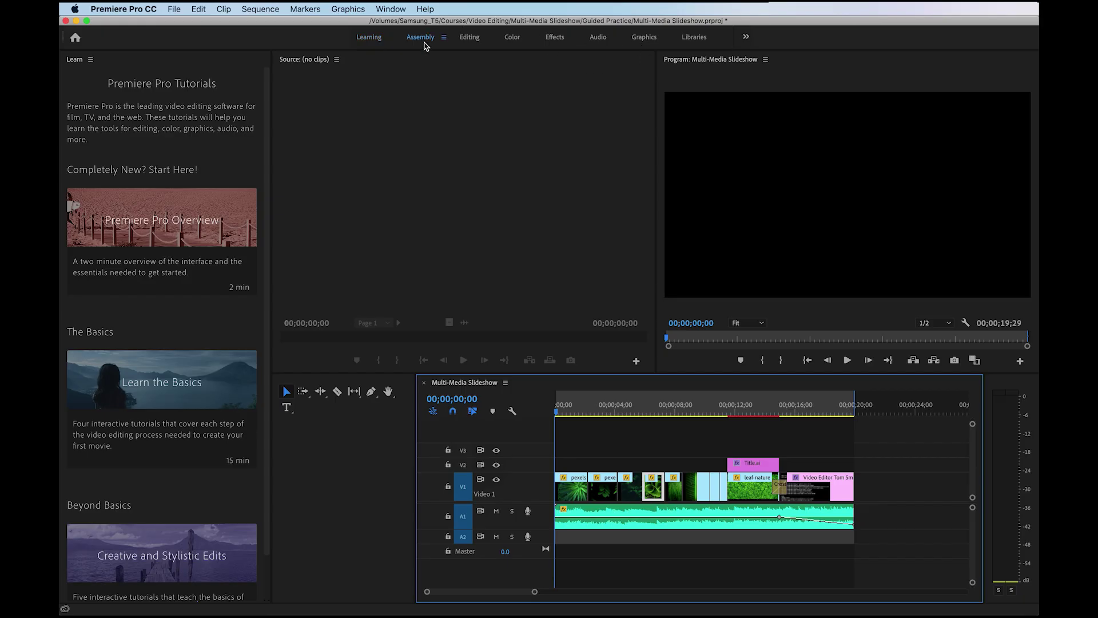
Switch to the Assembly workspace and preview pexels-photo-80073.jpeg from the Images bin in the Source monitor.
click(422, 43)
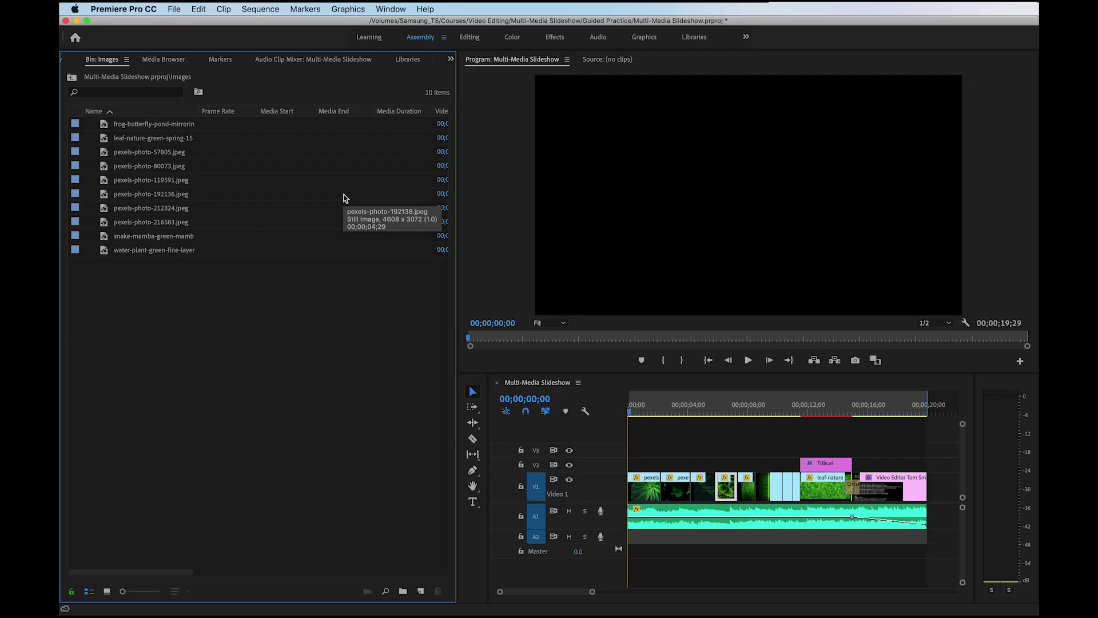
click(174, 163)
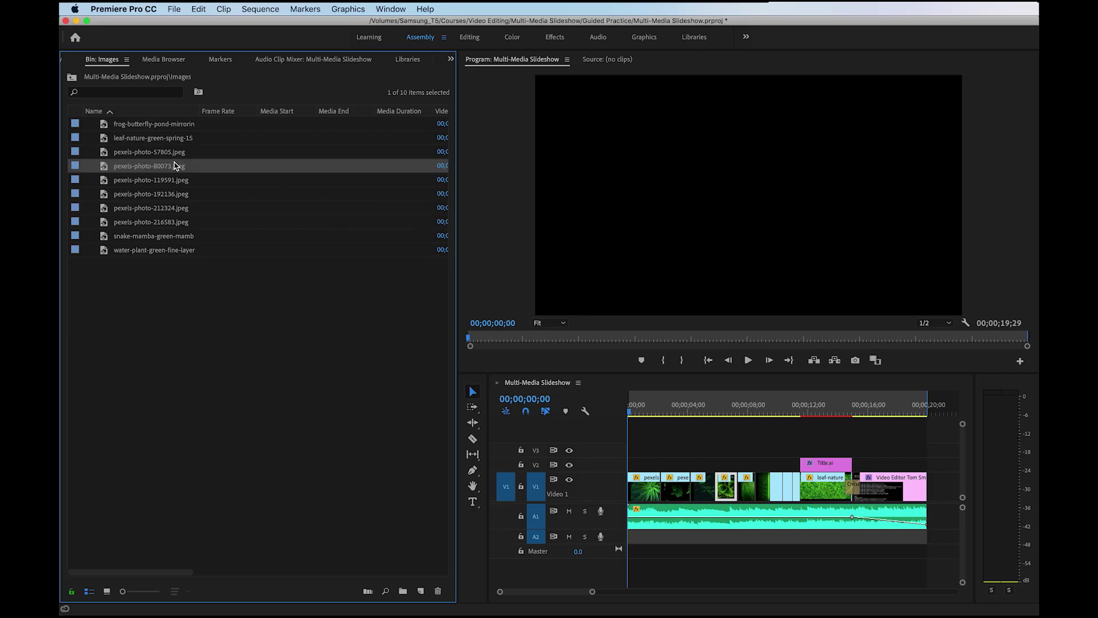
click(174, 163)
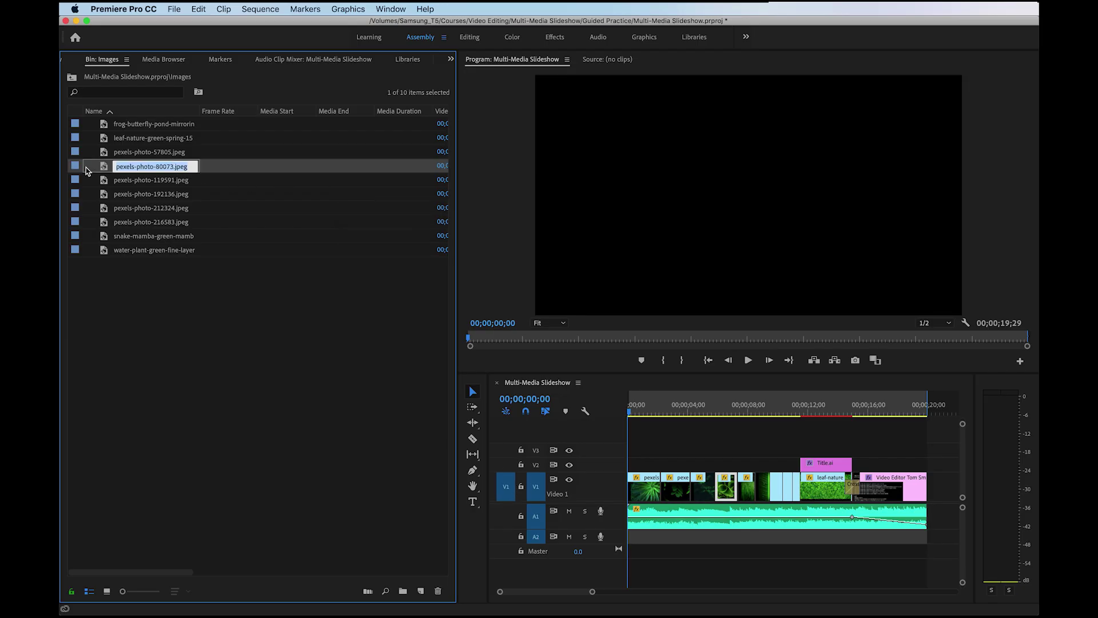
double_click(103, 170)
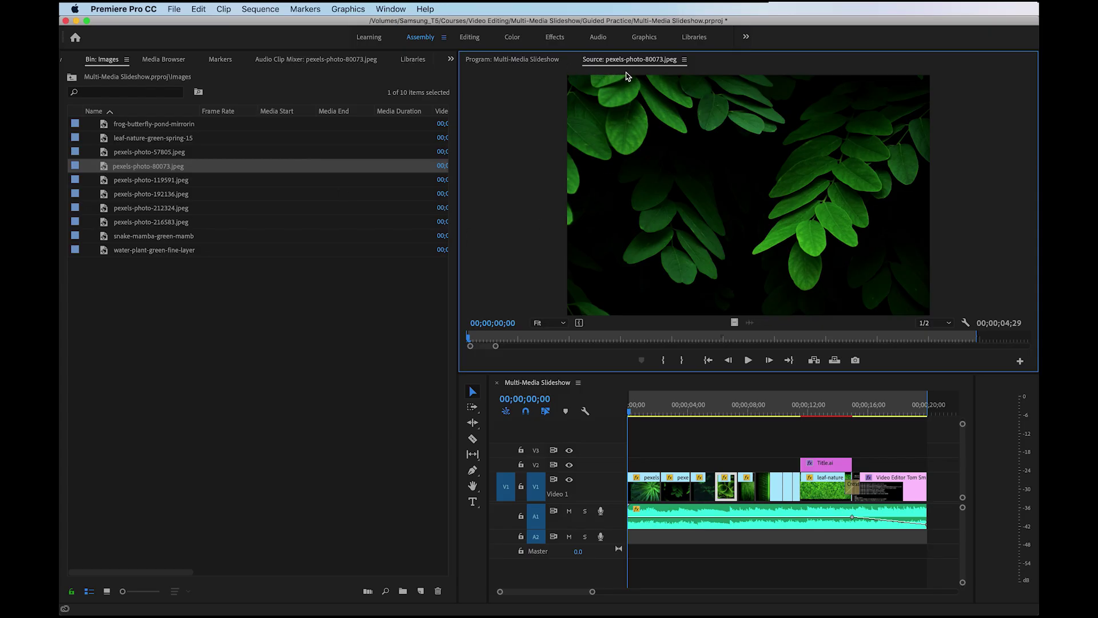
drag(104, 168, 255, 225)
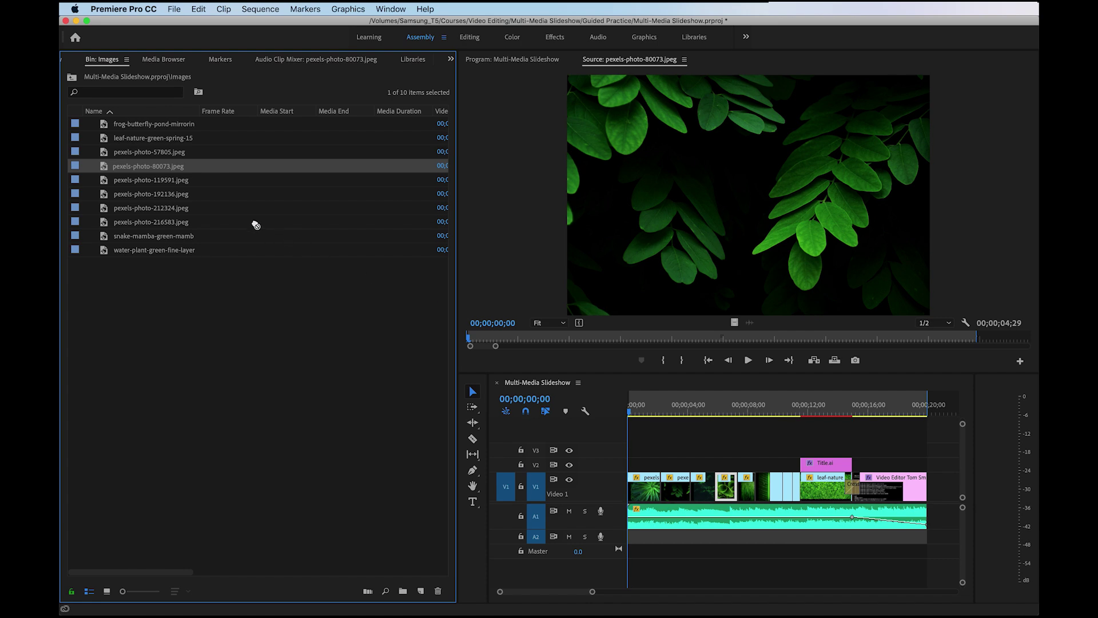
View the slideshow at 00;00;01;00 in the Editing workspace and check the same frame in the Color workspace.
click(469, 37)
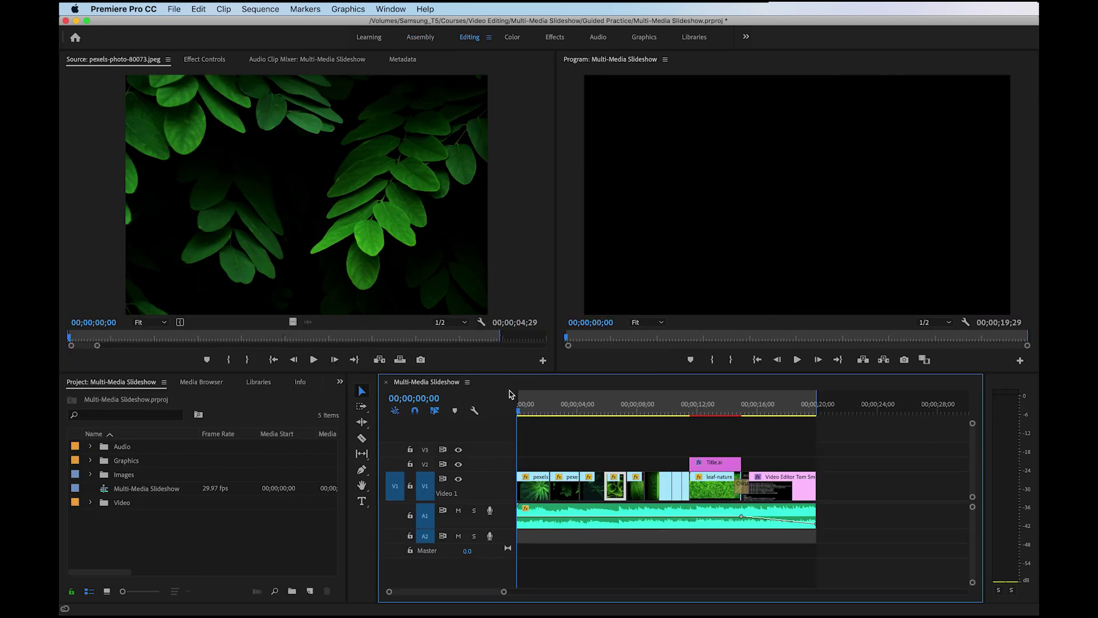
drag(526, 416, 532, 414)
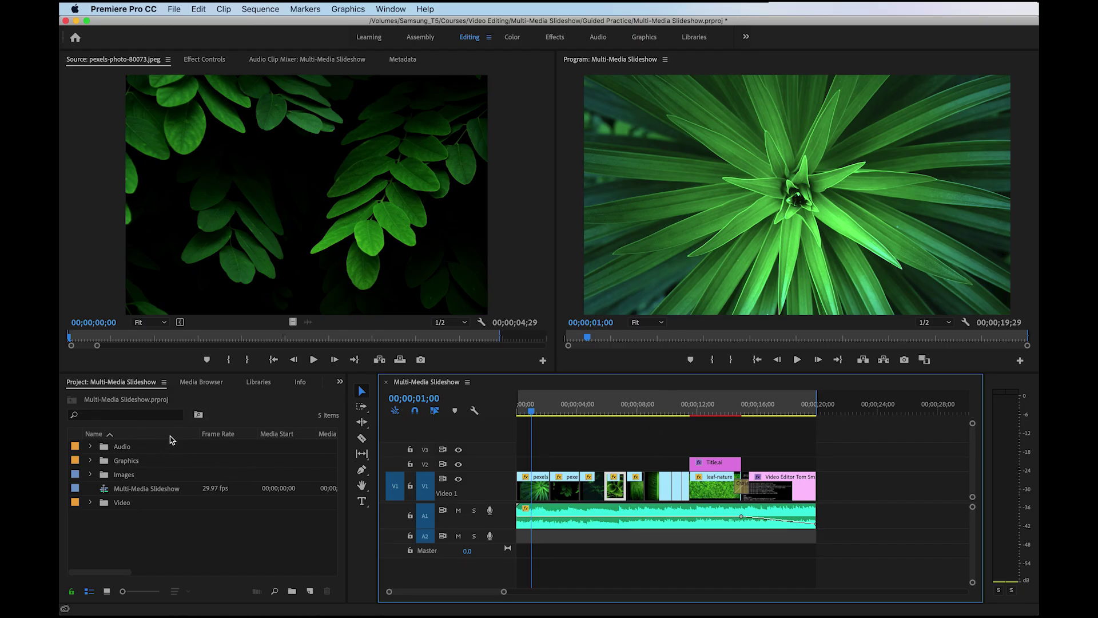
mouse_move(178, 490)
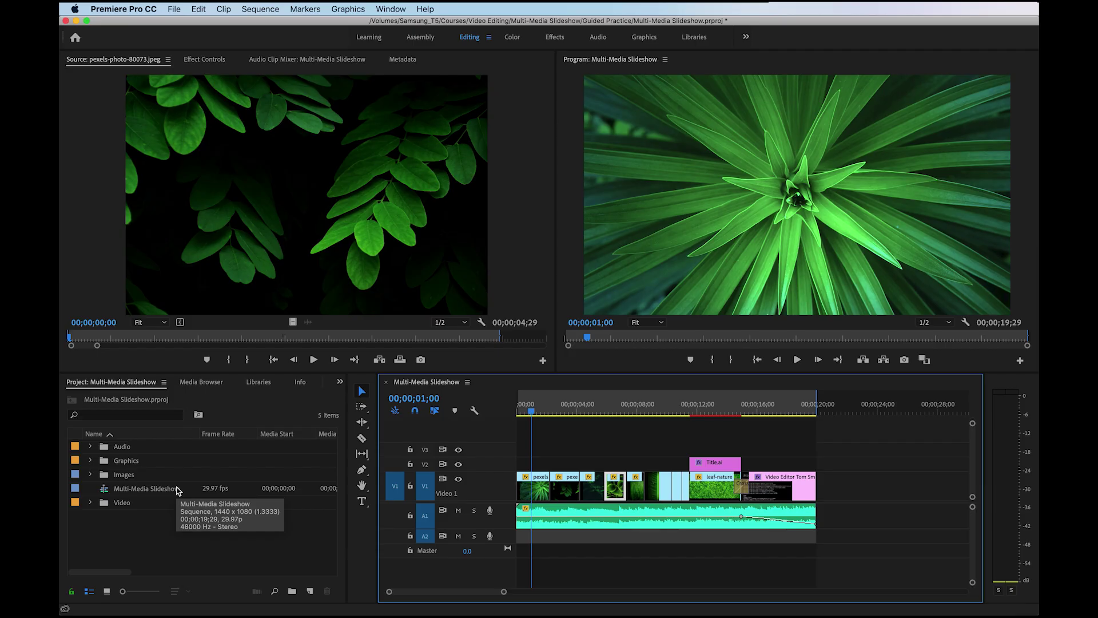
click(511, 36)
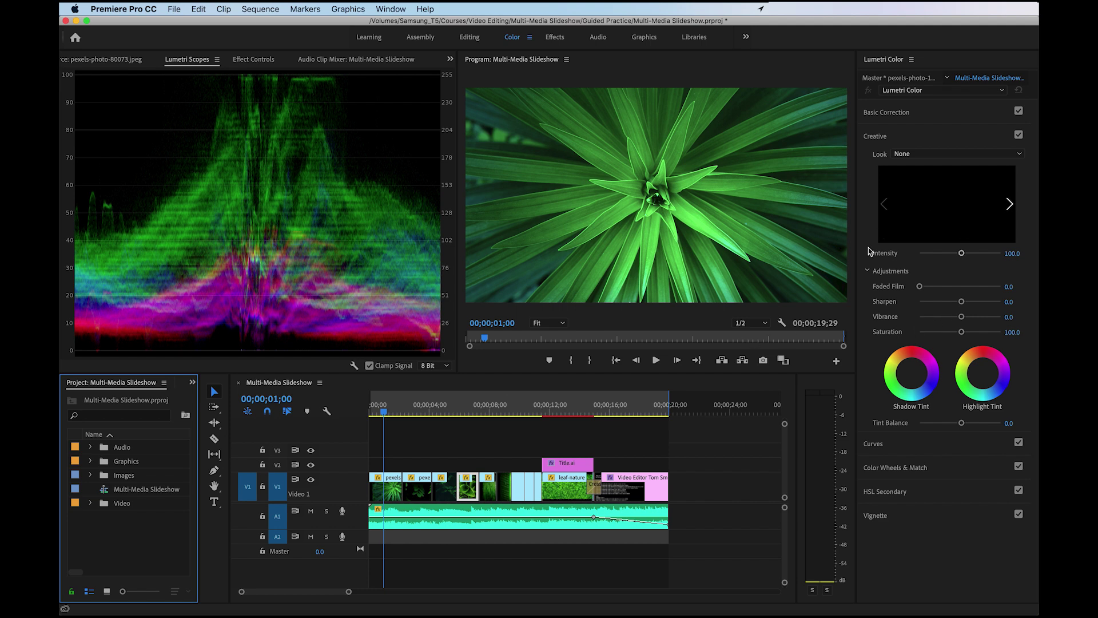
In the Effects workspace, show the Motion settings of the pexels-photo-80073.jpeg clip with the playhead at 00;00;03;04.
click(555, 37)
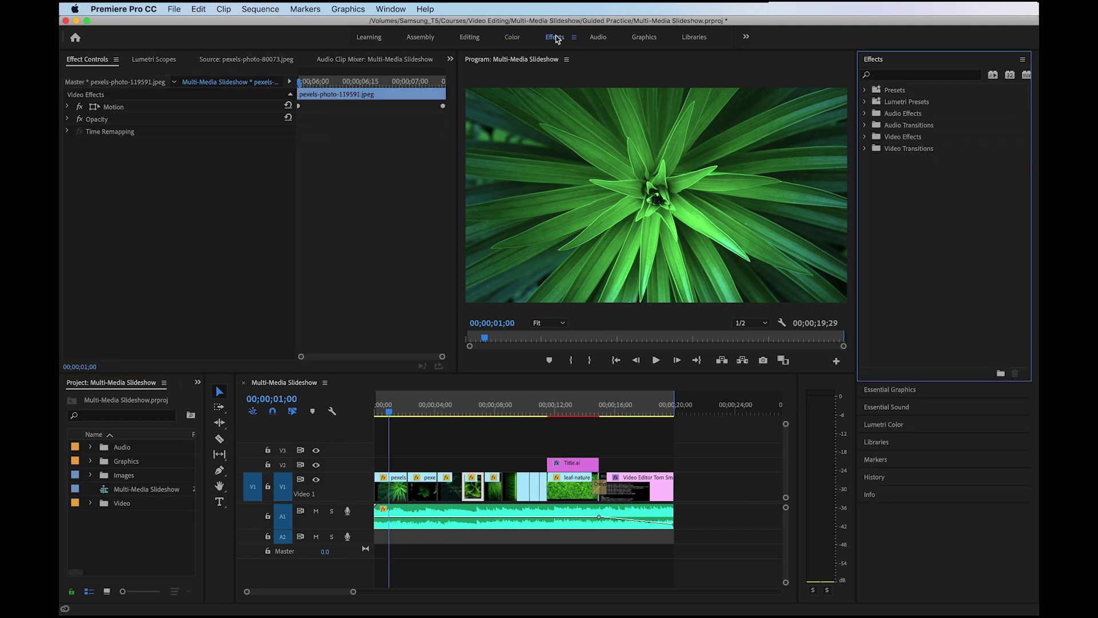
click(419, 413)
drag(419, 417, 422, 417)
click(426, 486)
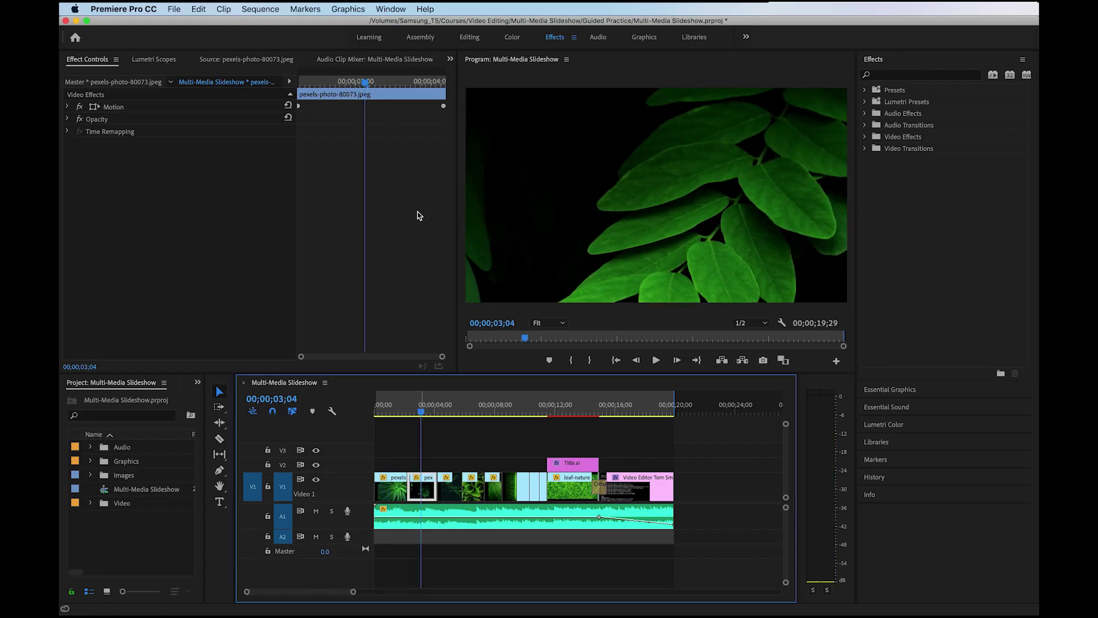
click(299, 106)
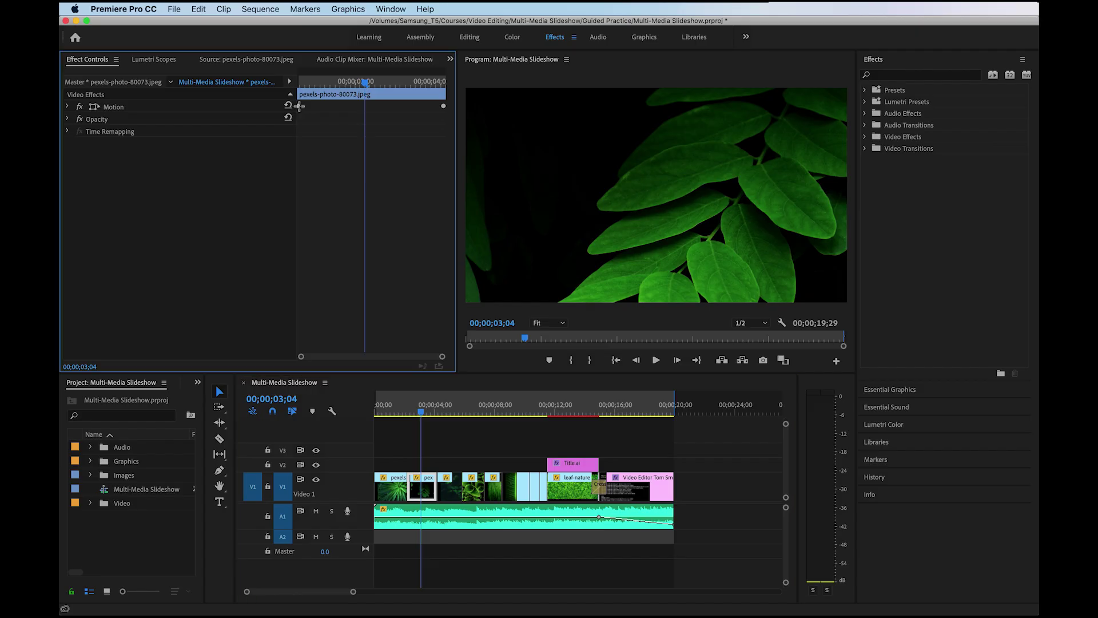
click(69, 107)
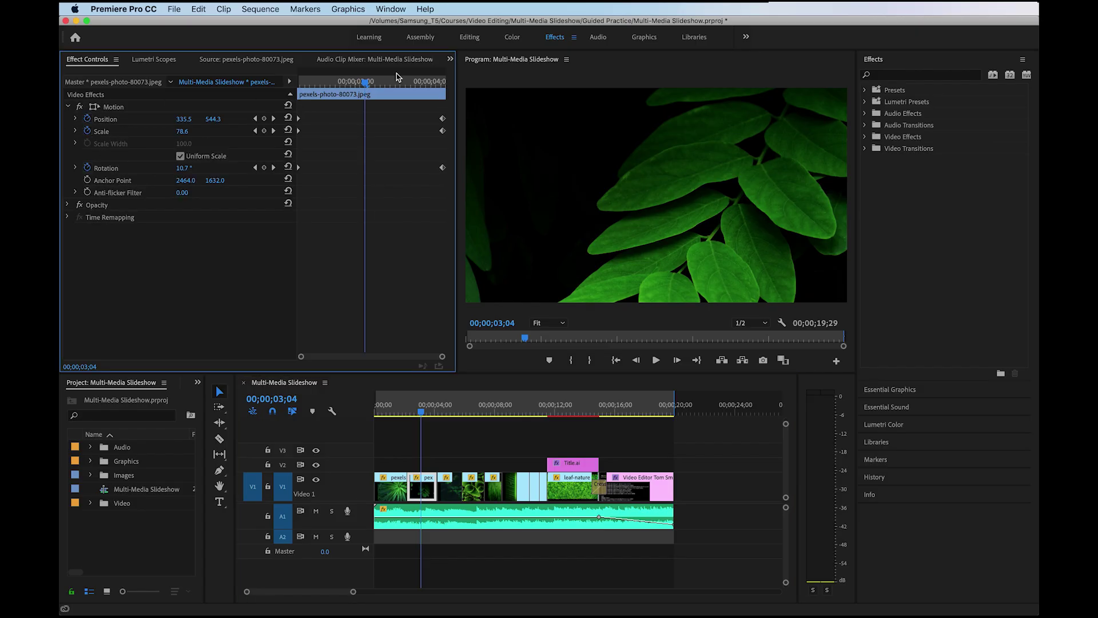
View the Audio and Graphics workspaces and return to the Assembly workspace.
click(601, 39)
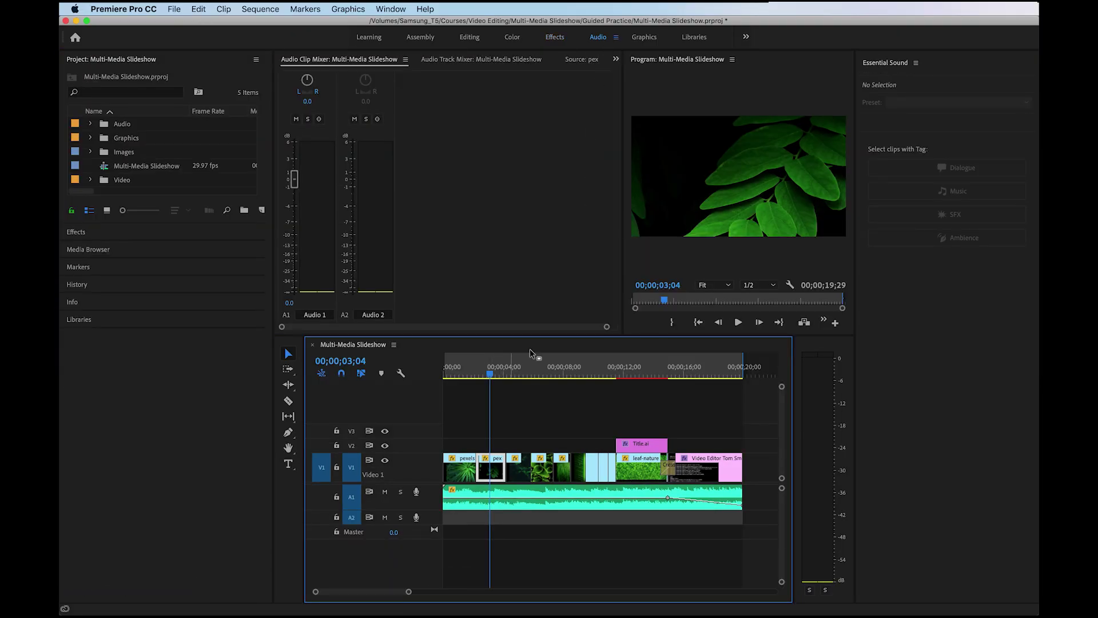
click(651, 38)
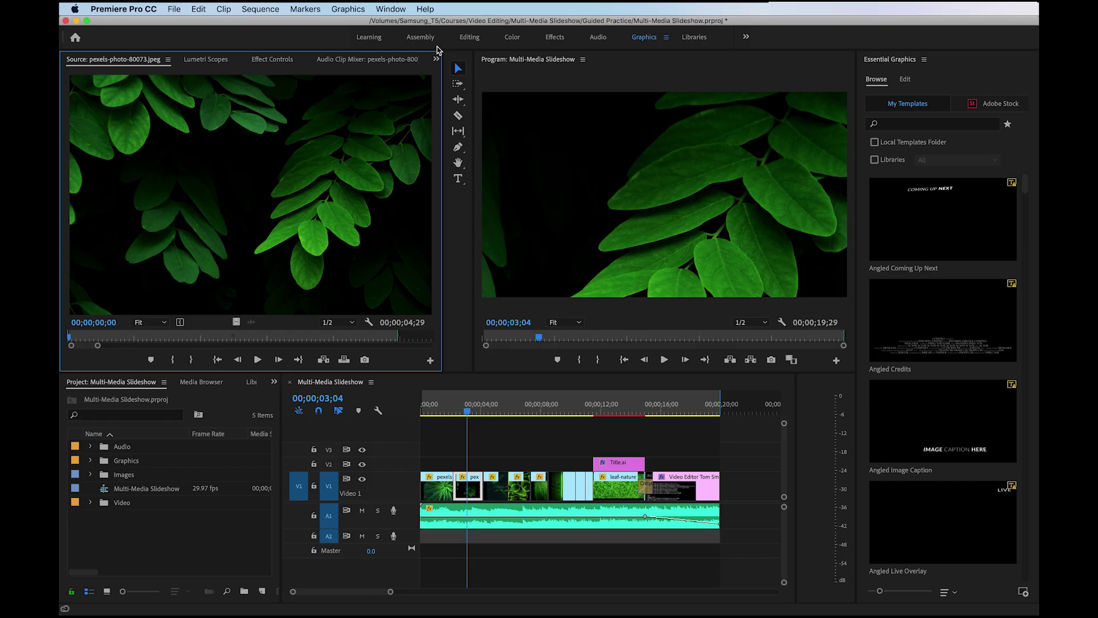
click(421, 37)
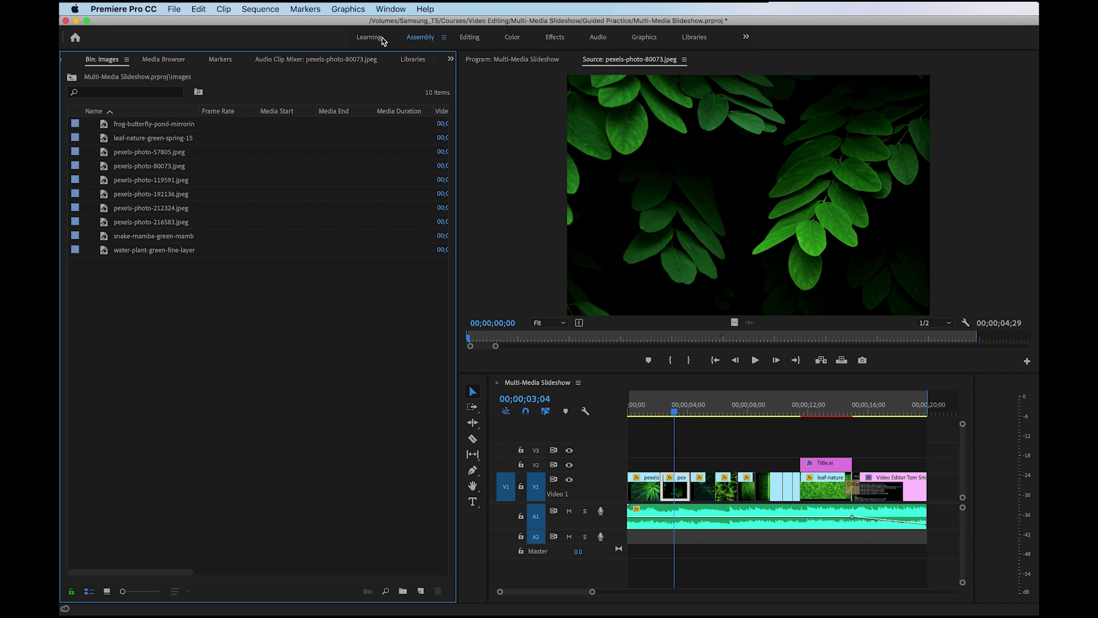
Dock the Images bin beside the Source monitor and move the Program monitor into the media browser's panel group.
drag(110, 63, 515, 301)
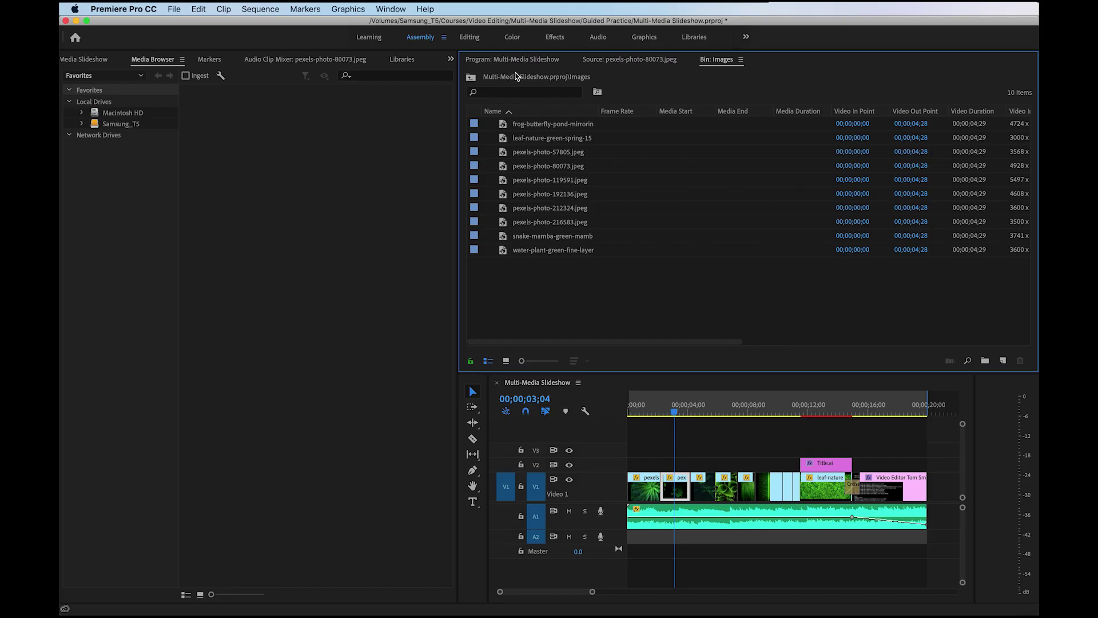
drag(544, 65, 348, 177)
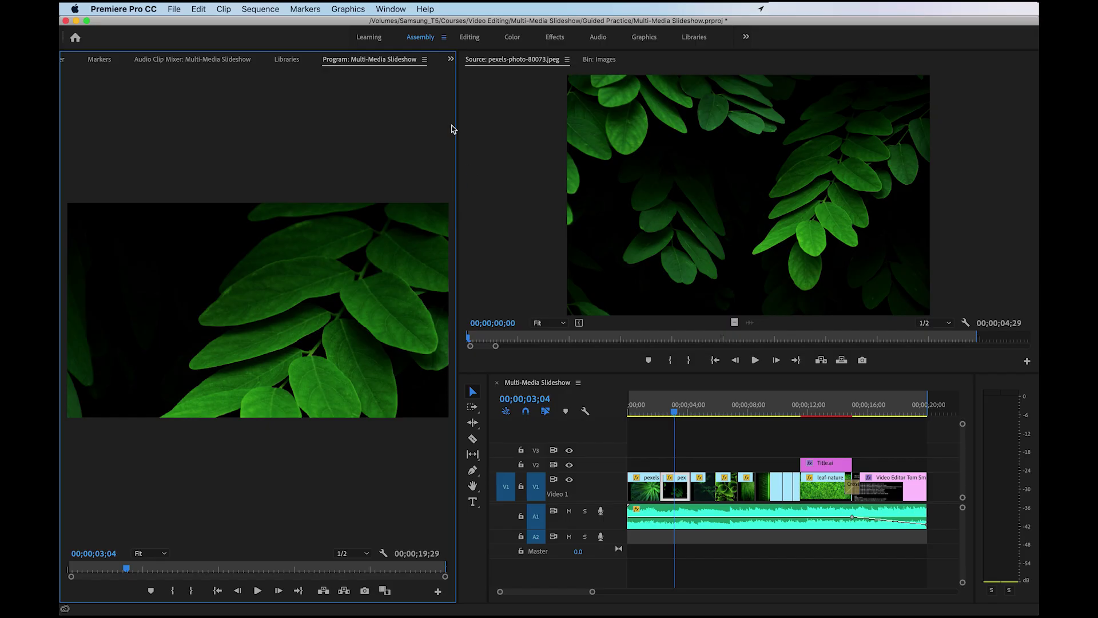
Reset the Assembly workspace to its saved layout.
click(402, 10)
mouse_move(401, 24)
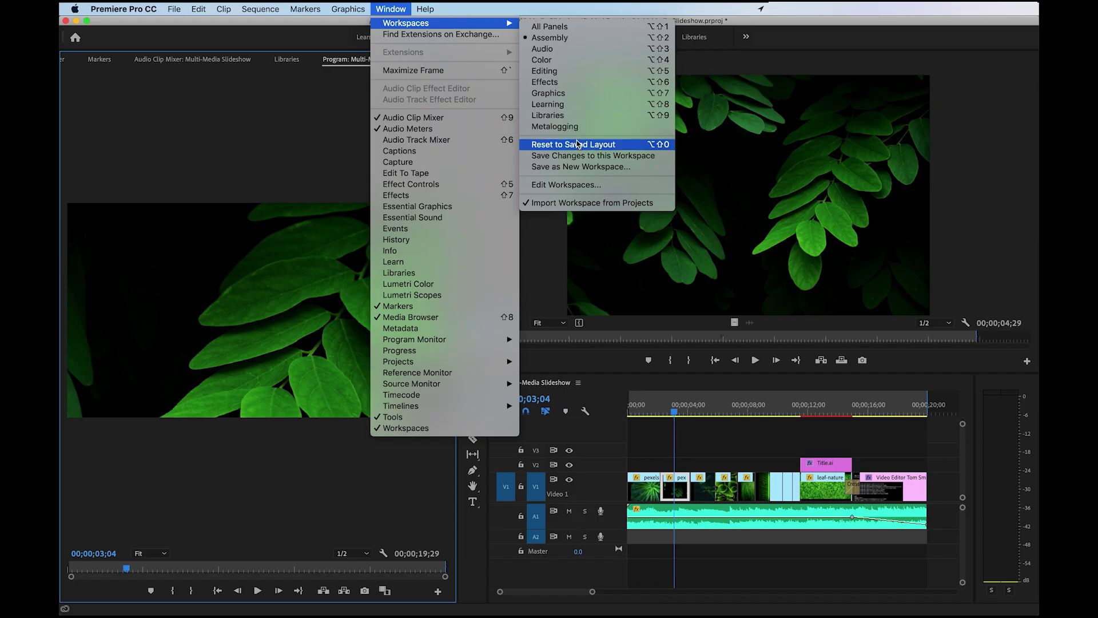
click(577, 147)
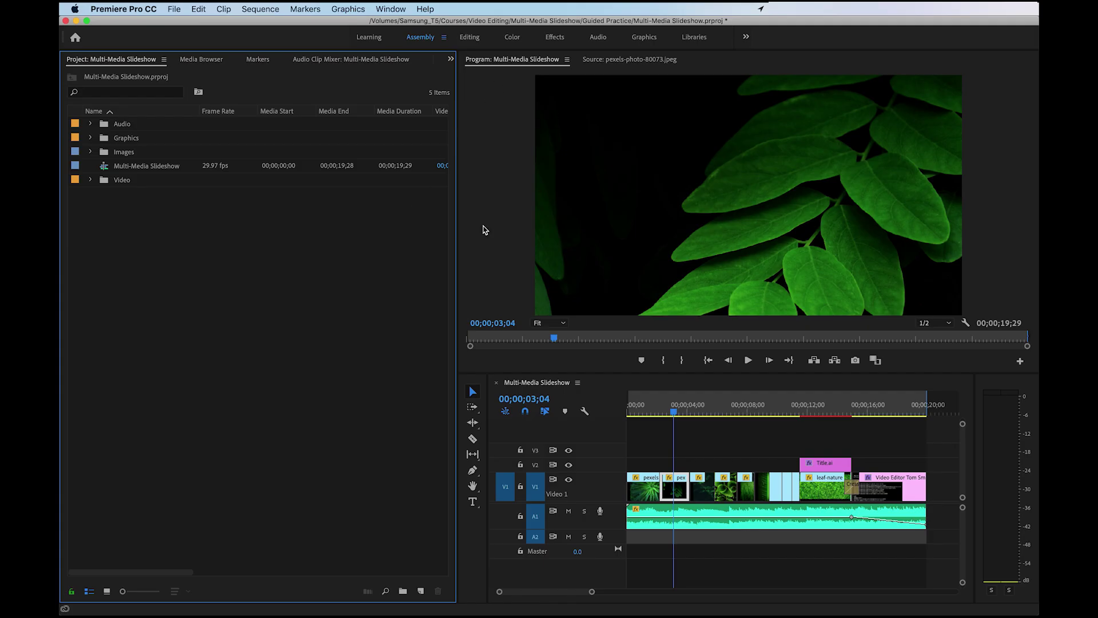
click(395, 9)
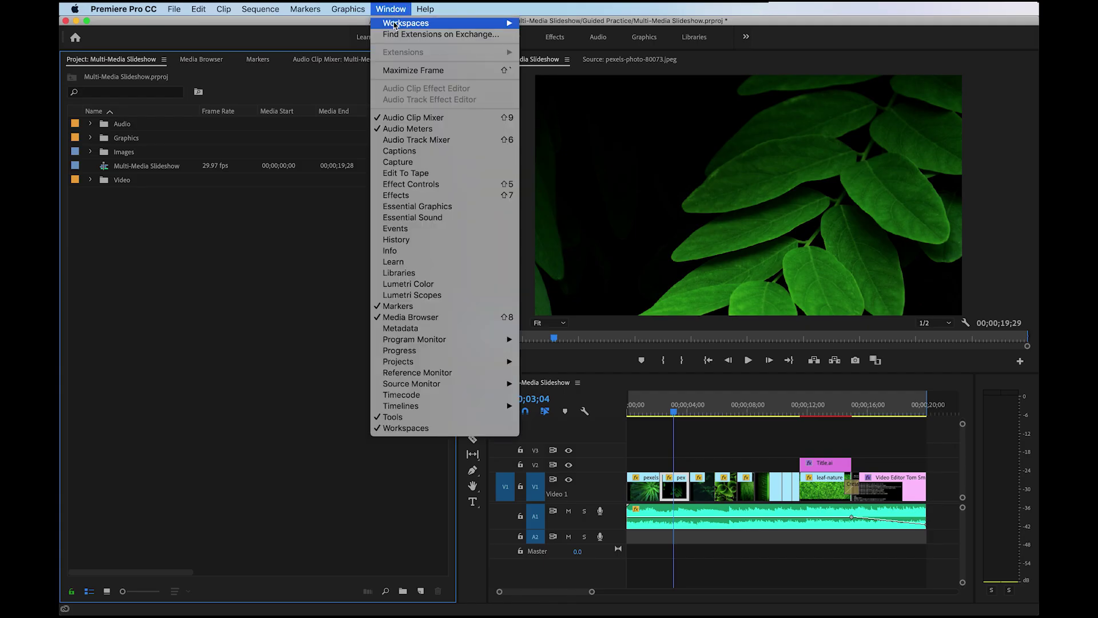
mouse_move(398, 24)
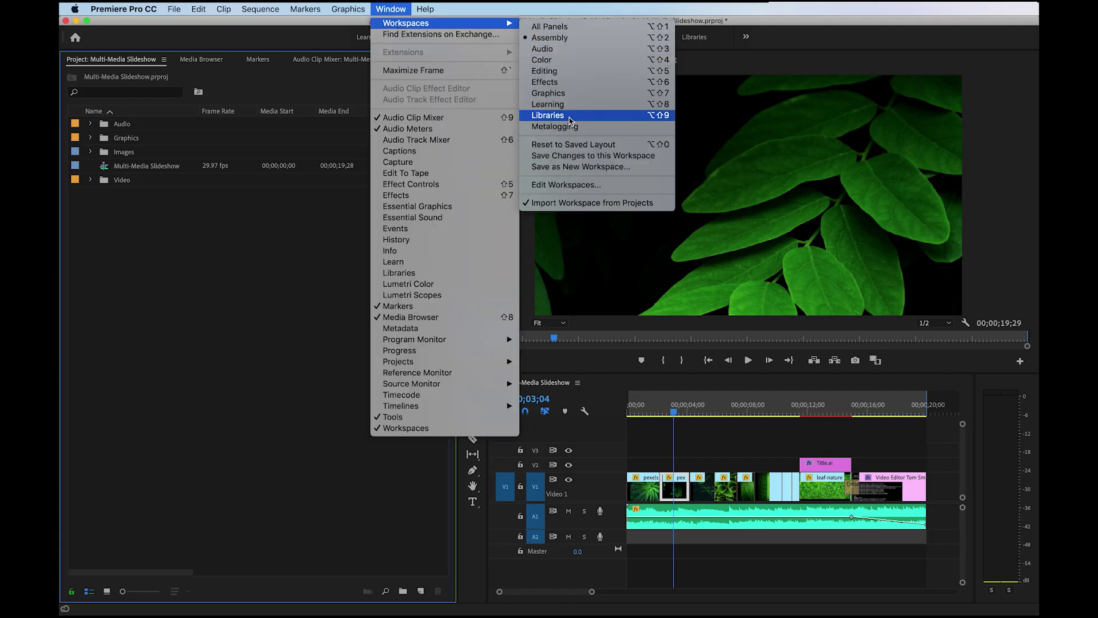
click(577, 167)
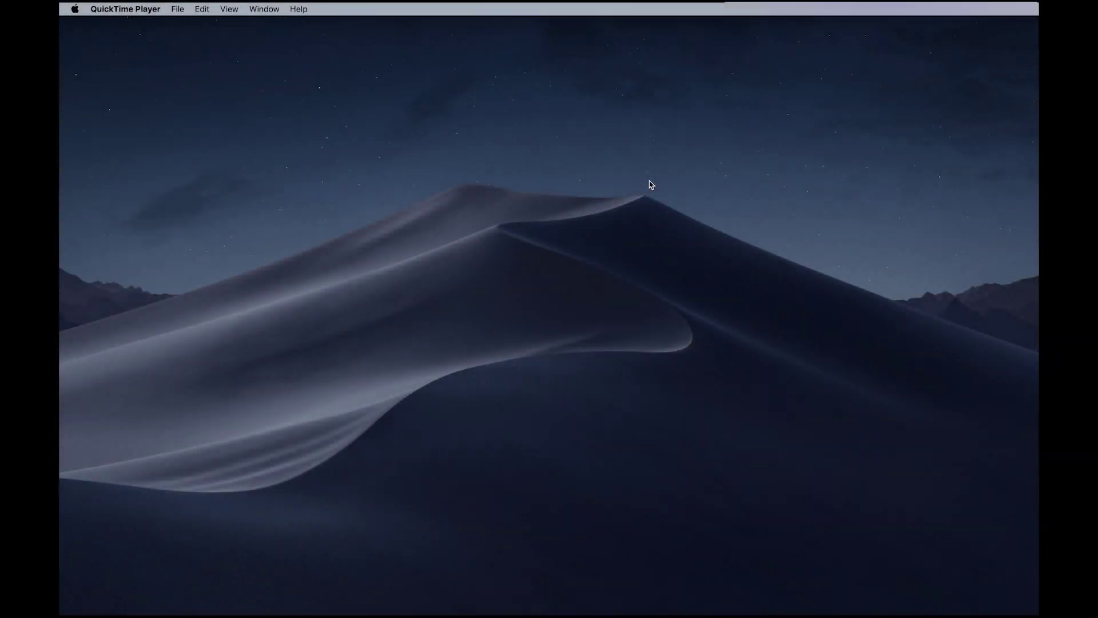
Create a new folder named My Project on the Mac desktop.
right_click(409, 143)
click(422, 150)
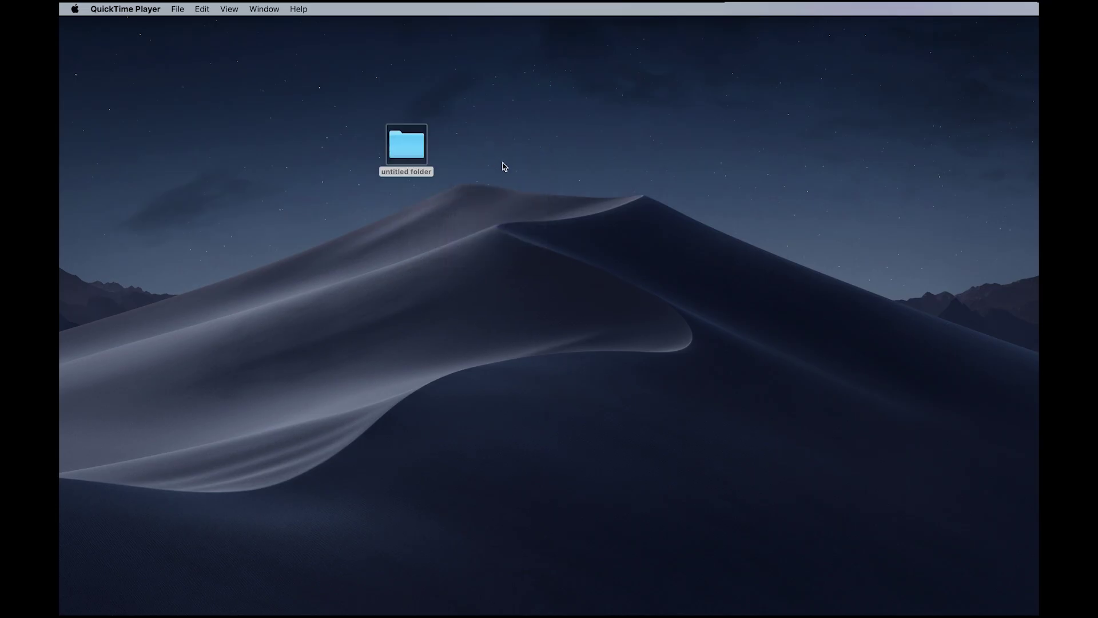
click(407, 172)
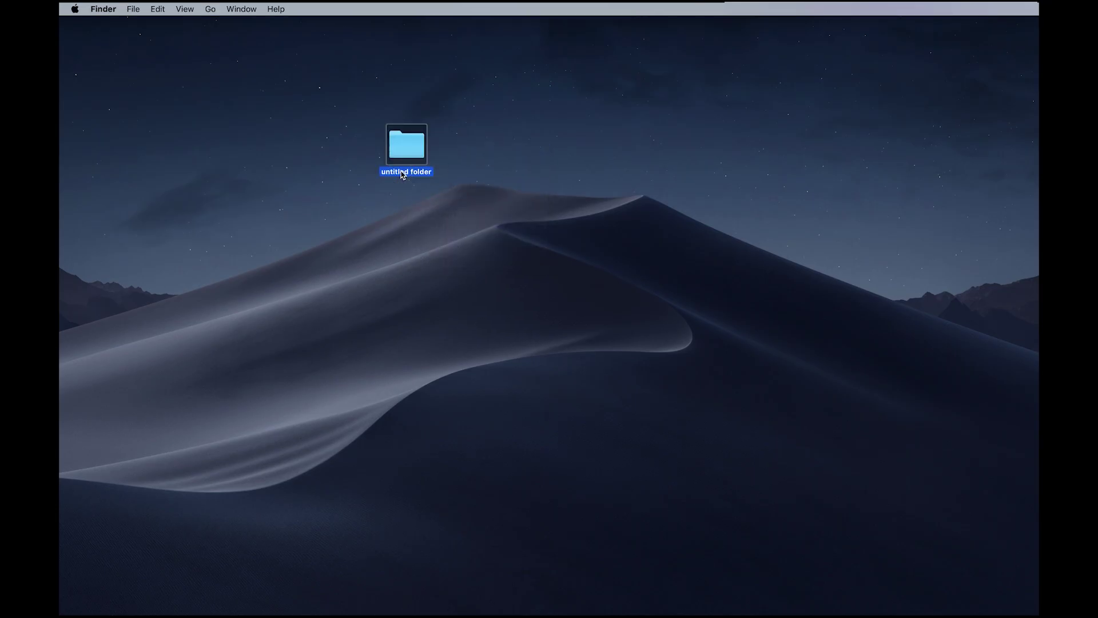
text(My Project)
key(Return)
Open the My Project folder and display its contents as a list.
double_click(404, 156)
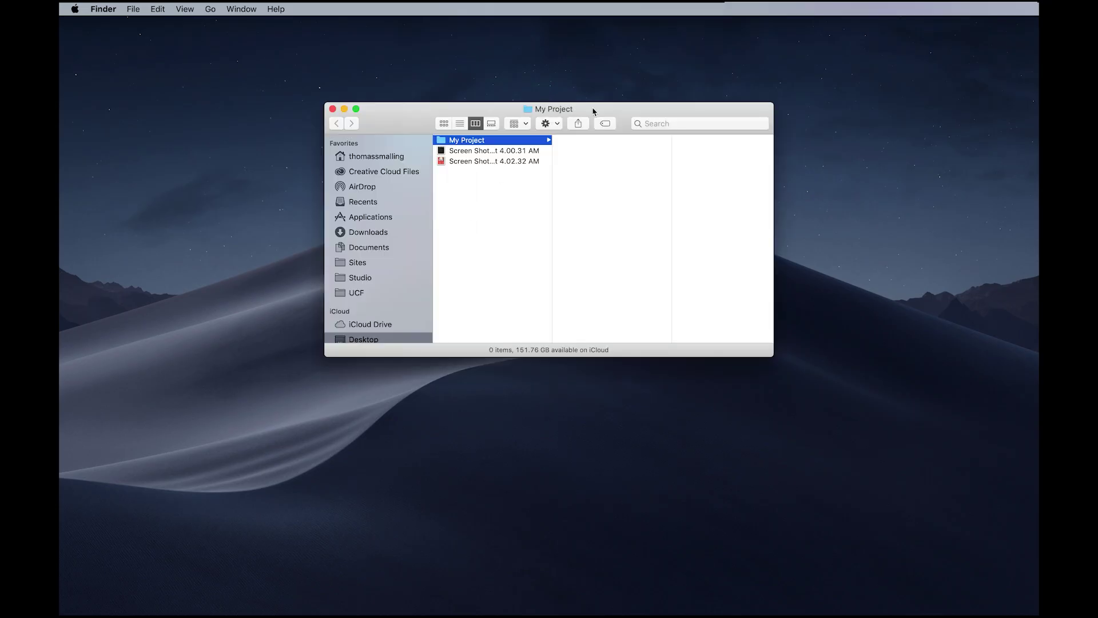
drag(593, 111, 507, 139)
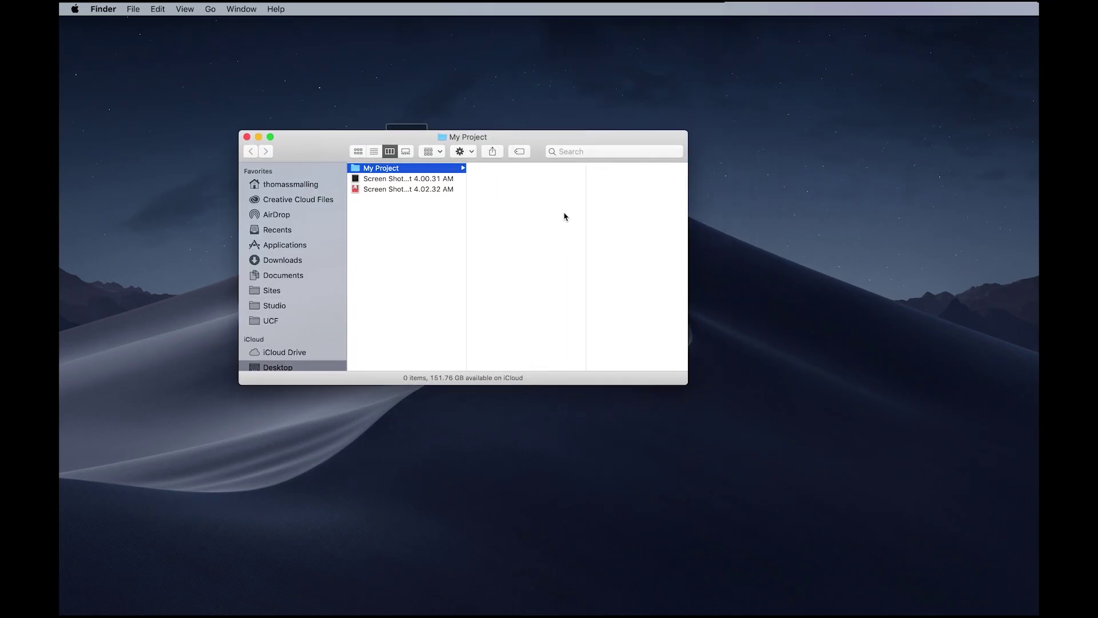
click(373, 153)
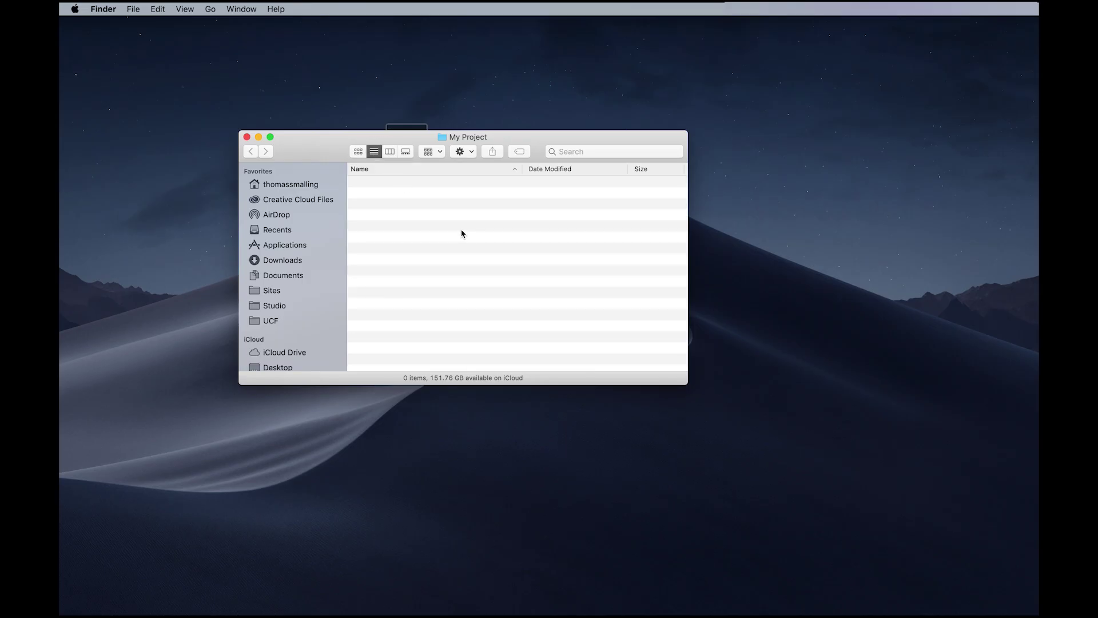
Create three subfolders named Audio, Exports and Graphics inside the My Project folder.
key(shift+super+n)
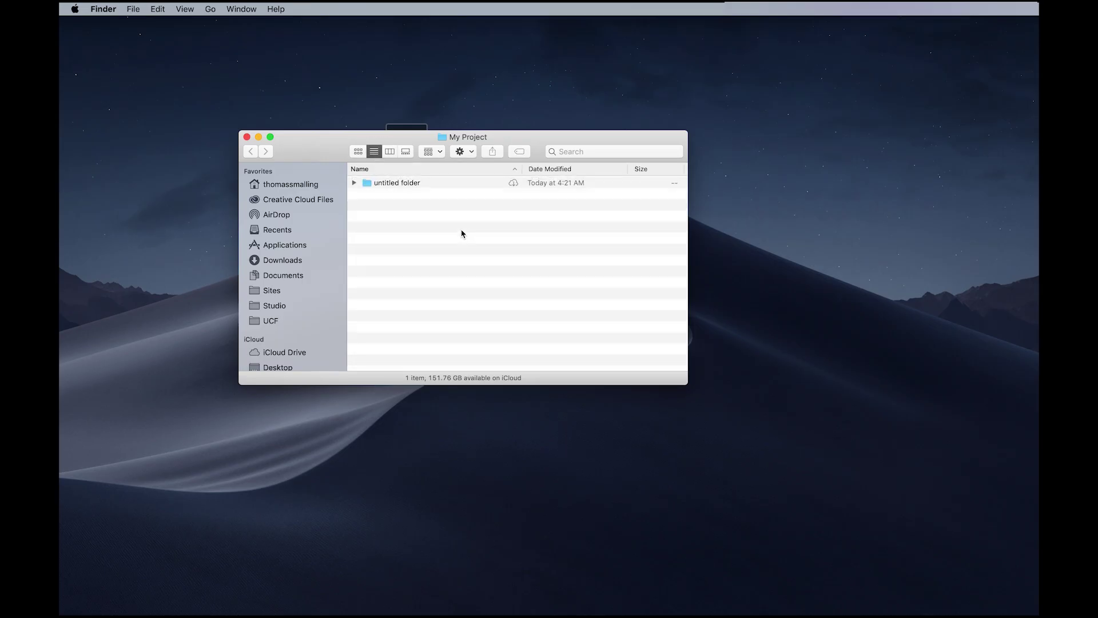
text(Audio)
key(Return)
key(shift+super+n)
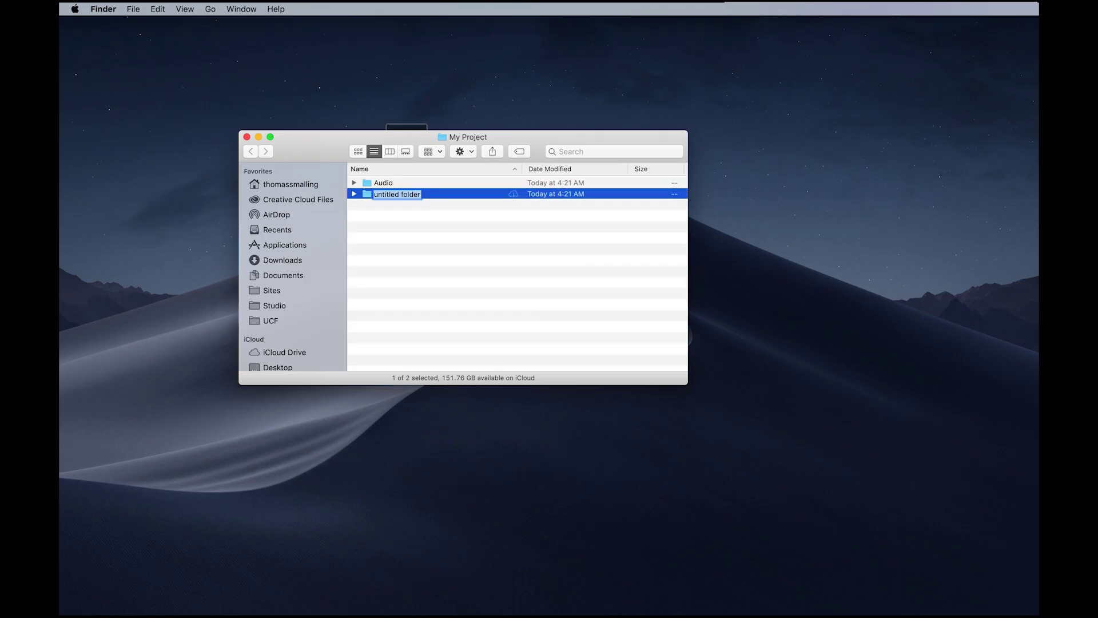
text(Exports)
key(Return)
key(shift+super+n)
text(Graphics)
key(Return)
Add two more subfolders named Images and Video to the My Project folder.
key(shift+super+n)
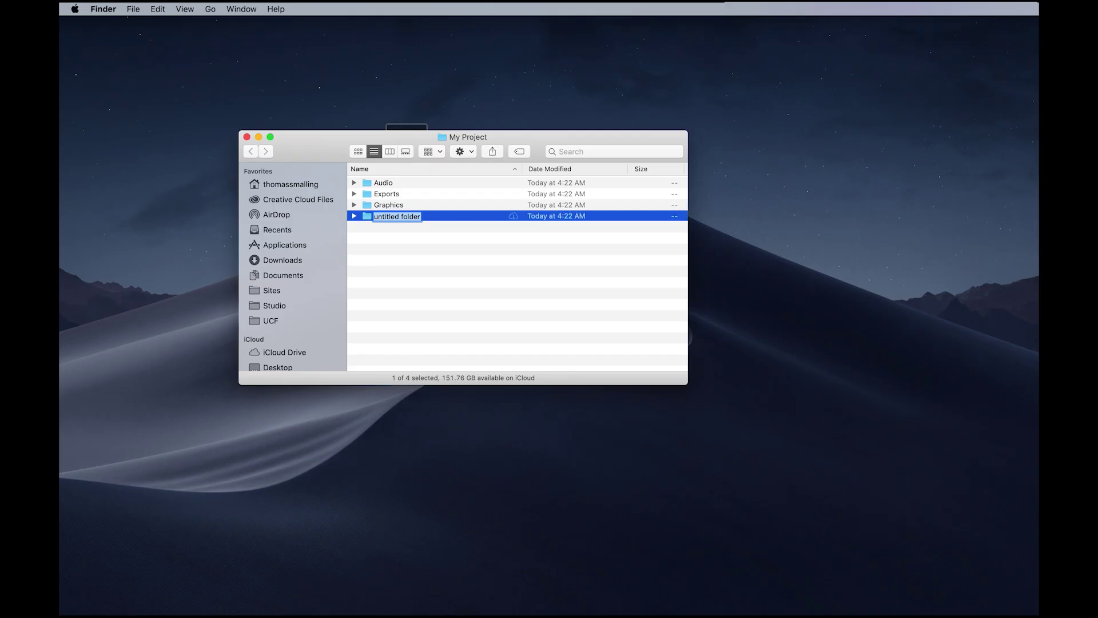
text(Images)
key(Return)
key(shift+super+n)
text(ide)
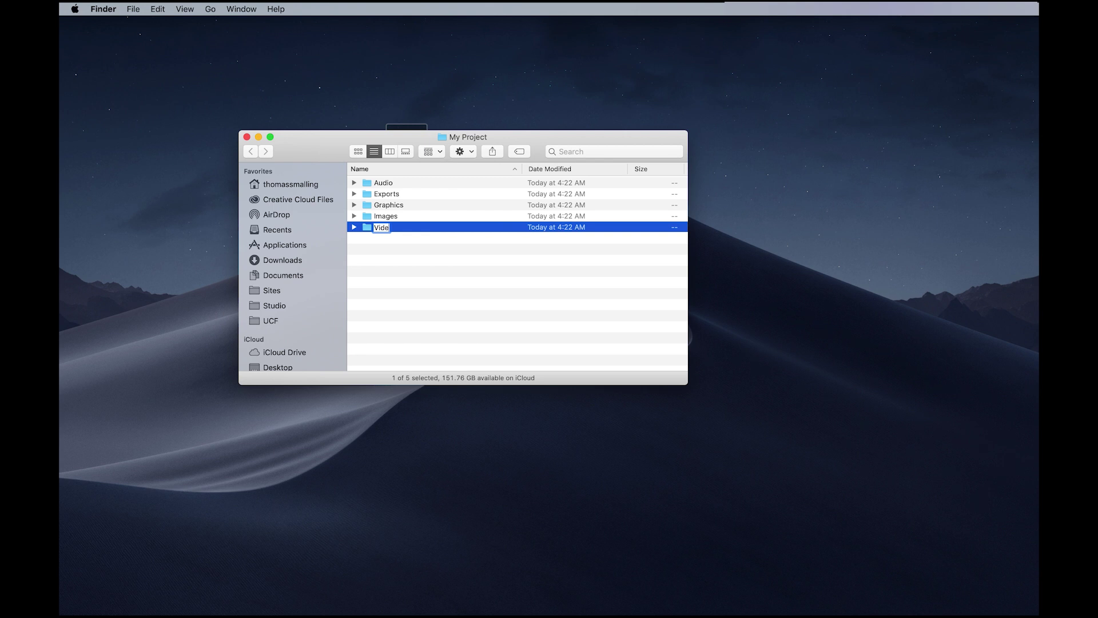
text(o)
key(Return)
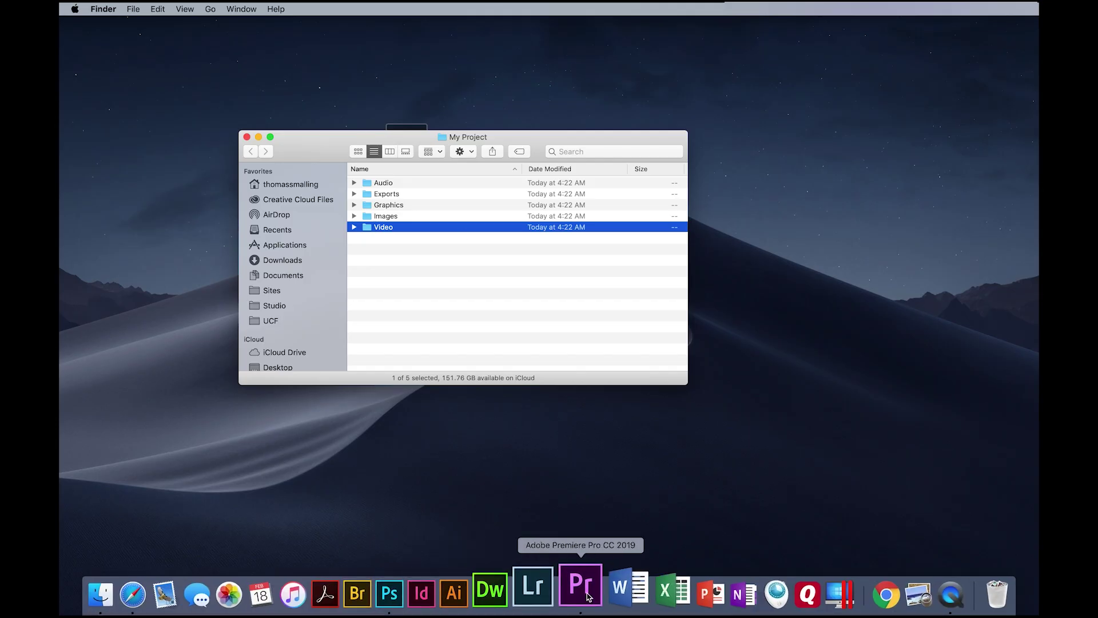
Switch to Premiere Pro and start a new project named My Video.
click(587, 597)
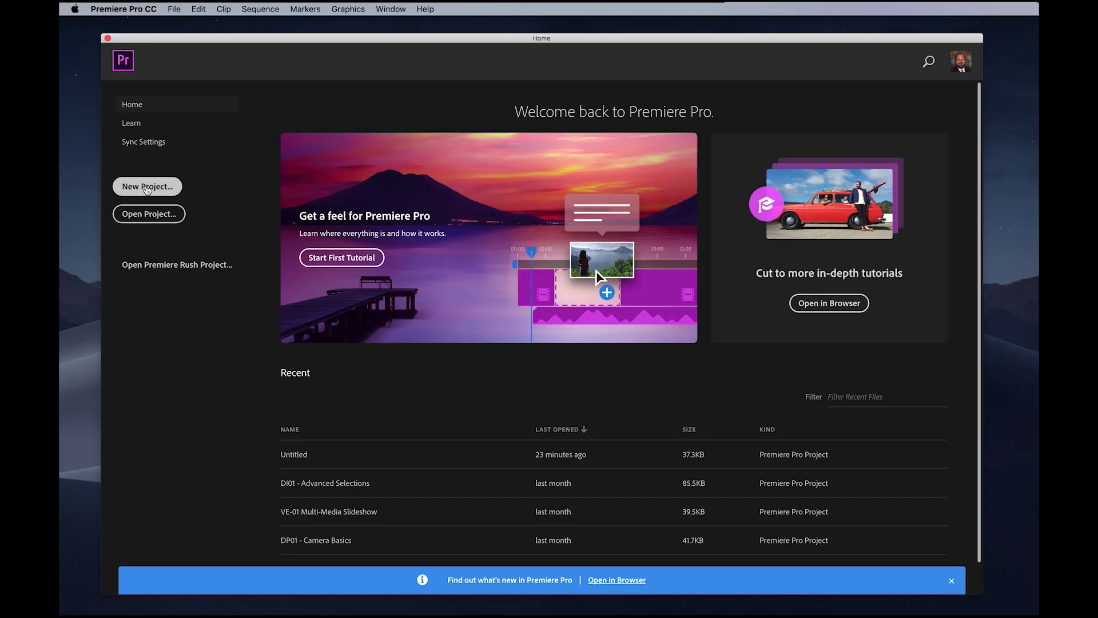
click(147, 187)
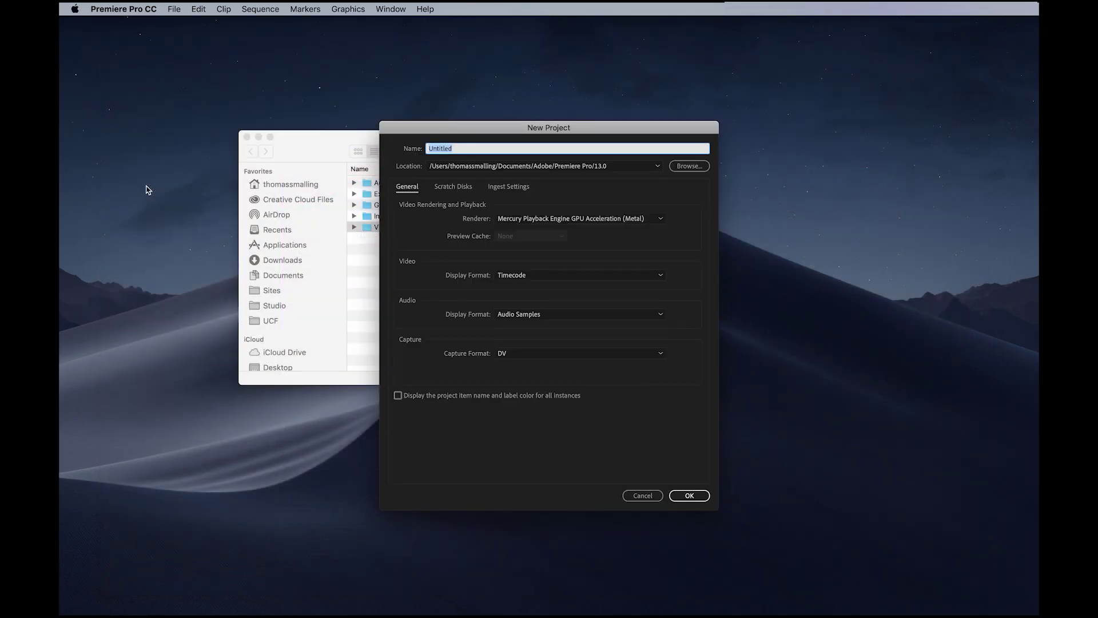
drag(530, 129, 492, 107)
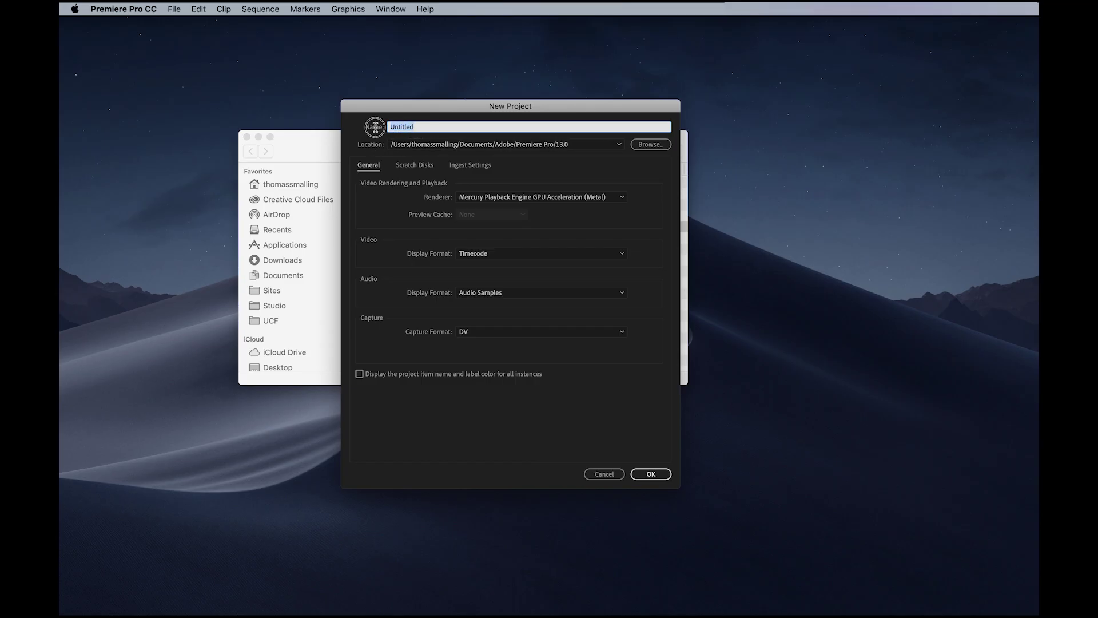
text(My Video)
drag(423, 109, 517, 110)
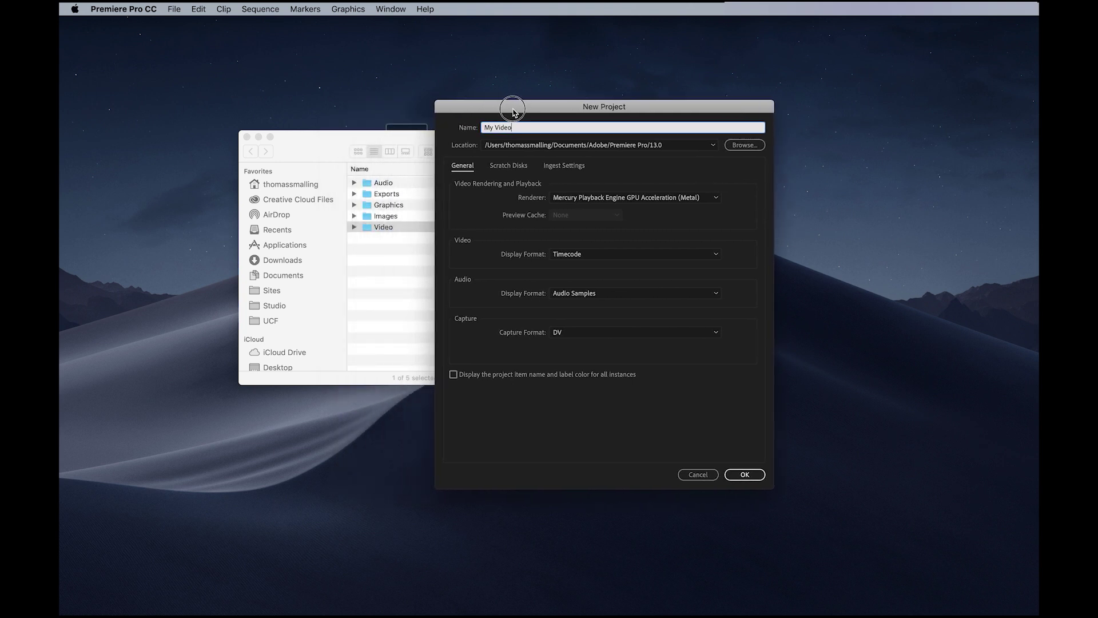
Set the new project's location to the My Project folder on the Desktop.
click(309, 138)
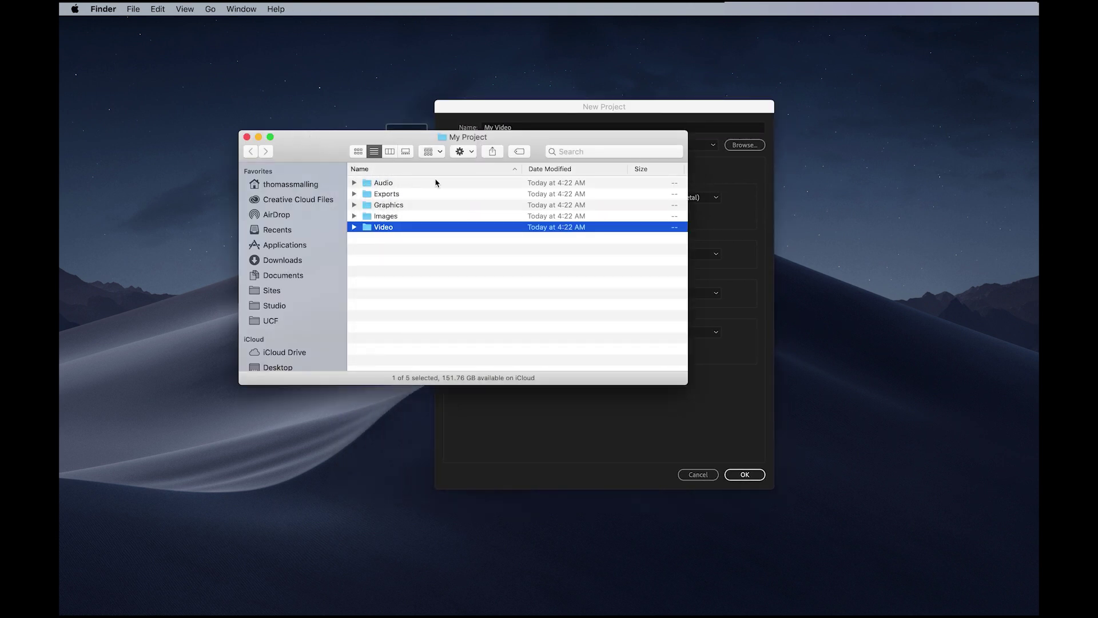
click(567, 107)
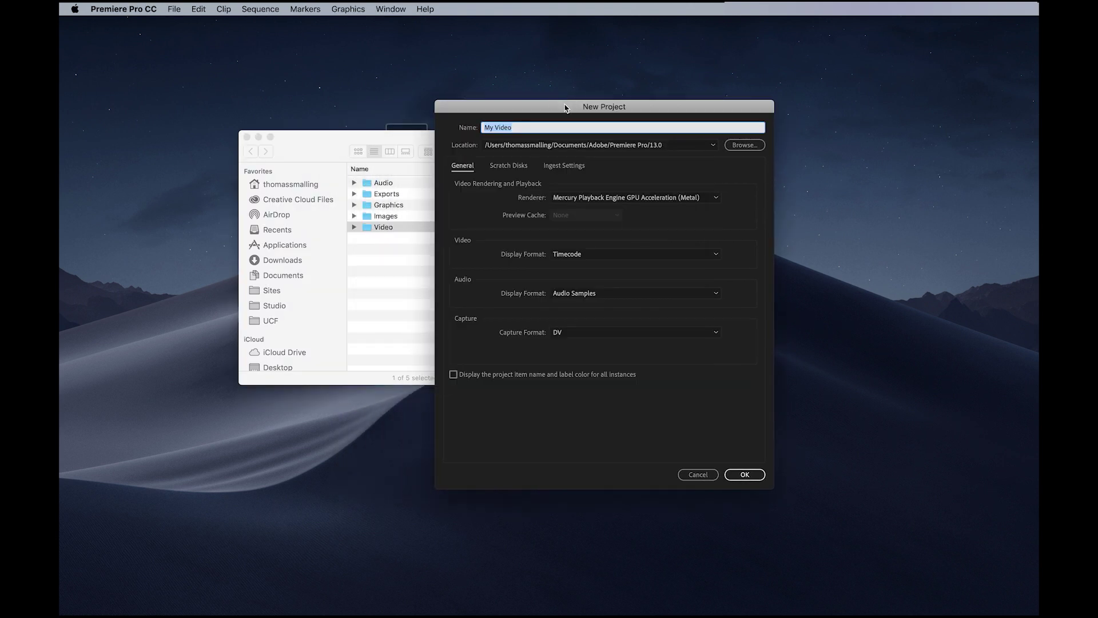
click(741, 146)
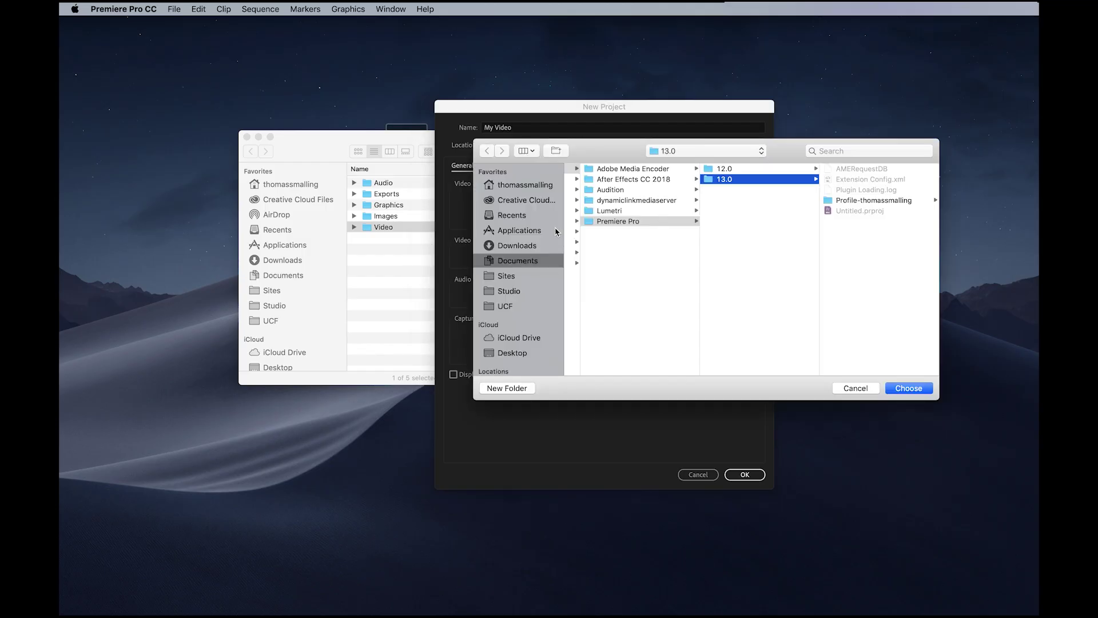
click(512, 354)
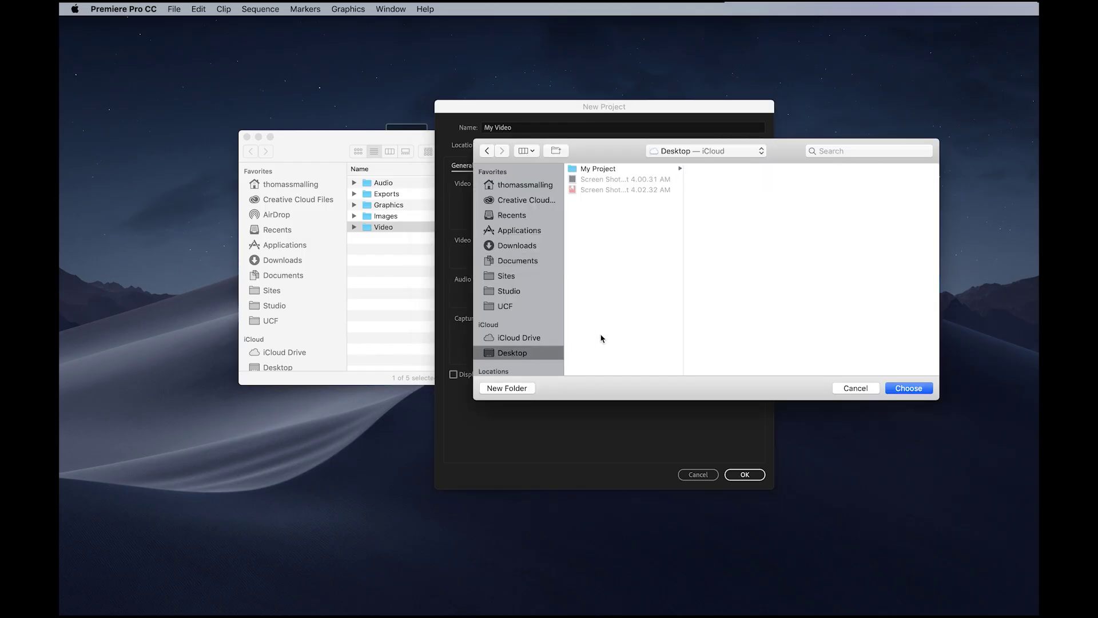
click(607, 170)
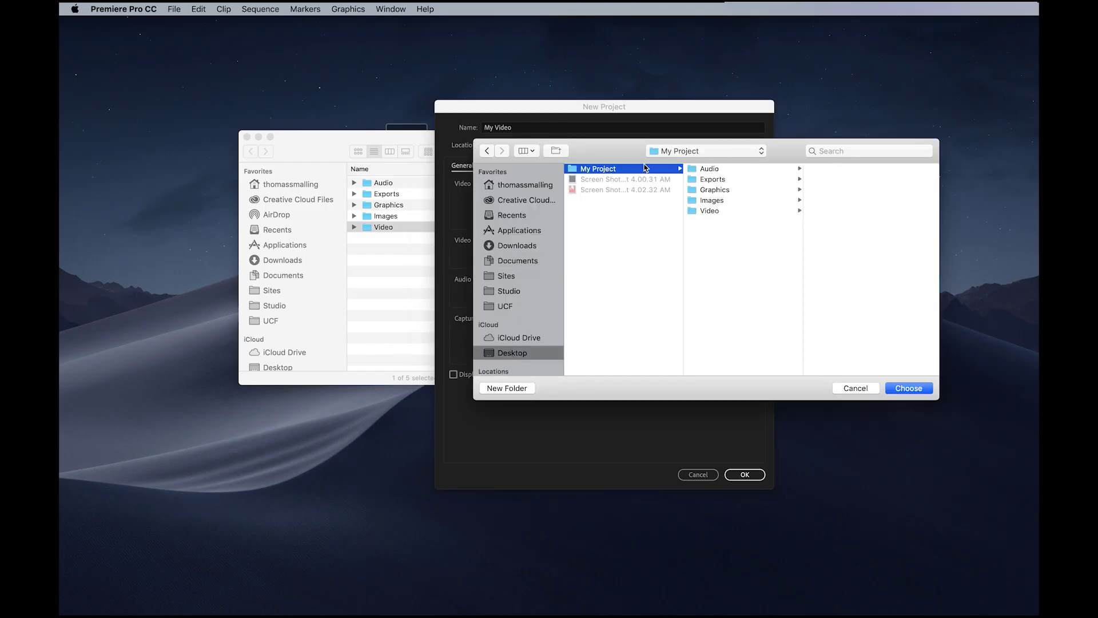
click(907, 389)
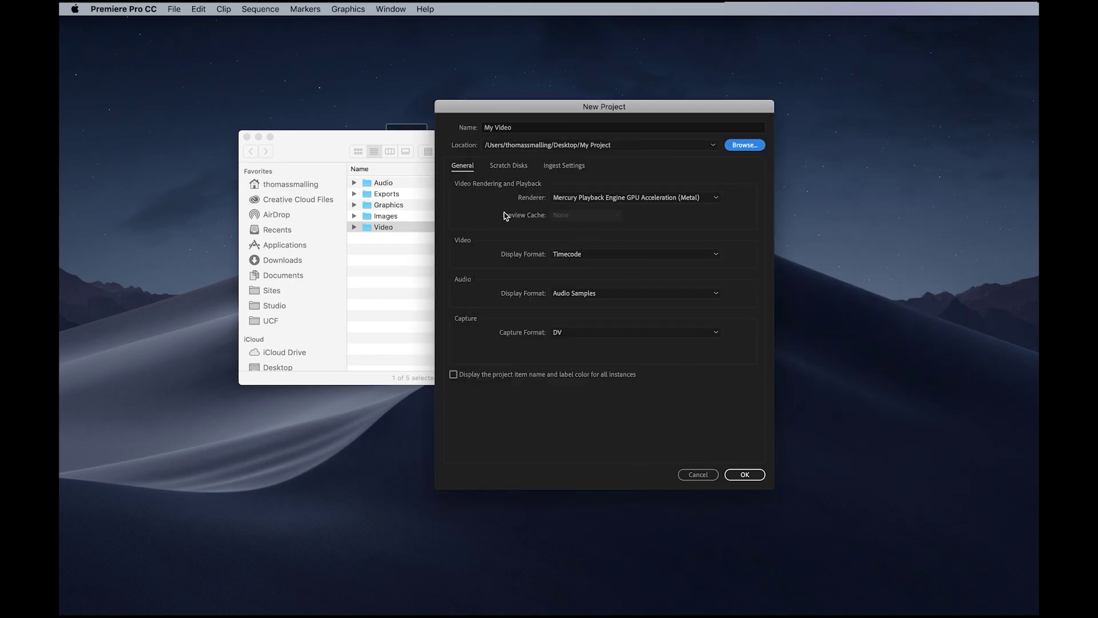
Review the scratch disk and ingest settings, keep the existing settings and create the project.
click(507, 167)
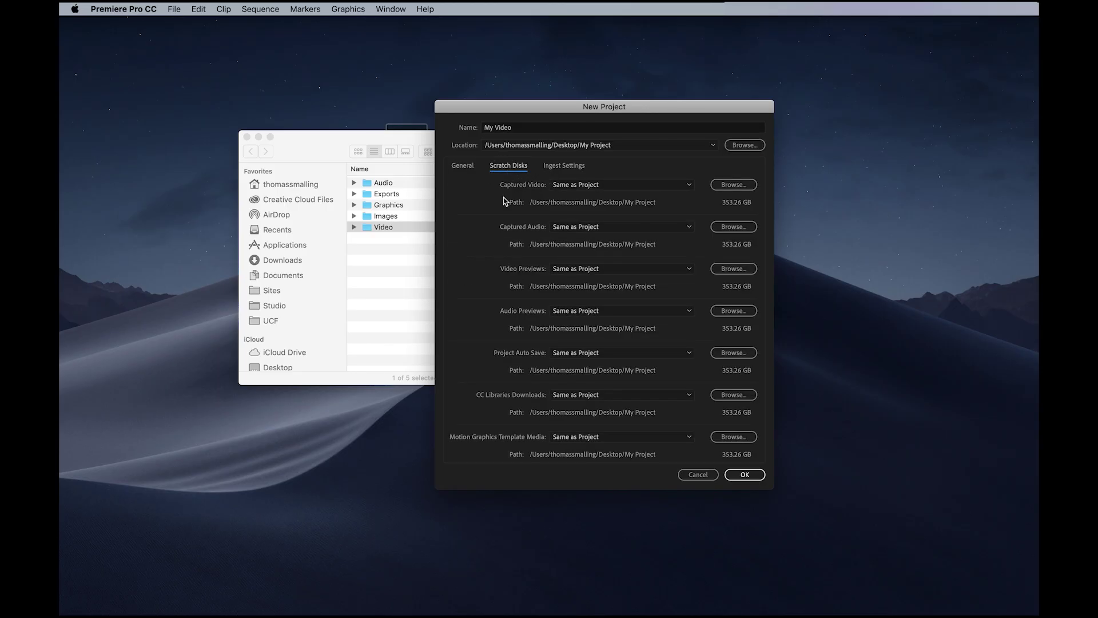
click(553, 169)
click(467, 167)
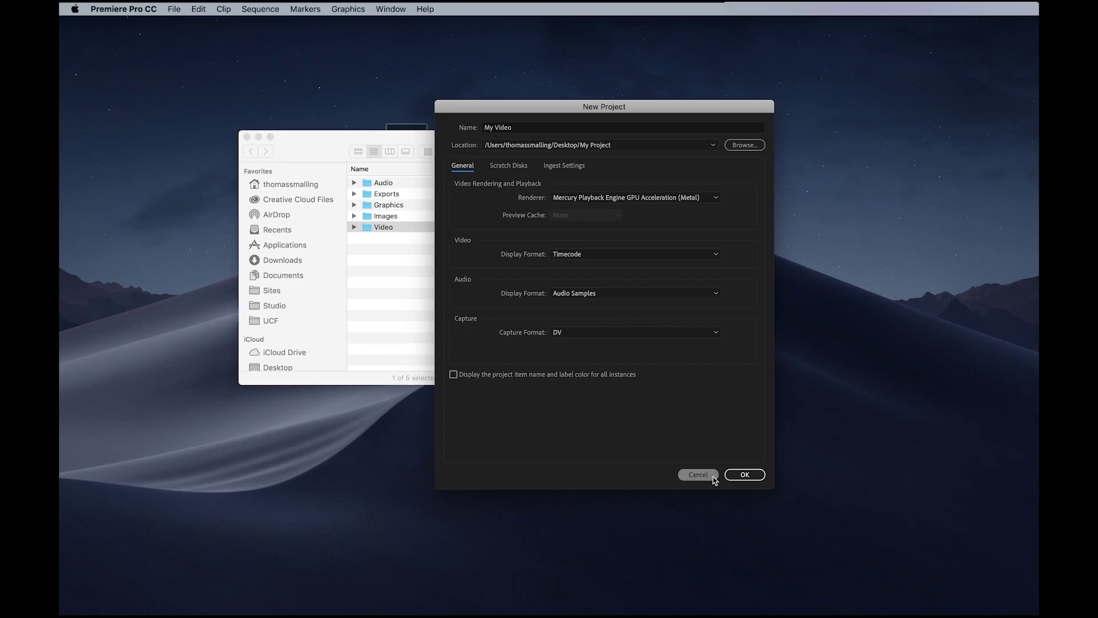
click(745, 475)
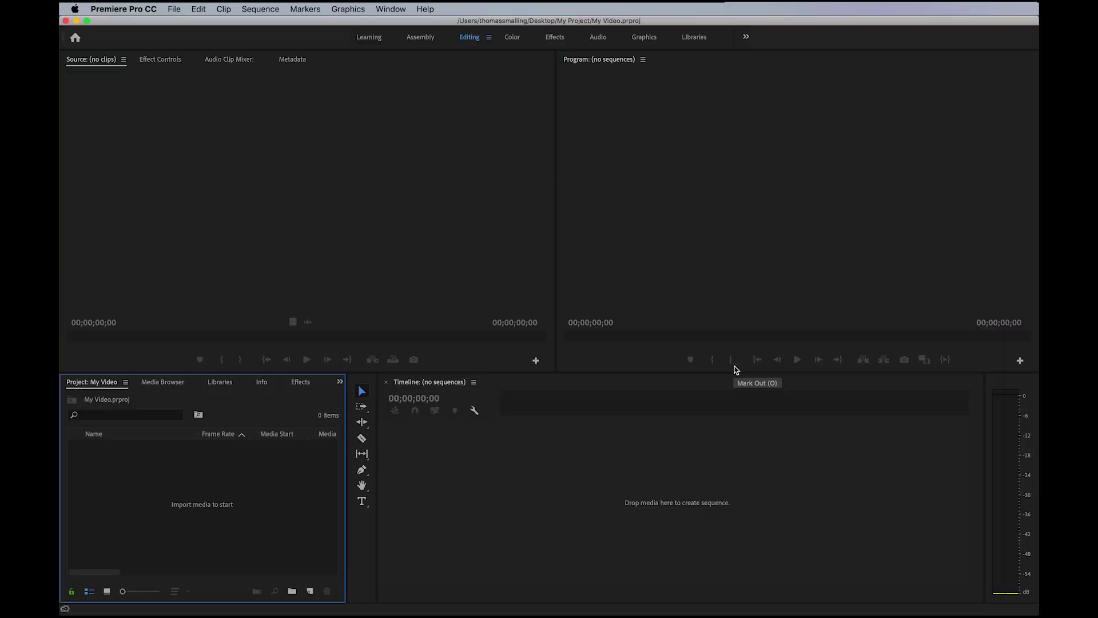
Check in Finder that the My Project folder holds the project file, and return to Premiere Pro.
mouse_move(366, 600)
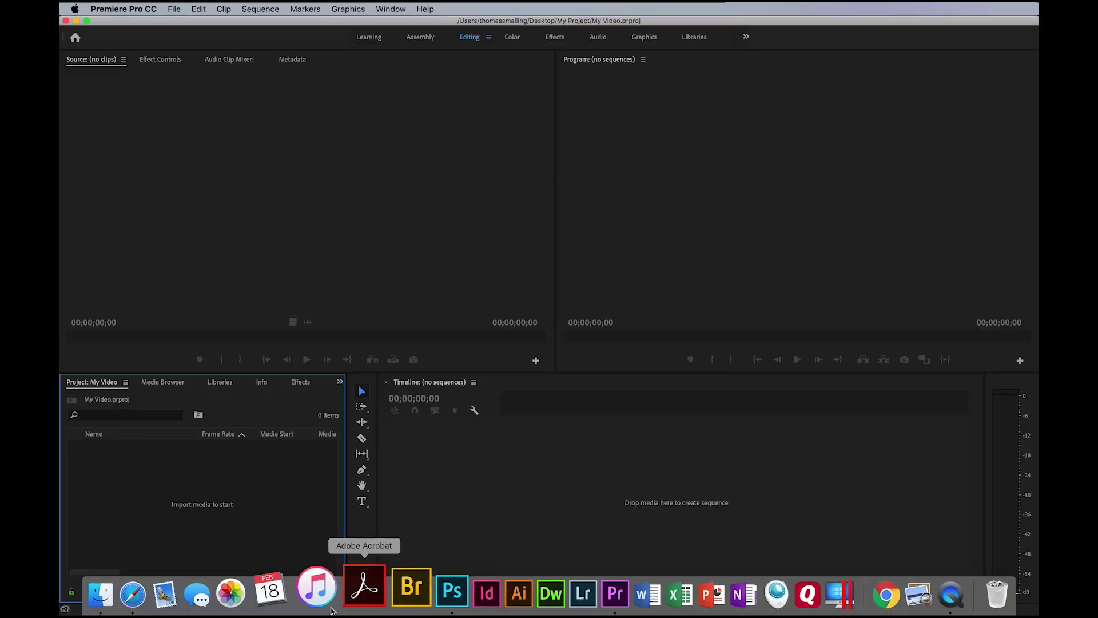
click(139, 581)
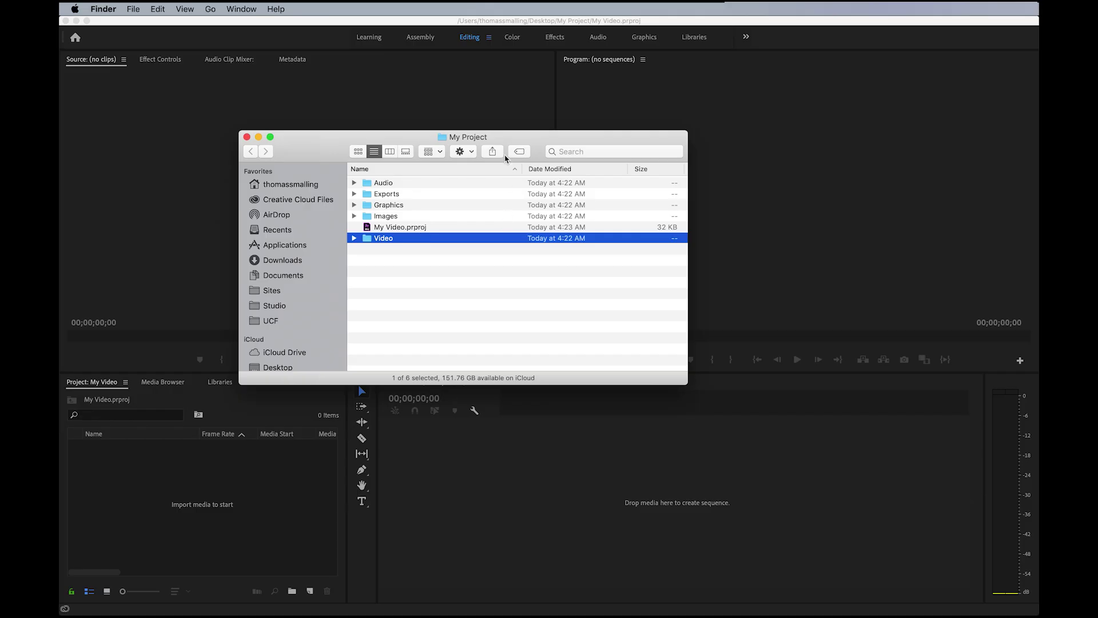
click(462, 23)
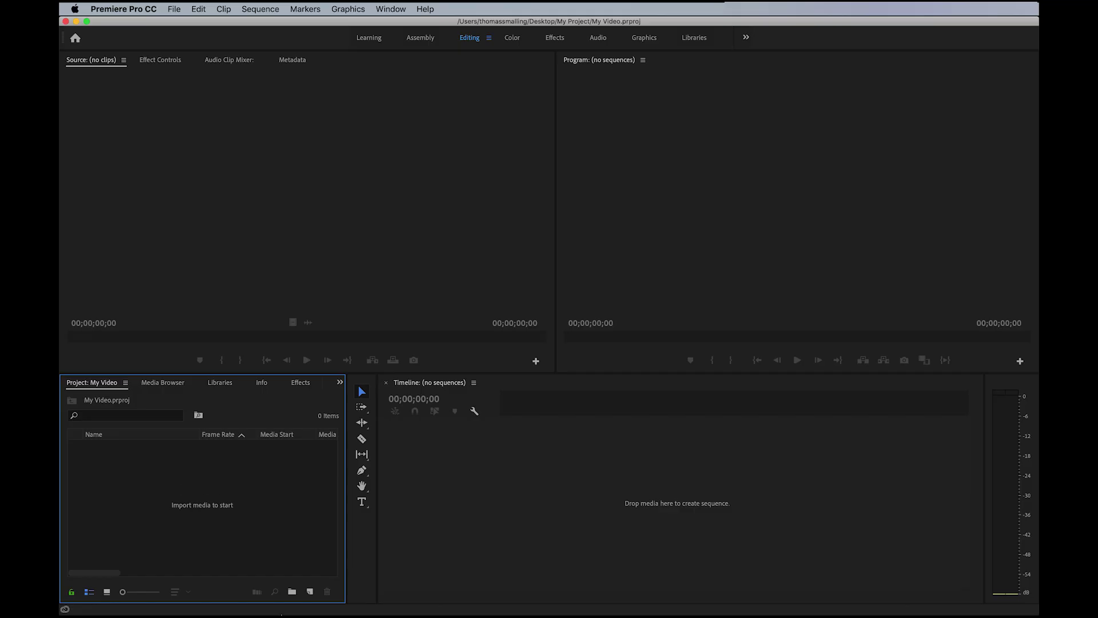
In Finder, copy all images from the Images folder on the Samsung_T5 drive into My Project's Images folder.
mouse_move(281, 615)
click(101, 594)
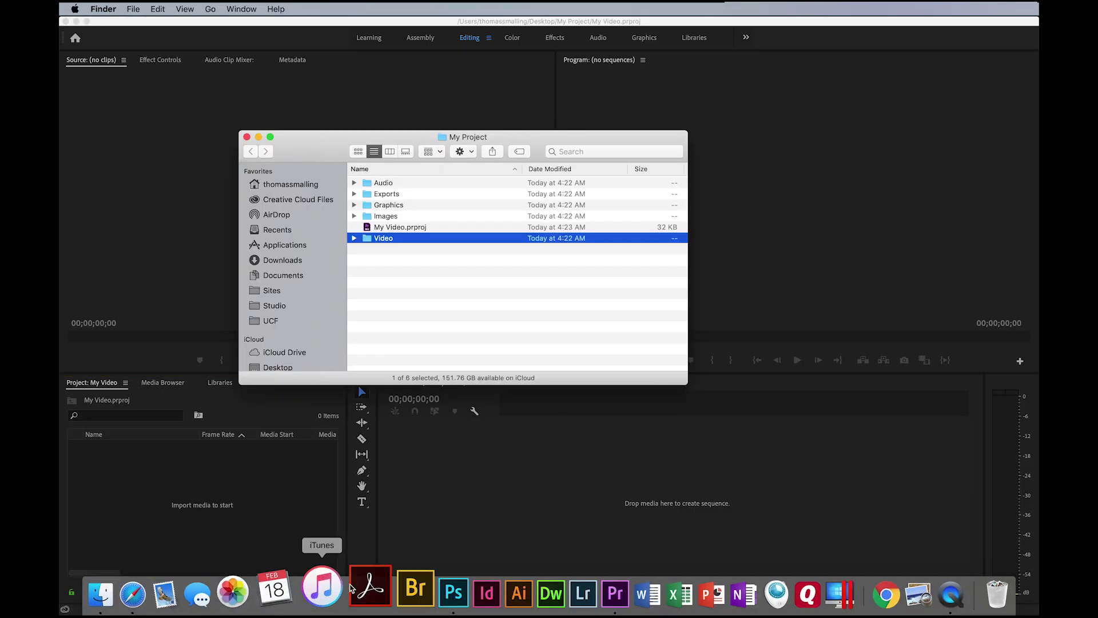
drag(323, 140, 267, 119)
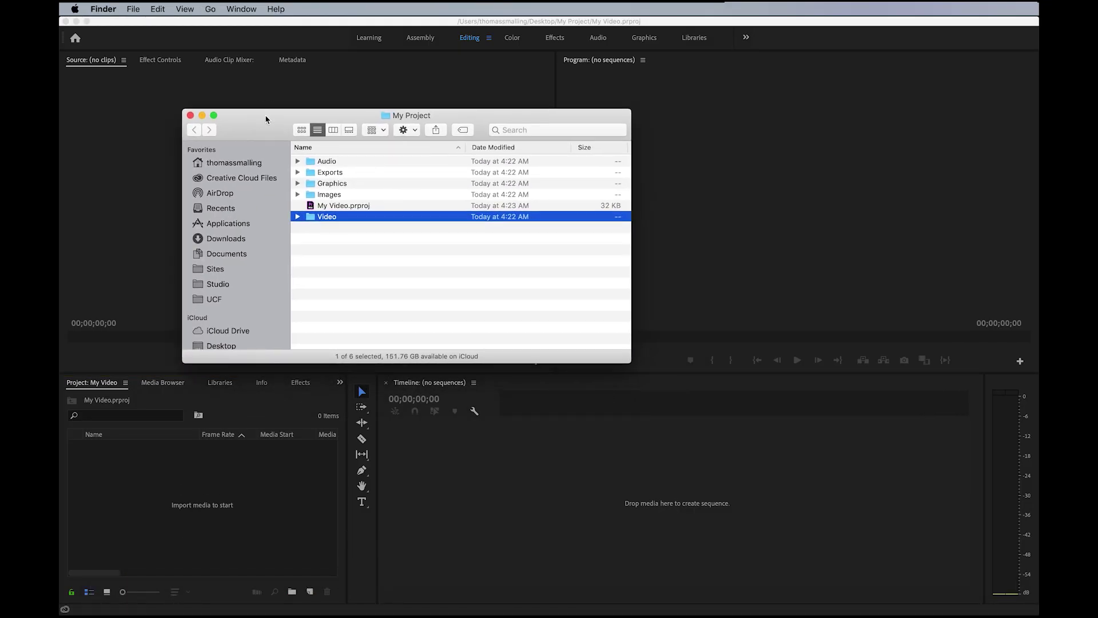
double_click(313, 194)
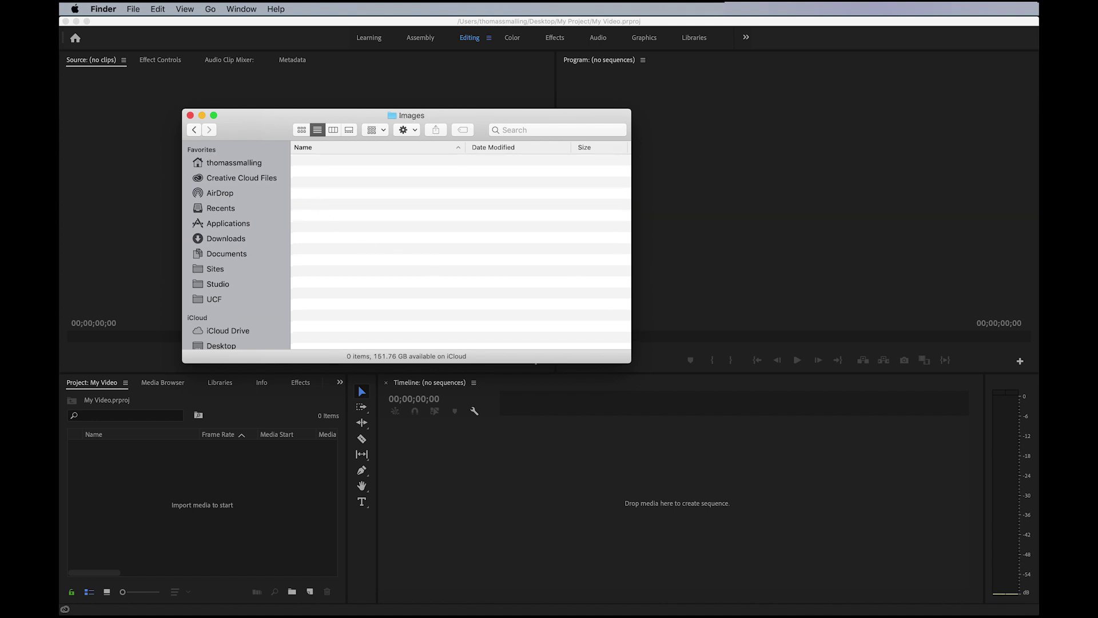
drag(1039, 226, 558, 338)
click(665, 485)
drag(665, 485, 453, 230)
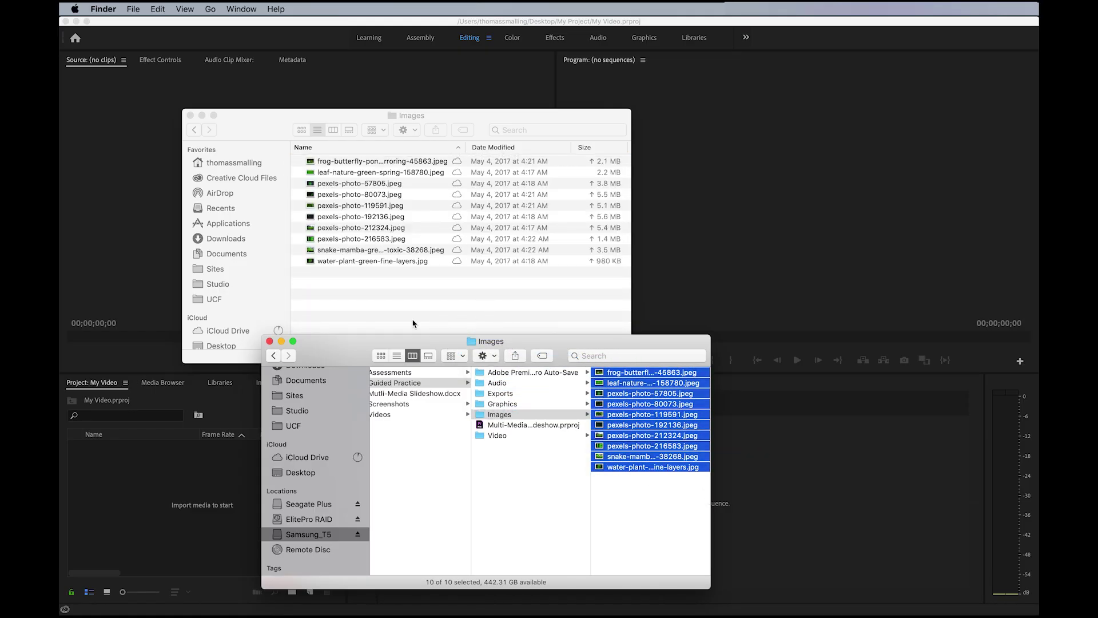
click(270, 341)
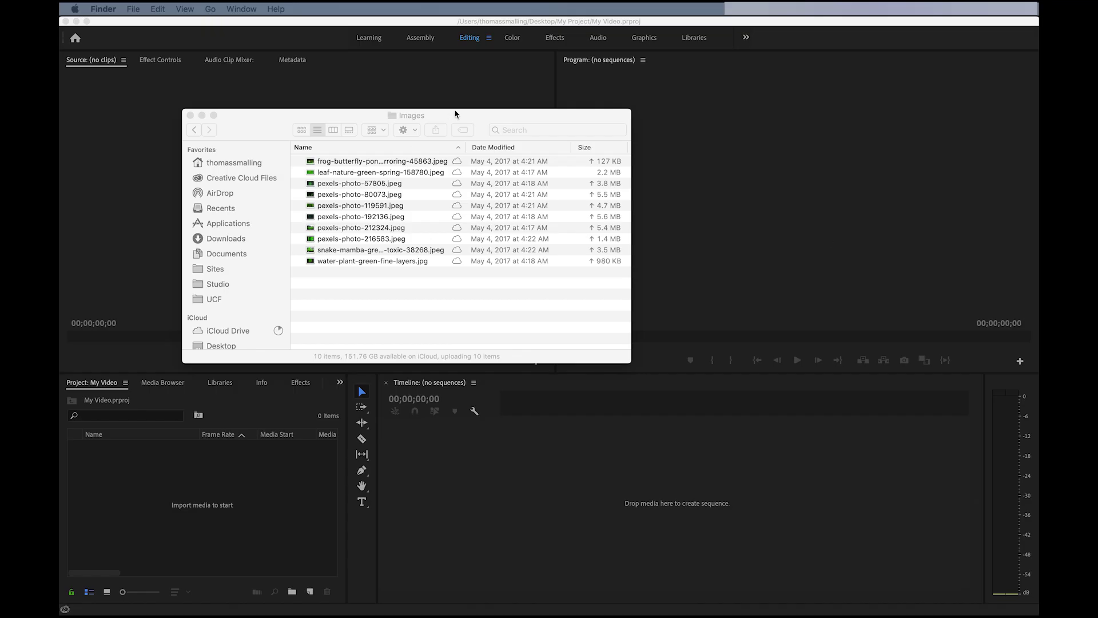
click(532, 115)
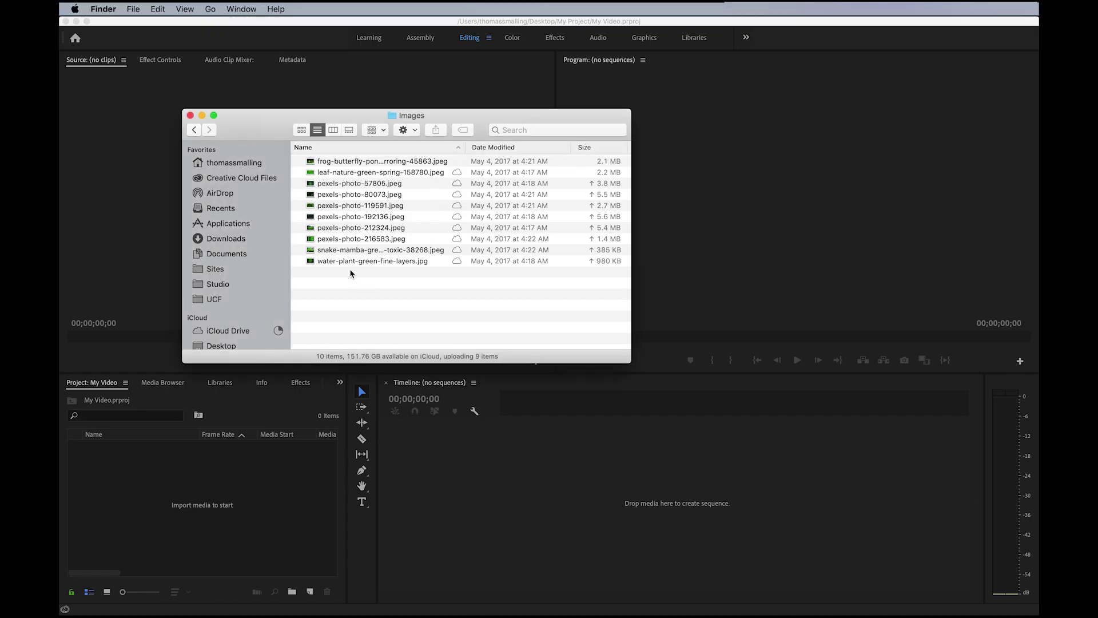
Return to Premiere Pro and create a bin named Images in the project.
click(363, 24)
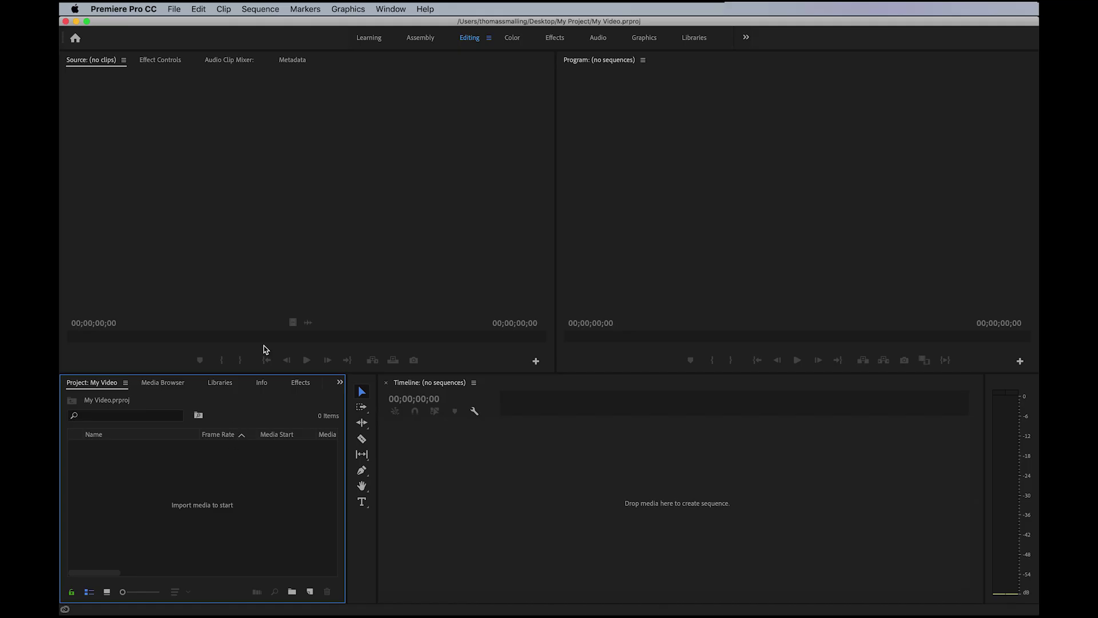
click(291, 592)
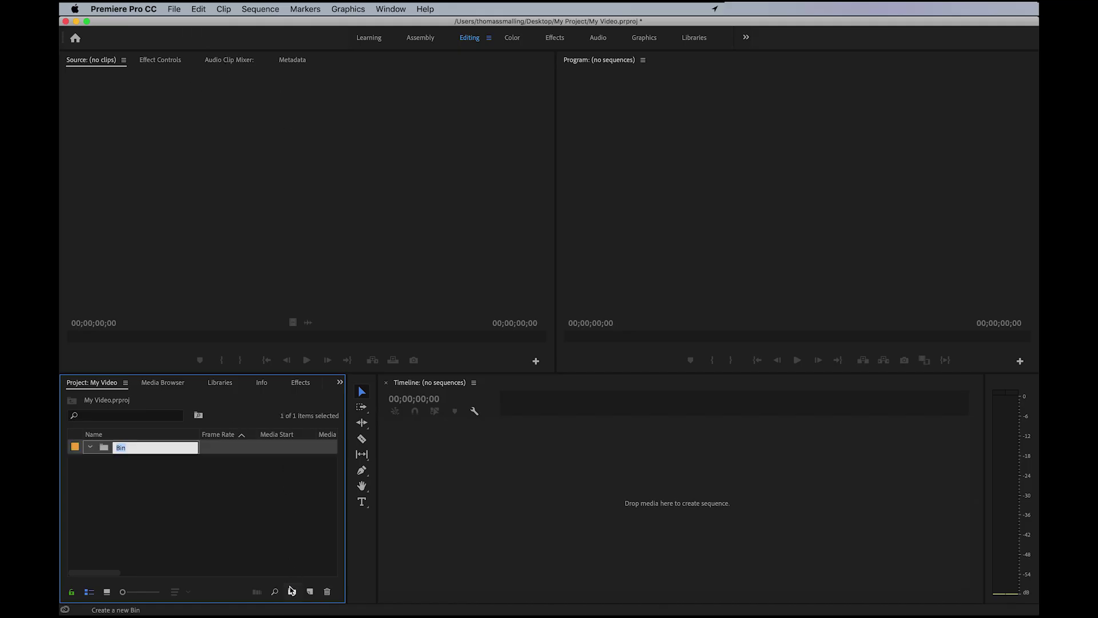
text(Images)
key(Return)
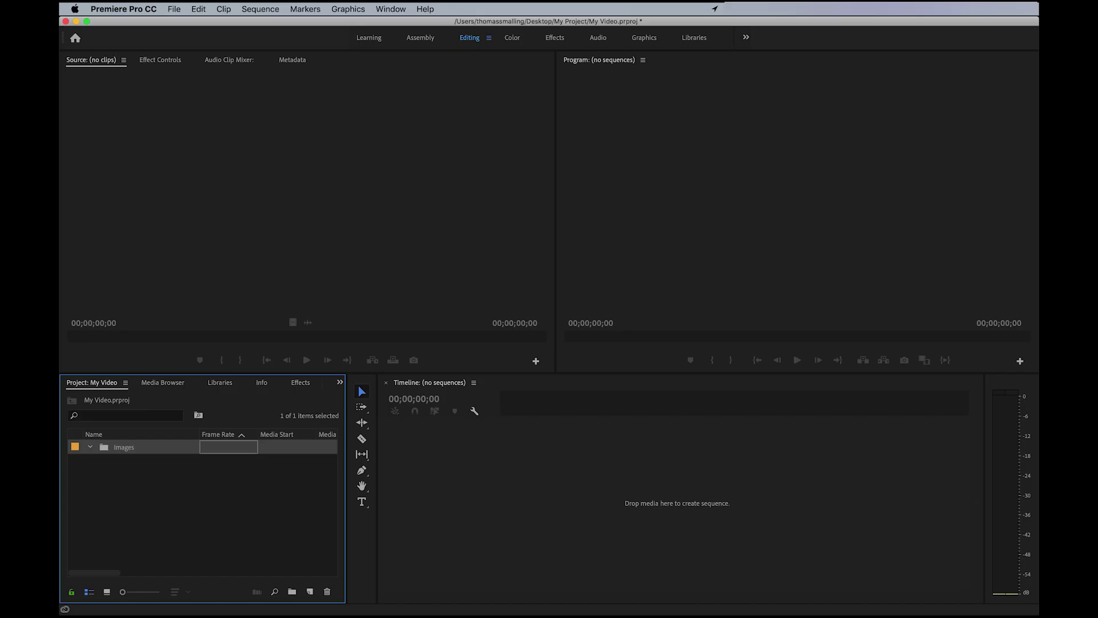
Import all files from My Project's Images folder into the Images bin and return to the project's top level.
double_click(105, 451)
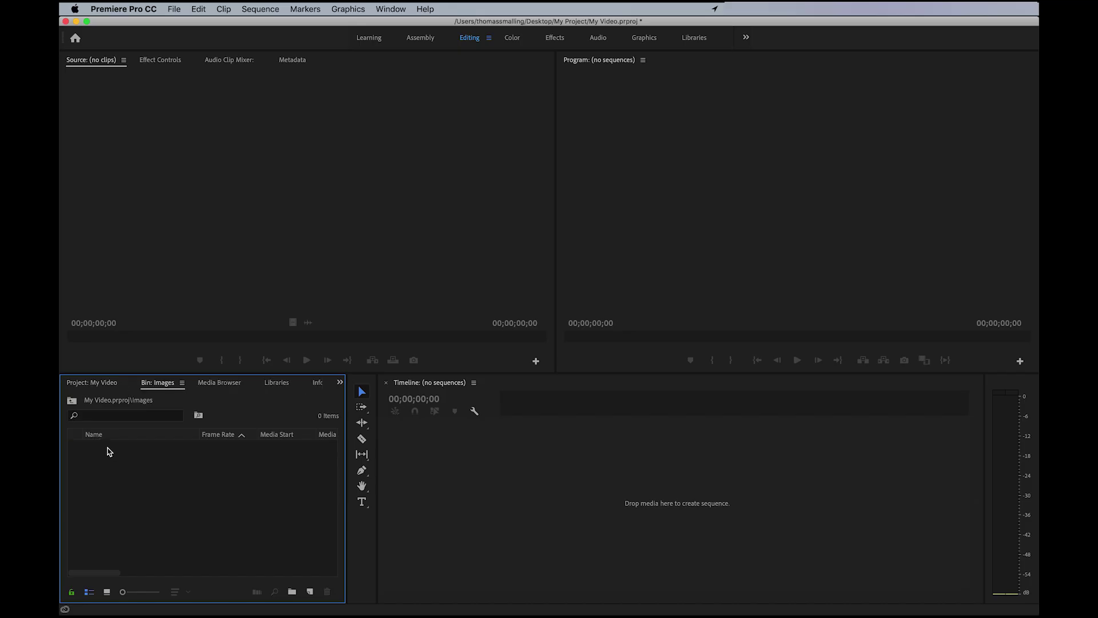
right_click(163, 480)
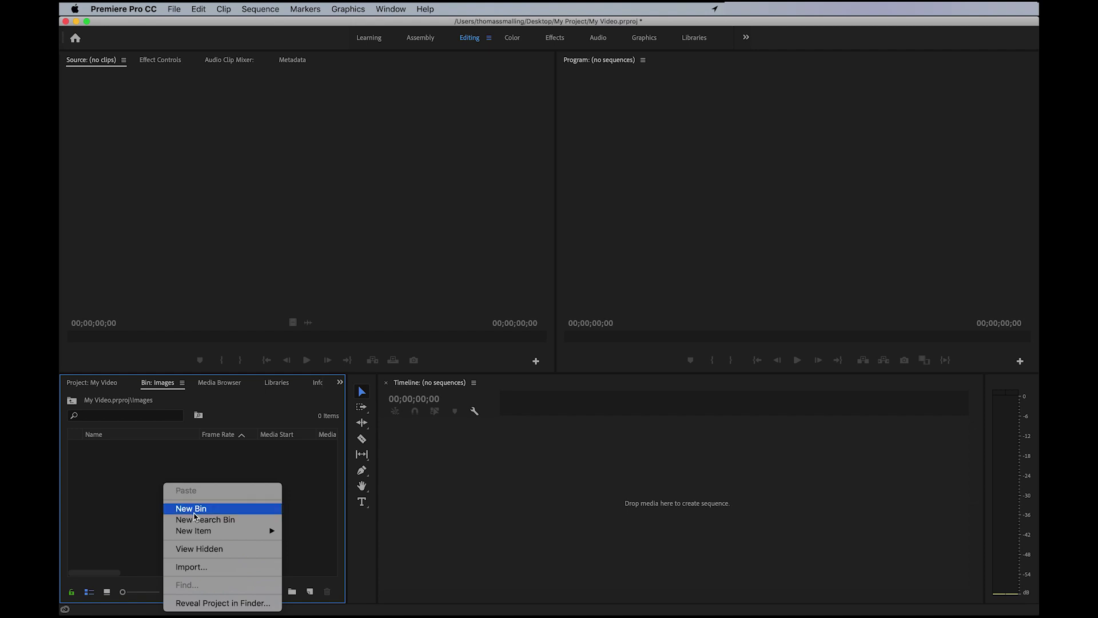
click(195, 566)
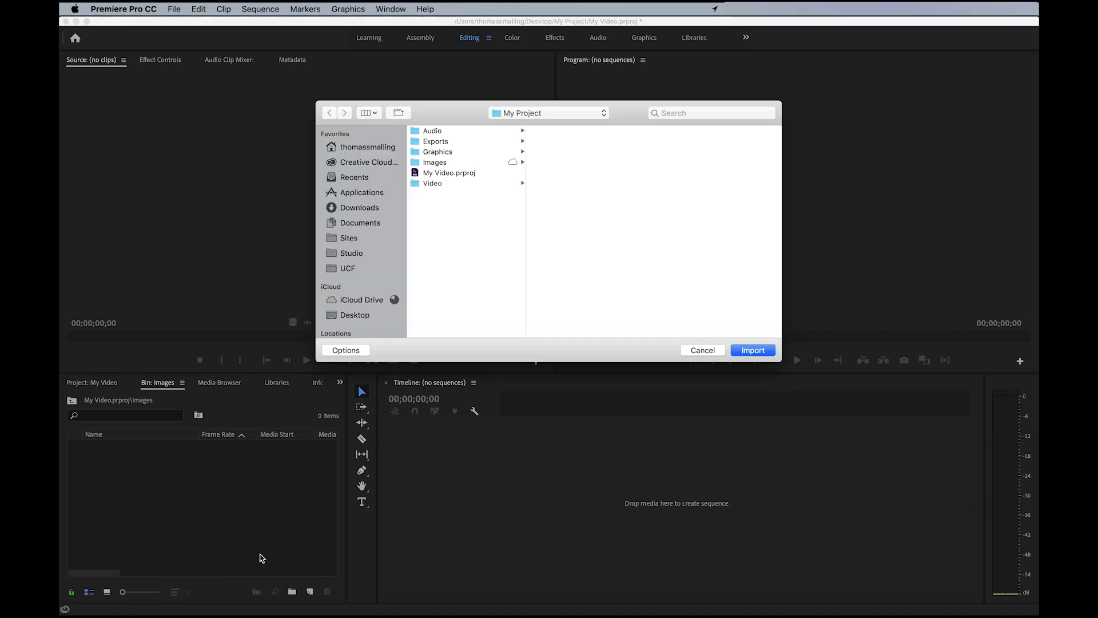
click(436, 163)
click(583, 225)
shift+click(580, 130)
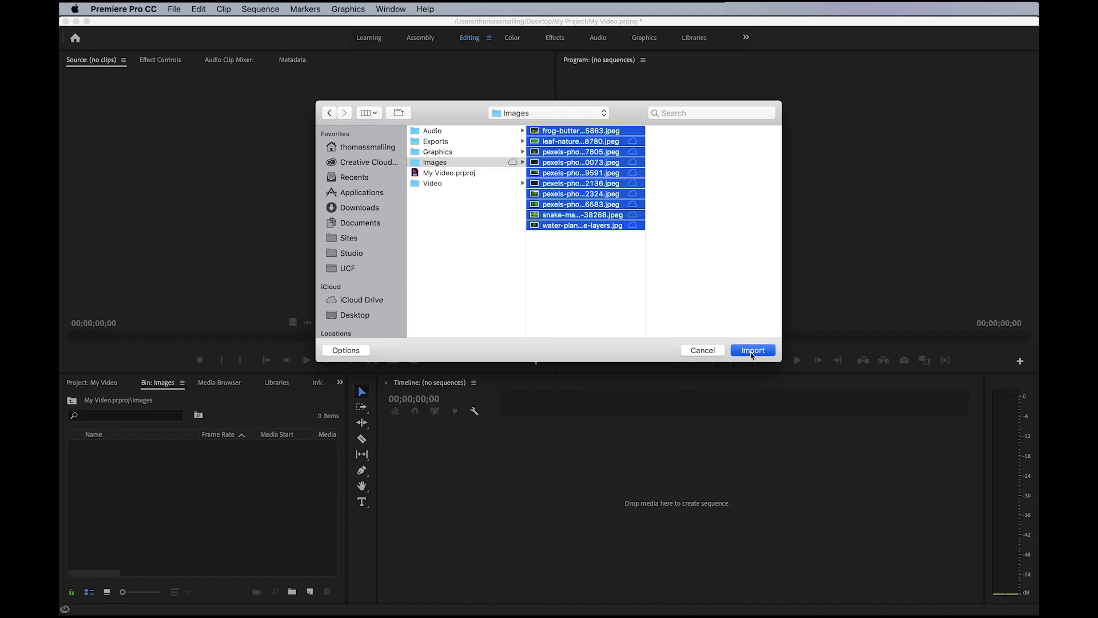
click(752, 350)
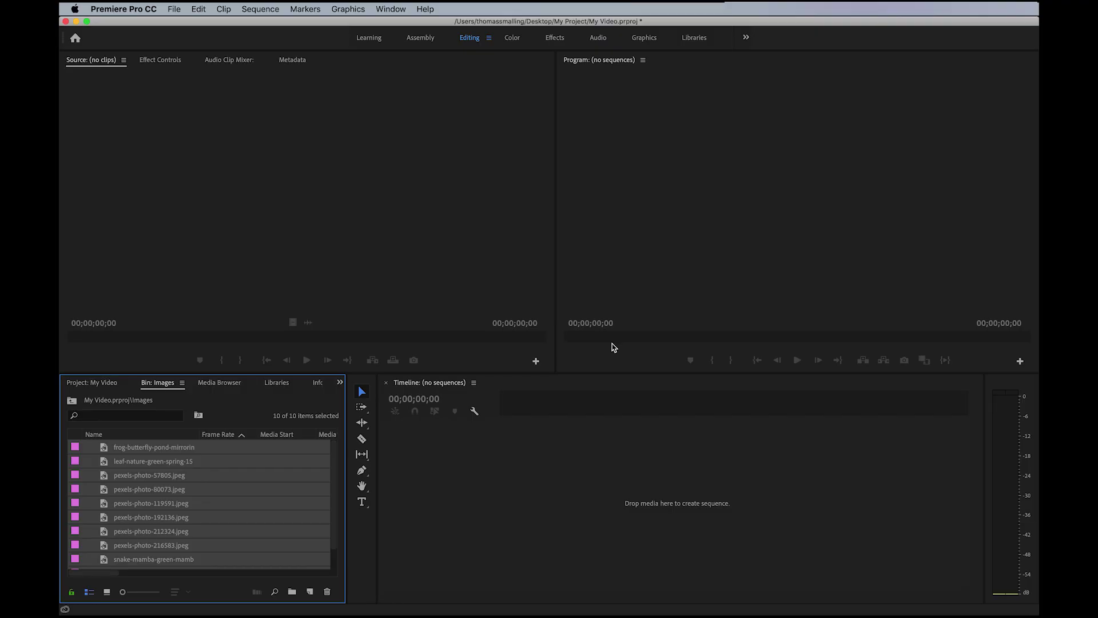
scroll(279, 502, down, 1)
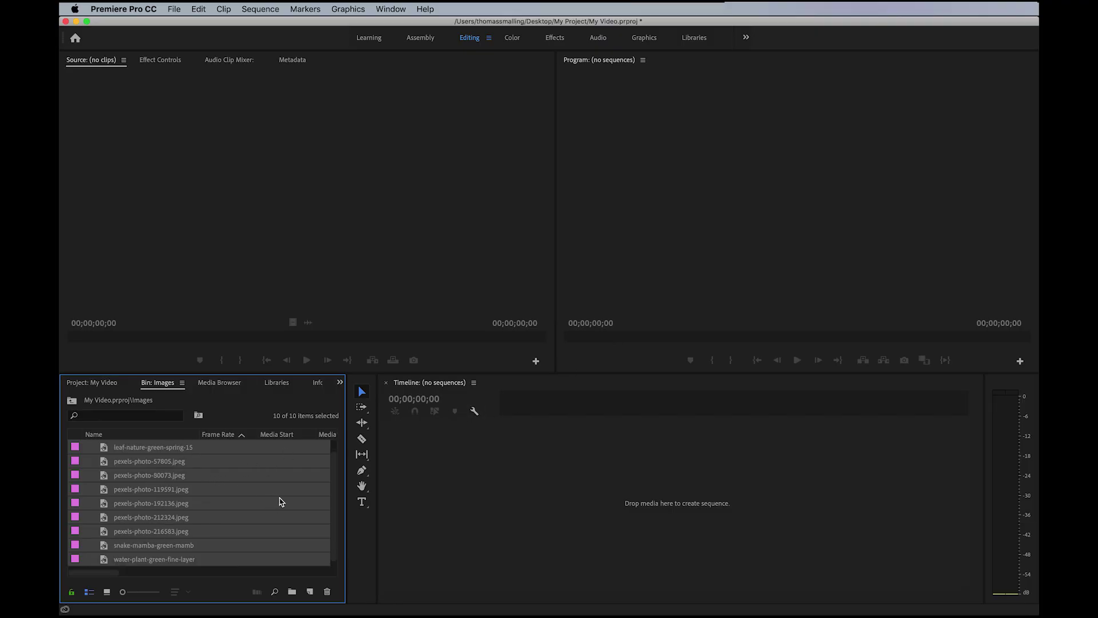
scroll(281, 502, up, 1)
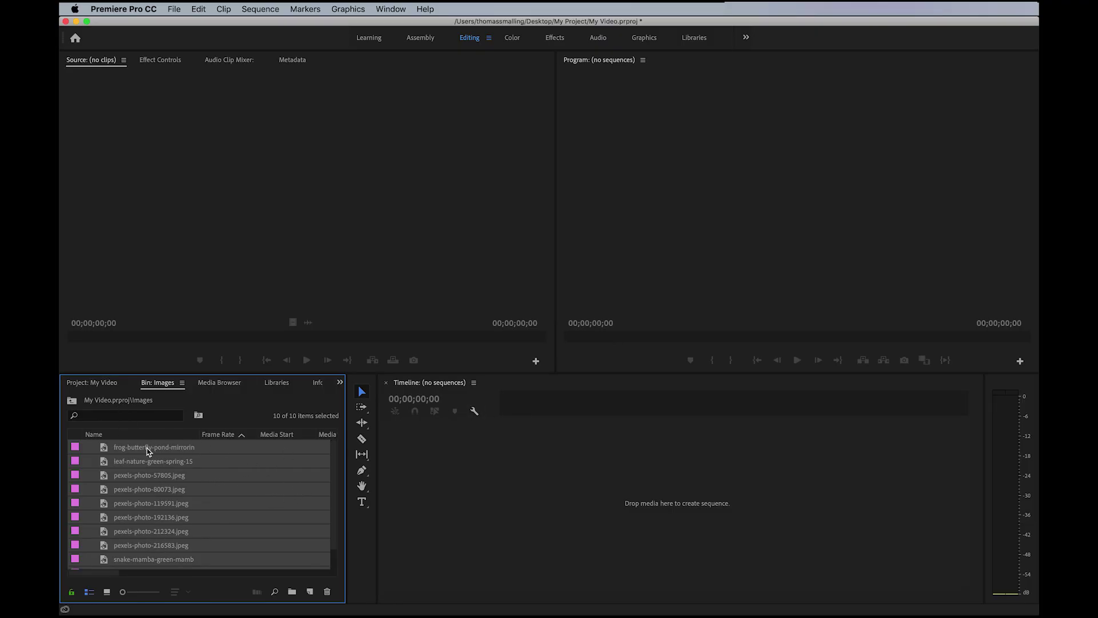
click(106, 383)
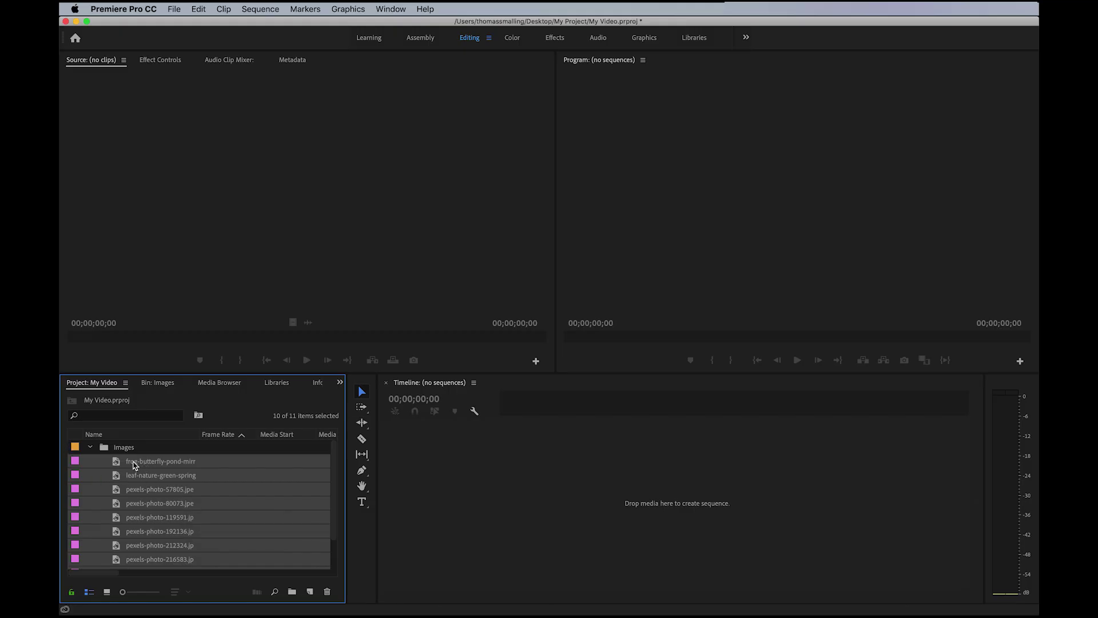
Check the image files in My Project's Images folder in Finder.
mouse_move(228, 615)
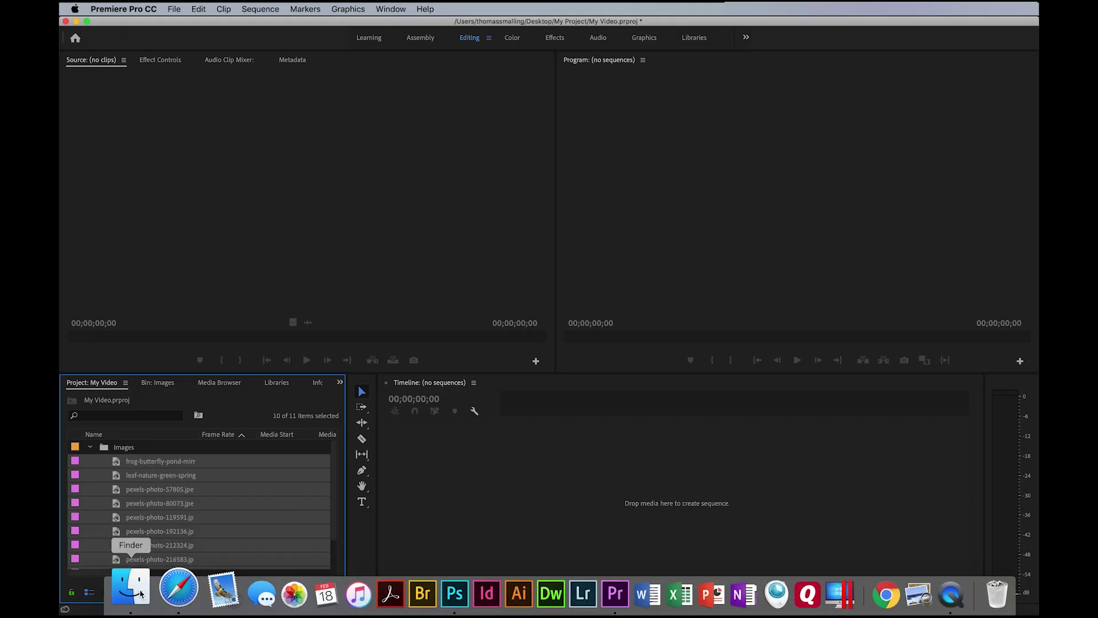
click(109, 589)
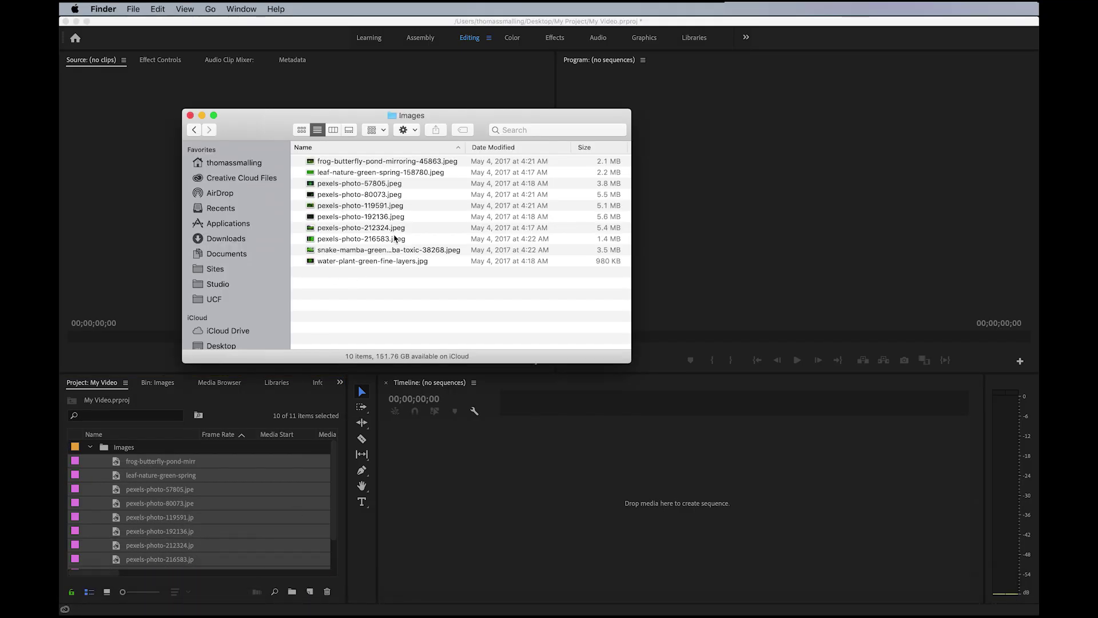
click(335, 227)
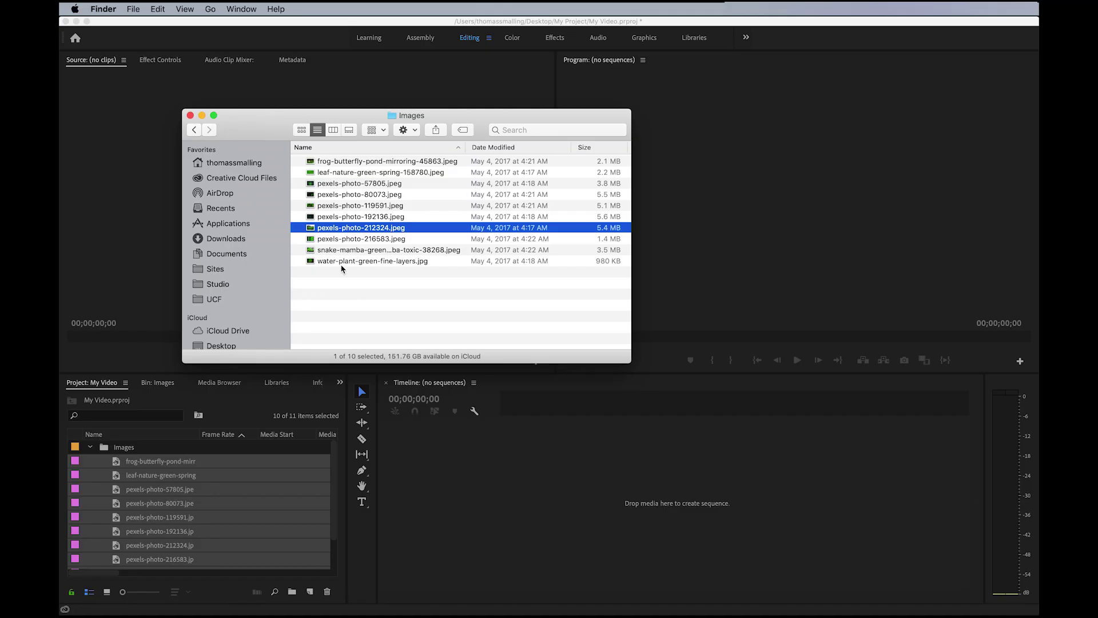
click(344, 308)
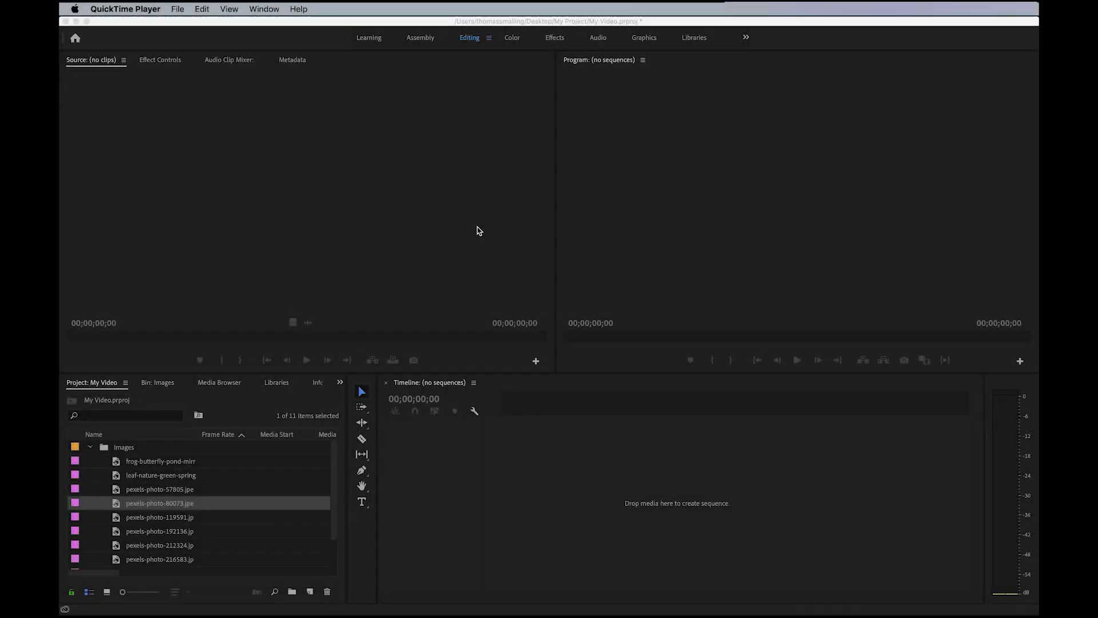
Back in Premiere Pro, collapse the Images bin and start a new sequence with the Digital SLR preset DSLR 1080p30.
click(90, 452)
click(90, 449)
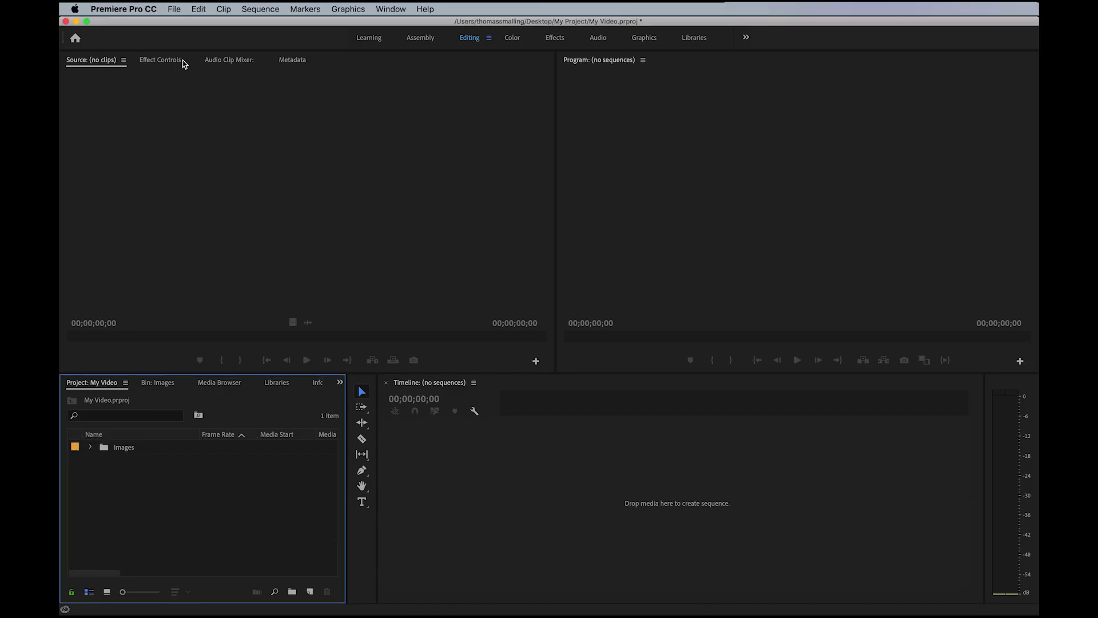
click(173, 10)
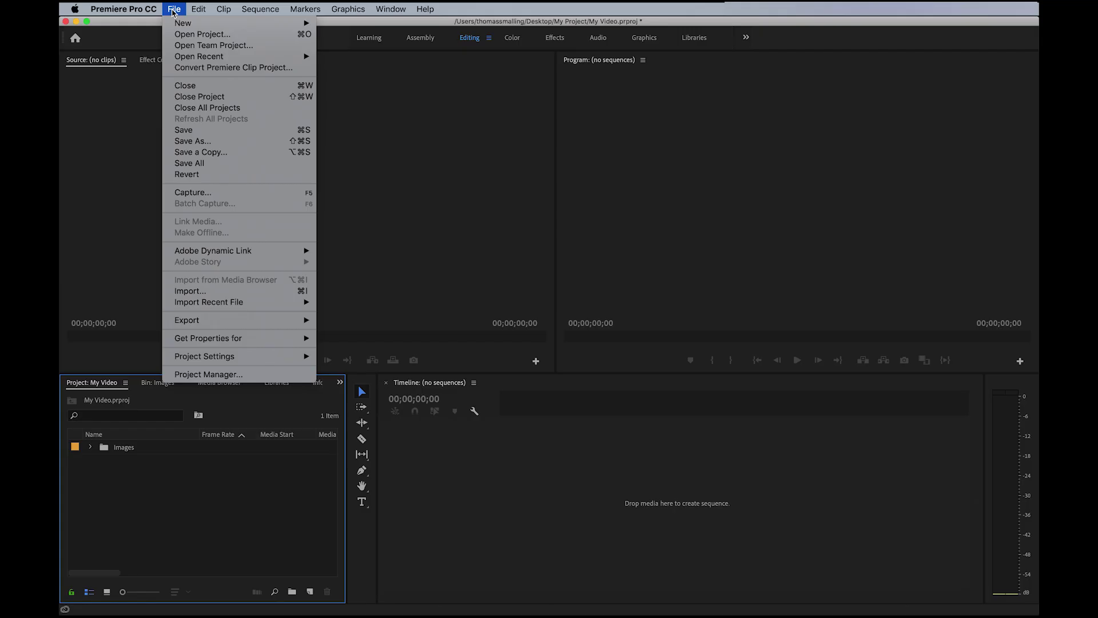
mouse_move(297, 26)
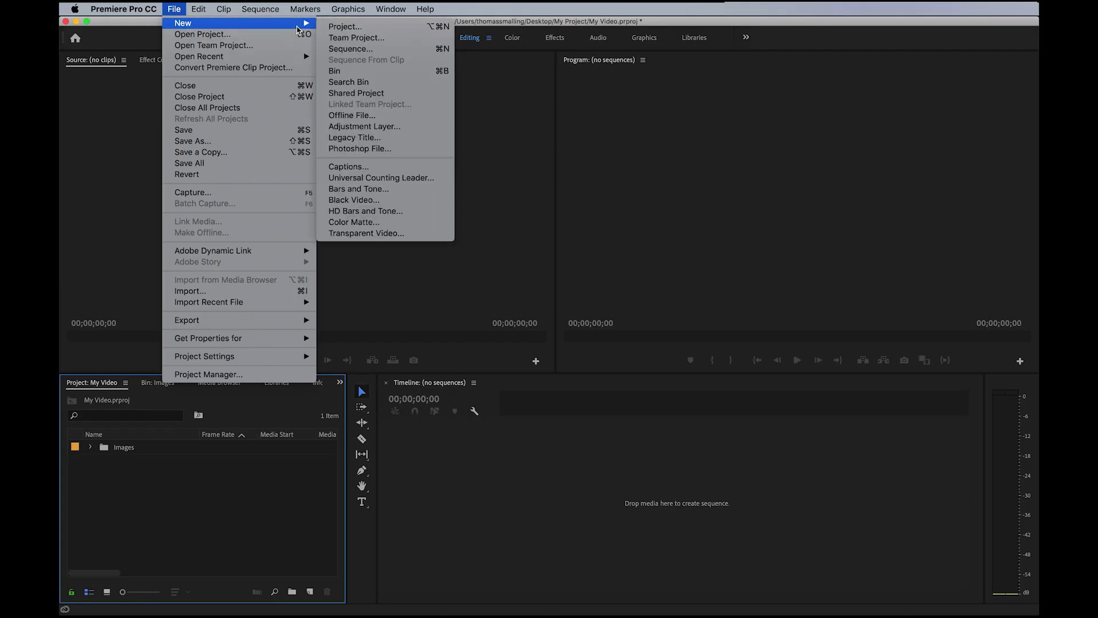
click(350, 50)
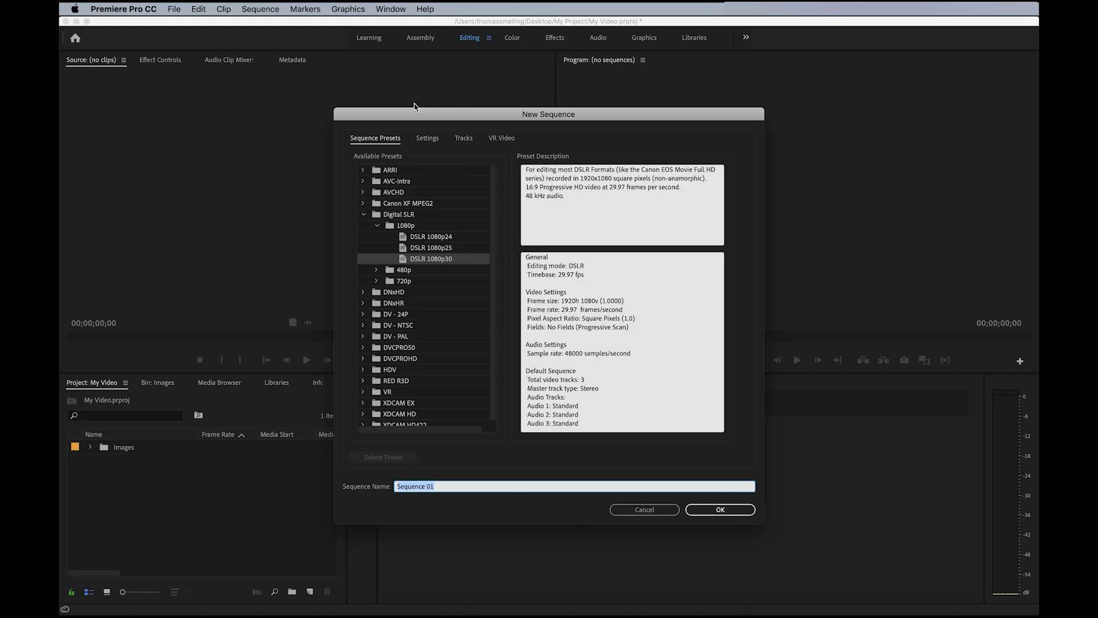
click(367, 218)
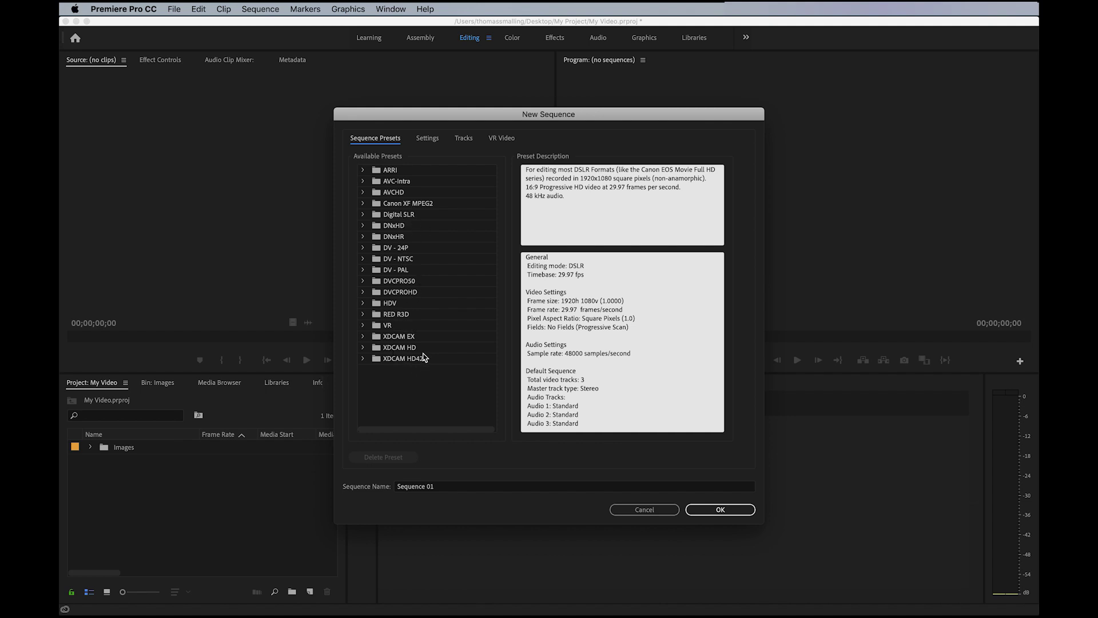
click(362, 214)
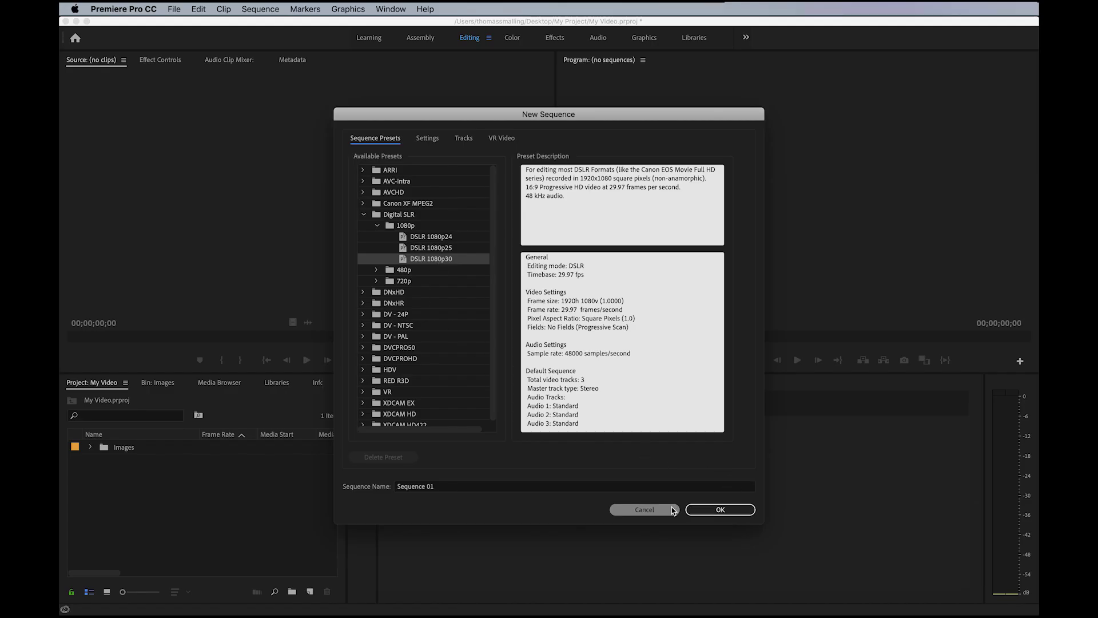
Name the new sequence Green Movie and create it.
click(455, 487)
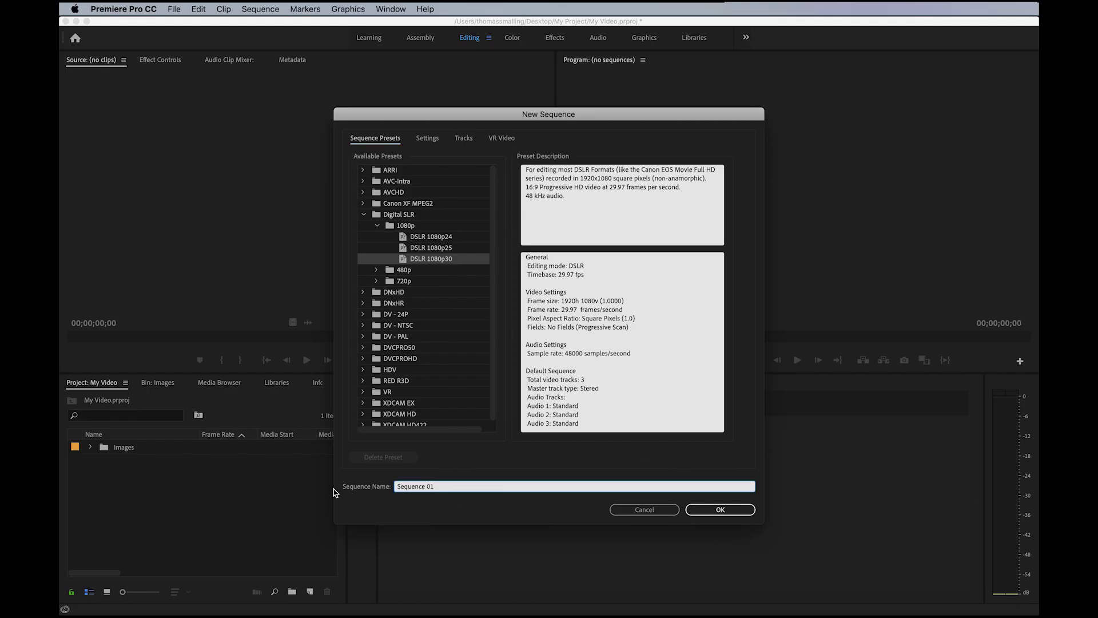
click(447, 485)
drag(446, 485, 356, 484)
text(Grr)
key(BackSpace)
text(een Movie)
click(711, 511)
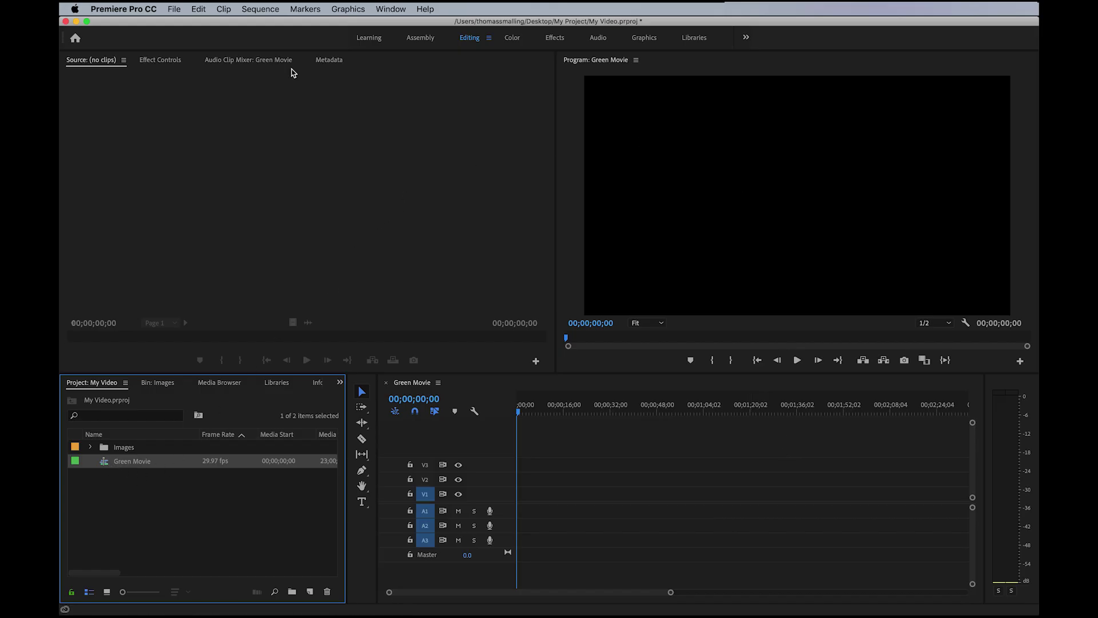
Review the Green Movie sequence settings, including the available timebase rates, and leave them without changing anything.
click(262, 10)
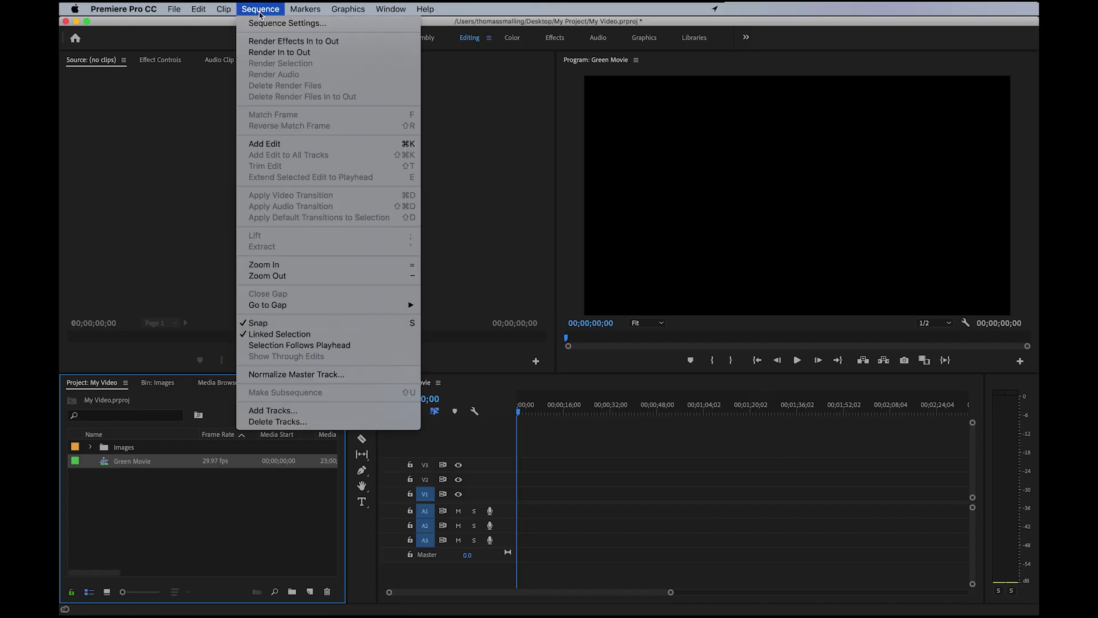
click(259, 23)
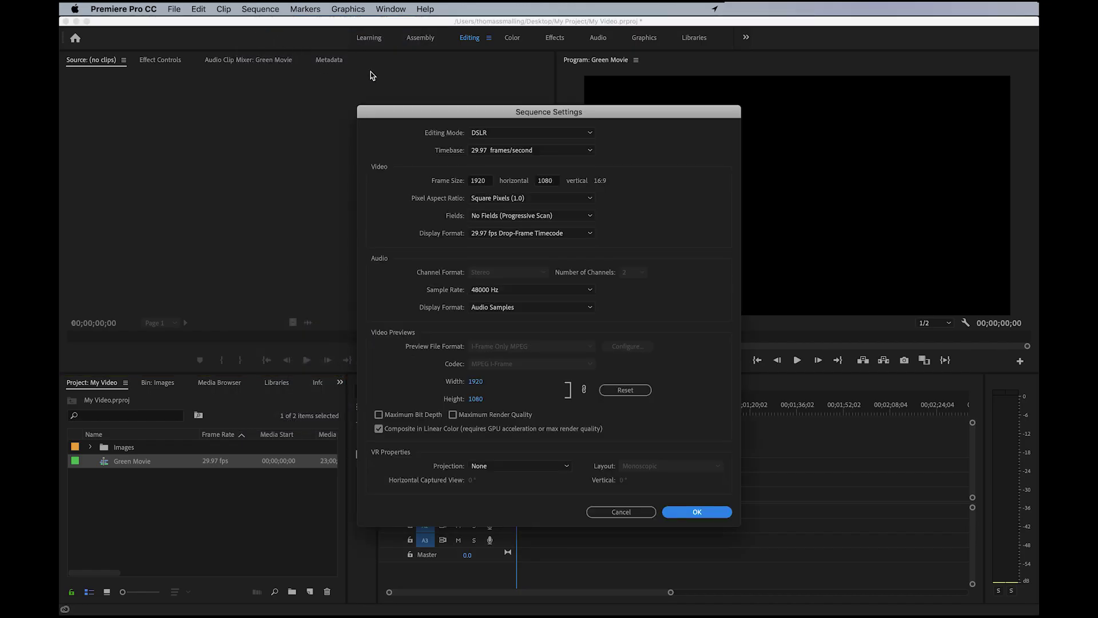
drag(471, 111, 418, 107)
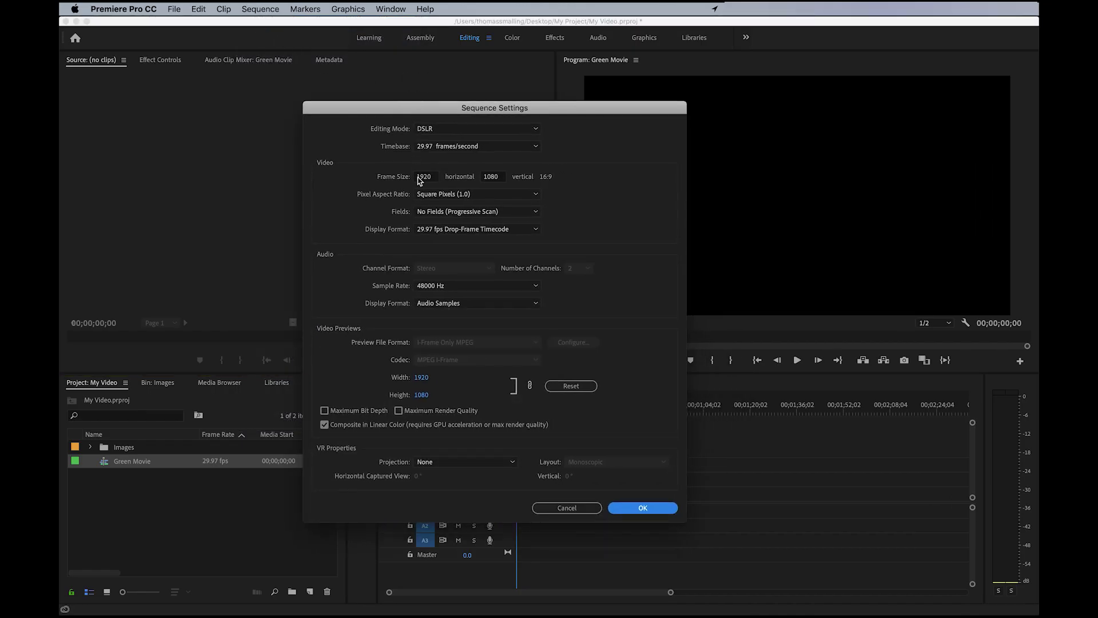
click(537, 150)
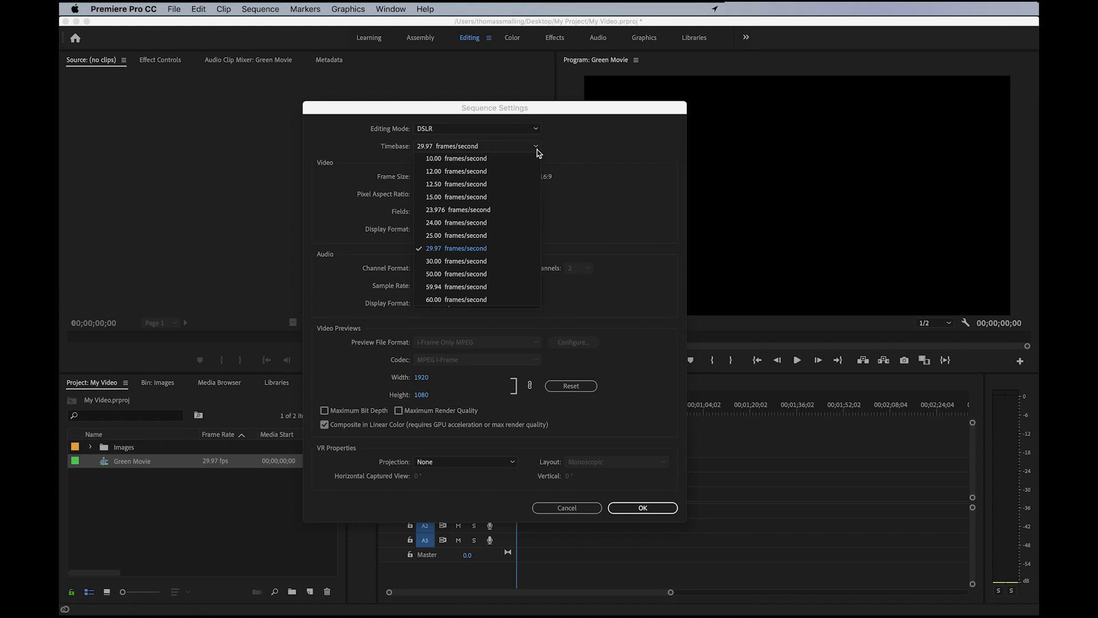
click(537, 151)
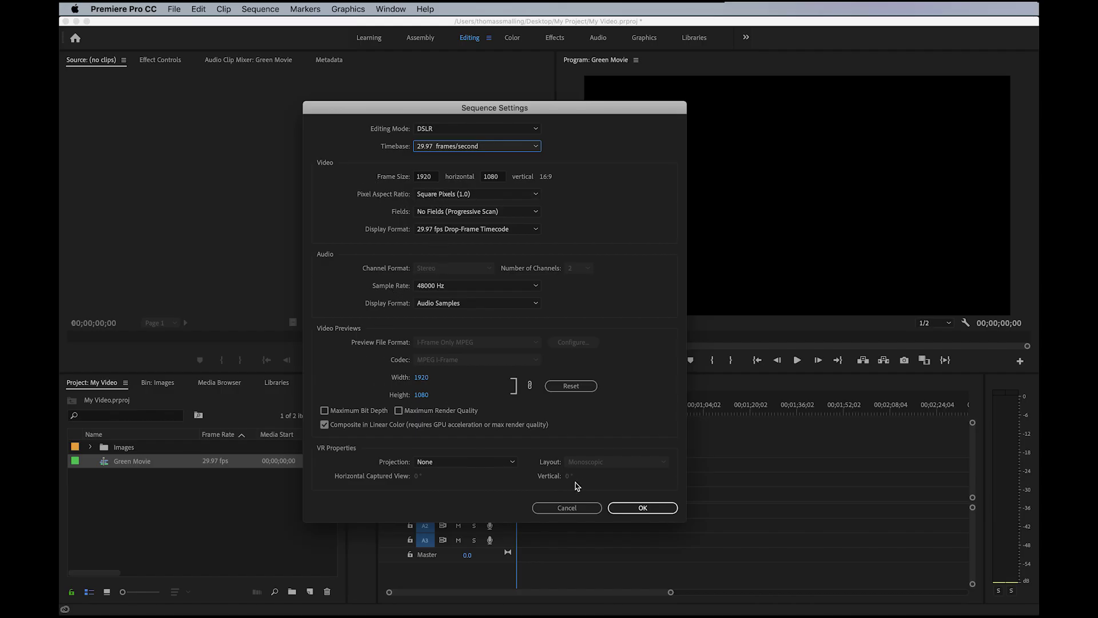
click(572, 508)
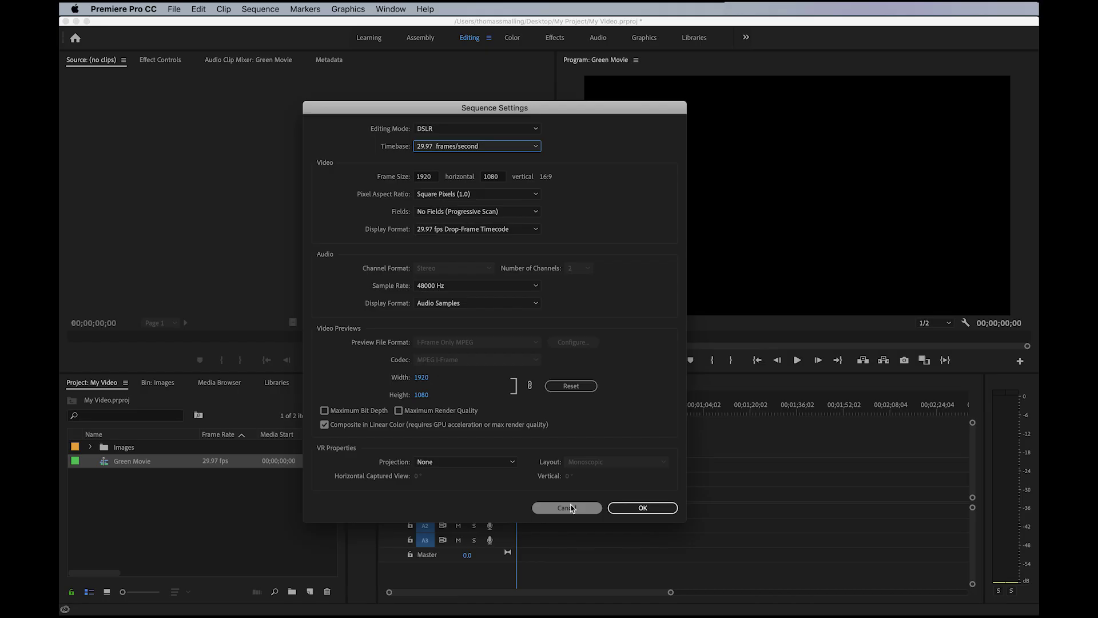
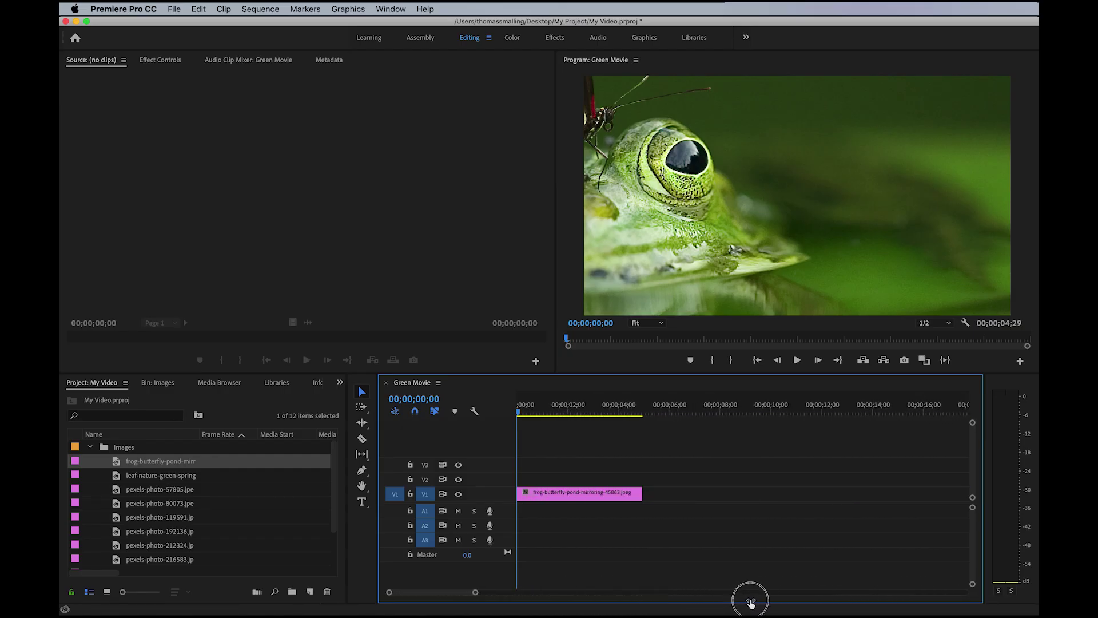
With the playhead at 00;00;01;17, set the frog clip's Motion scale to 46 and its horizontal position to 1074.
drag(528, 413, 617, 411)
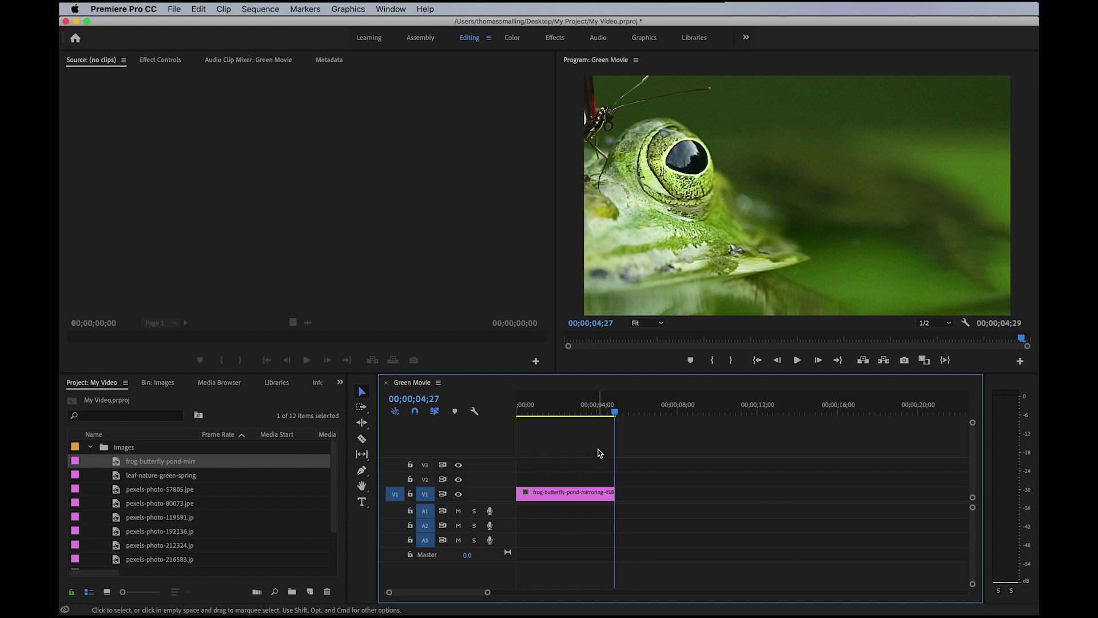
drag(615, 413, 548, 418)
click(552, 493)
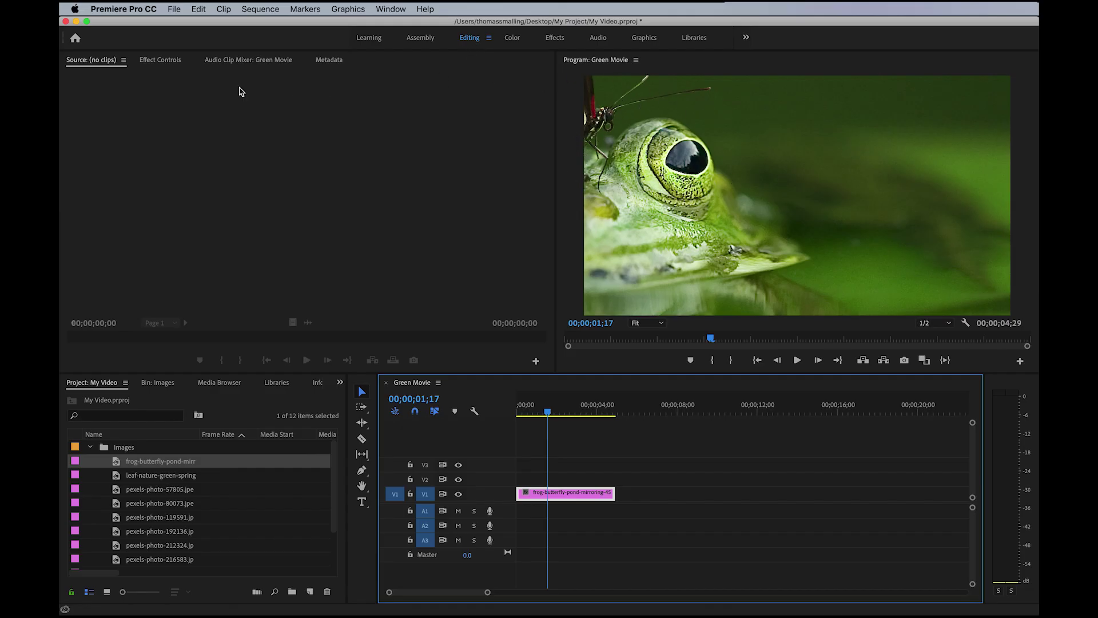
click(159, 64)
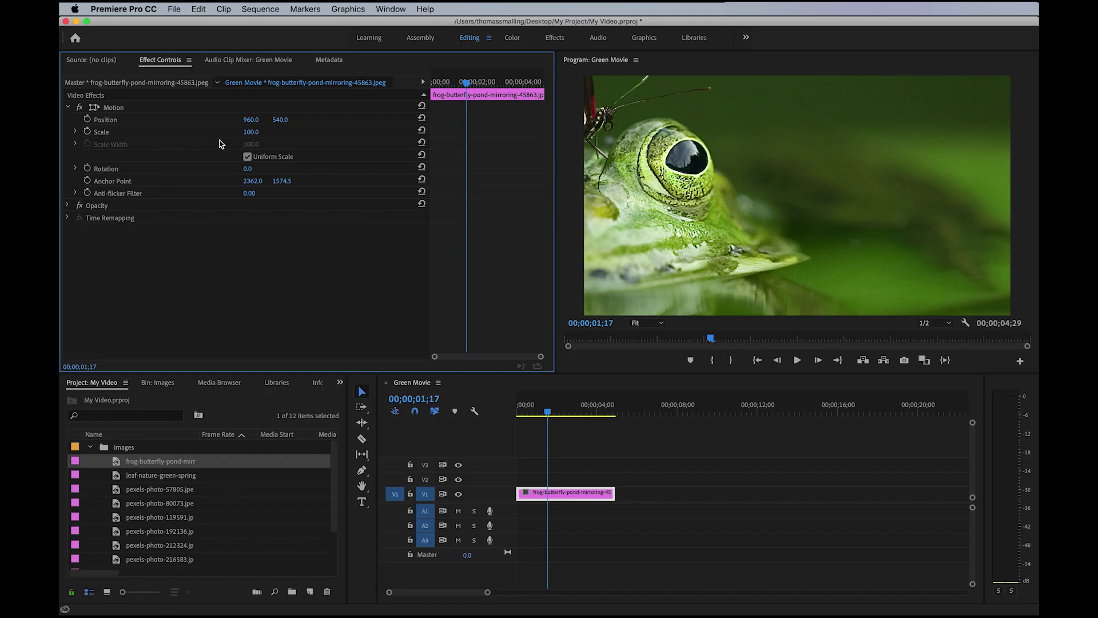
mouse_move(251, 131)
mouse_down()
mouse_move(204, 132)
mouse_move(253, 135)
mouse_up()
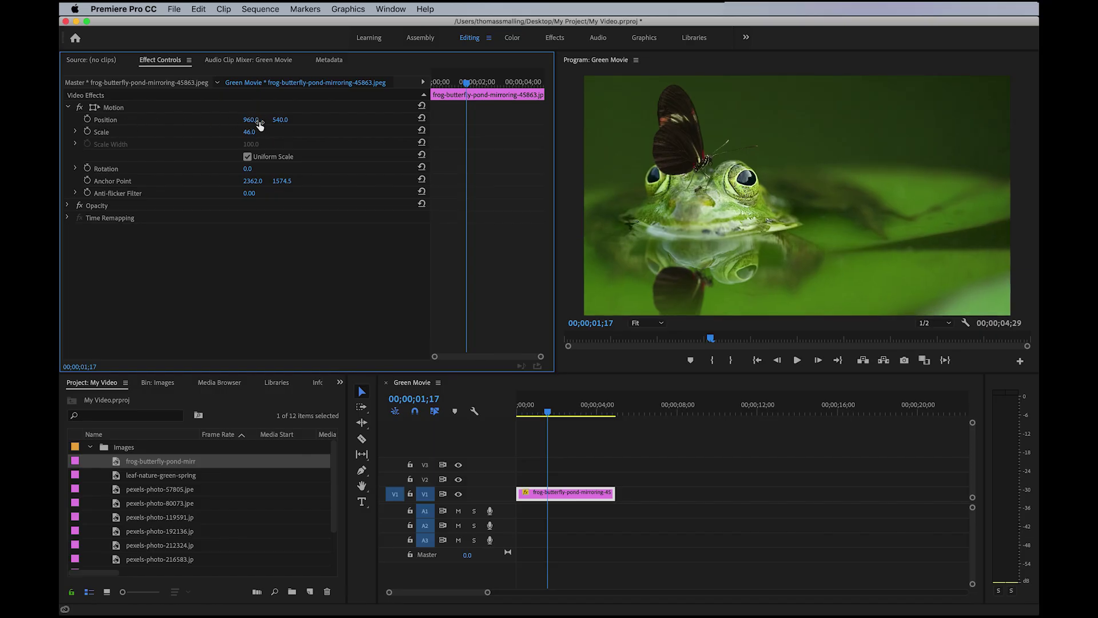
drag(250, 120, 315, 119)
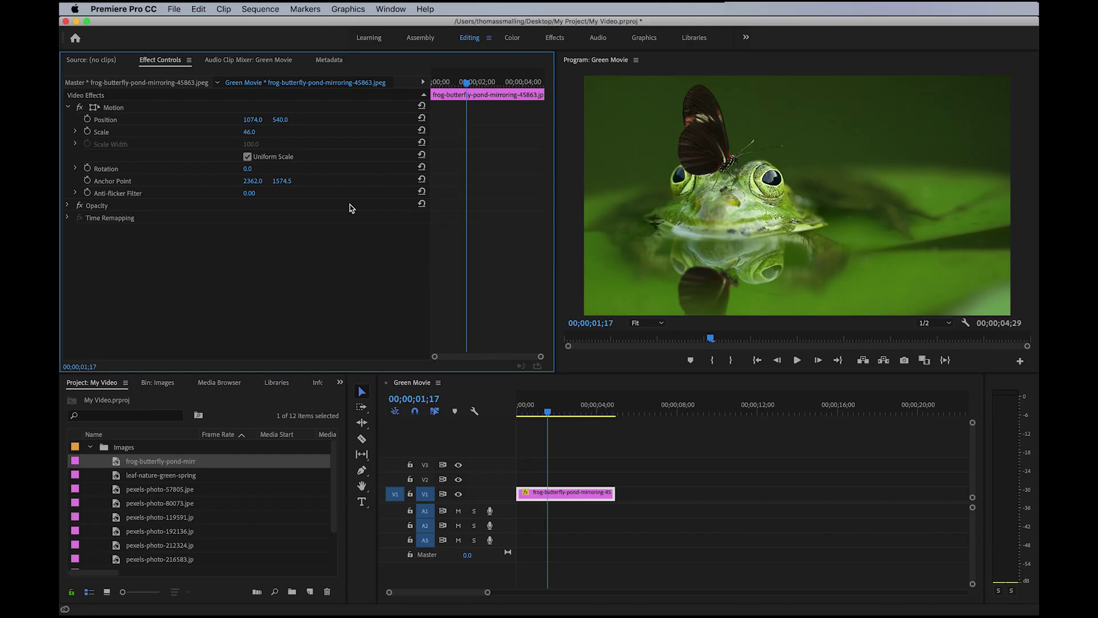
Place the leaf-nature-green-spring image directly after the frog clip on V1, and select it with the playhead at 00;00;05;24.
click(147, 479)
drag(122, 481, 621, 499)
drag(626, 406, 635, 409)
click(656, 496)
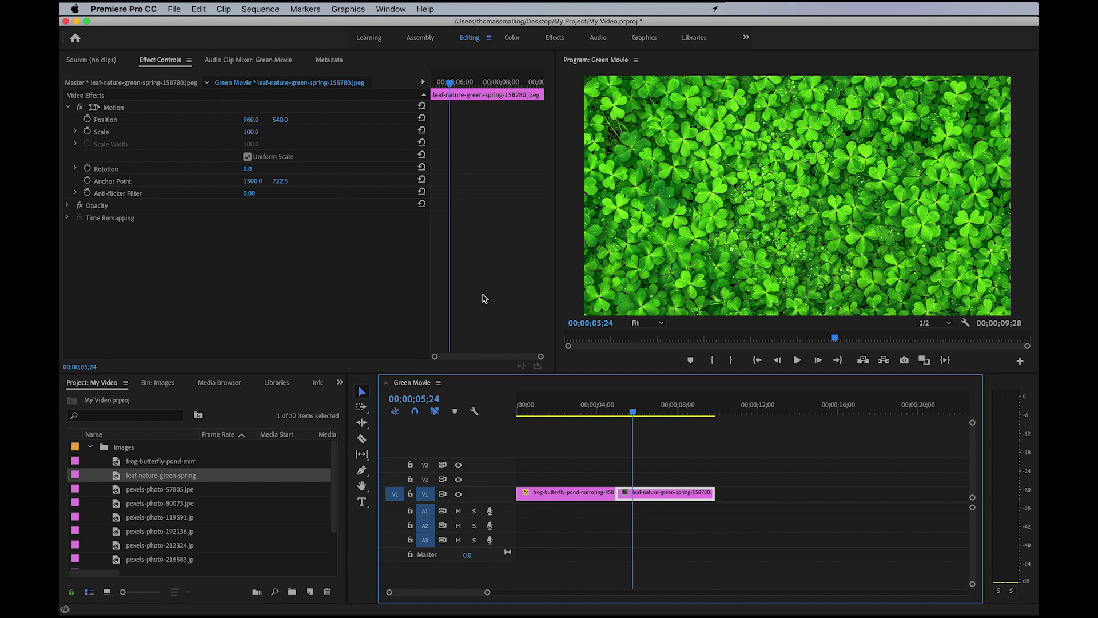
Zoom the Program monitor to 25% and shrink the leaf clip to a scale of 81.2 with its Motion frame.
click(94, 109)
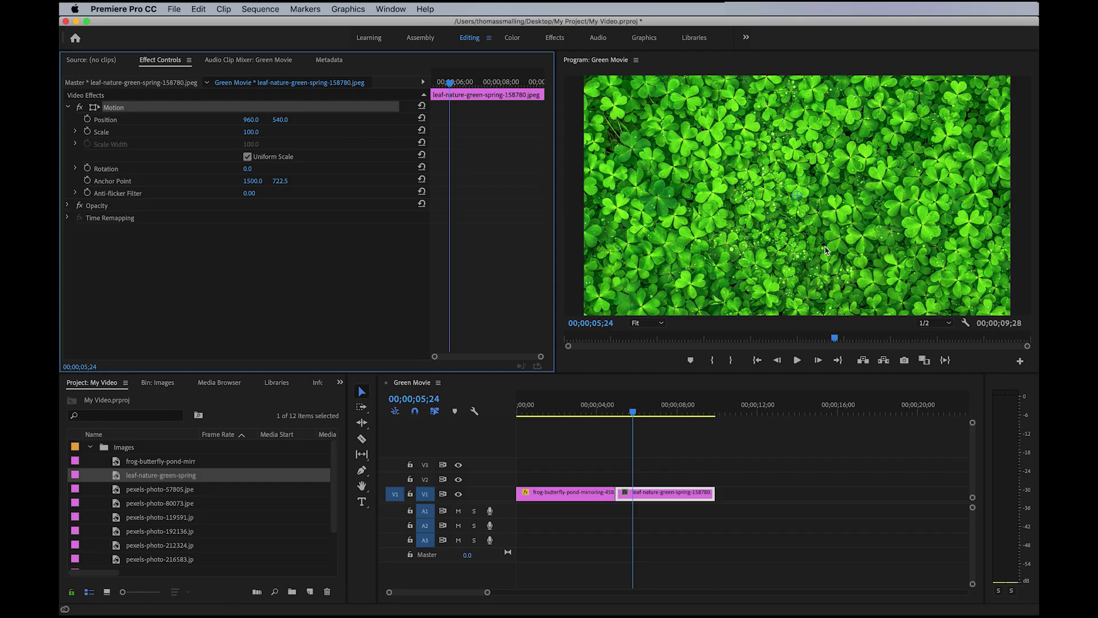
click(662, 326)
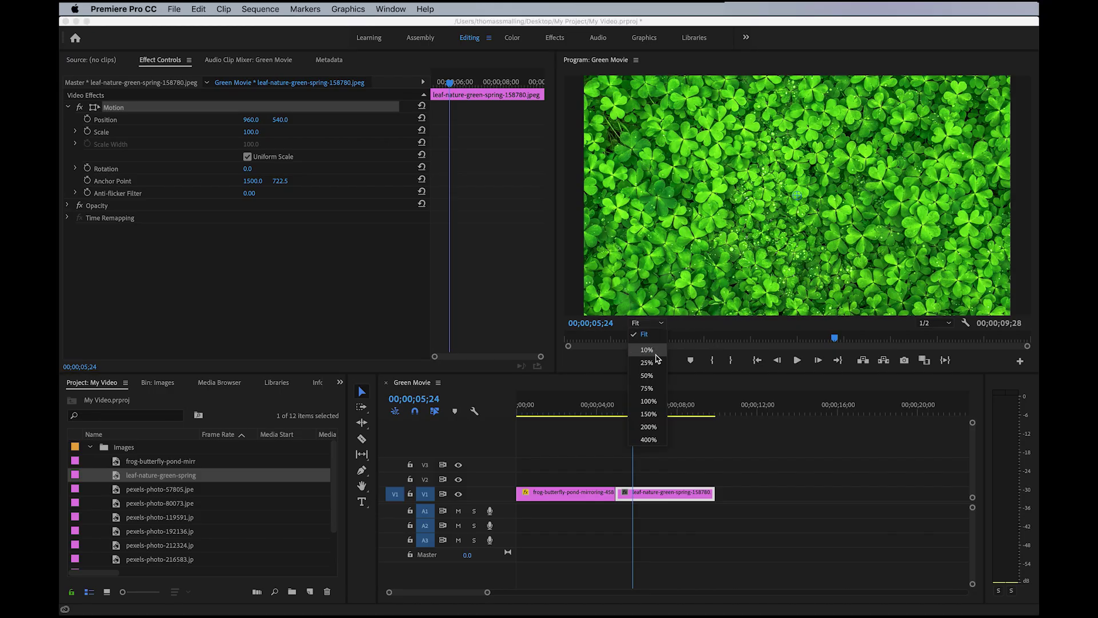
click(656, 364)
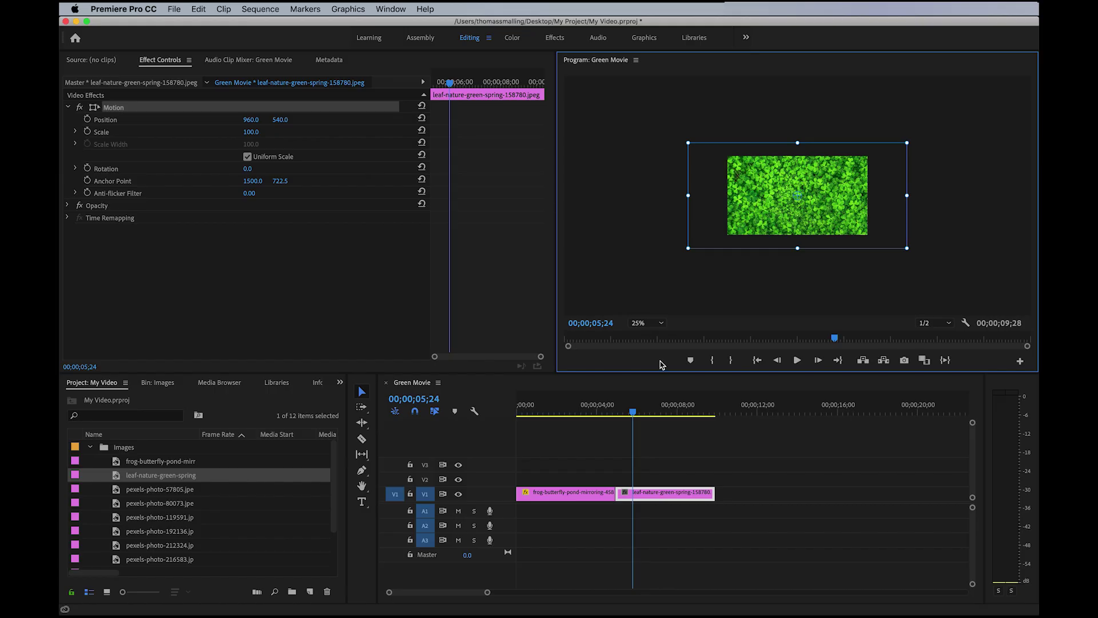
drag(908, 144, 874, 154)
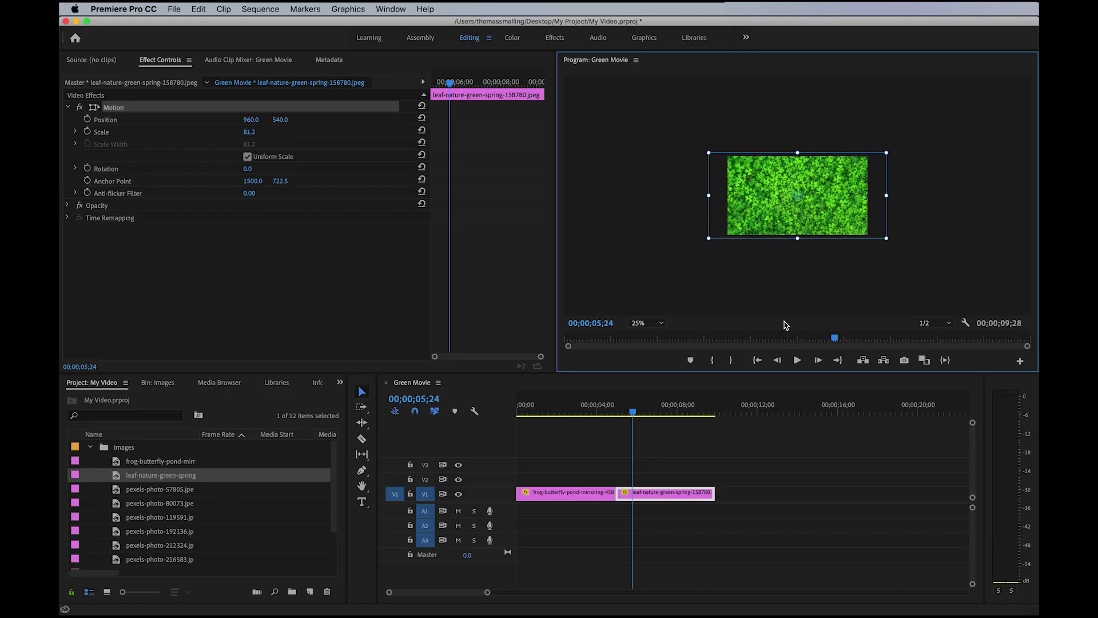
click(290, 261)
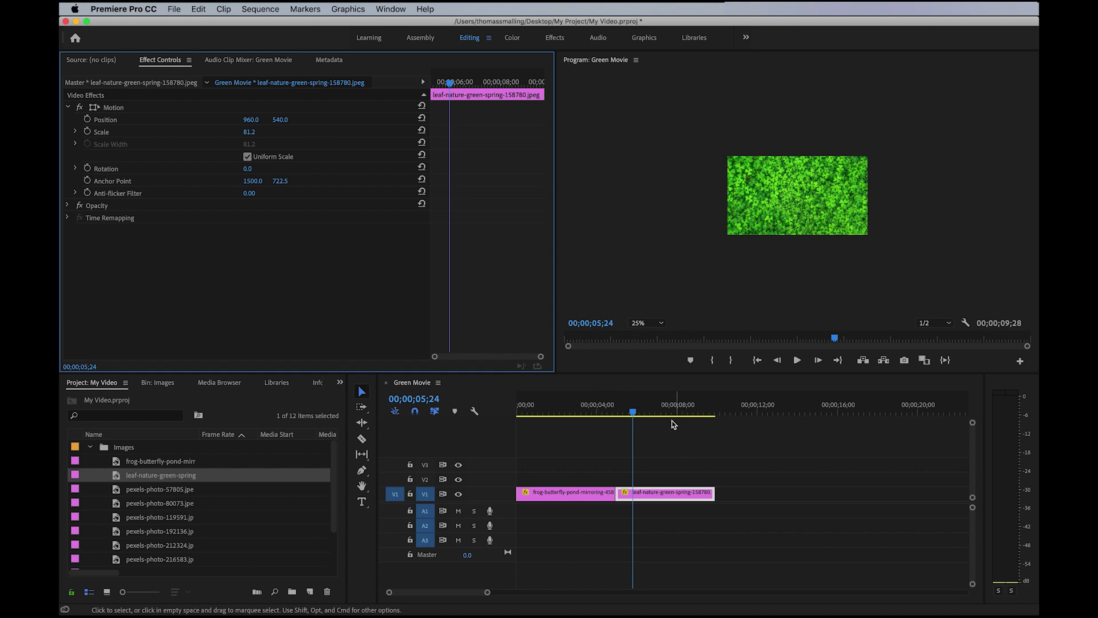
Scrub through the leaf clip and jump the playhead to its end and back to its start.
drag(655, 411, 702, 411)
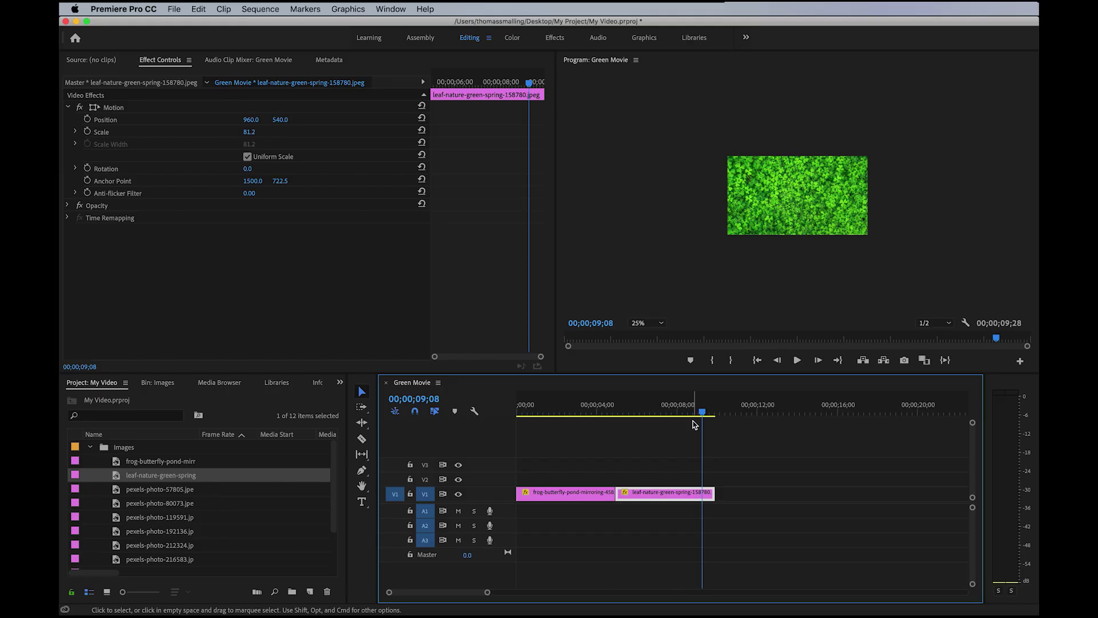
drag(696, 411, 676, 413)
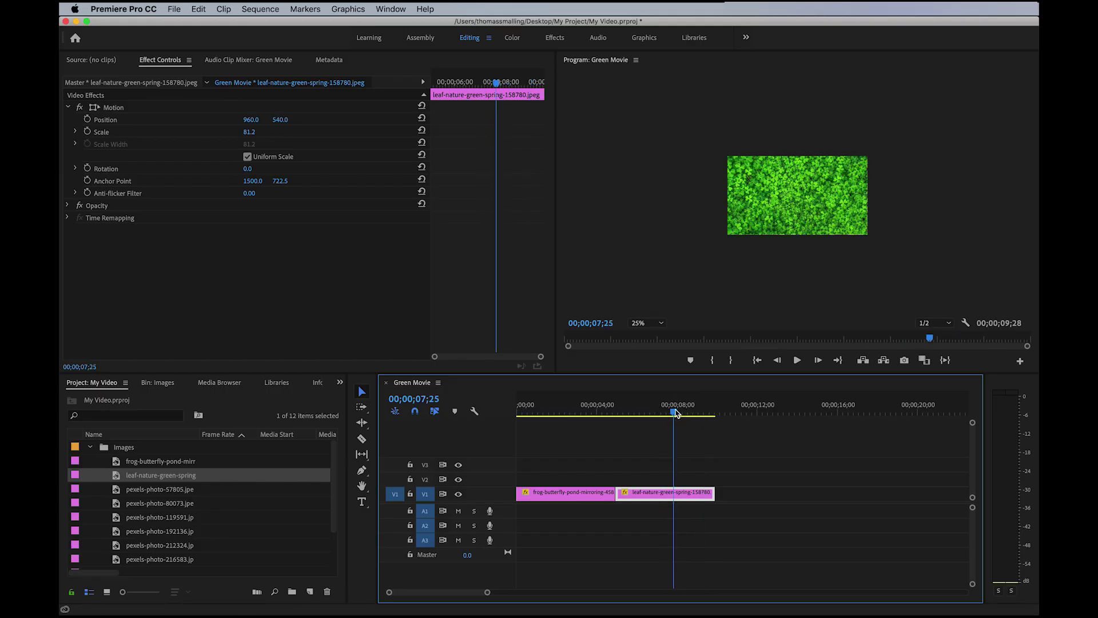
key(Down)
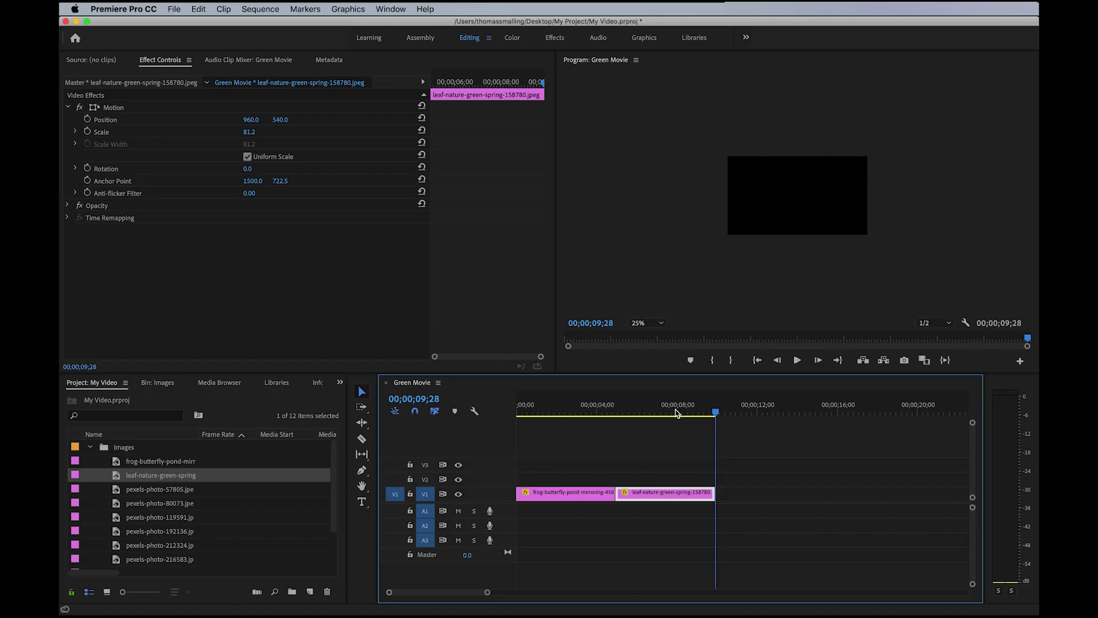
key(Up)
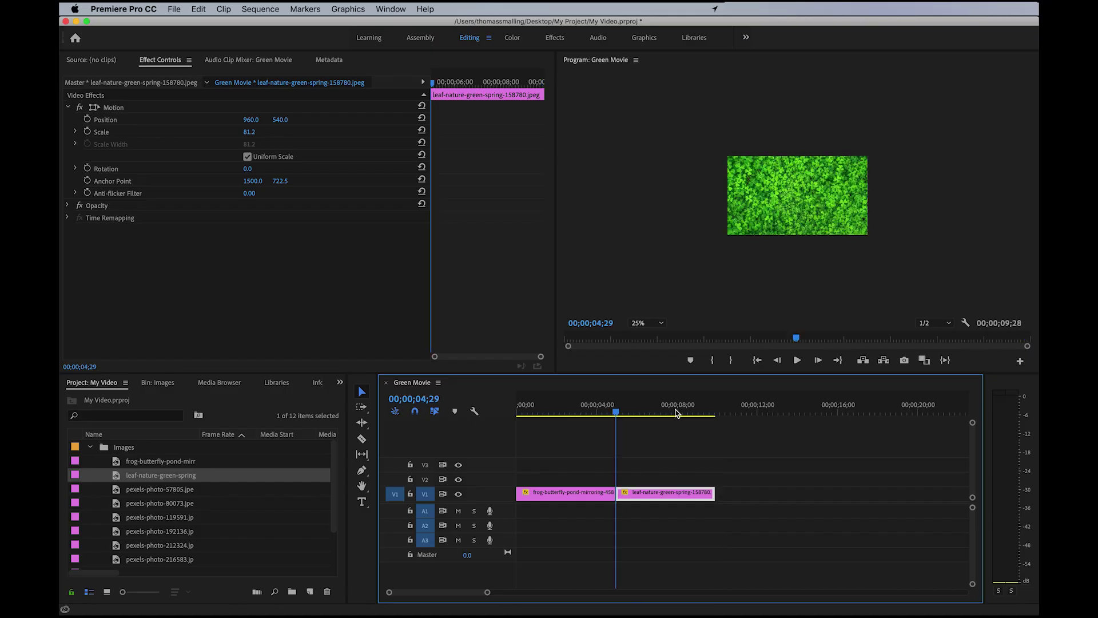
Switch to the Assembly workspace.
click(420, 39)
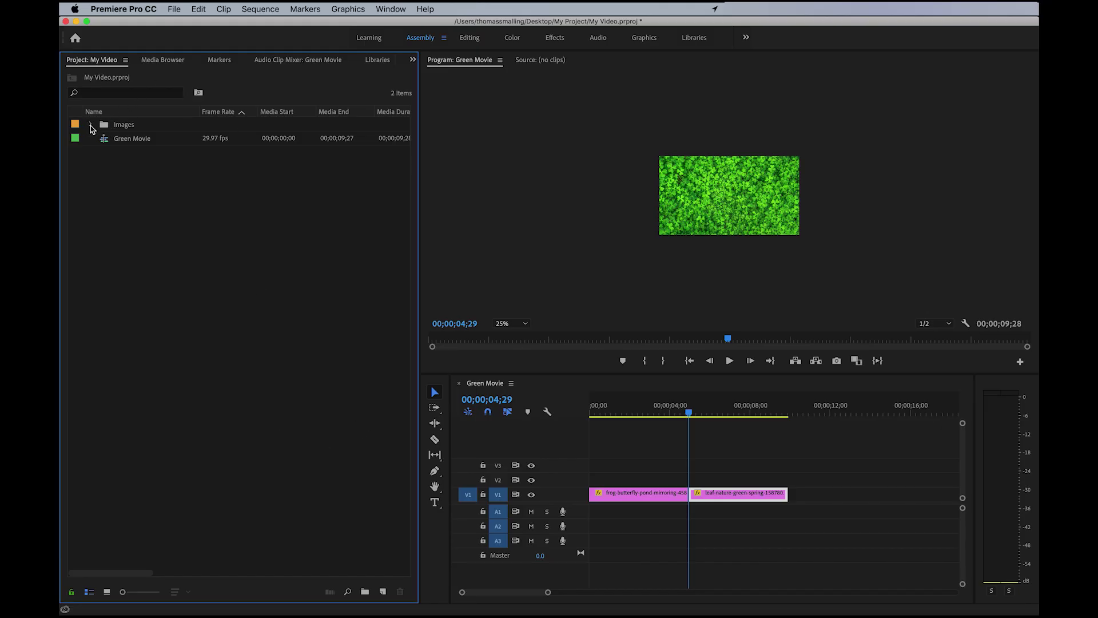
Expand the Images bin and place pexels-photo-57805 directly after the leaf clip on V1, at 00;00;09;28.
click(91, 125)
click(133, 170)
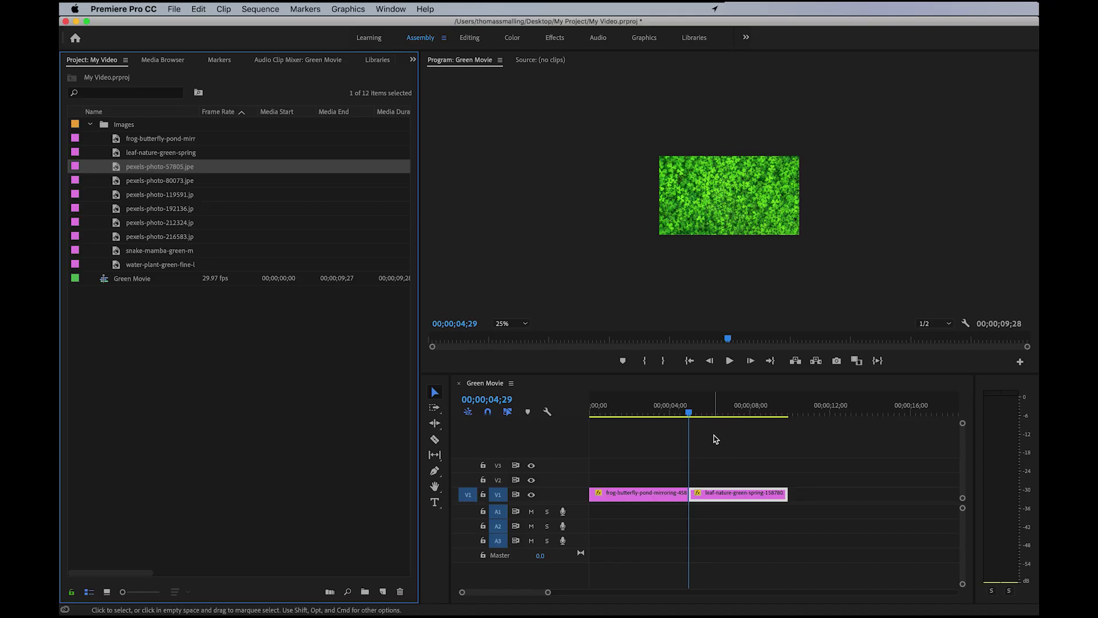
key(Down)
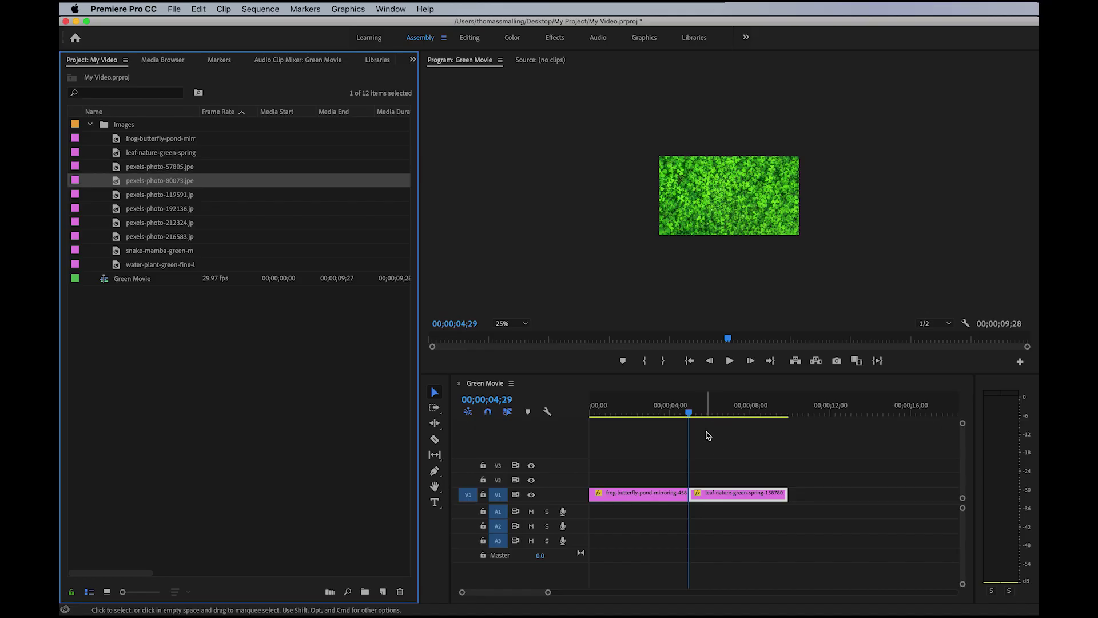
click(711, 438)
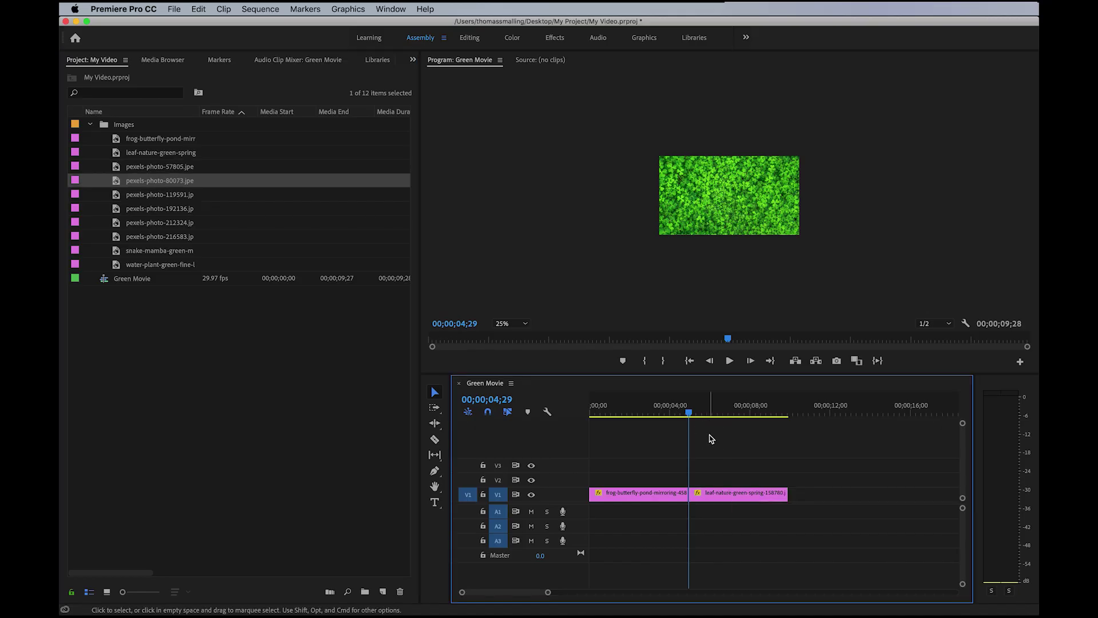
key(Down)
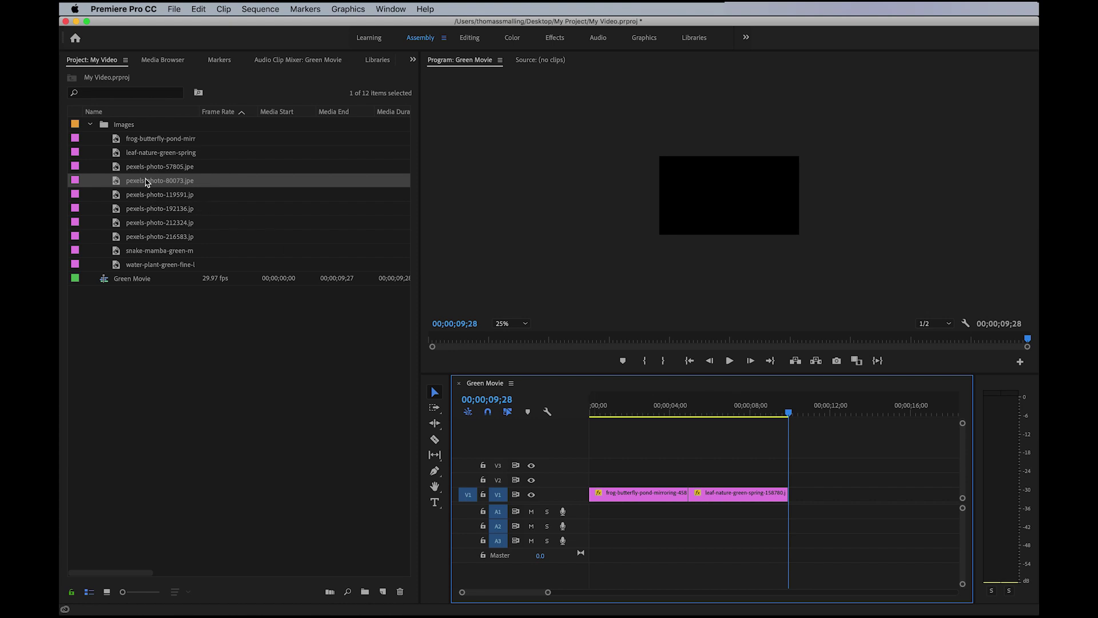
click(117, 168)
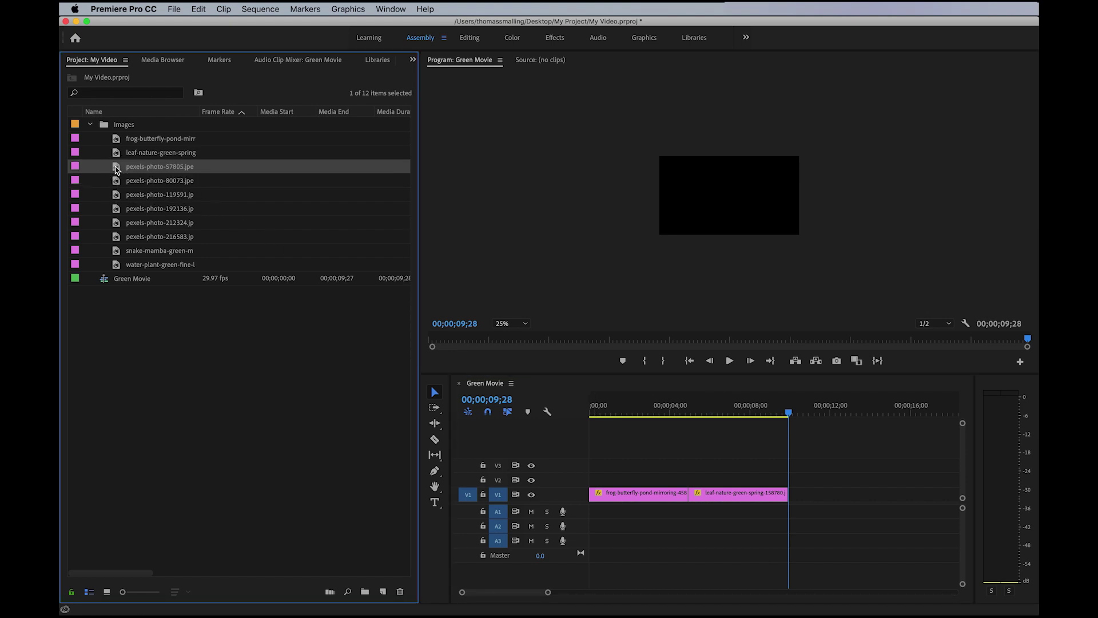
drag(122, 173, 791, 490)
In the Editing workspace, set the pexels-photo-57805 clip's scale to 58 at 00;00;12;00, and set the Program monitor zoom to Fit.
click(795, 413)
drag(807, 416, 830, 413)
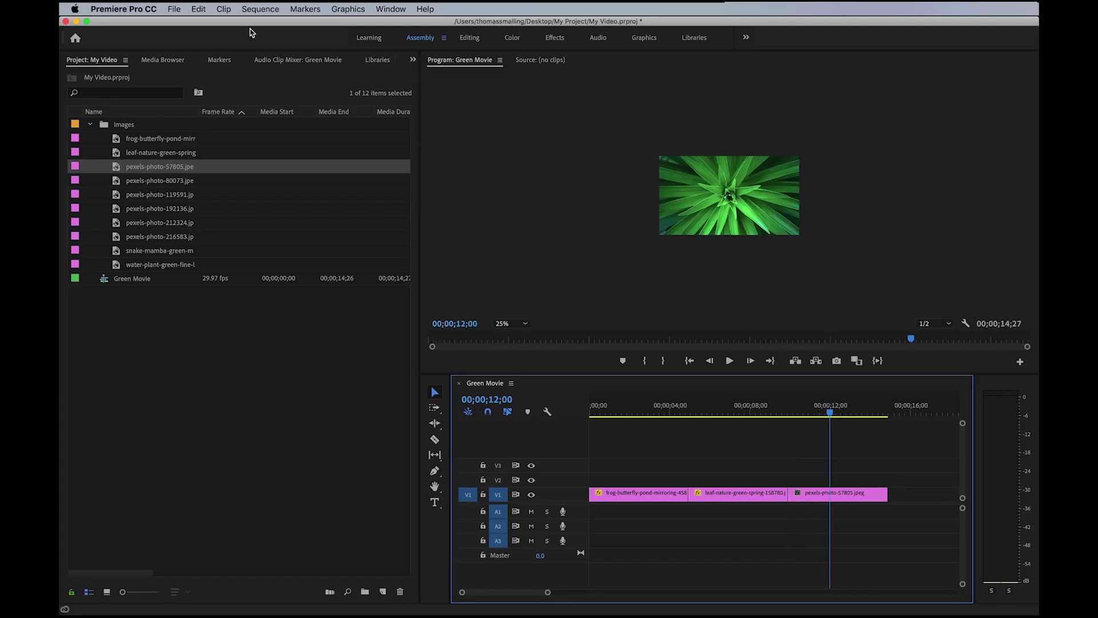
click(412, 60)
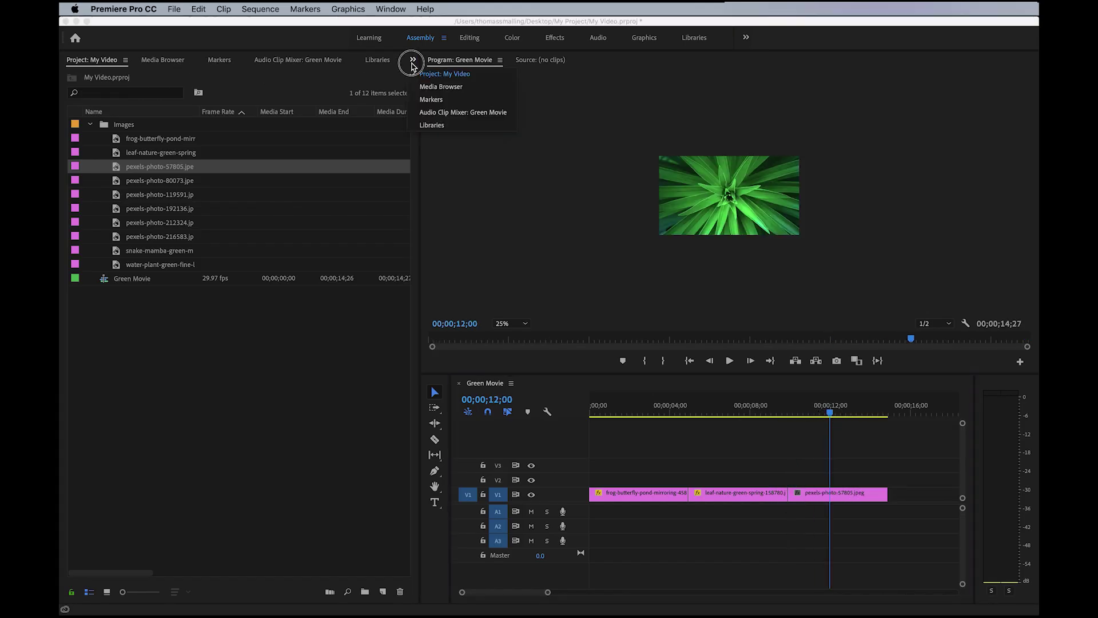
click(411, 63)
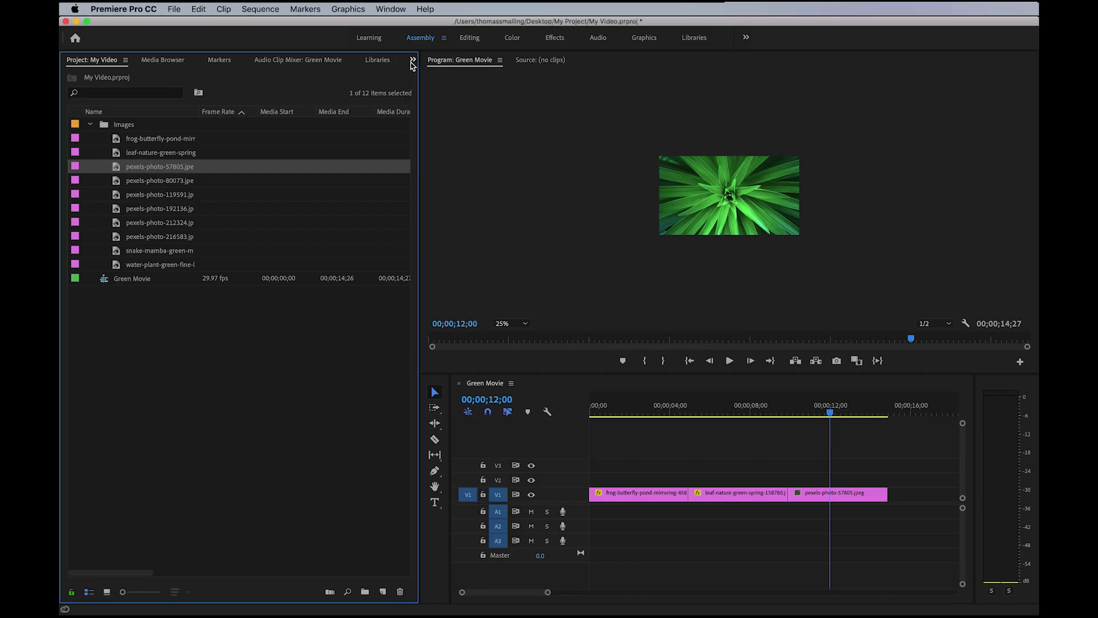
click(471, 40)
click(749, 493)
drag(252, 132, 228, 132)
click(658, 322)
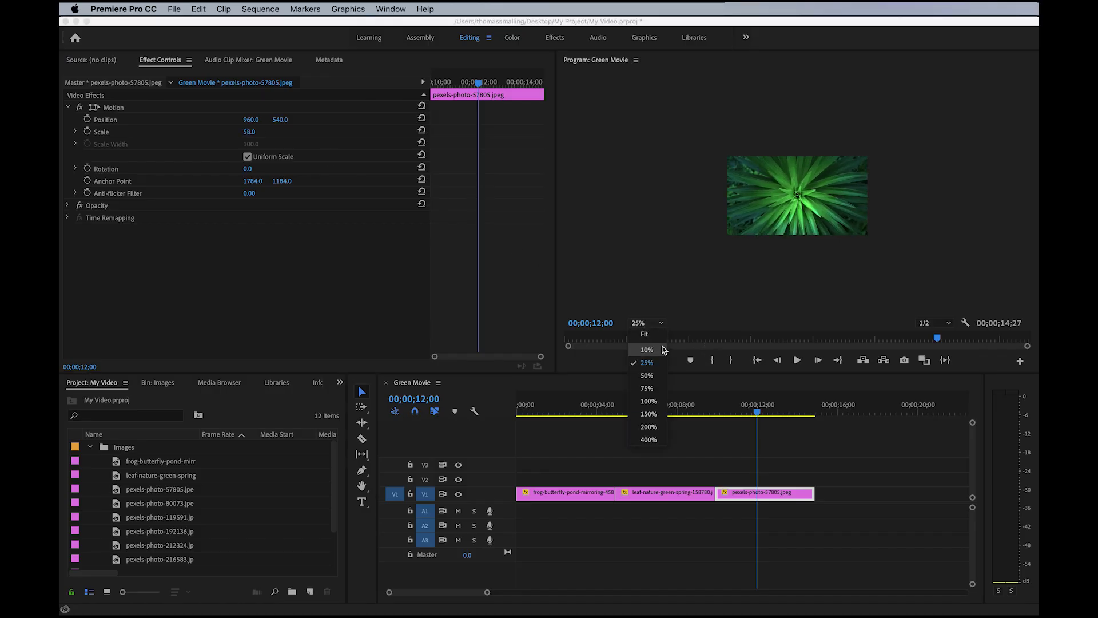
click(644, 334)
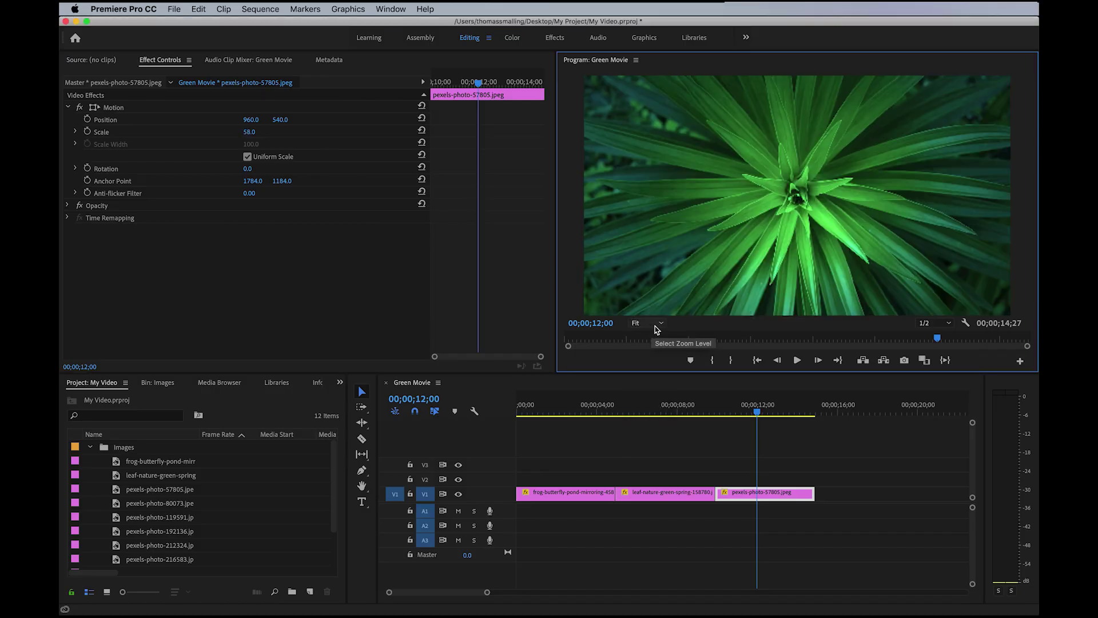
Put the playhead at the sequence end, 00;00;14;27, and select the project images from pexels-photo-80073 through water-plant-green-fine-layers.
drag(761, 410, 817, 400)
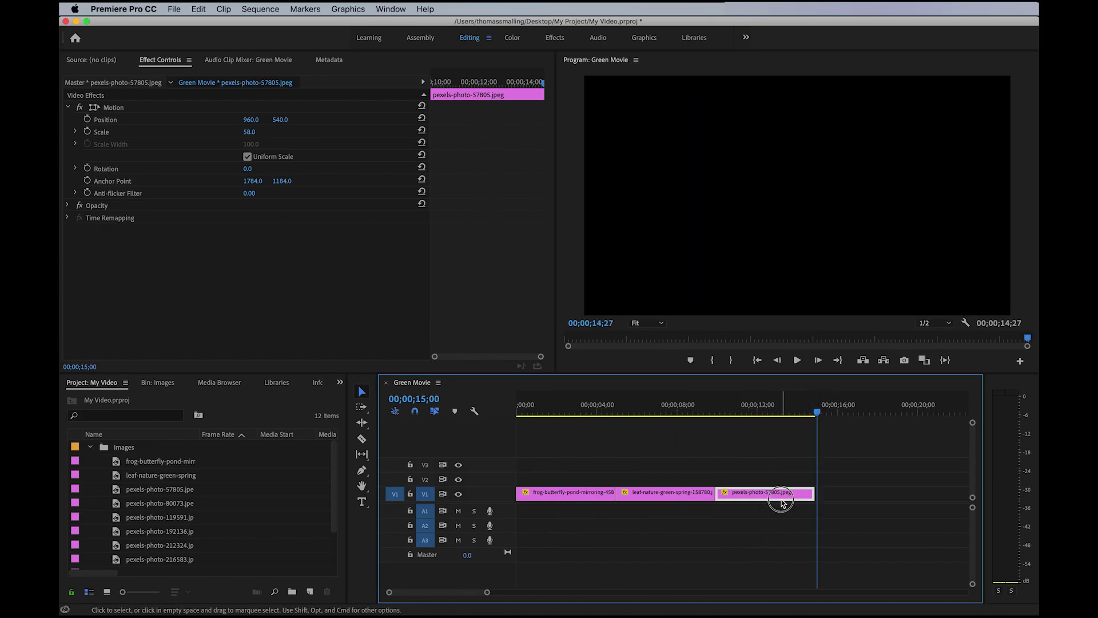
key(Up)
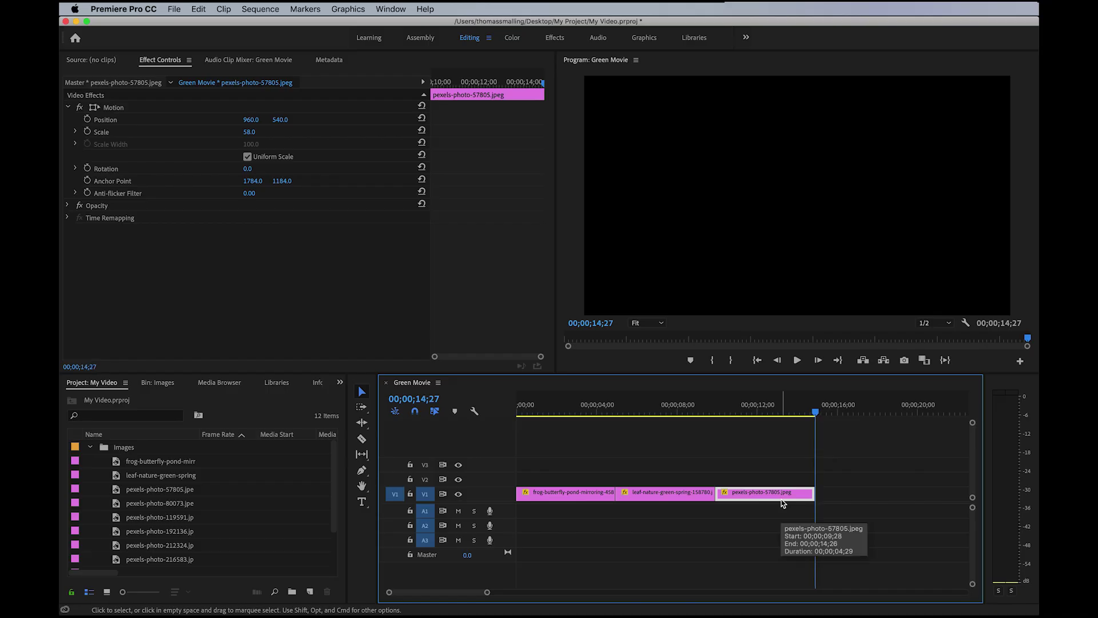
click(165, 507)
scroll(179, 507, down, 3)
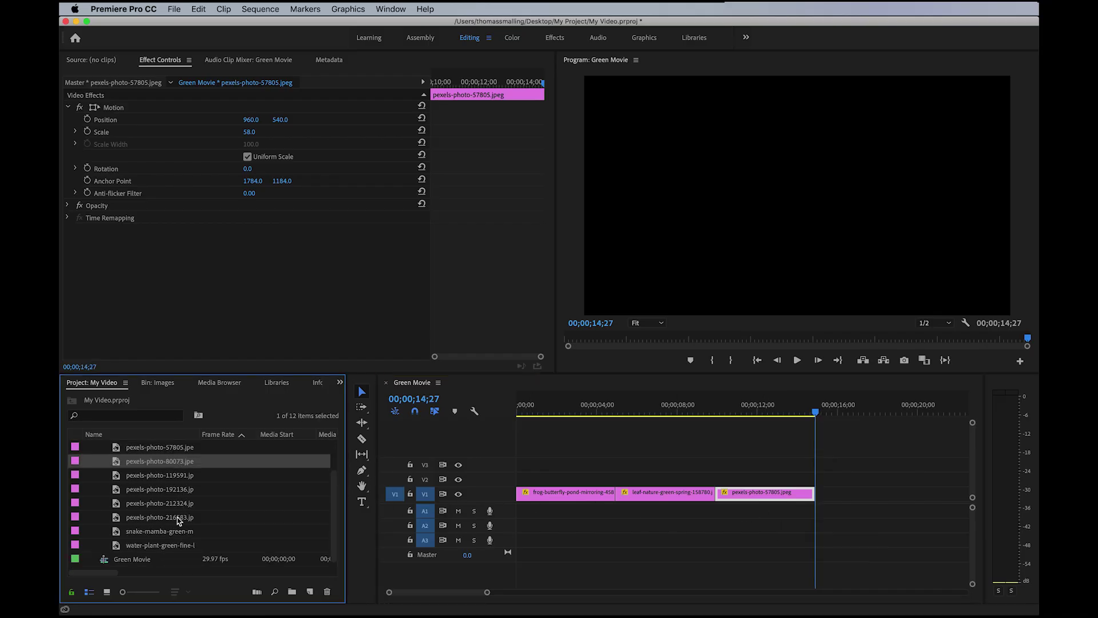
shift+click(173, 545)
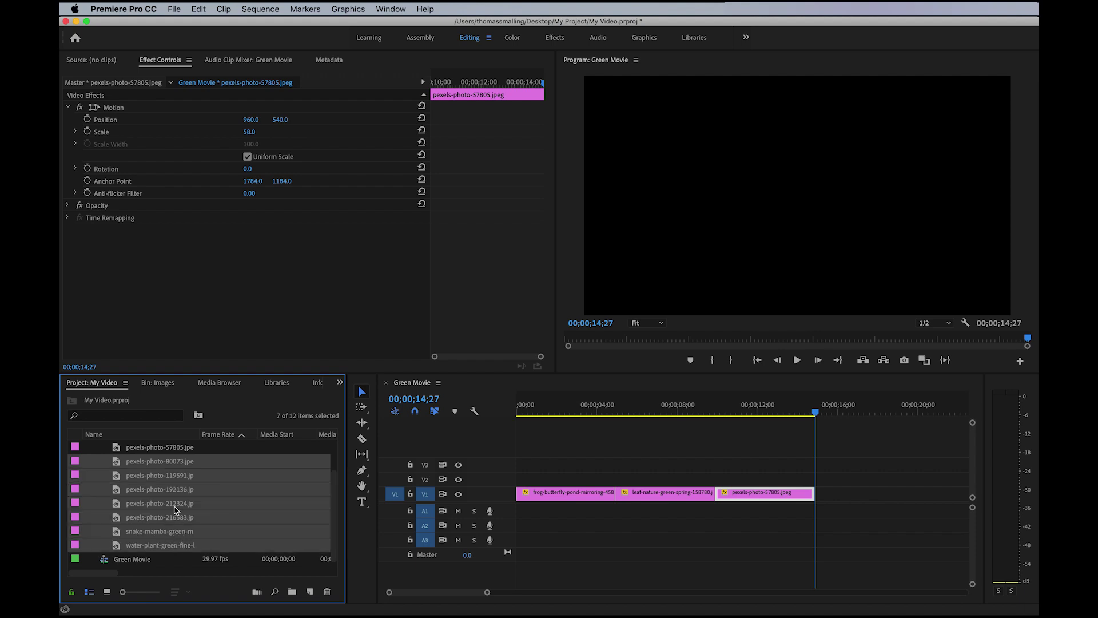
Automate the selected images to the Green Movie sequence sequentially in selection order, with Overwrite Edit, a 30-frame clip overlap and default transitions.
right_click(170, 469)
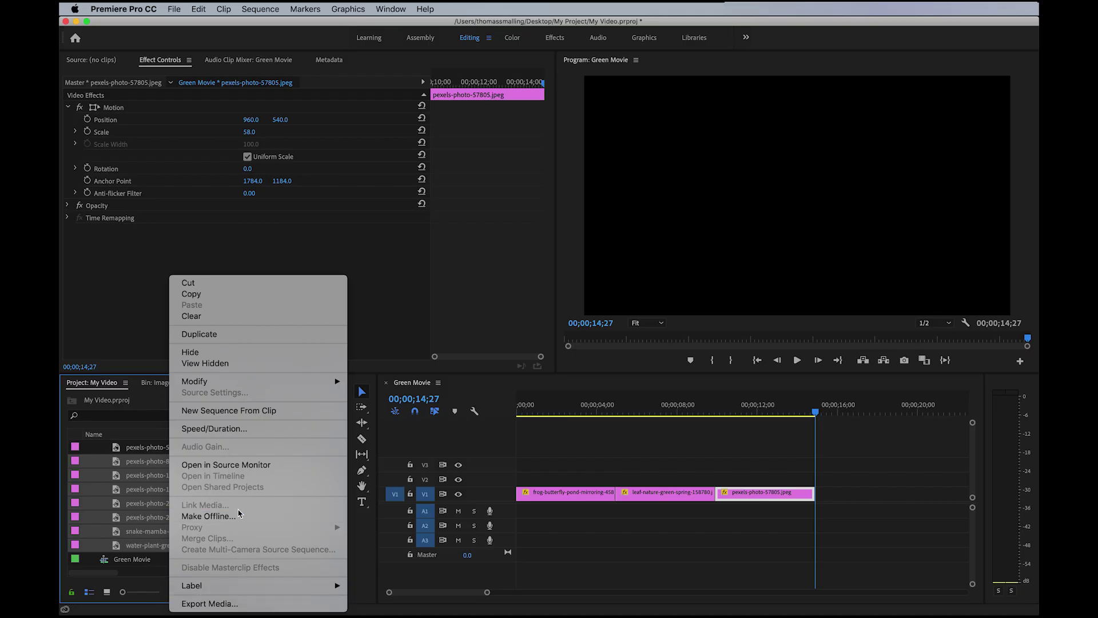
click(144, 10)
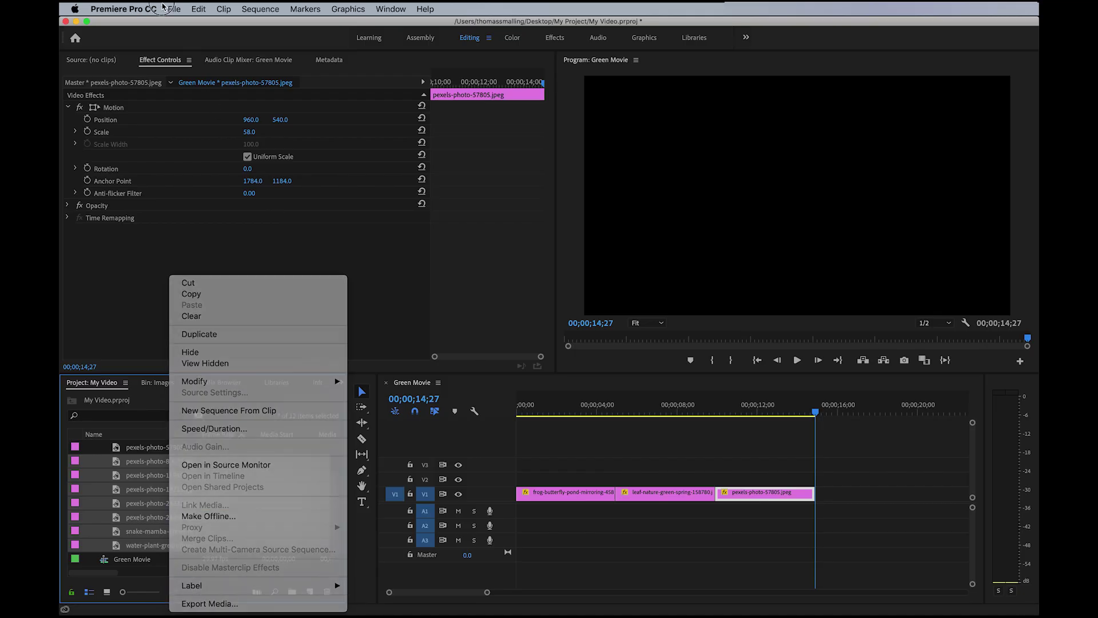
click(174, 9)
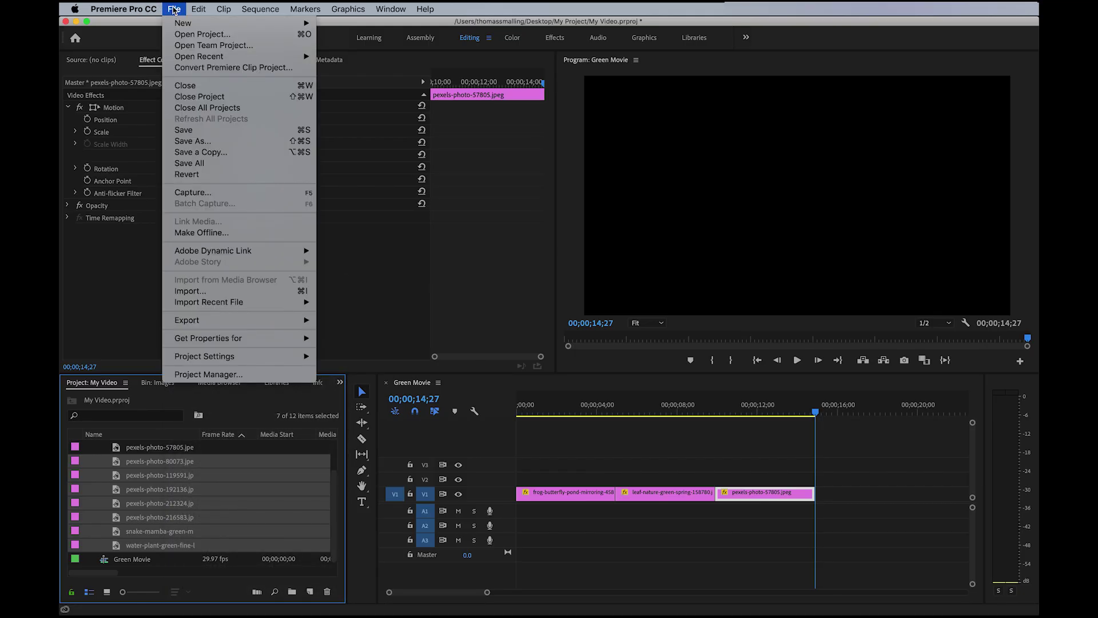
mouse_move(201, 9)
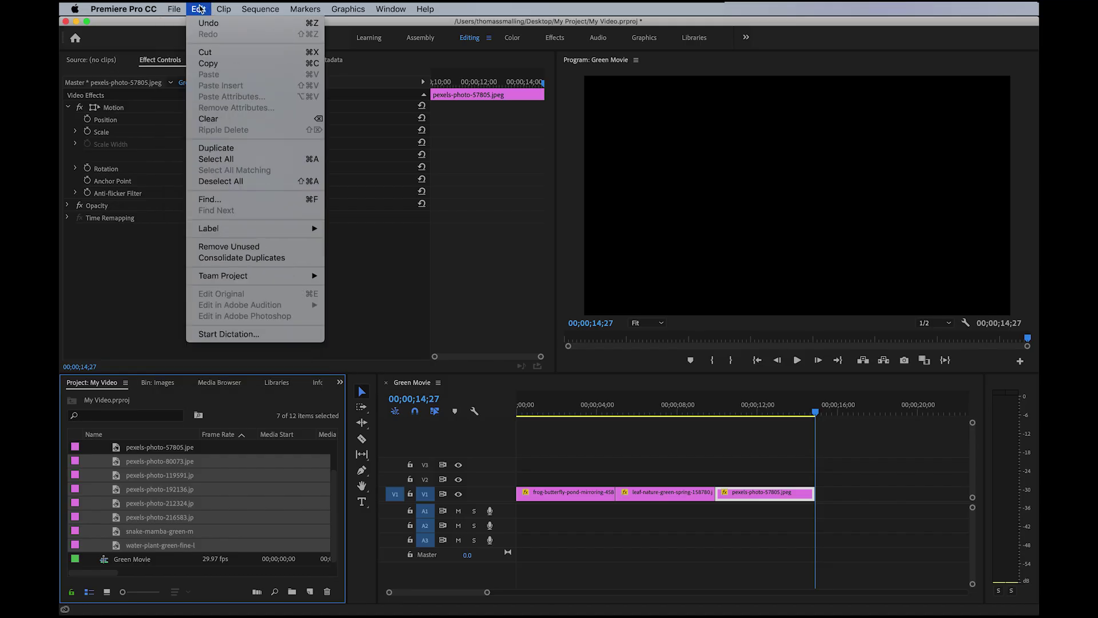
mouse_move(259, 7)
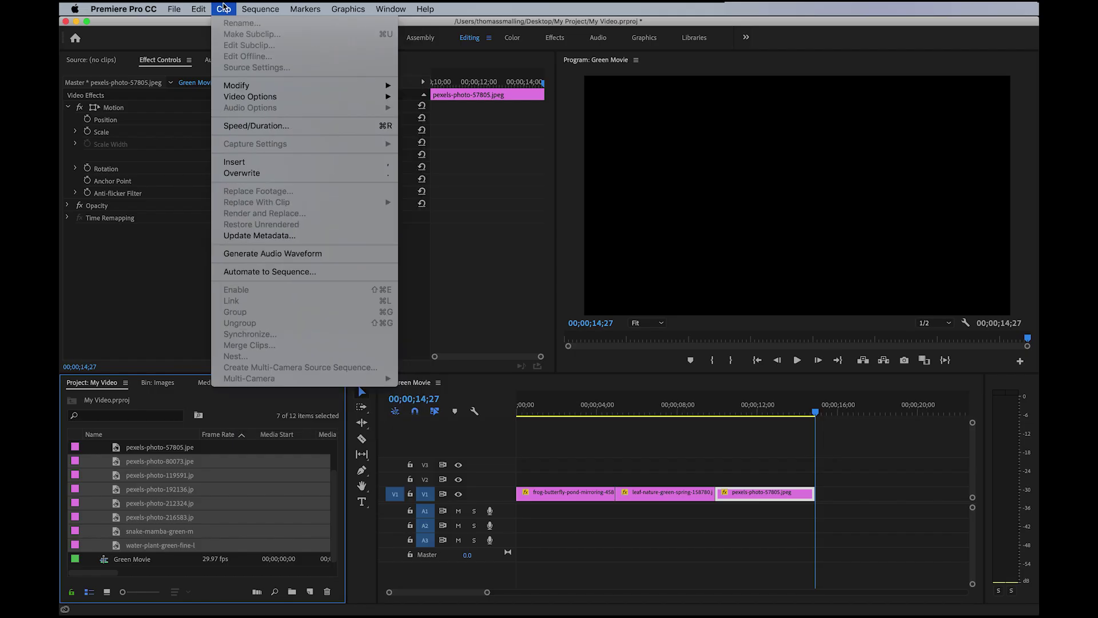
click(267, 273)
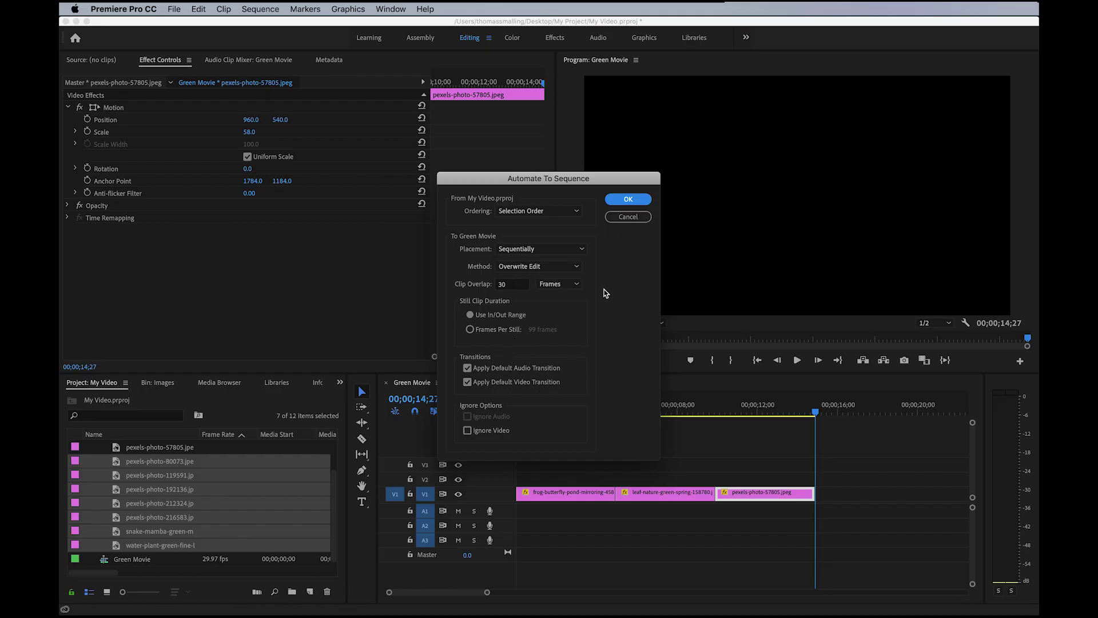
click(612, 202)
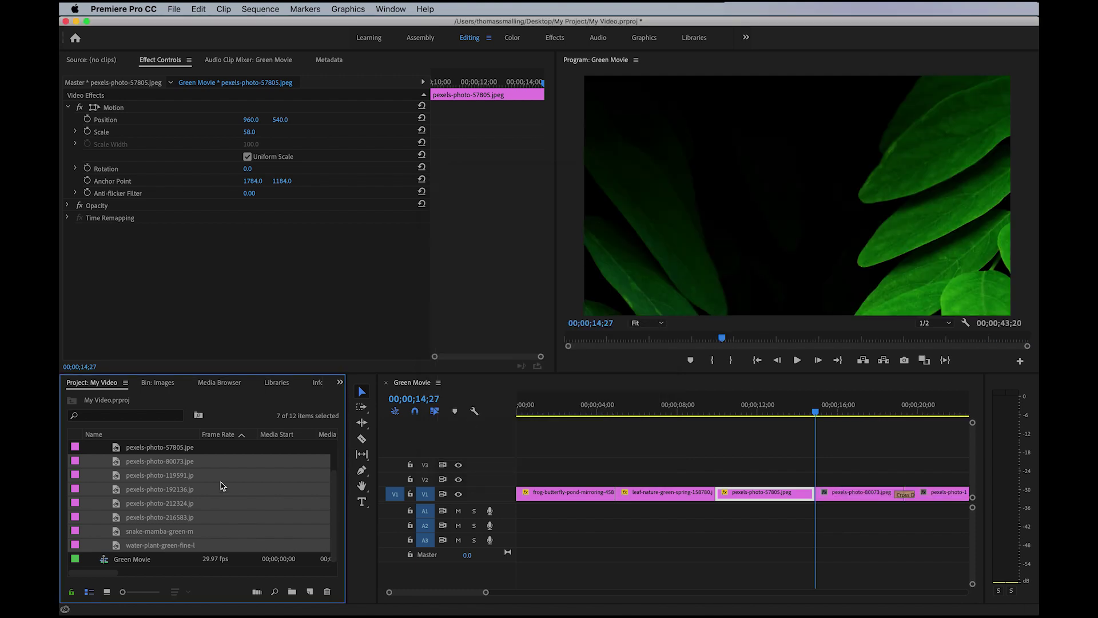
Scrub through the added clips to 00;00;30;00 and set the pexels-photo-212324 clip's scale to 55.
scroll(811, 517, right, 5)
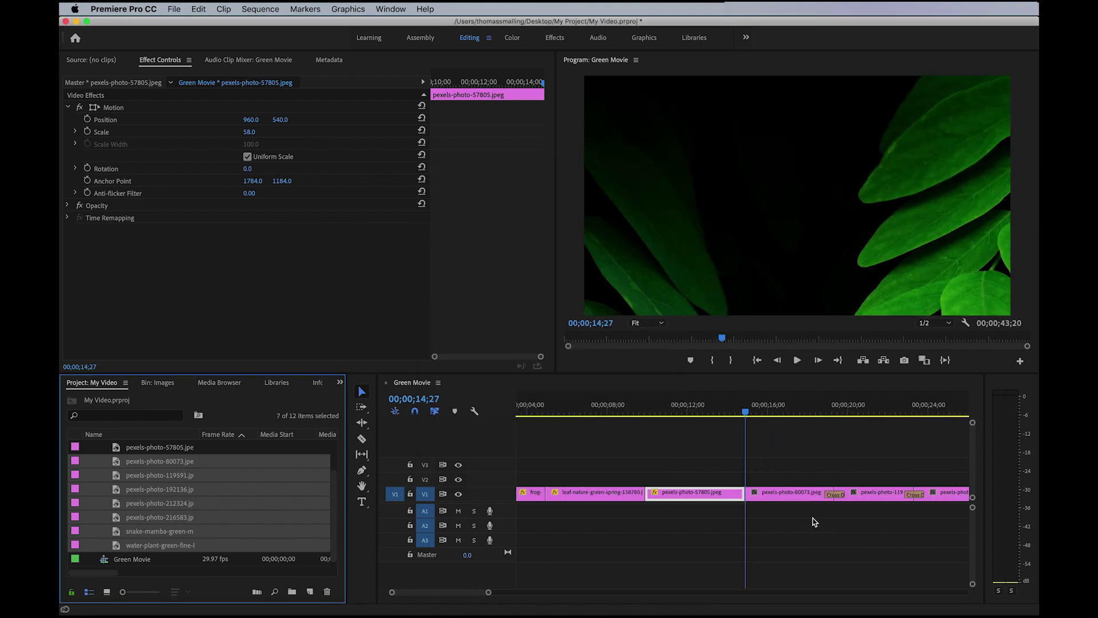
drag(704, 404, 809, 407)
scroll(885, 450, right, 6)
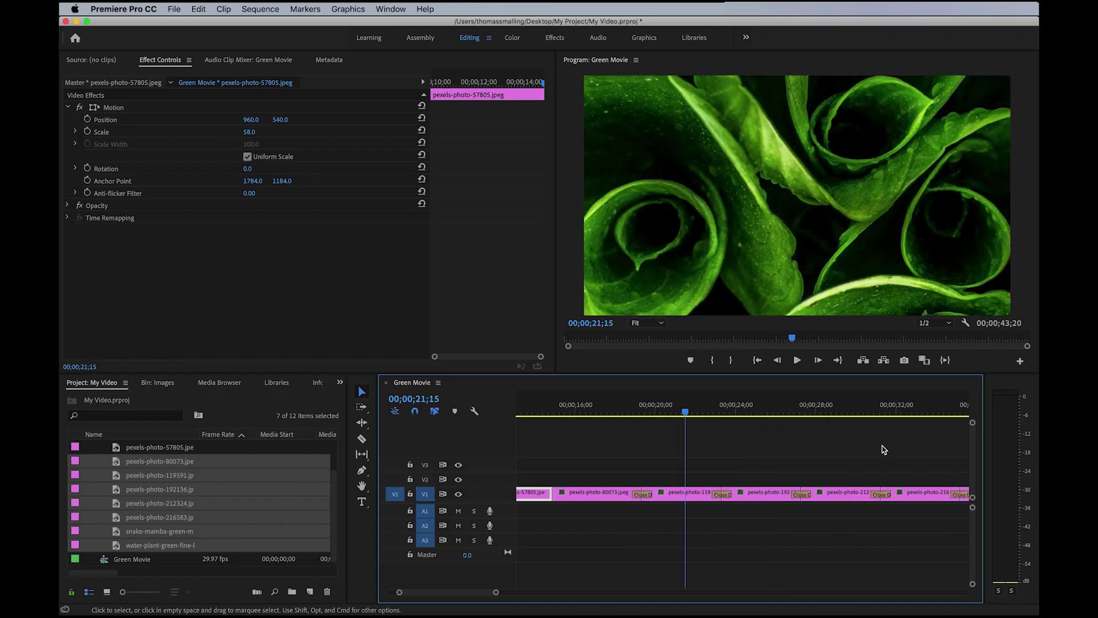
drag(650, 407, 735, 411)
scroll(809, 449, right, 3)
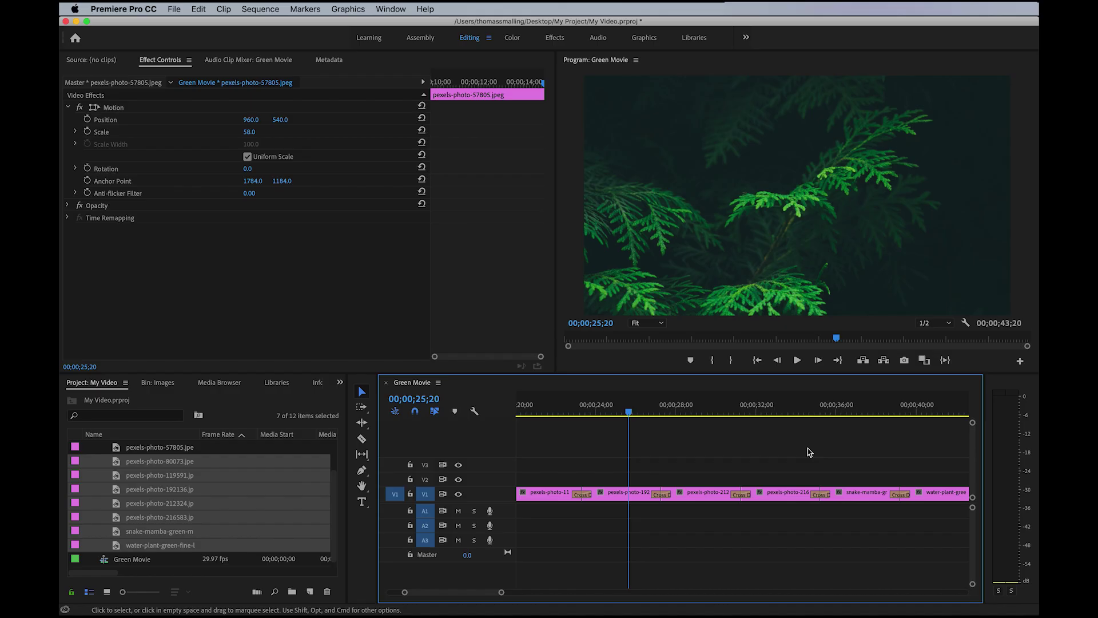
drag(636, 417, 716, 413)
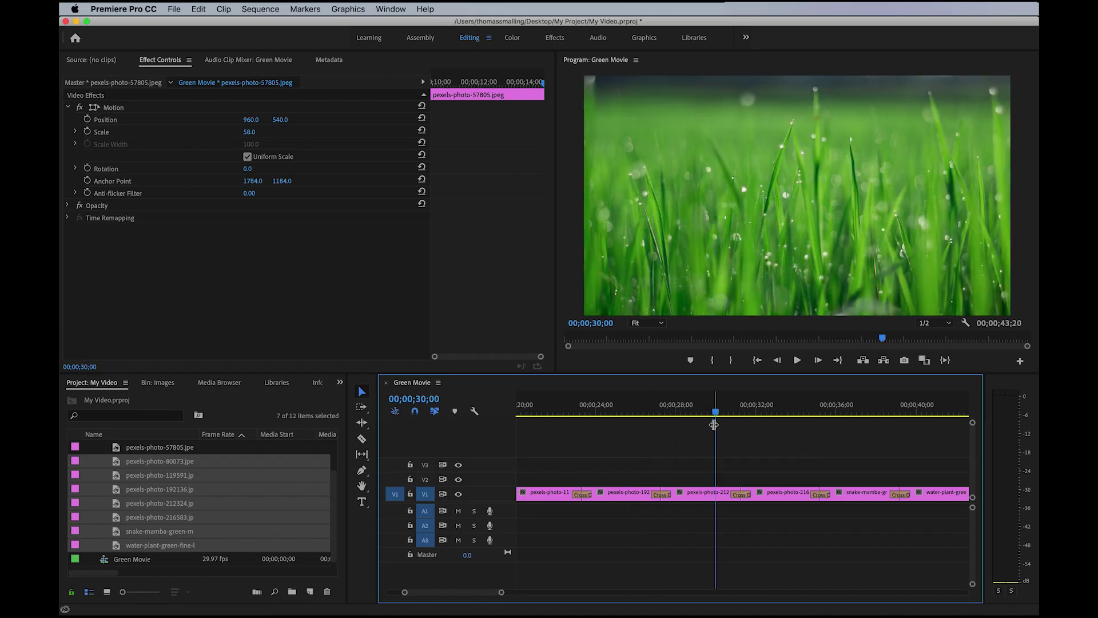
click(720, 496)
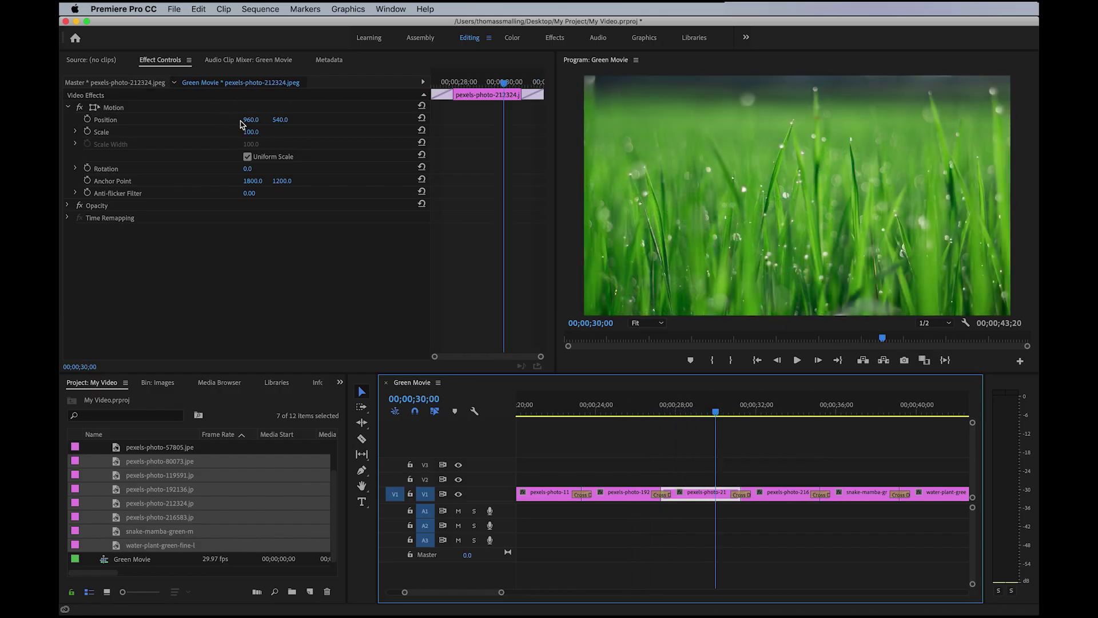
drag(255, 134, 230, 134)
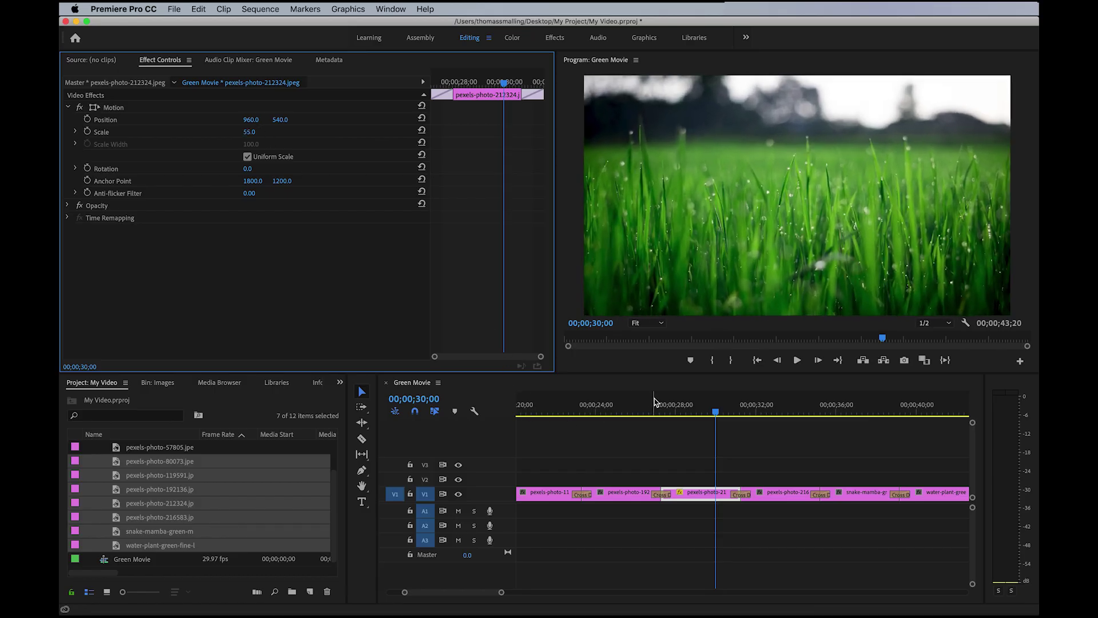
scroll(655, 400, up, 2)
click(679, 404)
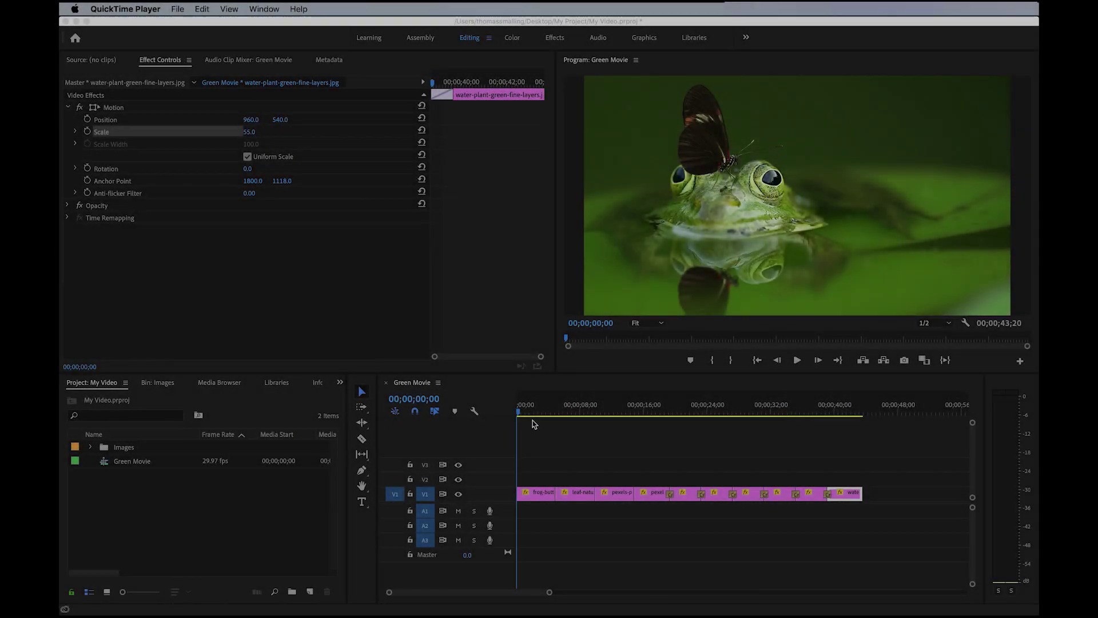
Move the leaf-nature-green-spring clip from second place on V1 to the end of the sequence, directly after the water-plant clip.
click(534, 410)
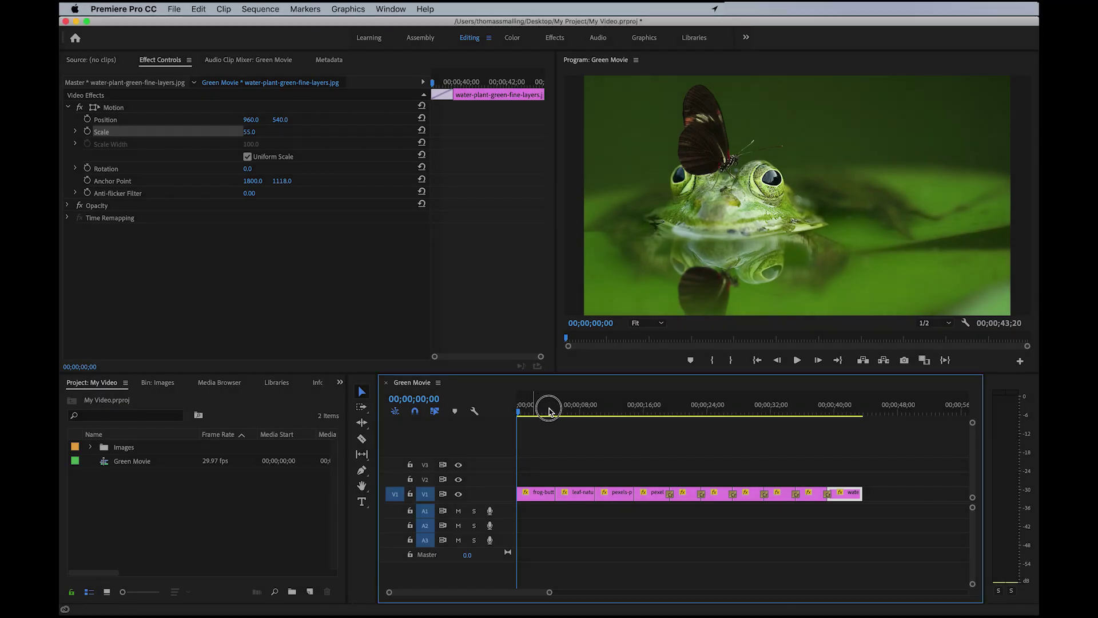
drag(544, 411, 569, 412)
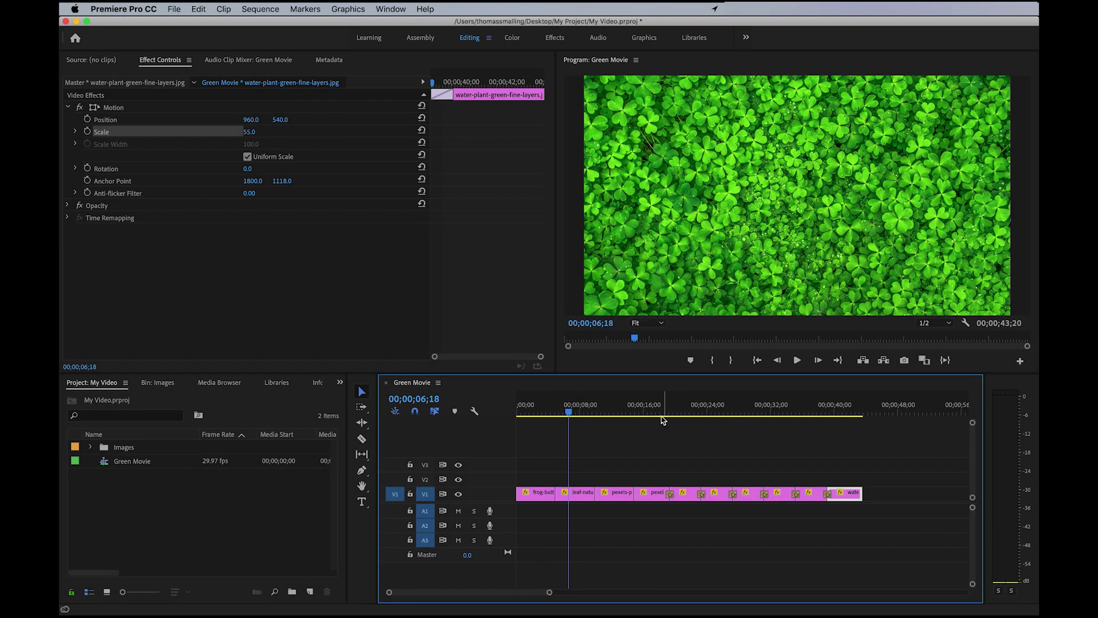
click(575, 496)
drag(575, 498, 884, 496)
Ripple-delete the empty gap after the frog clip on V1, and scrub through the closed-up clips to 00;00;19;25.
drag(589, 412, 547, 417)
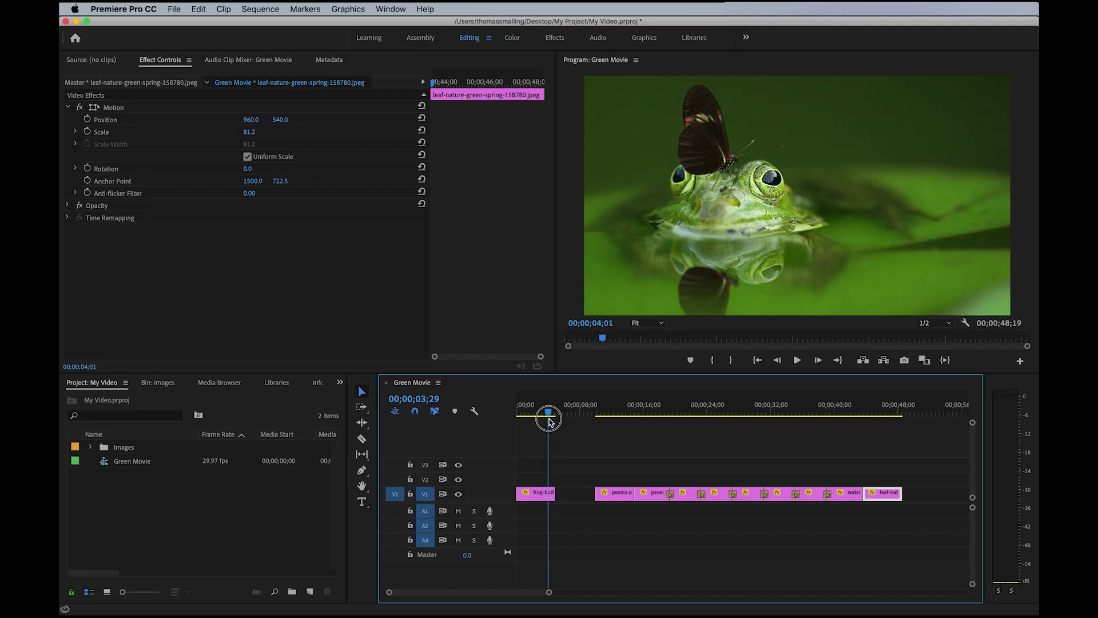
click(570, 495)
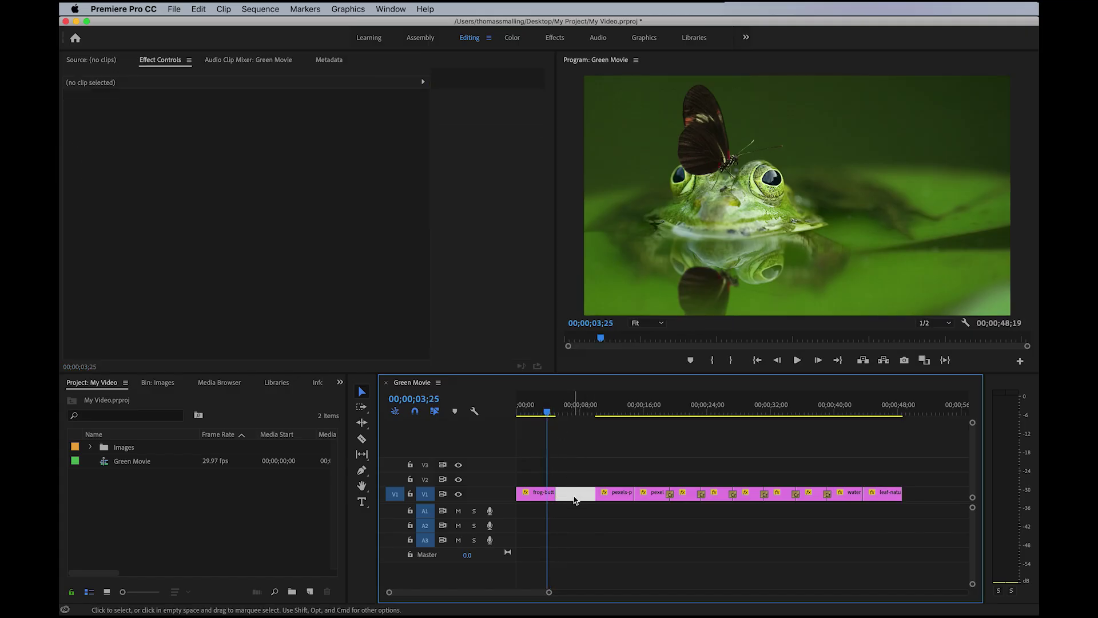
right_click(574, 495)
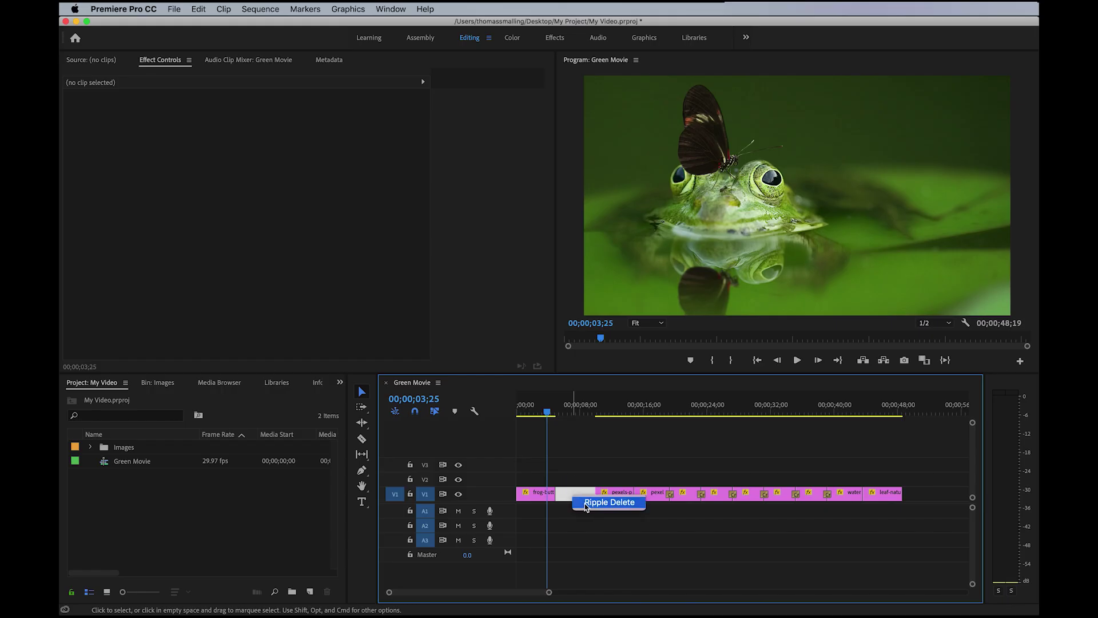
click(586, 505)
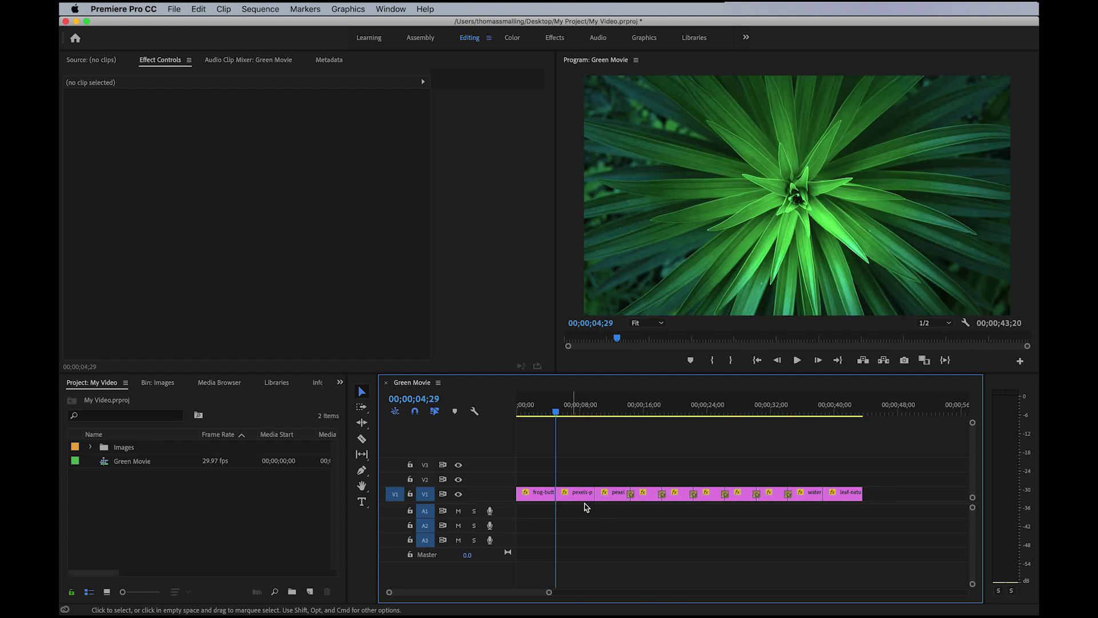
drag(577, 407, 674, 412)
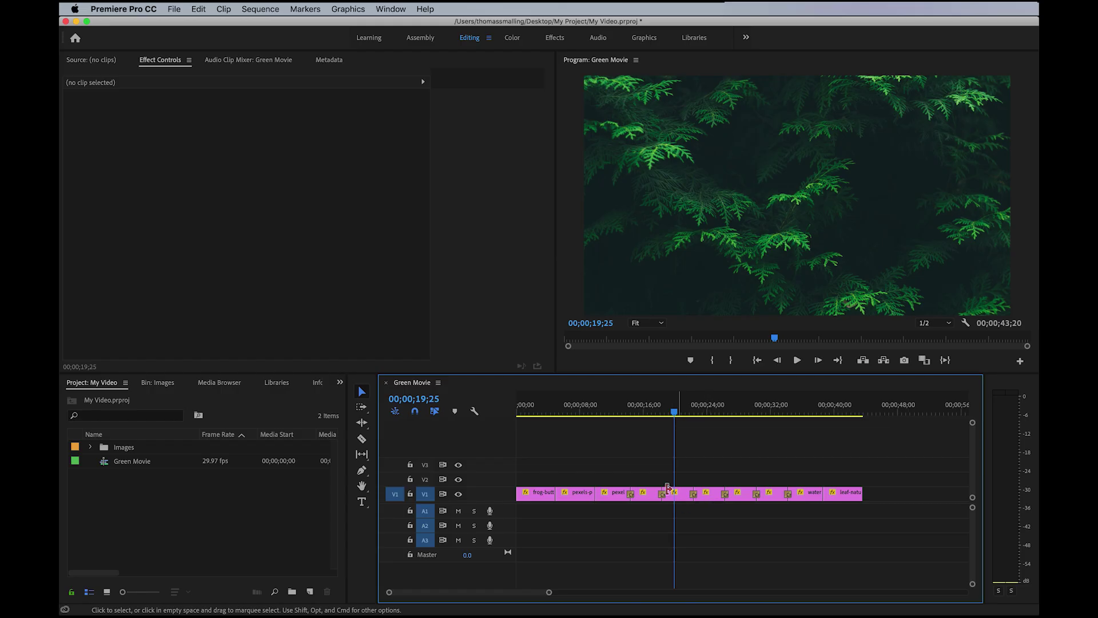
Shift all clips after pexels-photo-119591 on V1 later as a group, starting at about 00;00;30;00.
click(861, 525)
drag(861, 526, 769, 503)
click(799, 531)
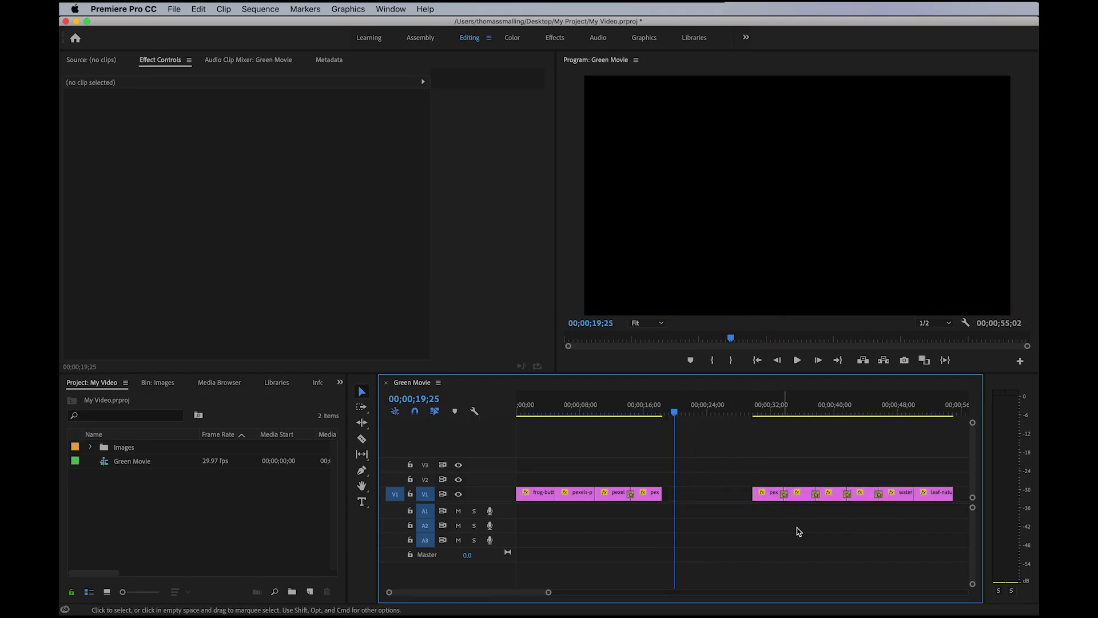
Move the pexels-photo-2165 clip directly after pexels-photo-119591 on V1, and place the pexels-photo-80073 clip directly behind it.
click(834, 499)
click(829, 407)
drag(827, 492, 681, 504)
click(614, 494)
click(612, 407)
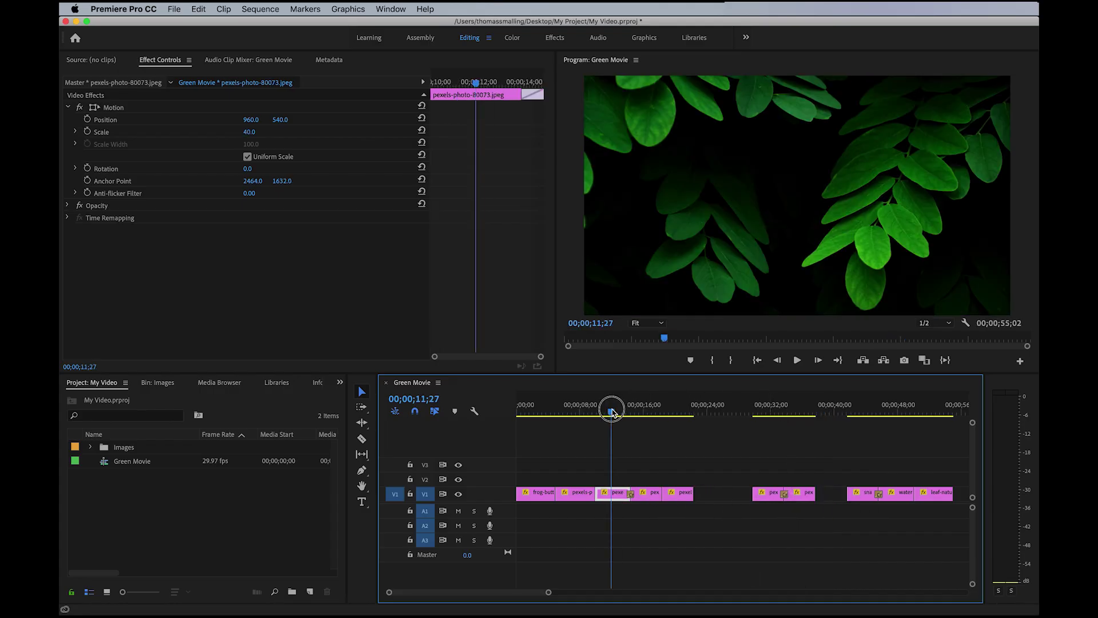
drag(610, 499, 715, 497)
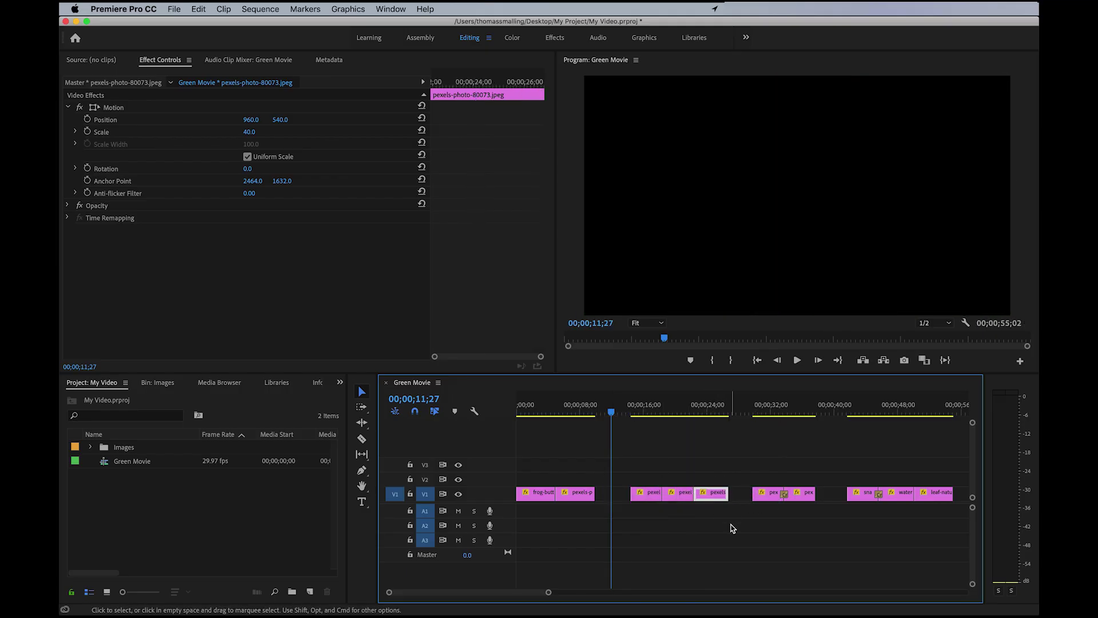
click(795, 553)
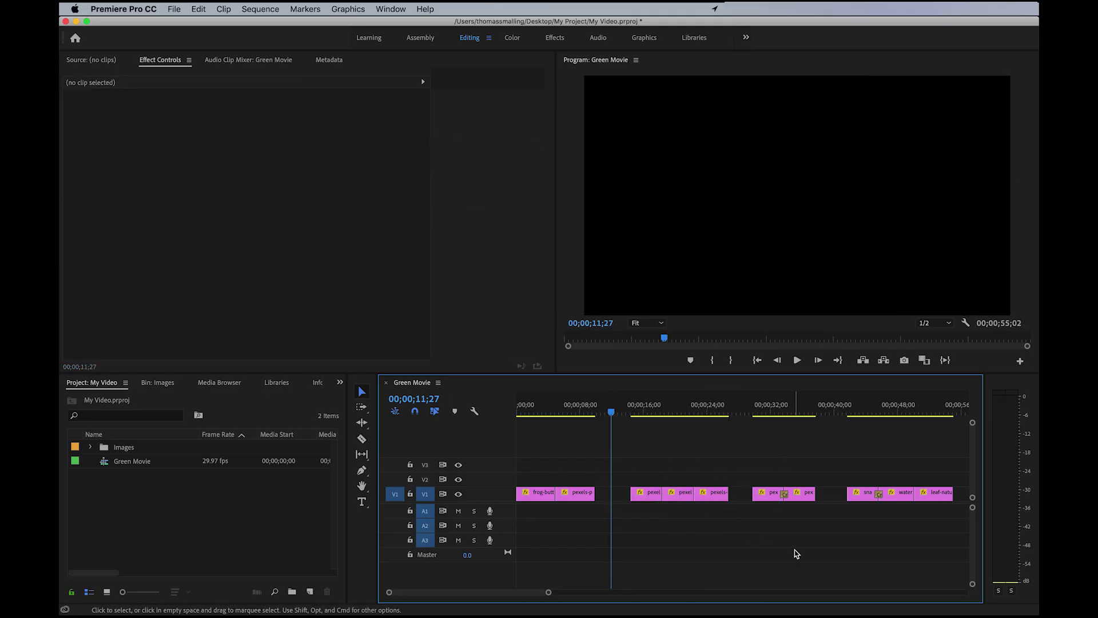
Ripple-delete the three empty gaps between the rearranged clips on V1.
click(602, 495)
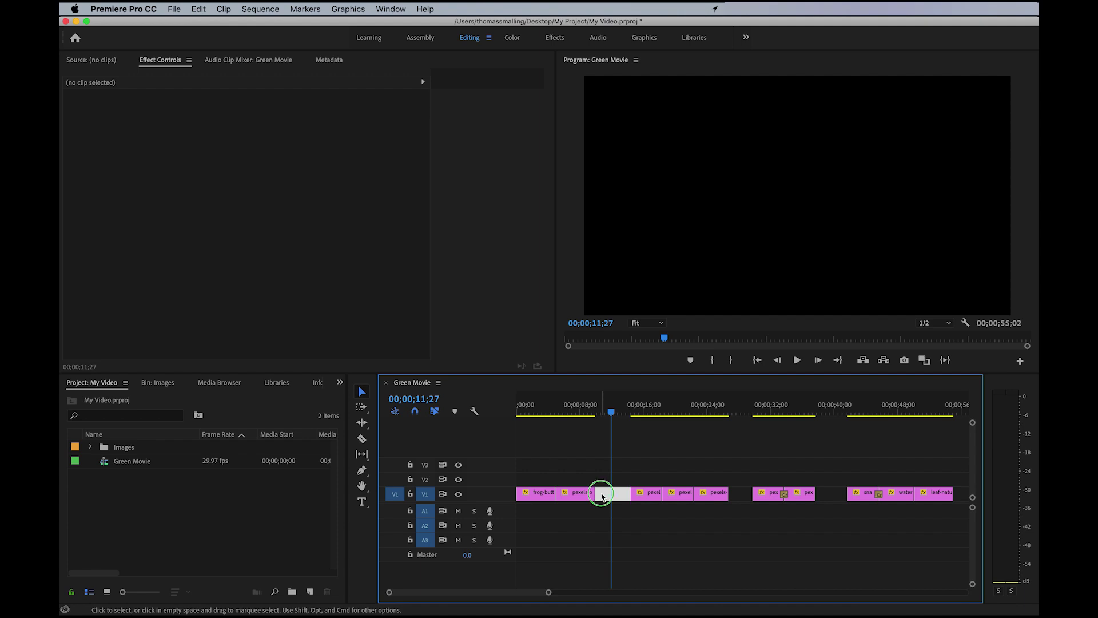
right_click(607, 496)
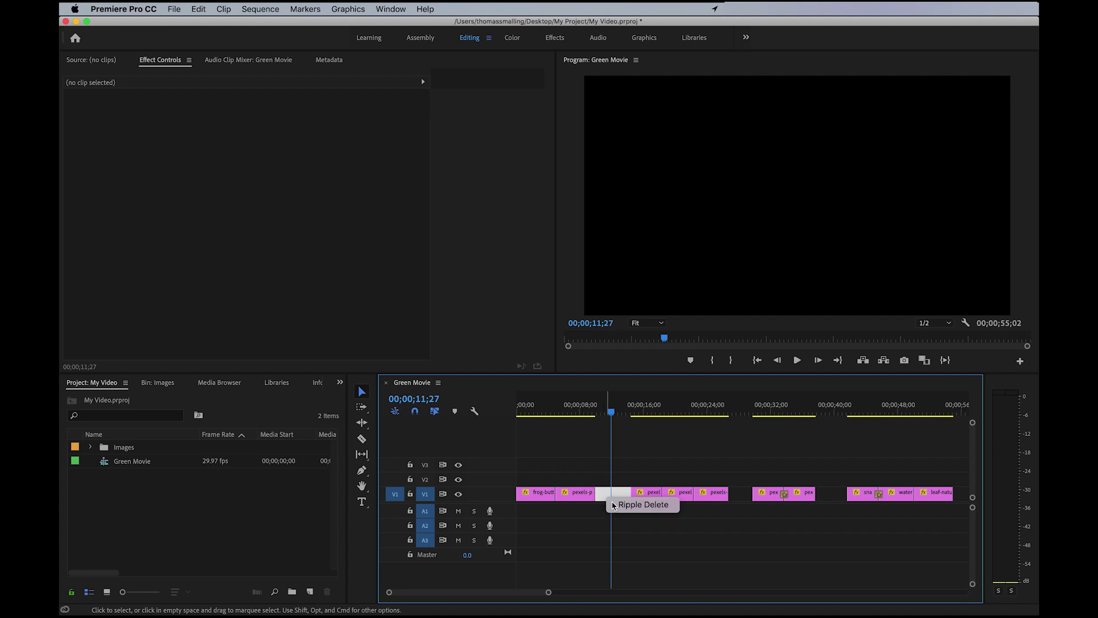
click(629, 504)
click(706, 496)
right_click(707, 497)
click(738, 507)
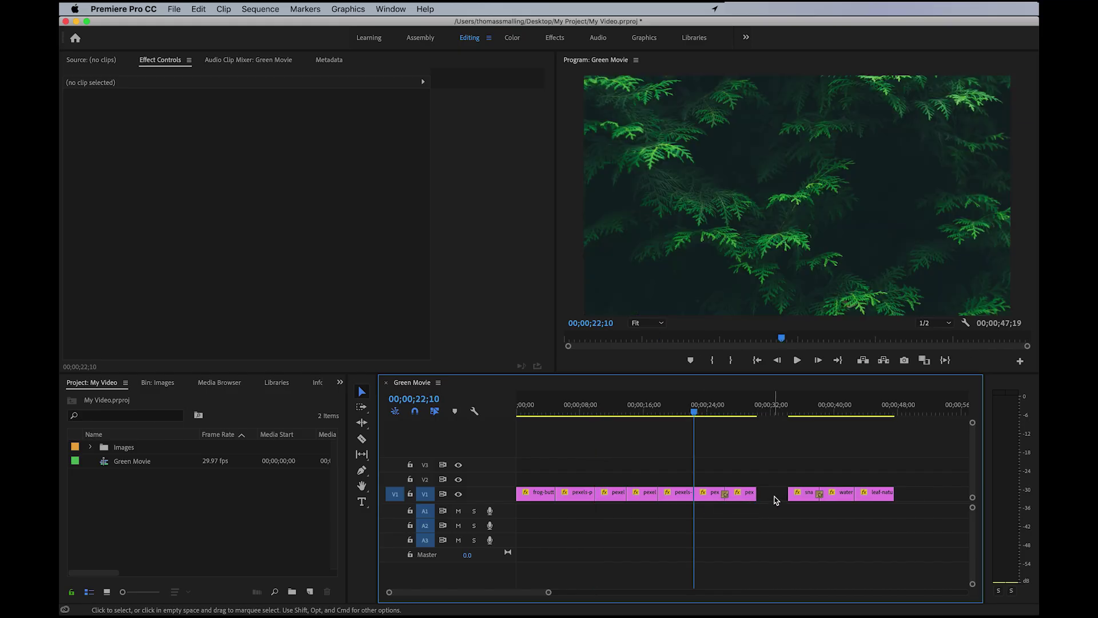
click(774, 500)
right_click(775, 502)
click(779, 508)
Scrub through the closed-up clips and return to 00;00;04;02 in the frog clip.
click(747, 405)
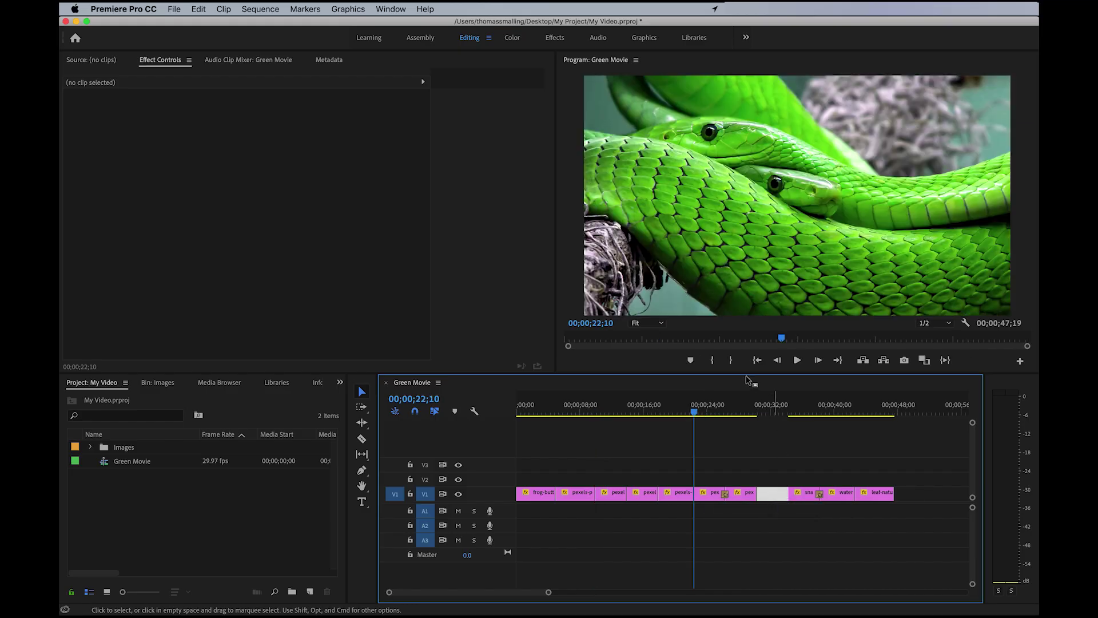
drag(756, 414, 714, 413)
drag(550, 594, 530, 595)
scroll(583, 557, left, 5)
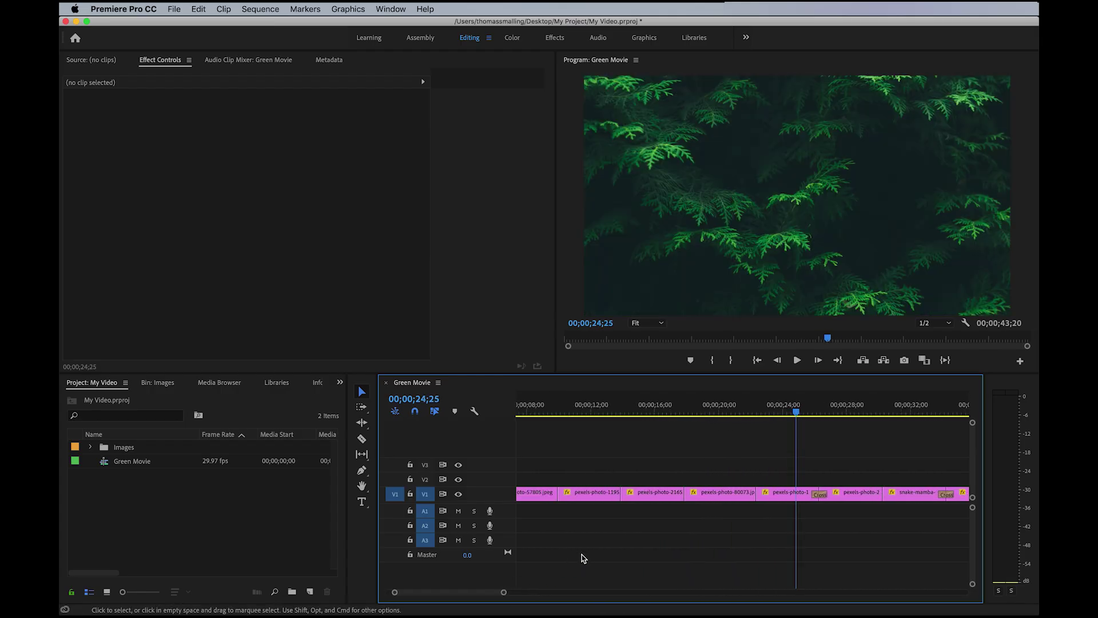
drag(589, 404, 581, 406)
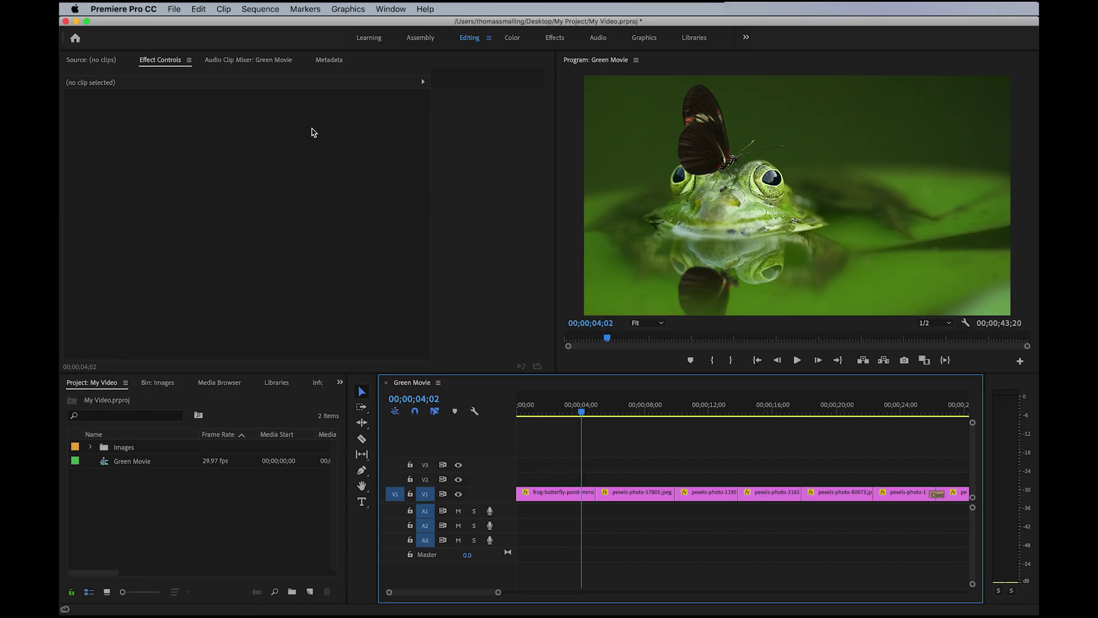
Switch to the Effects workspace, apply a Cross Dissolve between the frog and pexels-photo-57805 clips, and inspect the transition's settings.
click(554, 38)
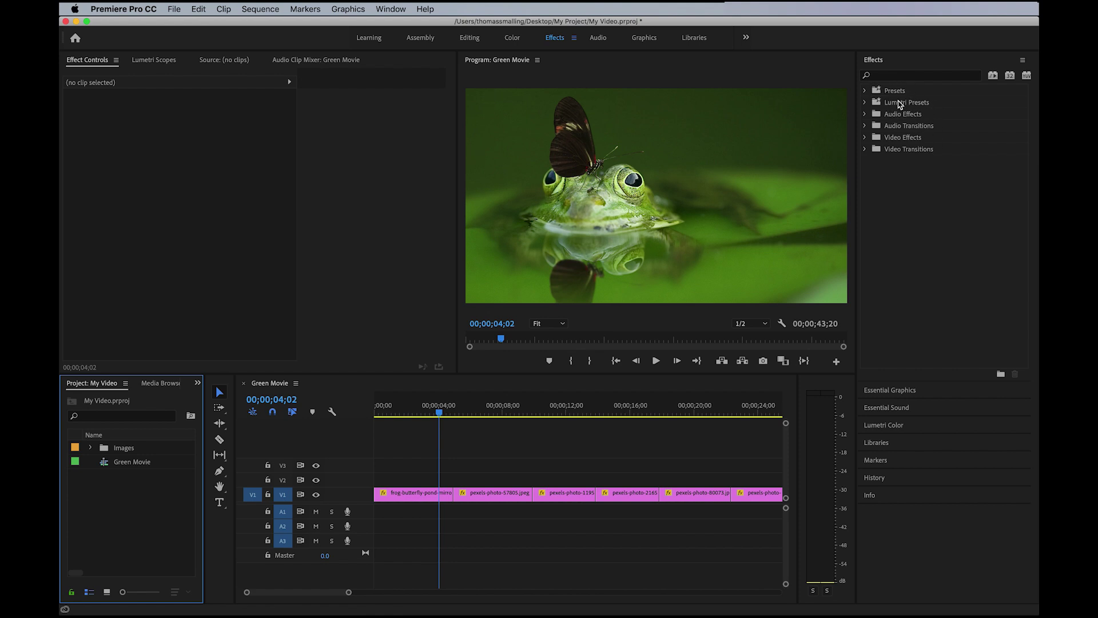
click(865, 150)
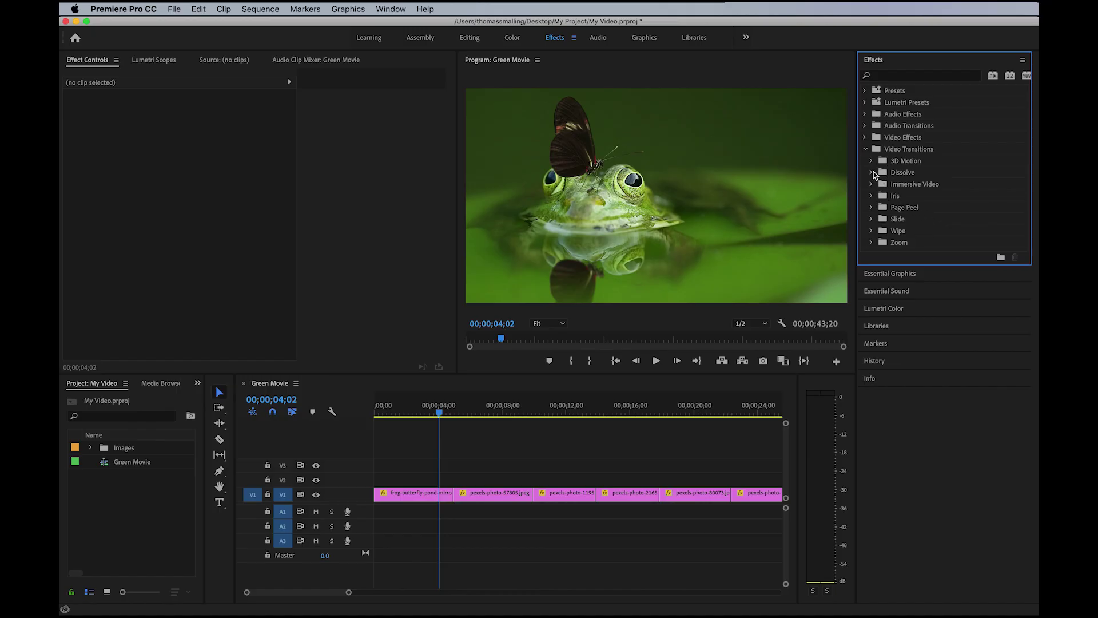
click(871, 173)
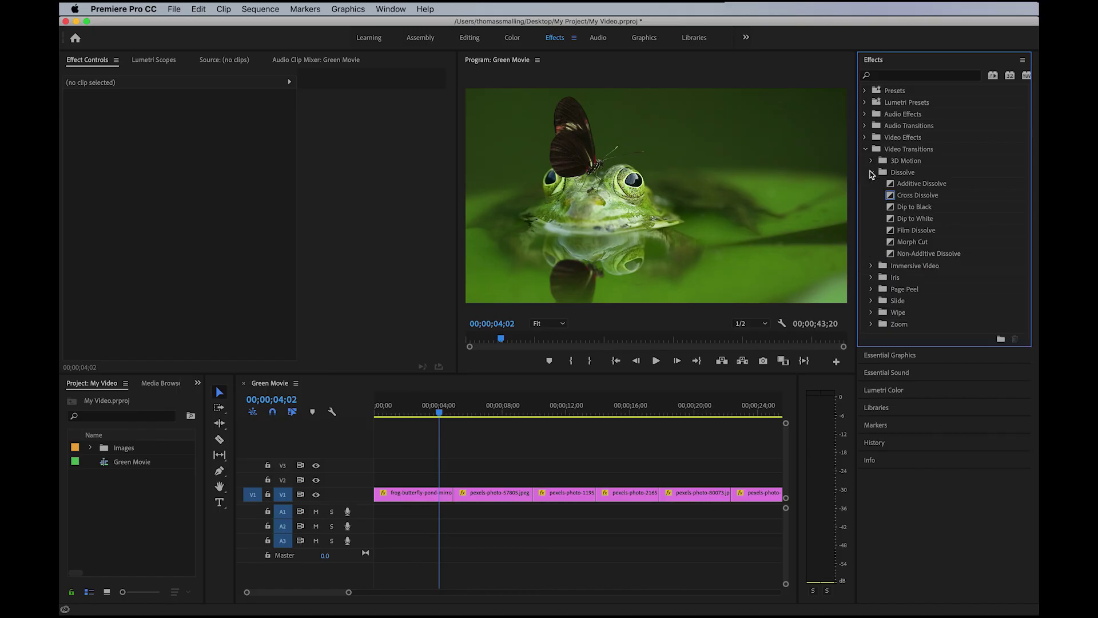
drag(891, 200, 451, 495)
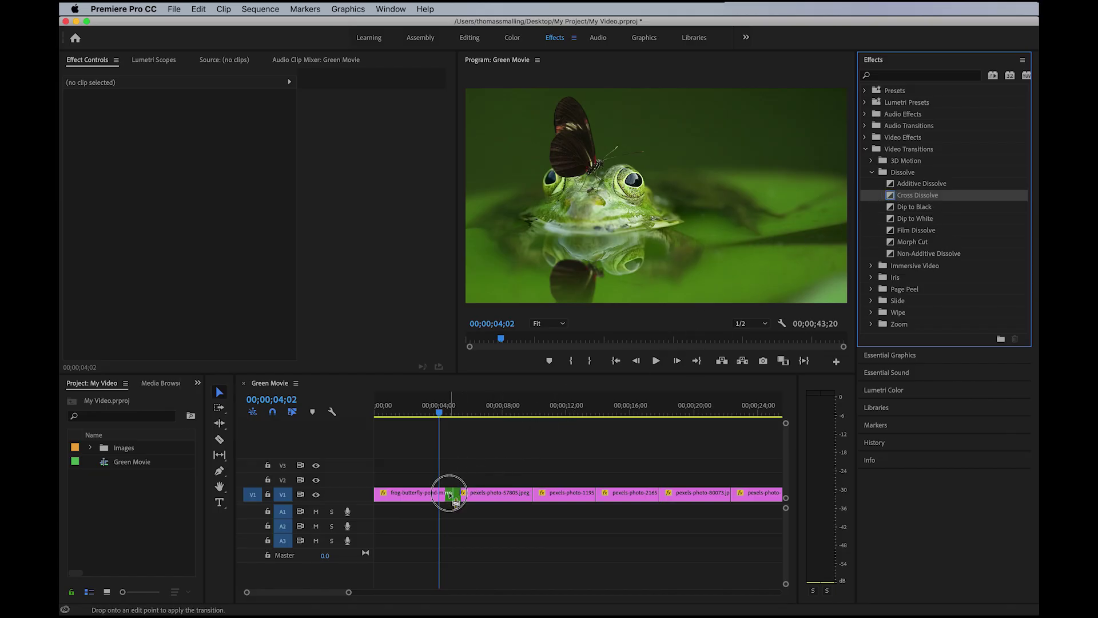
drag(892, 195, 451, 499)
click(440, 413)
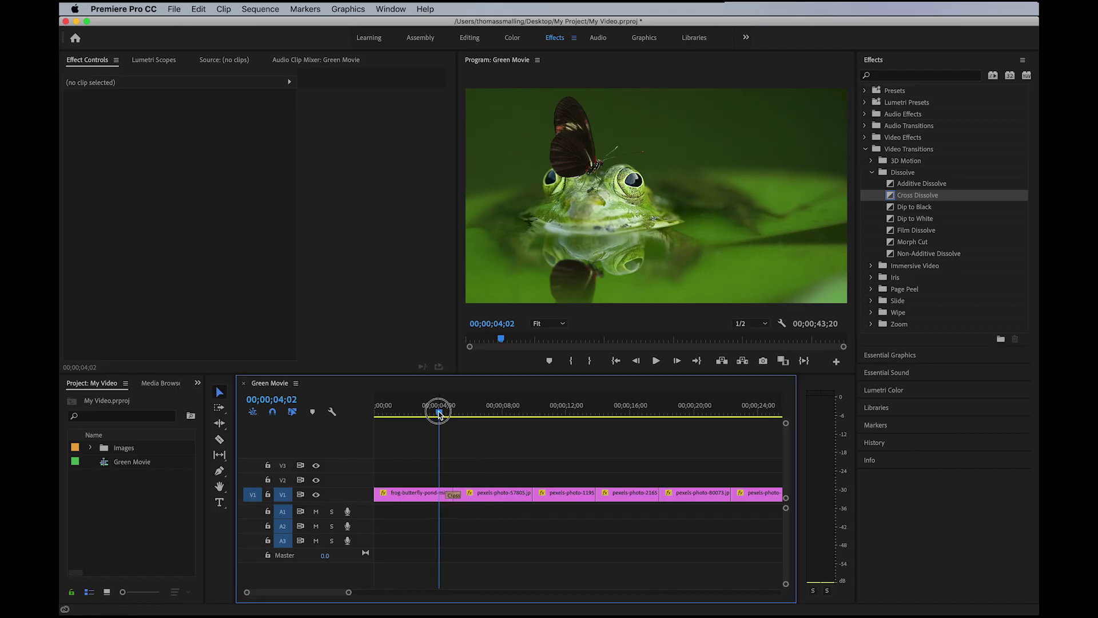
mouse_move(440, 413)
mouse_down()
mouse_move(455, 413)
mouse_move(429, 413)
mouse_move(458, 413)
mouse_move(435, 413)
mouse_up()
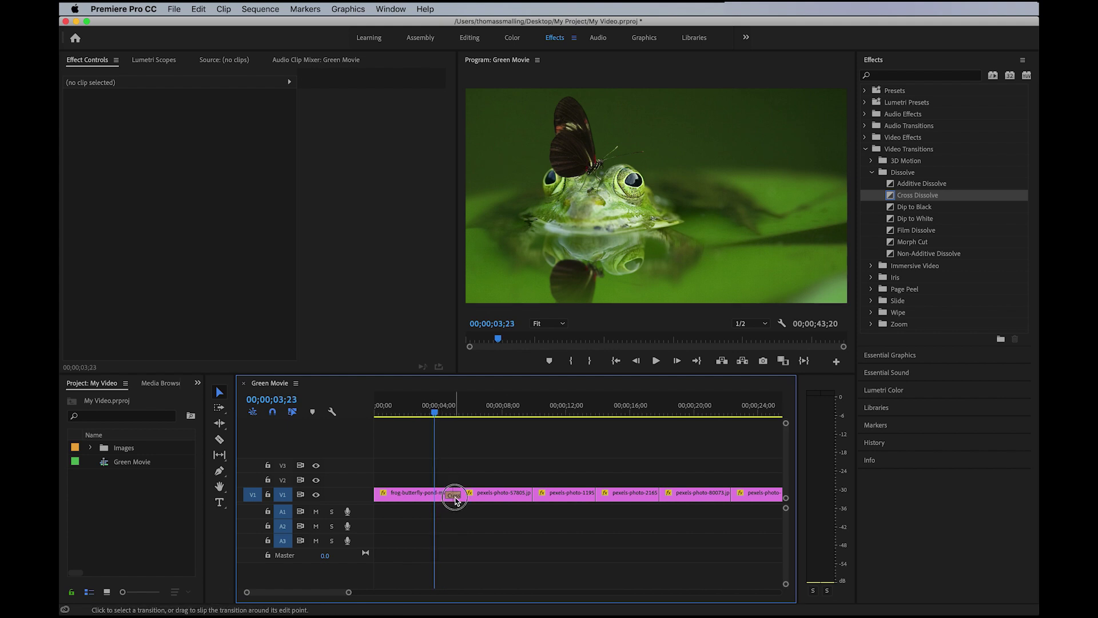
click(455, 498)
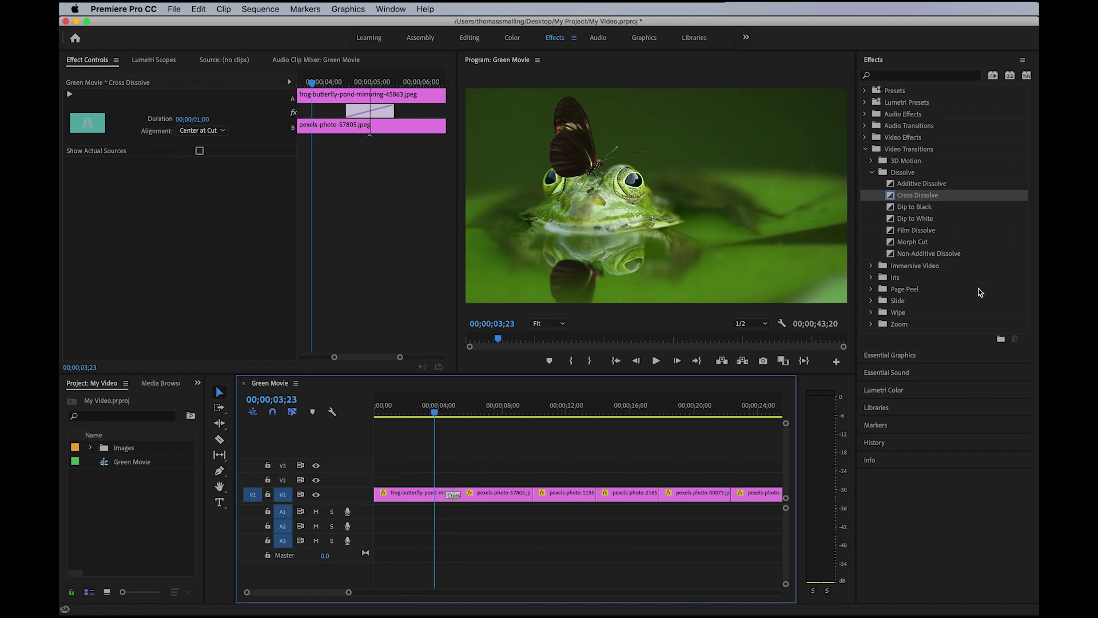
Replace the Cross Dissolve after the frog clip with a Morph Cut, and inspect the new transition at 00;00;04;15.
drag(913, 242, 454, 492)
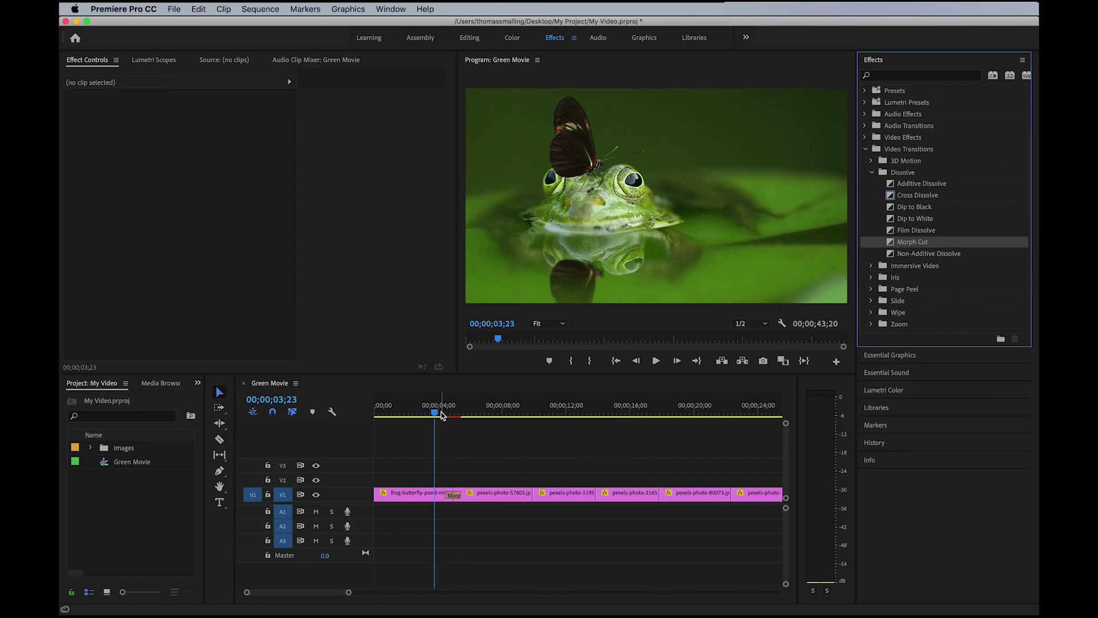
mouse_move(436, 411)
mouse_down()
mouse_move(458, 413)
mouse_move(447, 412)
mouse_up()
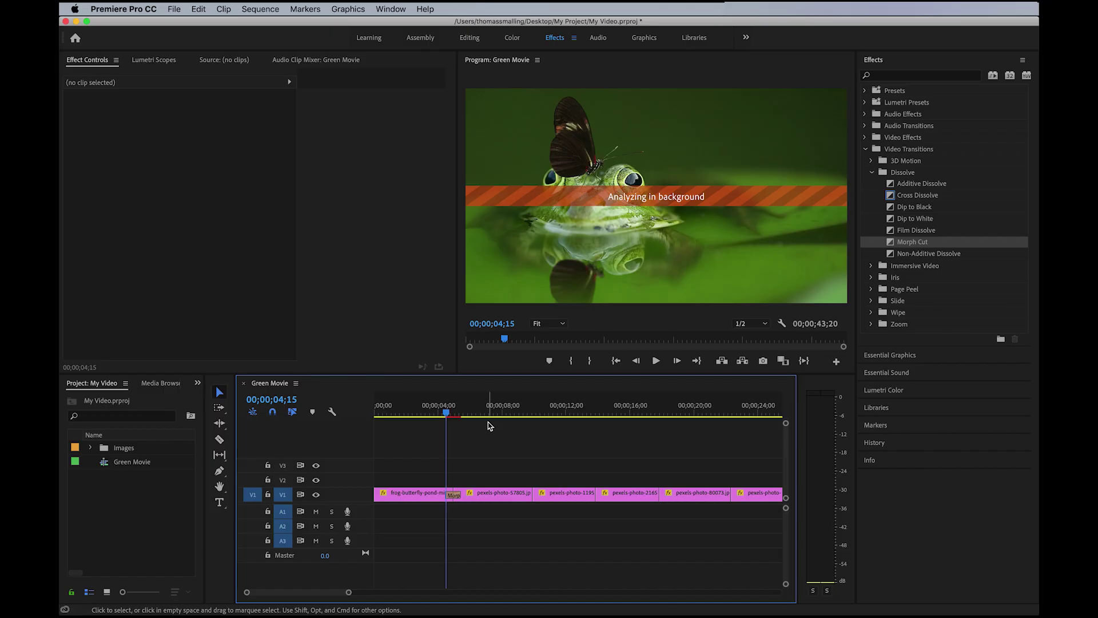
click(466, 497)
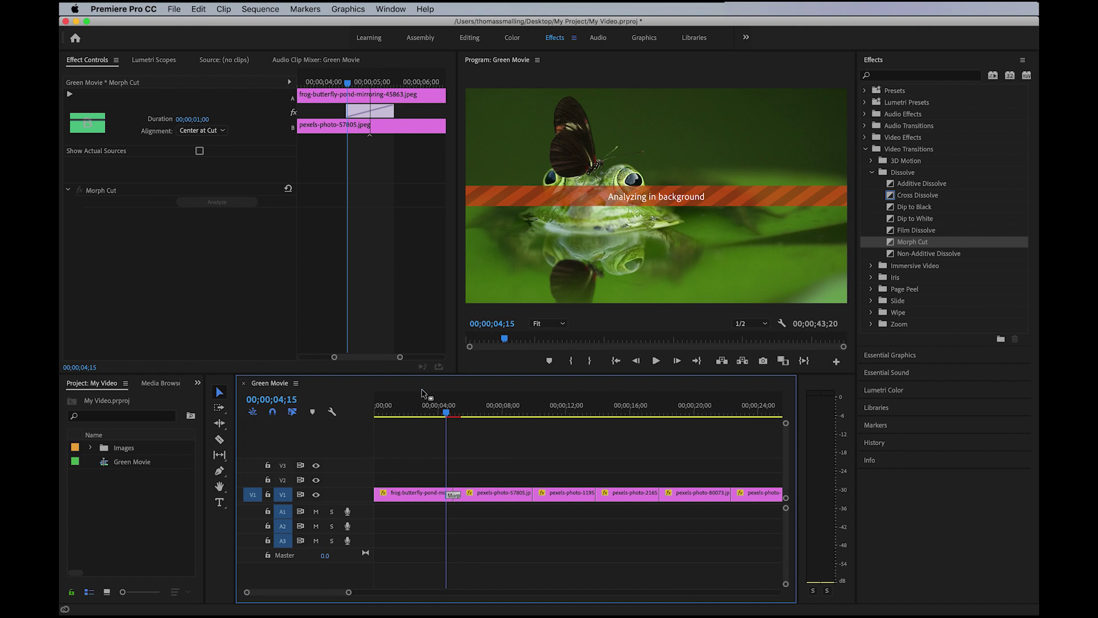
Apply a Page Peel between pexels-photo-57805 and pexels-photo-119591, toggle its Show Actual Sources option and scrub through the transition to 00;00;09;15.
click(528, 410)
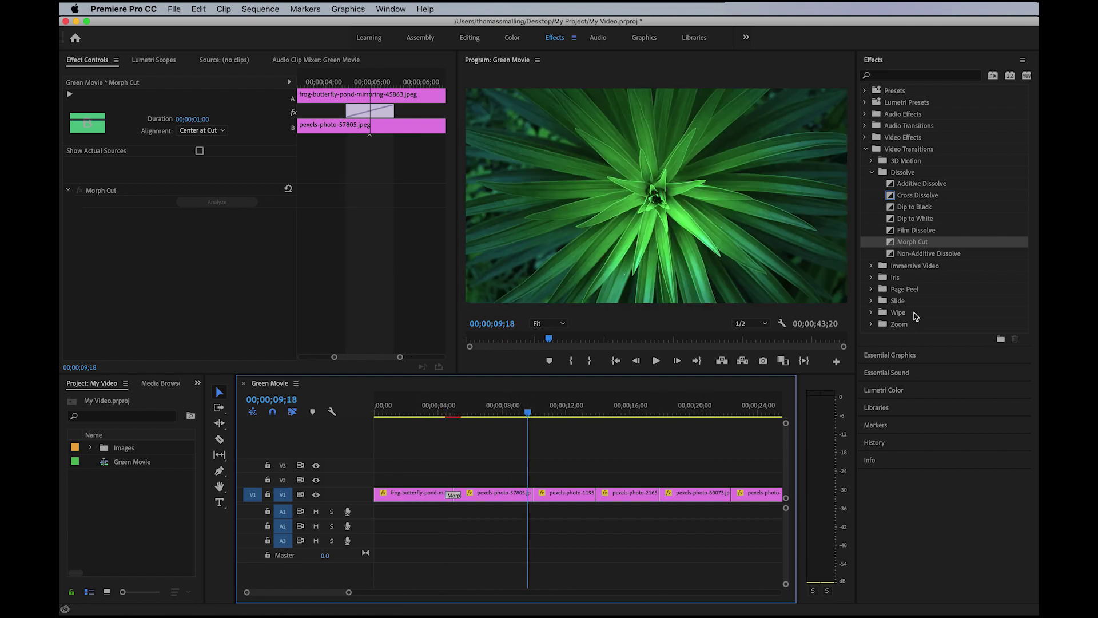
click(872, 289)
drag(893, 306, 527, 495)
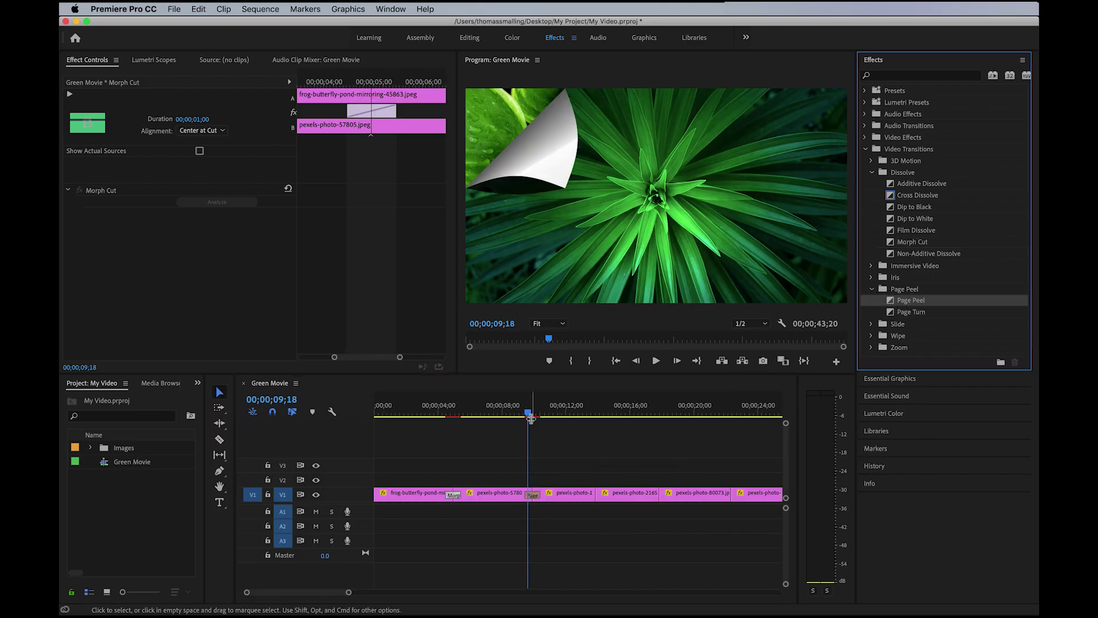
mouse_move(527, 414)
mouse_down()
mouse_move(540, 416)
mouse_move(444, 417)
mouse_move(540, 422)
mouse_move(516, 416)
mouse_up()
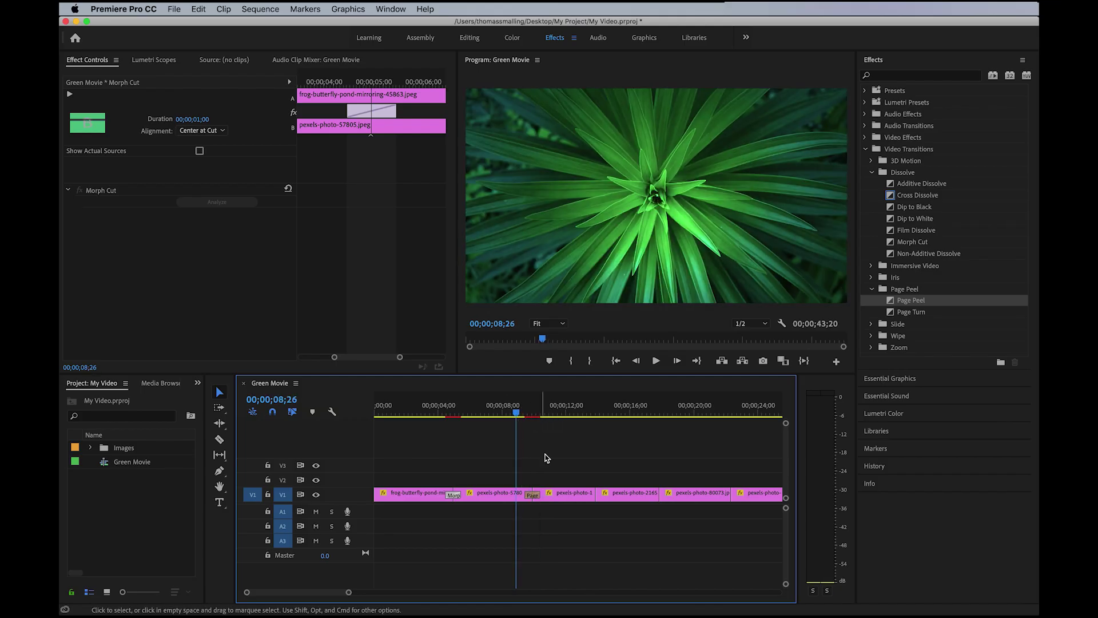
click(532, 497)
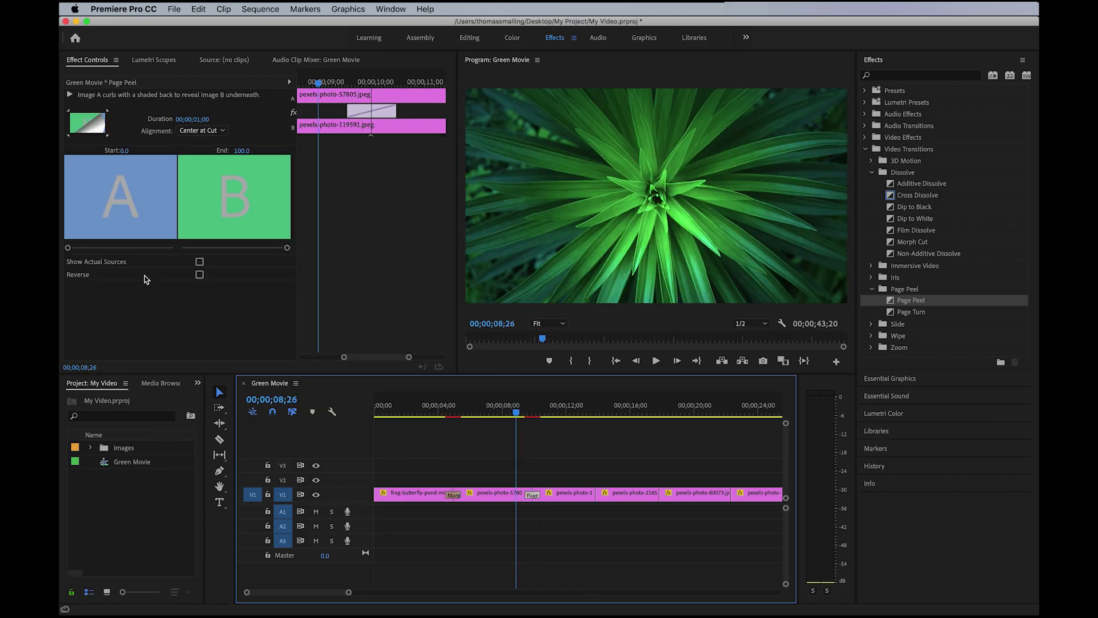
click(200, 262)
click(200, 262)
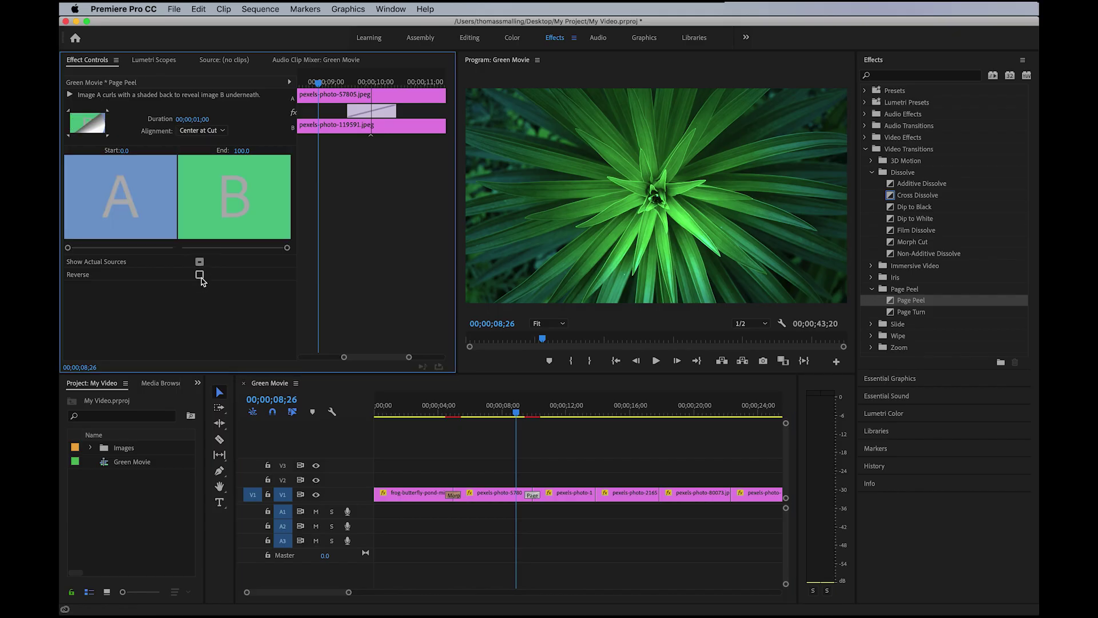
mouse_move(521, 412)
mouse_down()
mouse_move(544, 413)
mouse_move(528, 415)
mouse_up()
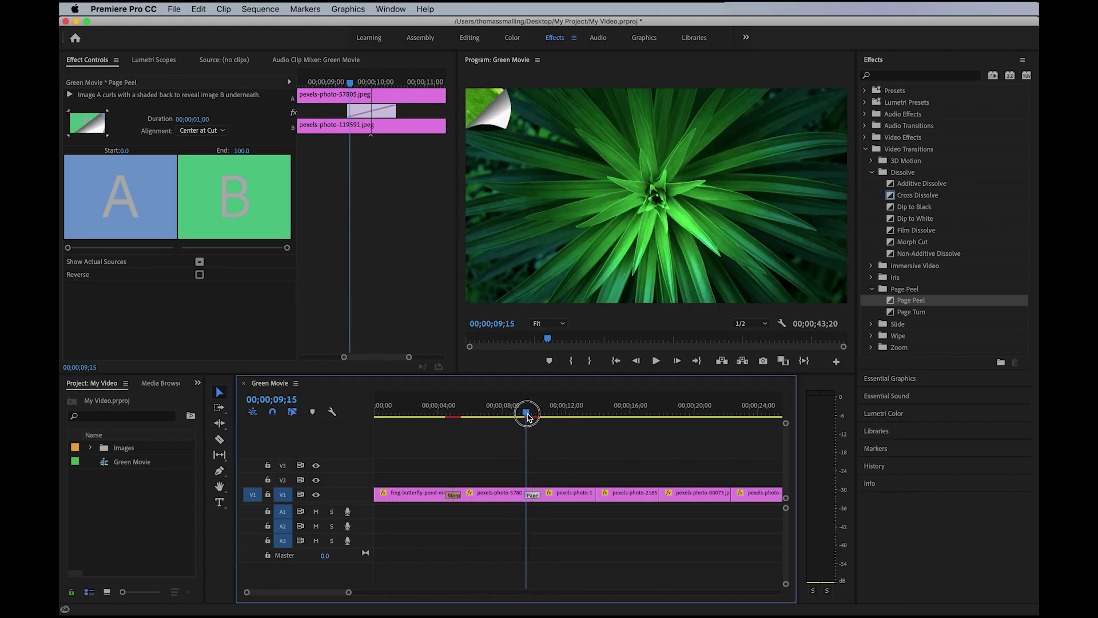
Apply a Cross Zoom between the pexels-photo-119591 and pexels-photo-2165 clips and scrub through the sequence to preview it.
click(877, 348)
drag(894, 358, 595, 498)
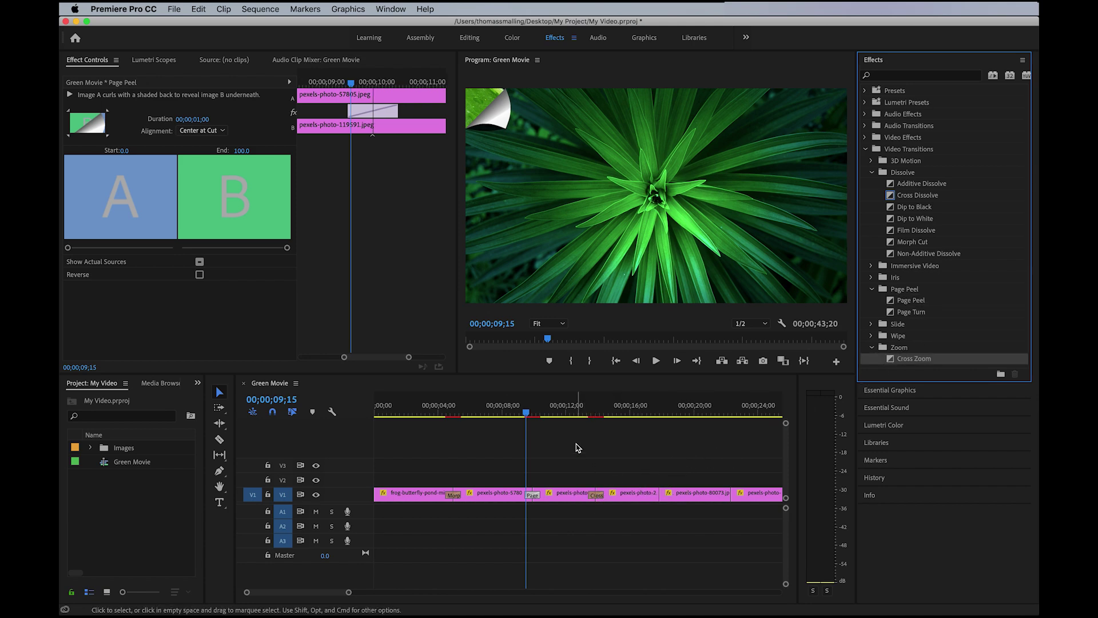
mouse_move(581, 410)
mouse_down()
mouse_move(608, 410)
mouse_move(578, 413)
mouse_up()
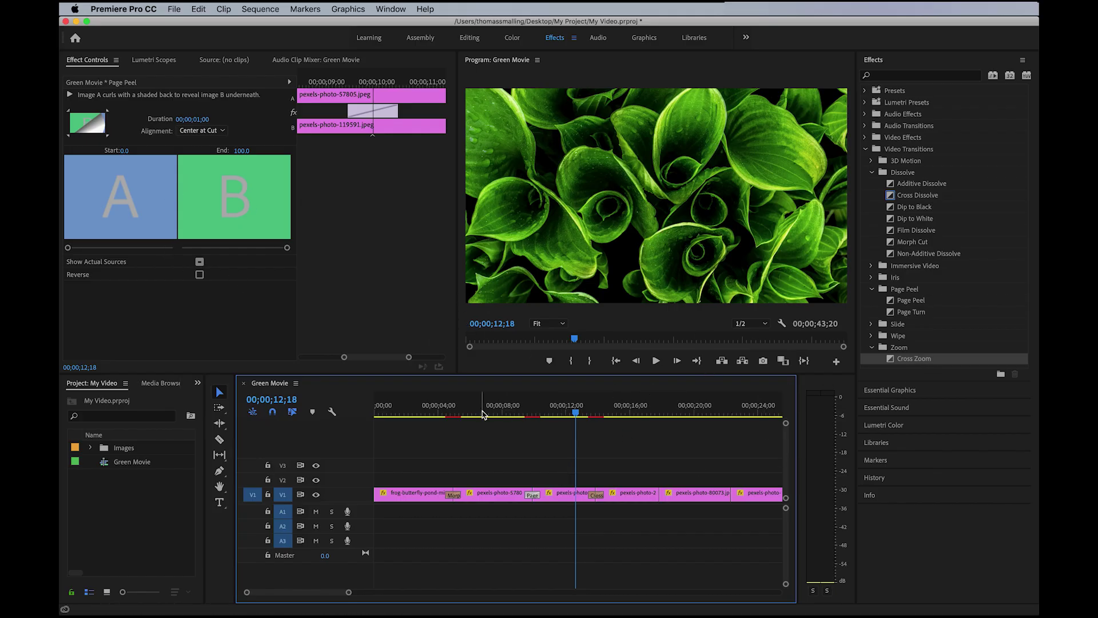
mouse_move(476, 414)
mouse_down()
mouse_move(444, 413)
mouse_move(471, 416)
mouse_up()
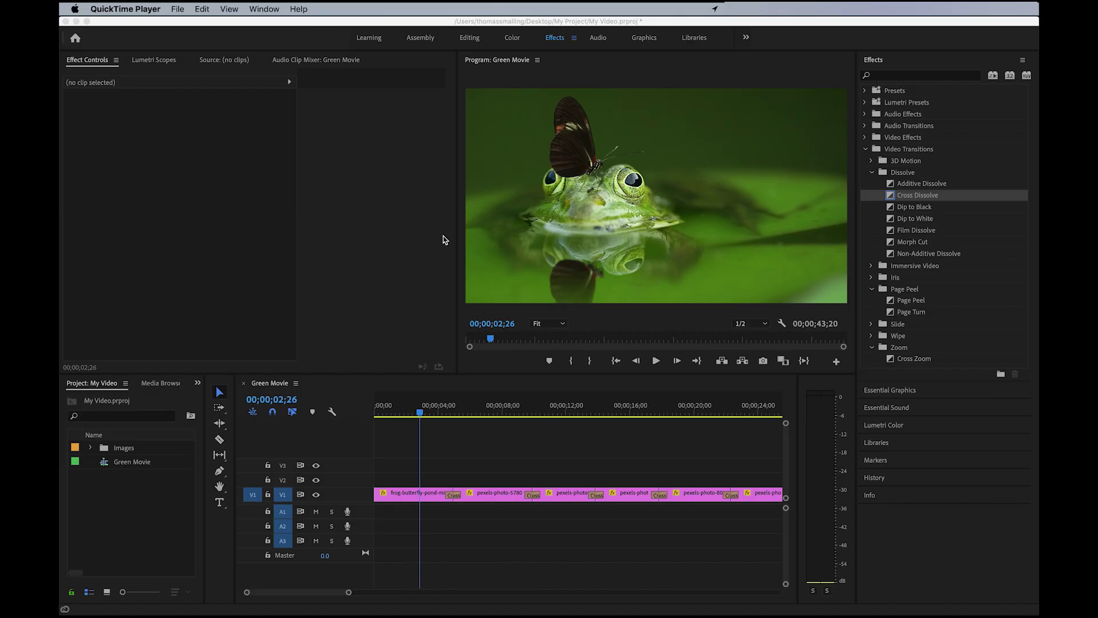
Select the frog clip and enable Scale animation with a keyframe at 00;00;00;00.
click(418, 412)
drag(397, 409, 395, 417)
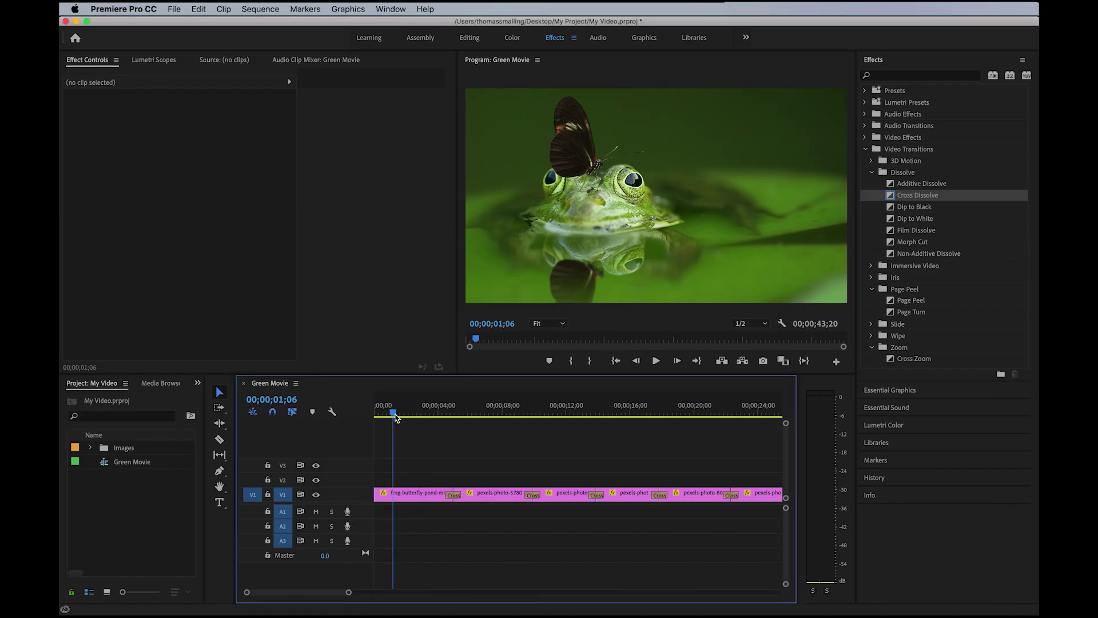
click(400, 495)
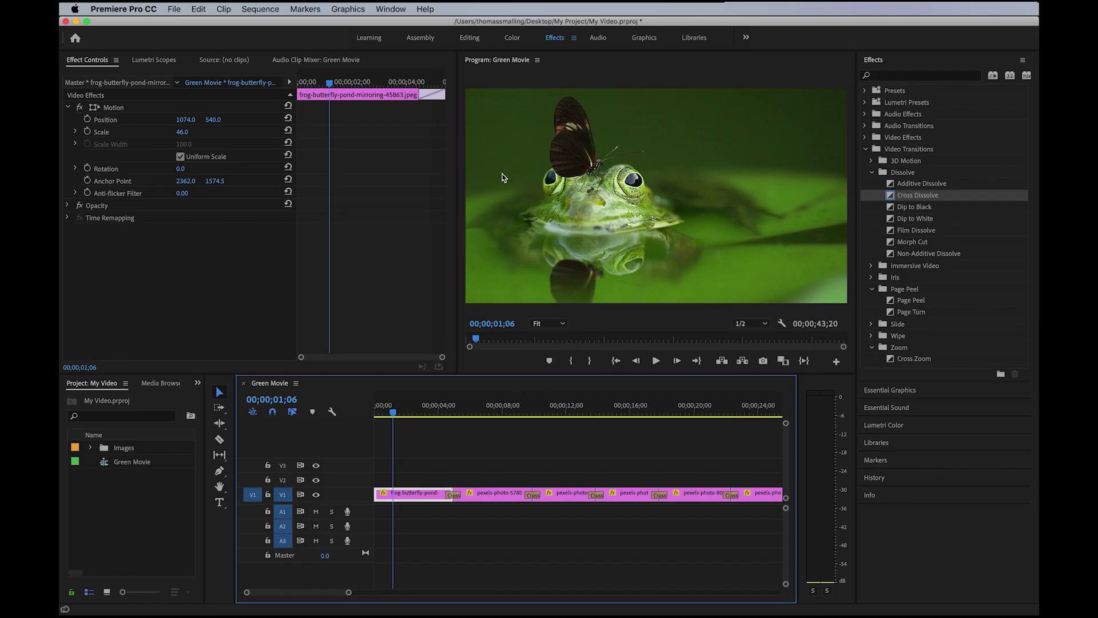
drag(394, 413, 369, 417)
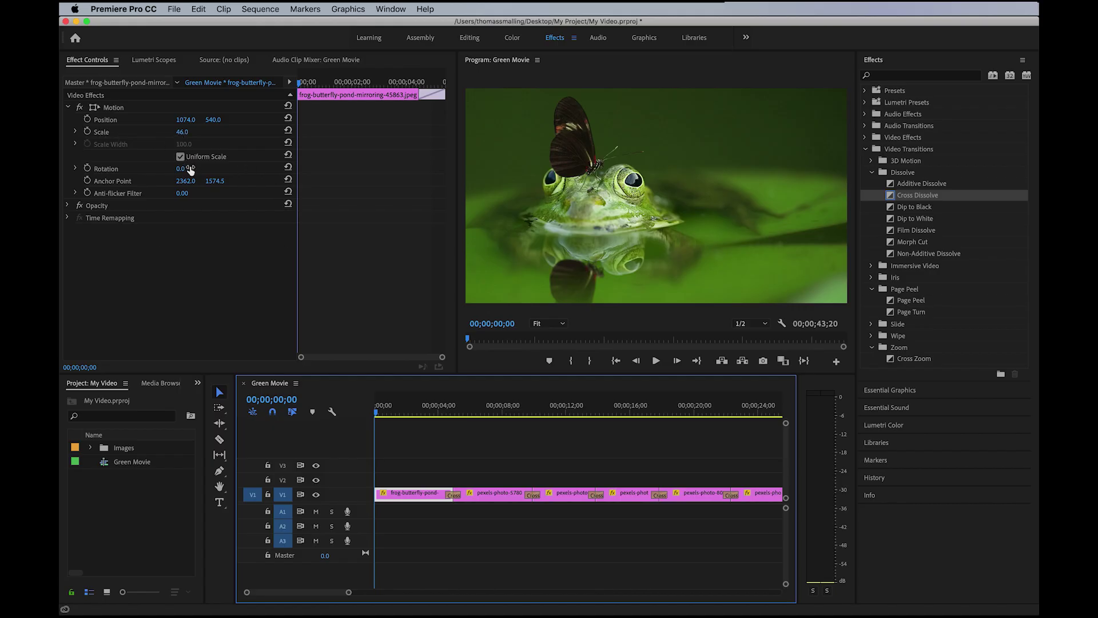
click(87, 132)
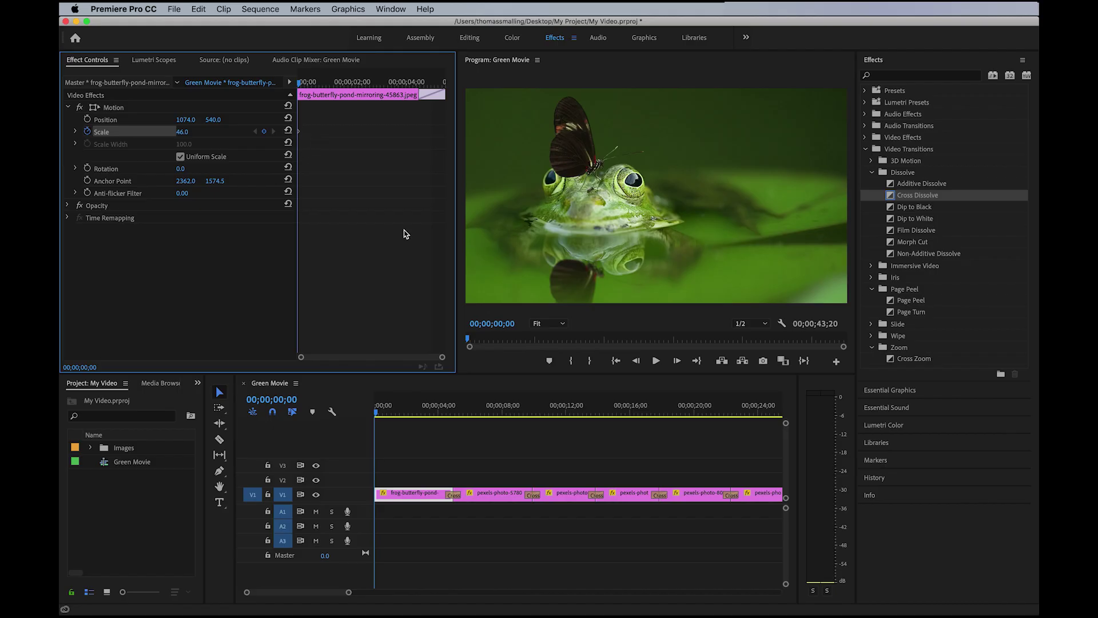
Add a second Scale keyframe to the frog clip at 00;00;04;27 and set its value to 83.
drag(385, 412, 451, 414)
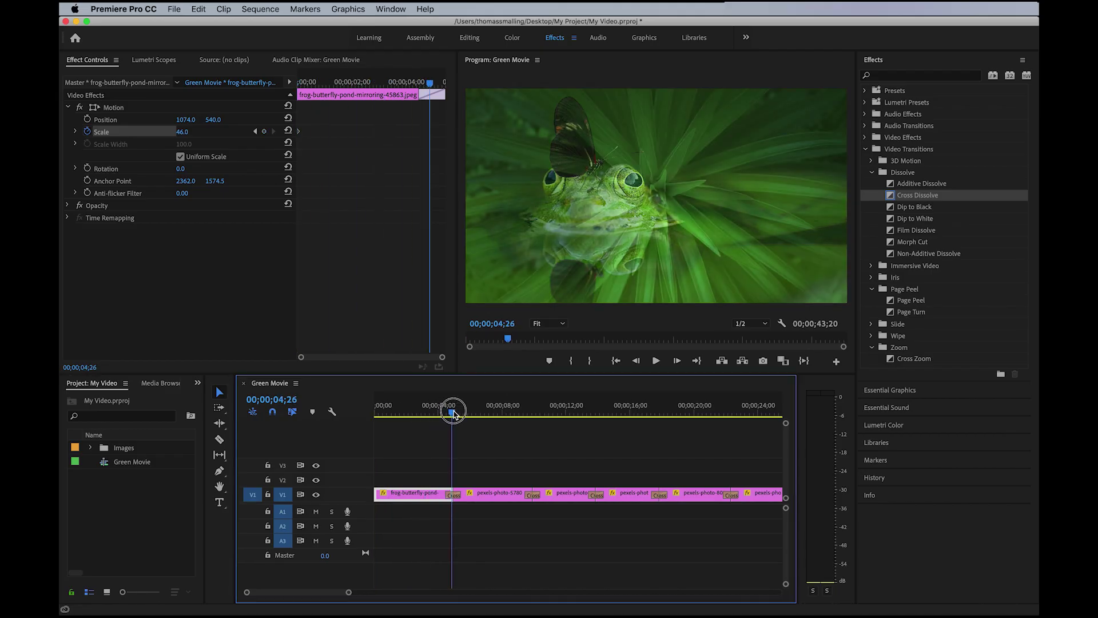
drag(453, 412, 454, 412)
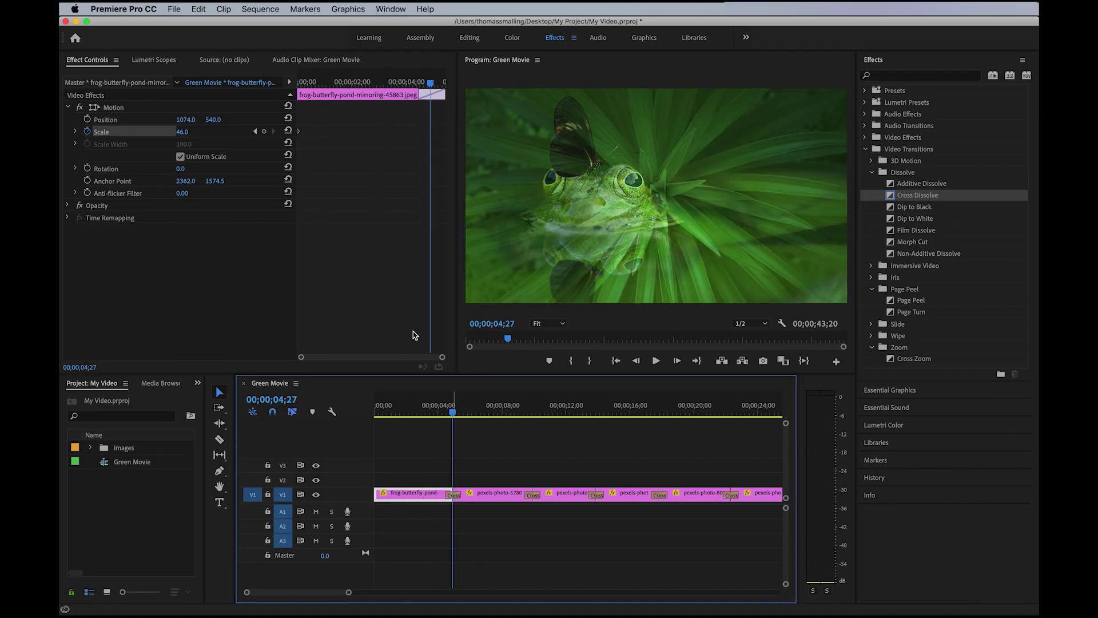
click(264, 132)
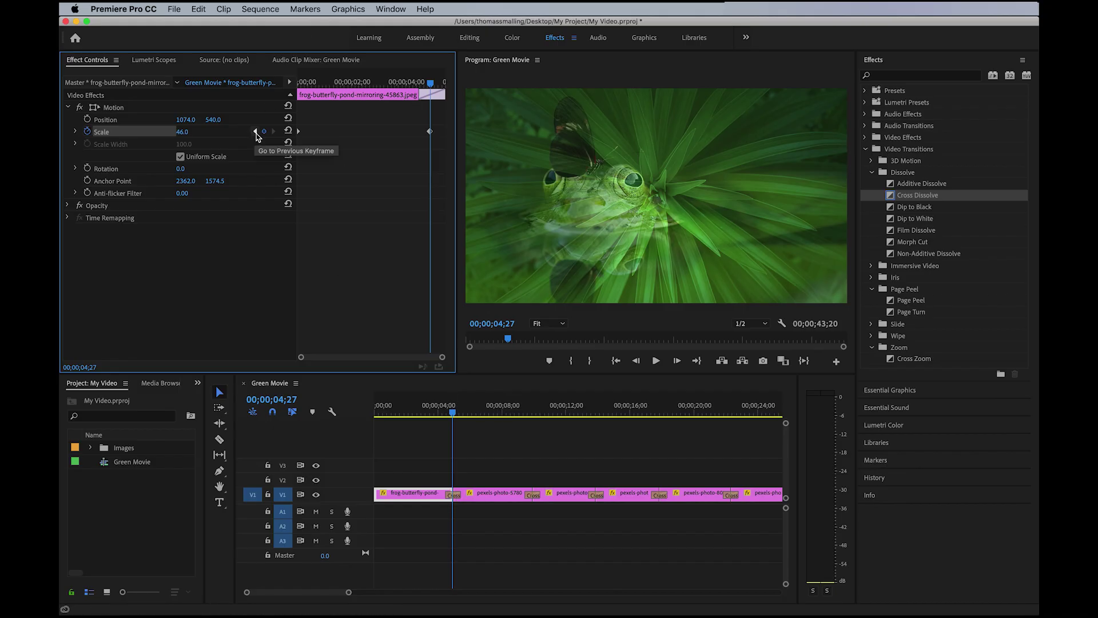
click(256, 132)
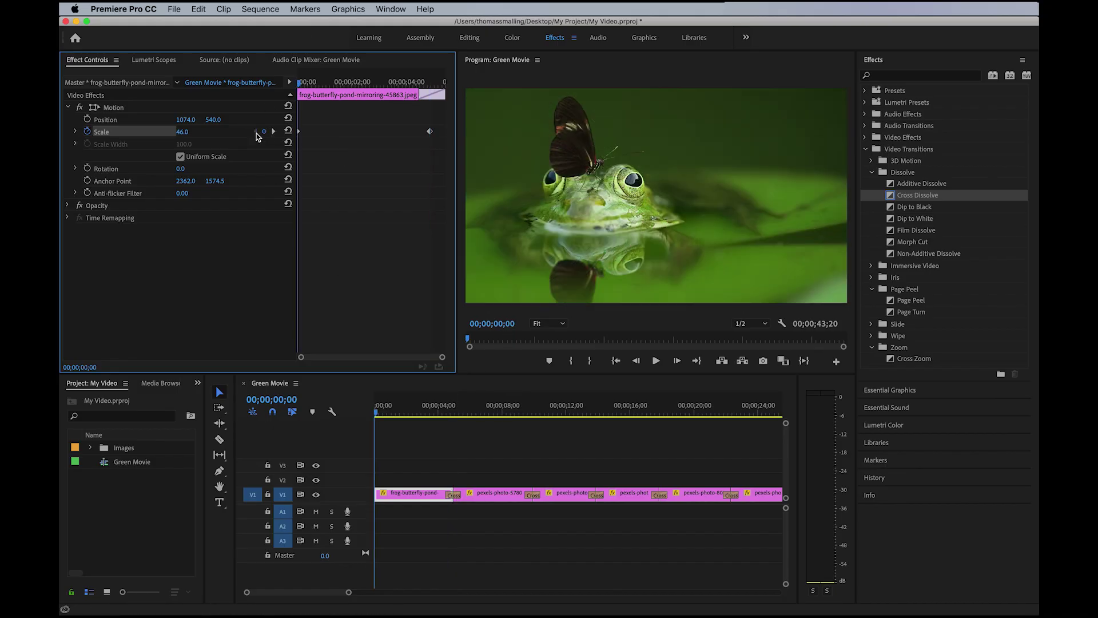
click(274, 132)
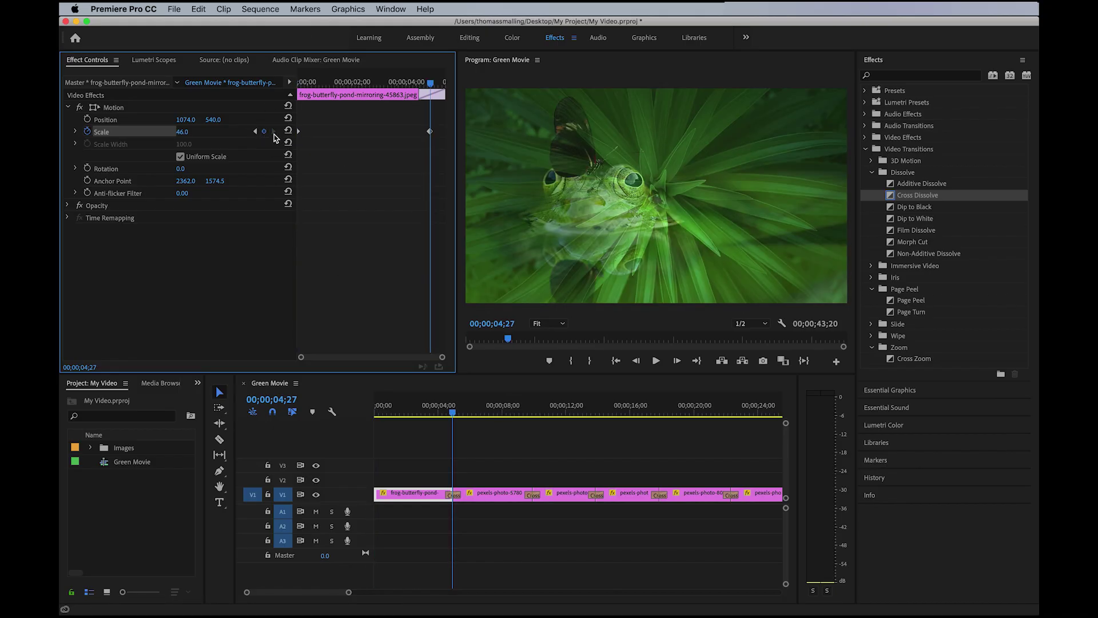
click(257, 137)
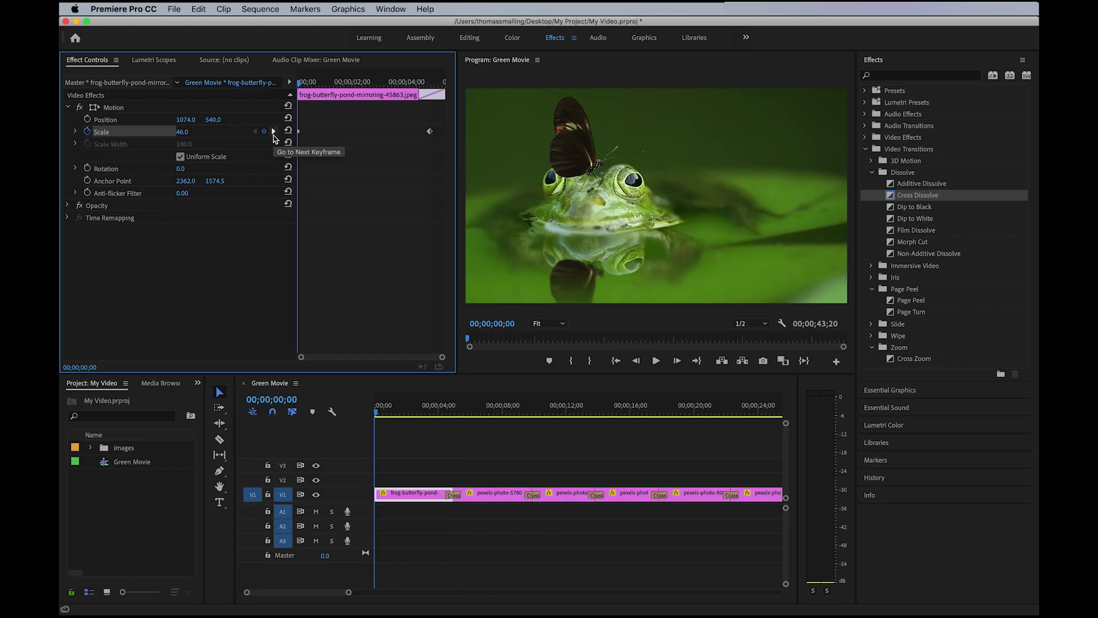
click(274, 134)
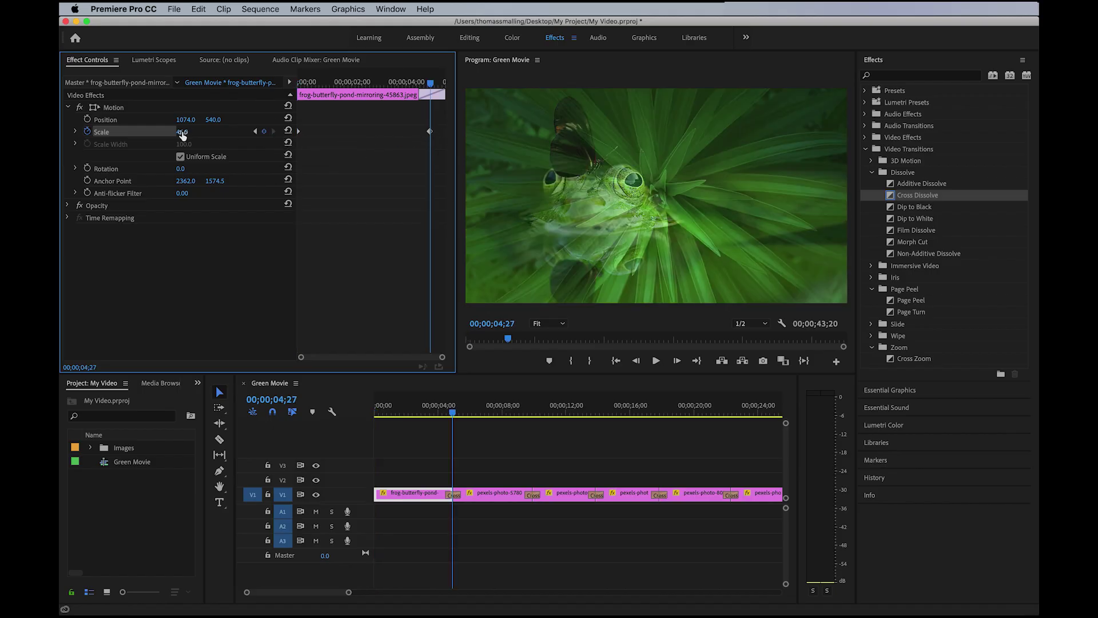
drag(182, 132, 203, 131)
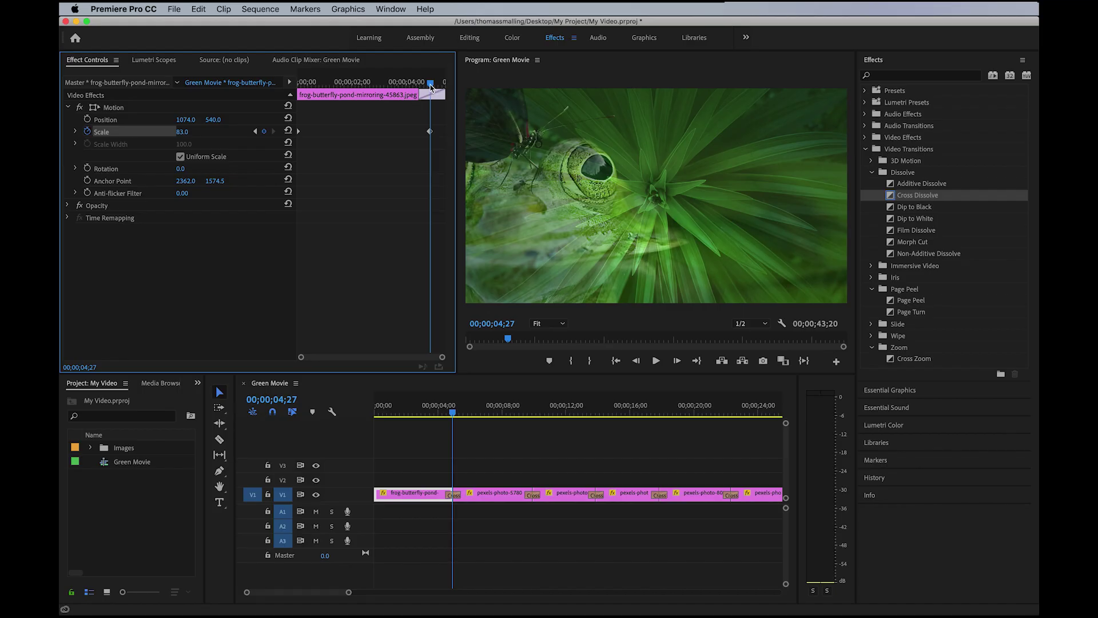
Scrub through the frog clip from its start to 00;00;02;22 to preview the Scale animation.
drag(431, 85, 298, 88)
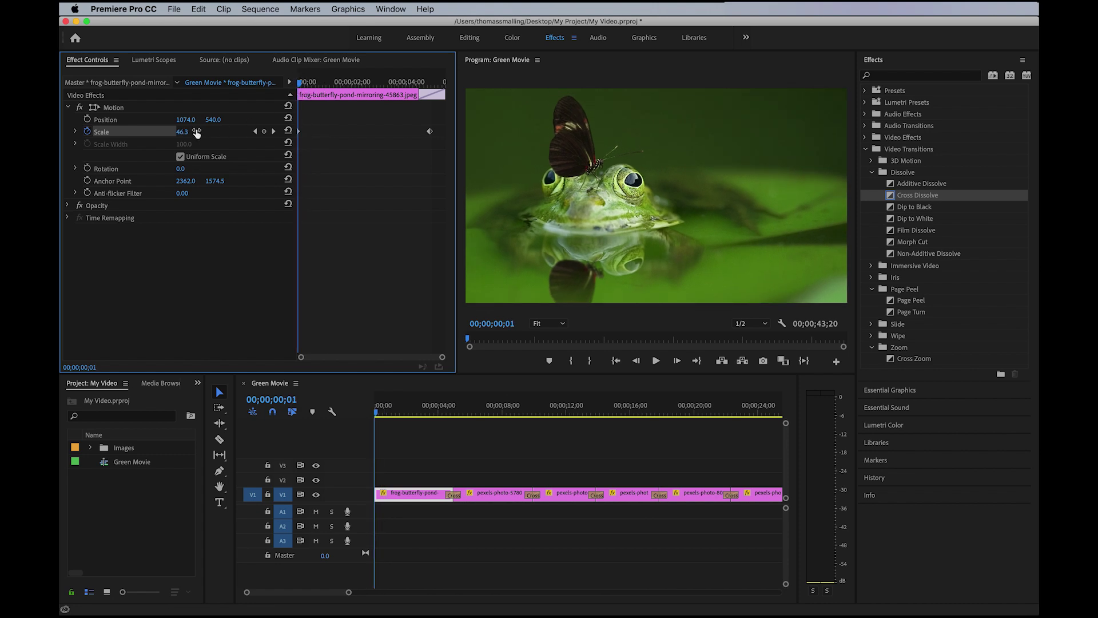
mouse_move(309, 86)
mouse_down()
mouse_move(419, 82)
mouse_move(324, 83)
mouse_up()
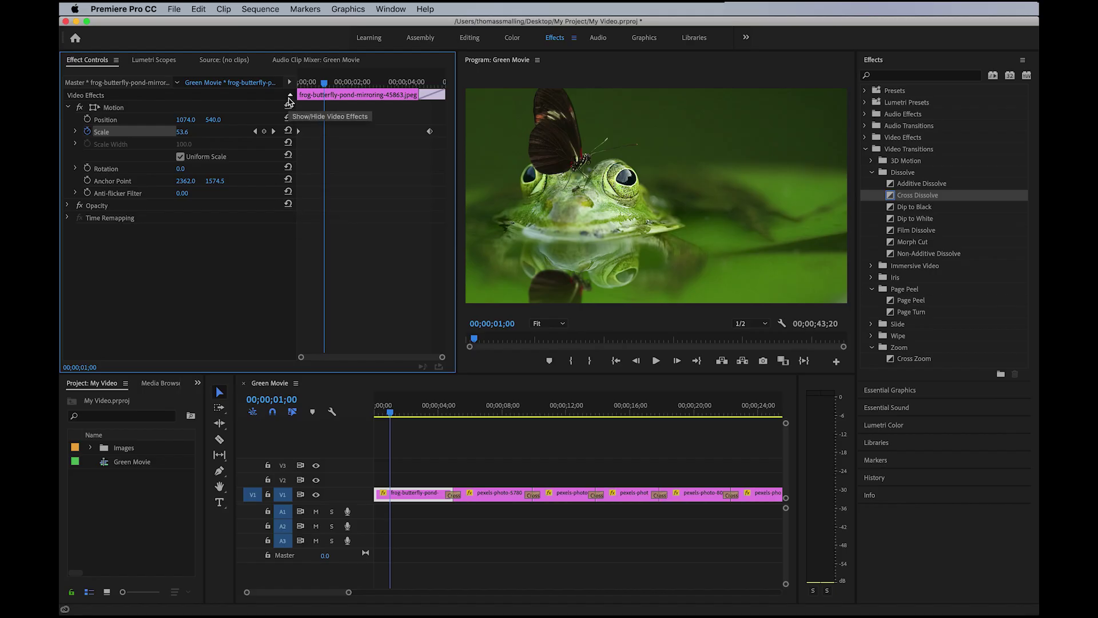
drag(324, 83, 372, 97)
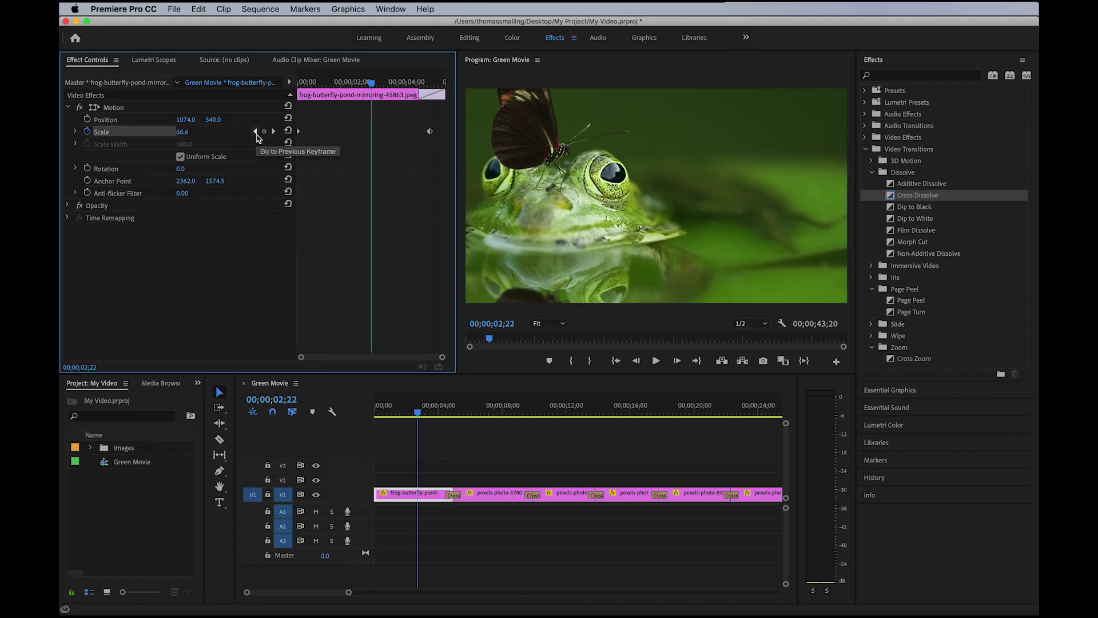
Animate the frog clip's Position with keyframes at 00;00;00;00 and 00;00;04;27, setting the second keyframe to 1701, 750.
click(256, 132)
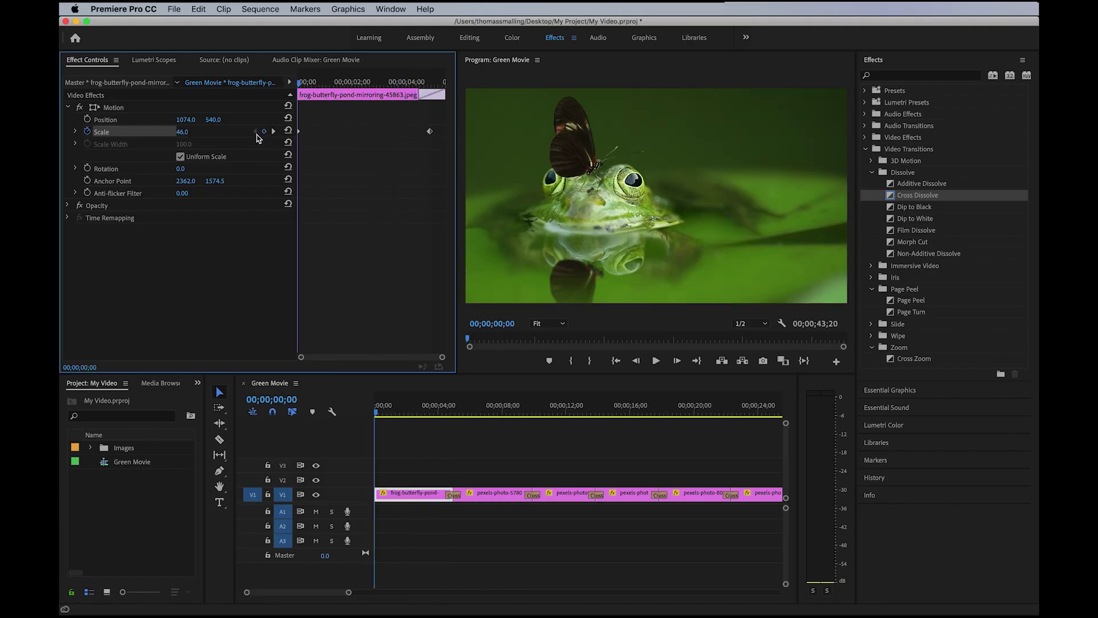
click(87, 120)
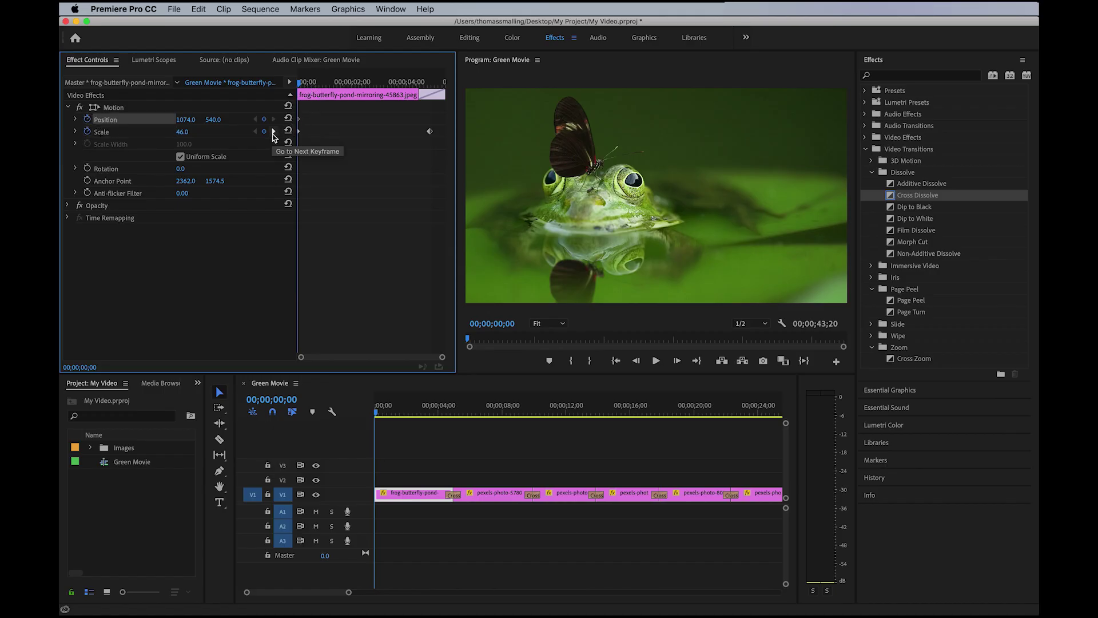
click(274, 133)
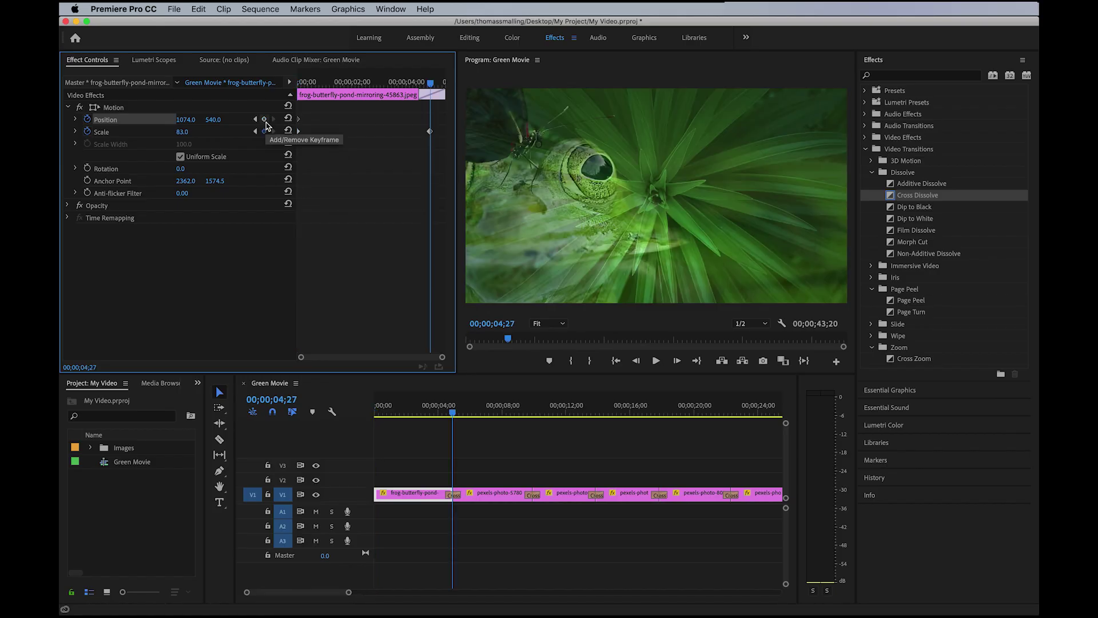
click(264, 119)
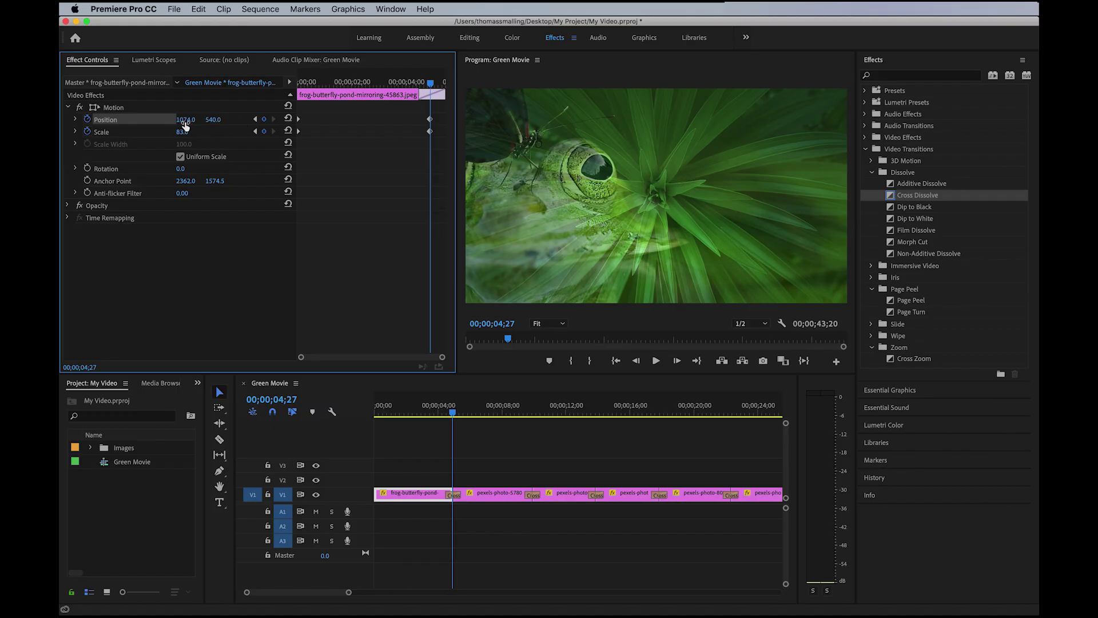
drag(185, 120, 378, 120)
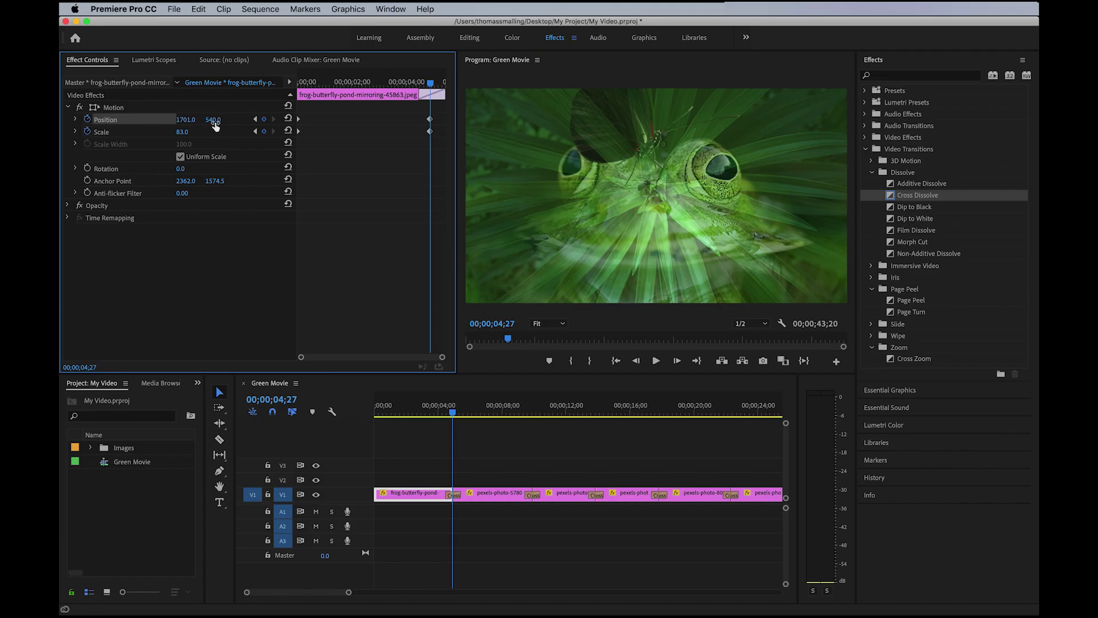
drag(214, 119, 278, 120)
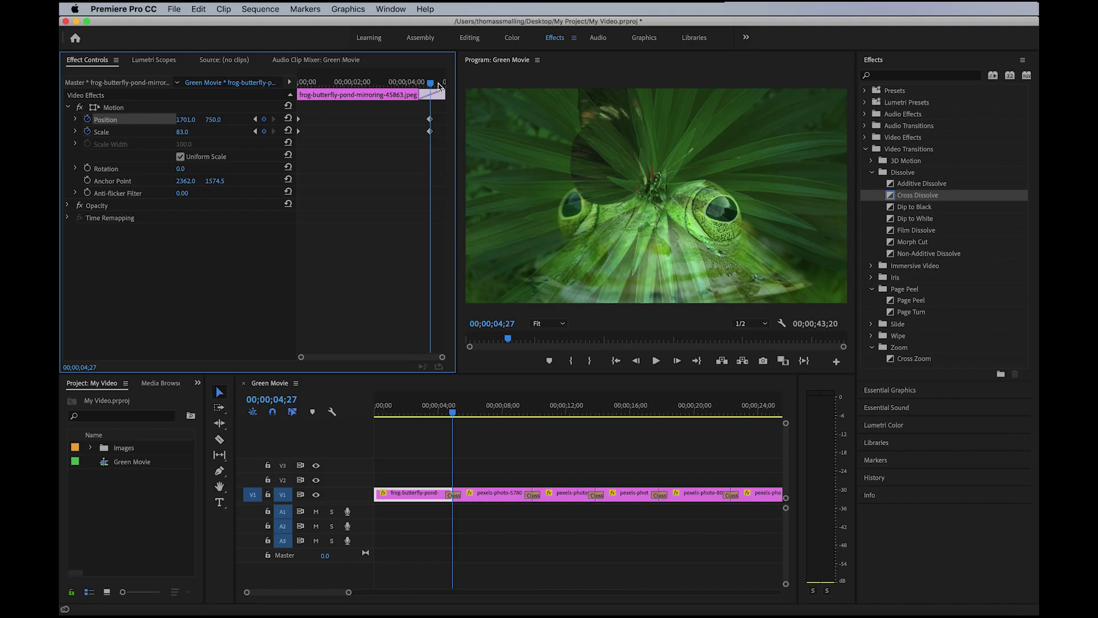
Scrub back through the frog clip and play it into the next clip to preview the combined Position and Scale animation.
drag(431, 84, 330, 86)
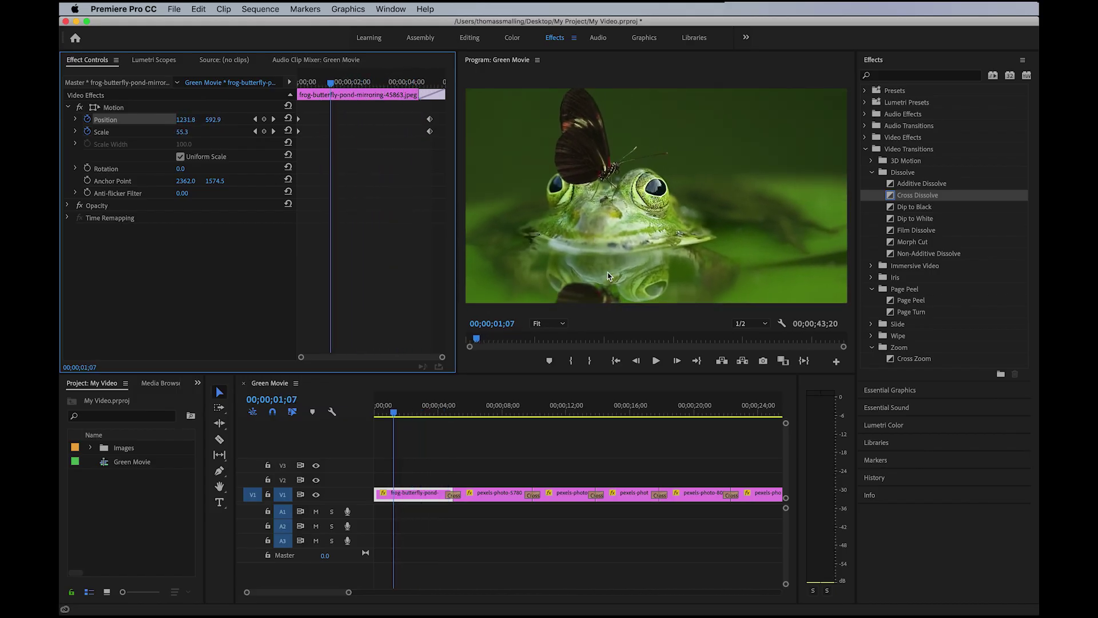
click(655, 361)
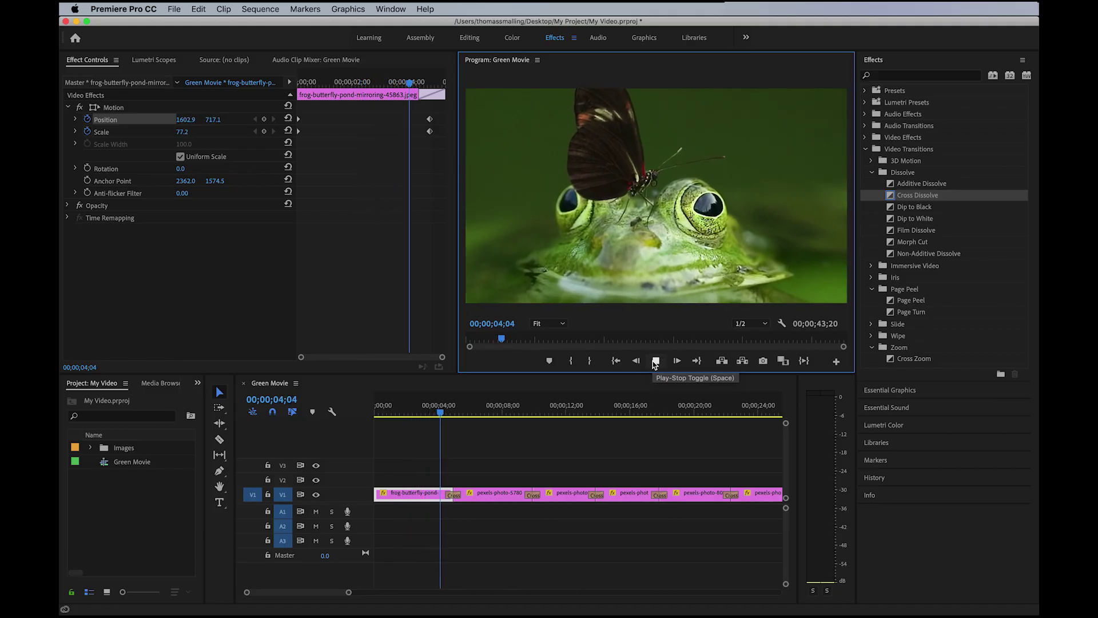
click(656, 361)
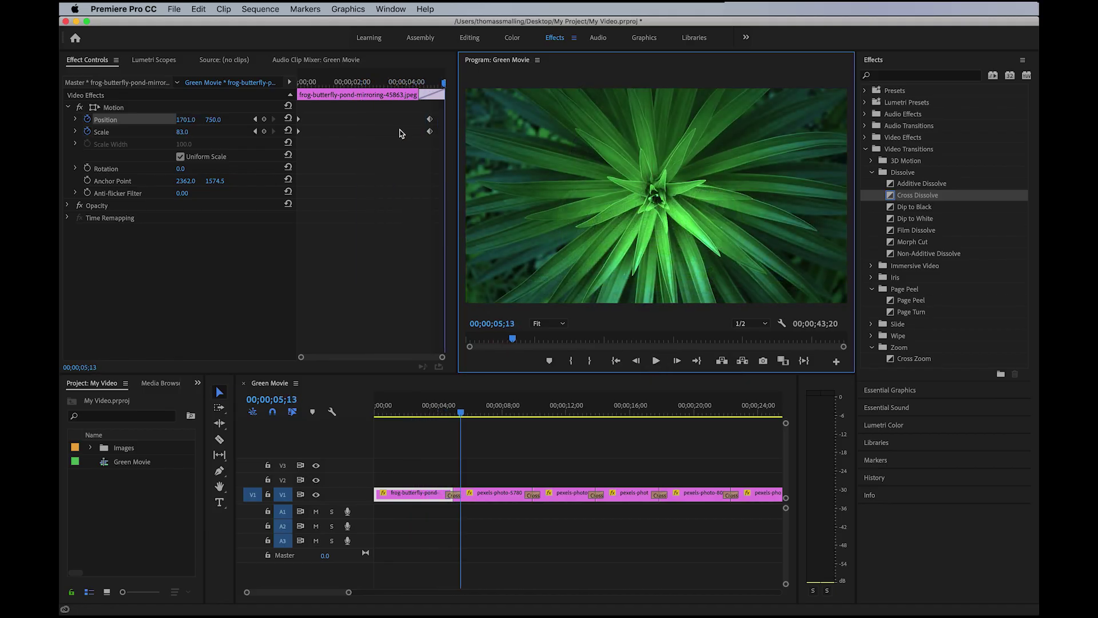
Animate the Rotation of the pexels-photo-57805 clip with keyframes at 00;00;05;01 and 00;00;09;23, setting the second to -49°.
click(504, 498)
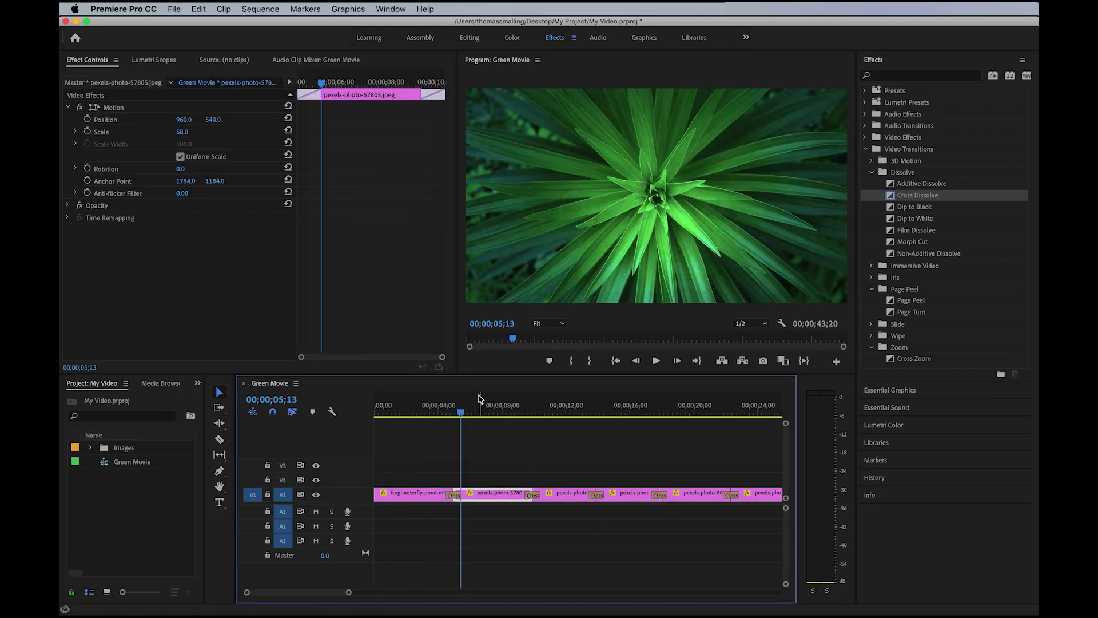
mouse_move(465, 410)
mouse_down()
mouse_move(478, 410)
mouse_move(456, 412)
mouse_up()
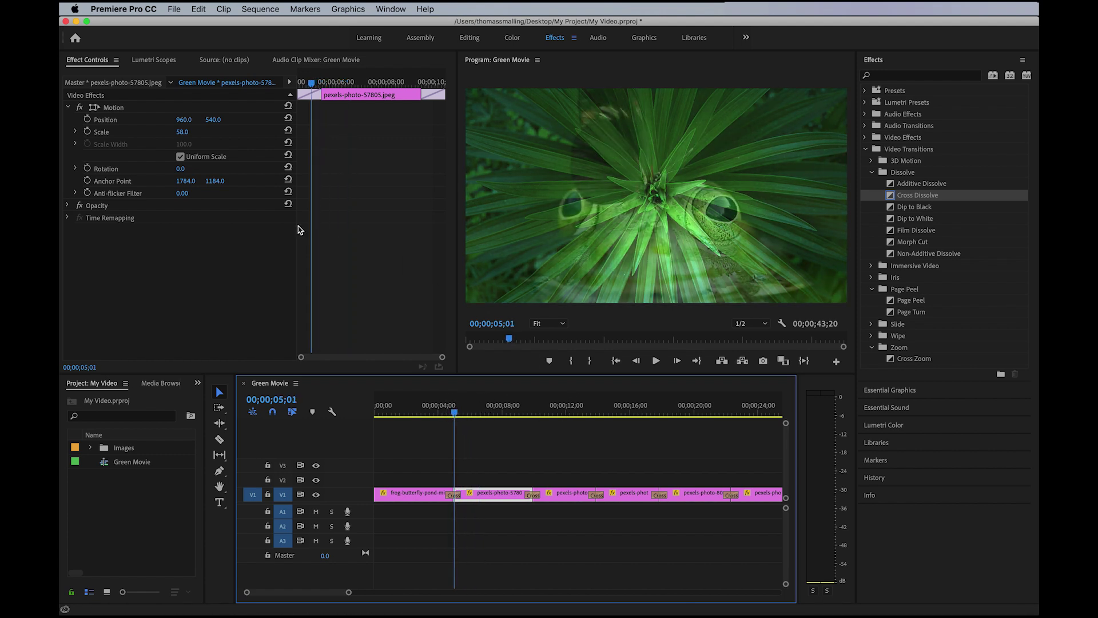
click(87, 169)
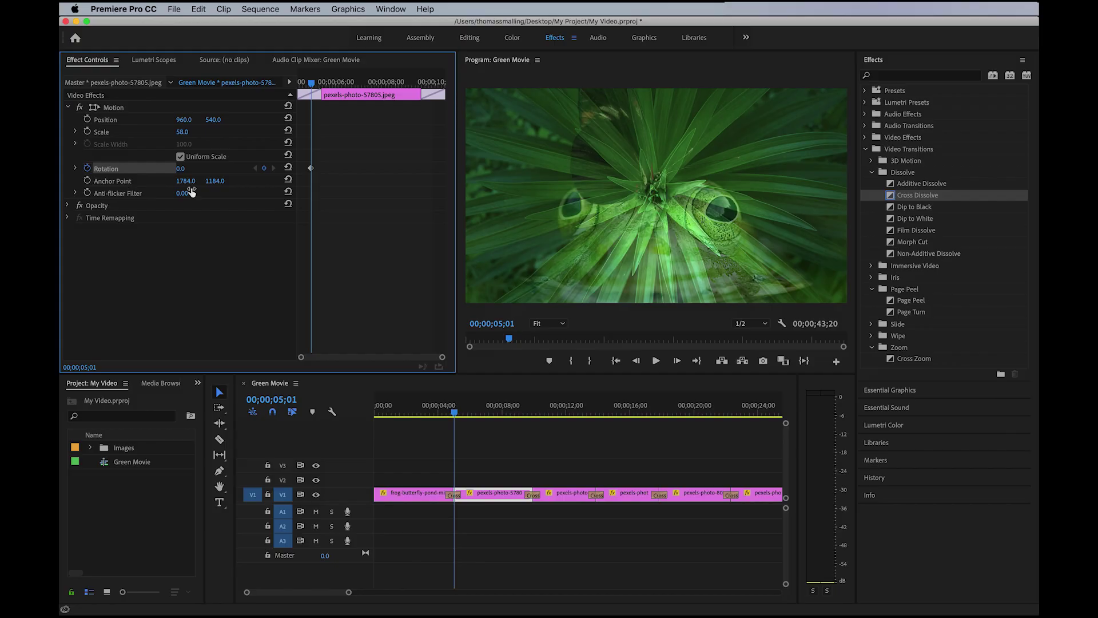
click(482, 412)
drag(483, 413, 532, 413)
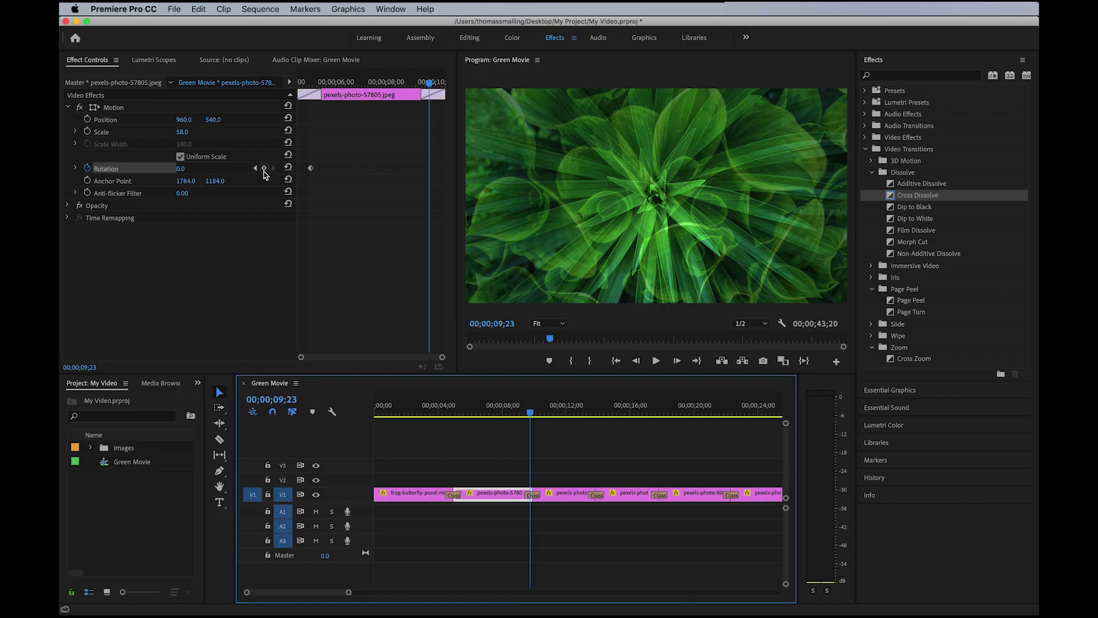
click(264, 168)
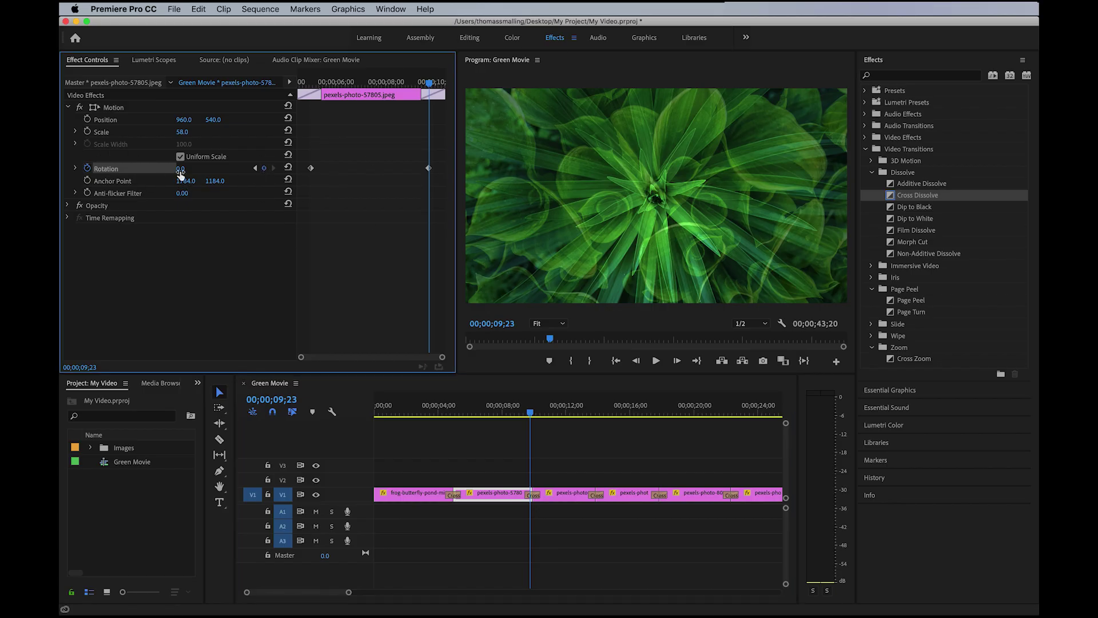
drag(181, 168, 152, 168)
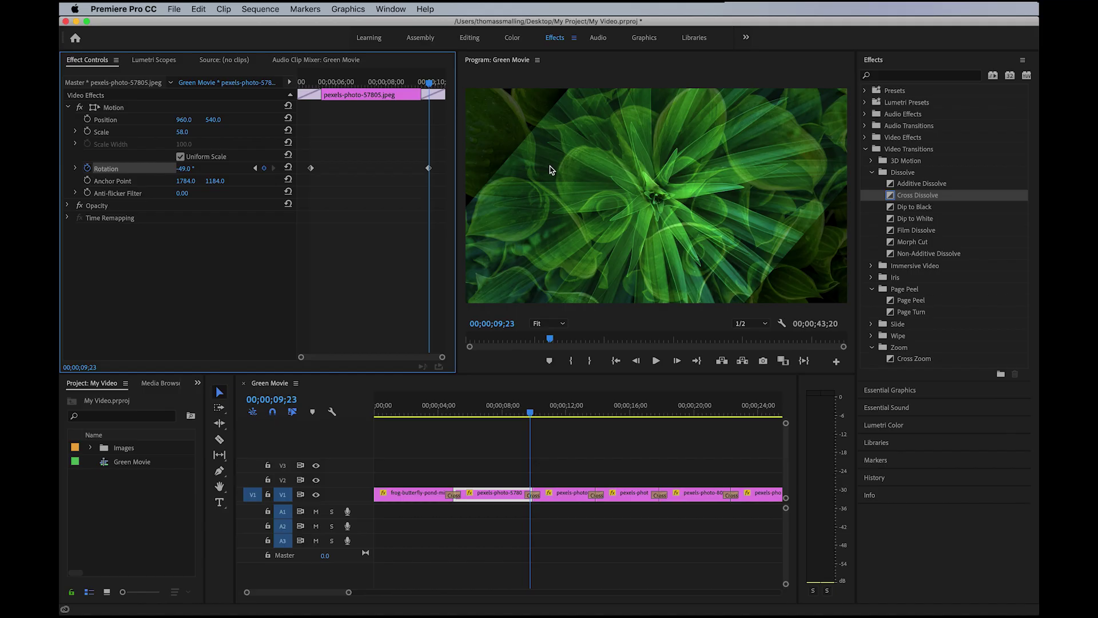
Add Scale keyframes to the pexels-photo-57805 clip at 00;00;05;01 and 00;00;09;21, and set Scale to 108 at 00;00;09;20.
click(255, 168)
click(87, 133)
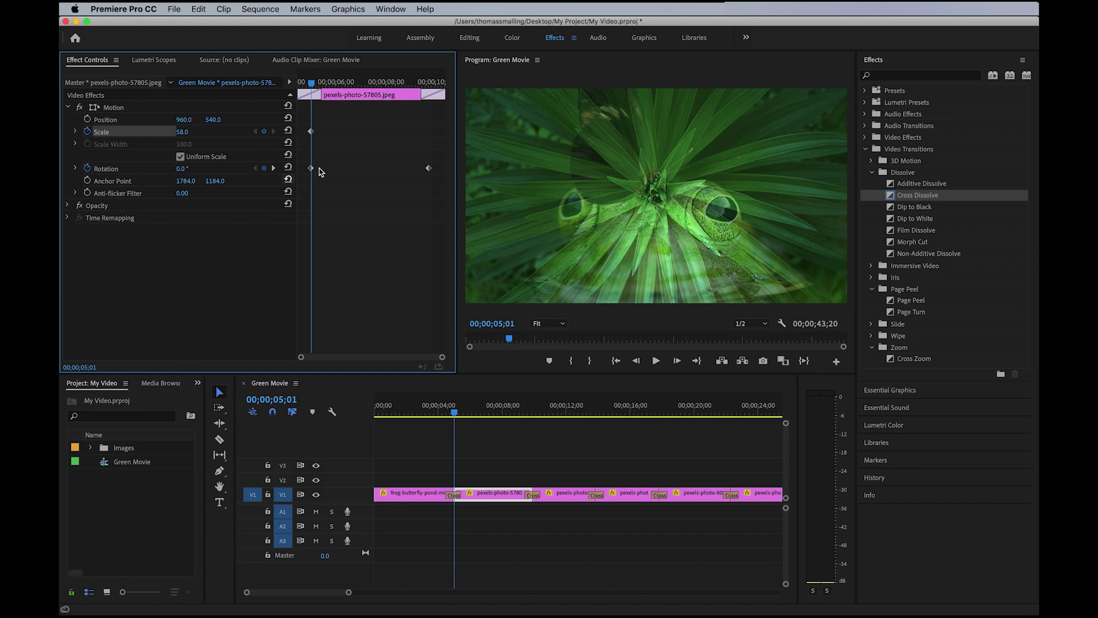
drag(314, 84, 431, 83)
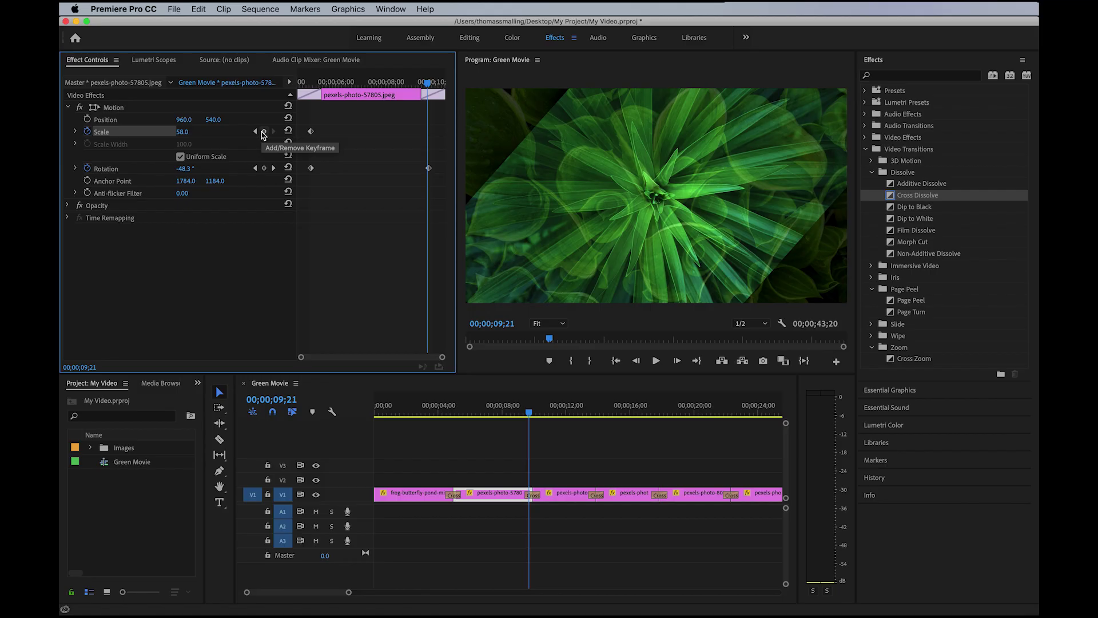
click(263, 132)
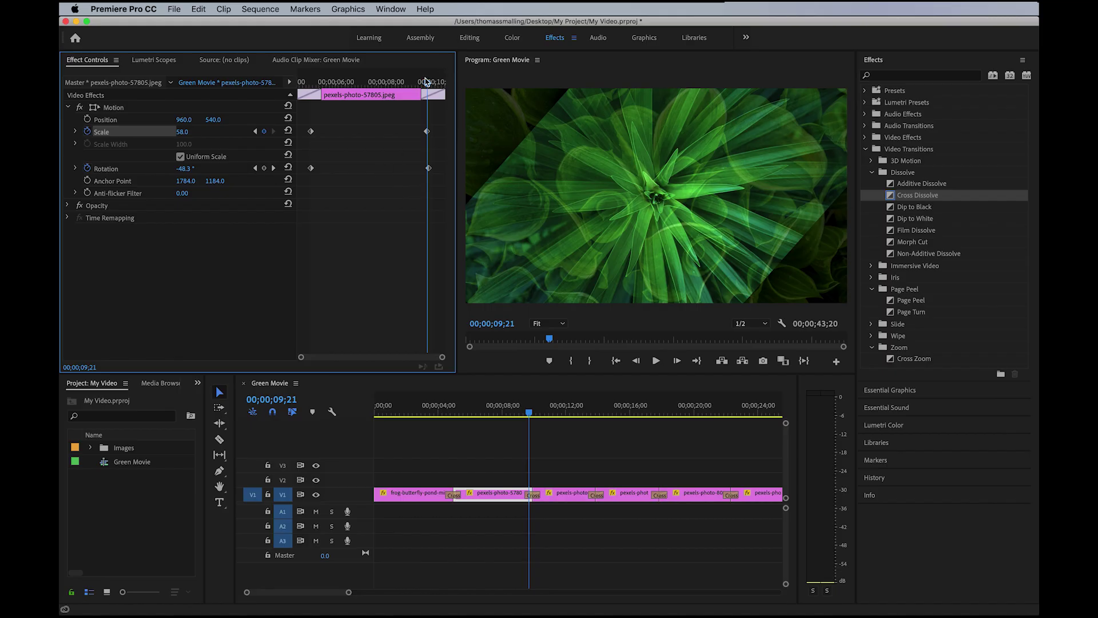
drag(428, 85, 408, 87)
drag(361, 90, 427, 87)
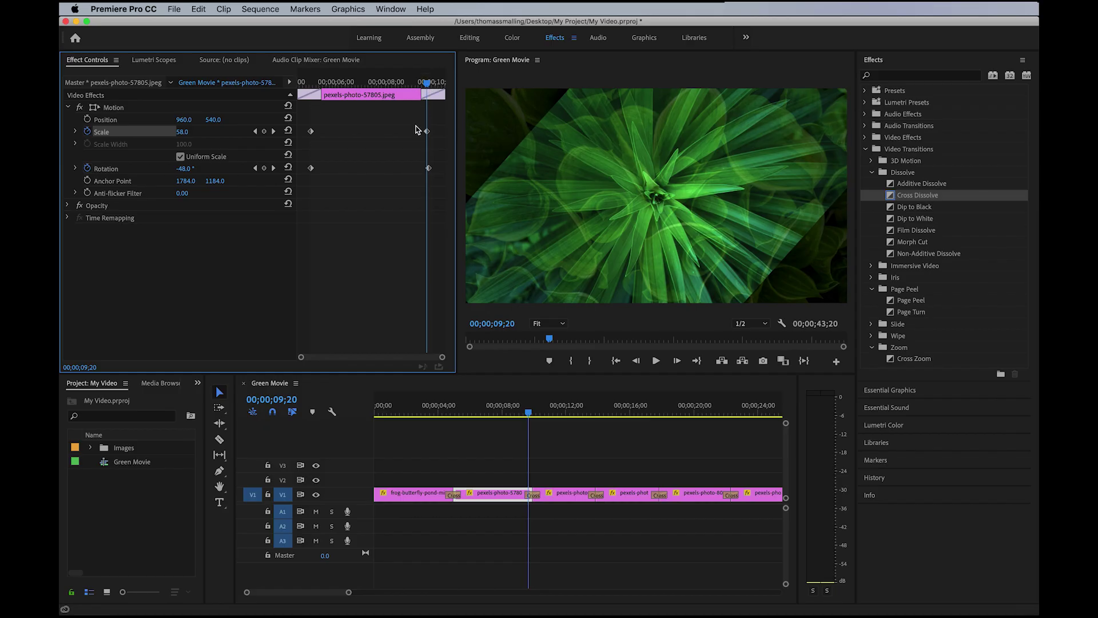
click(428, 132)
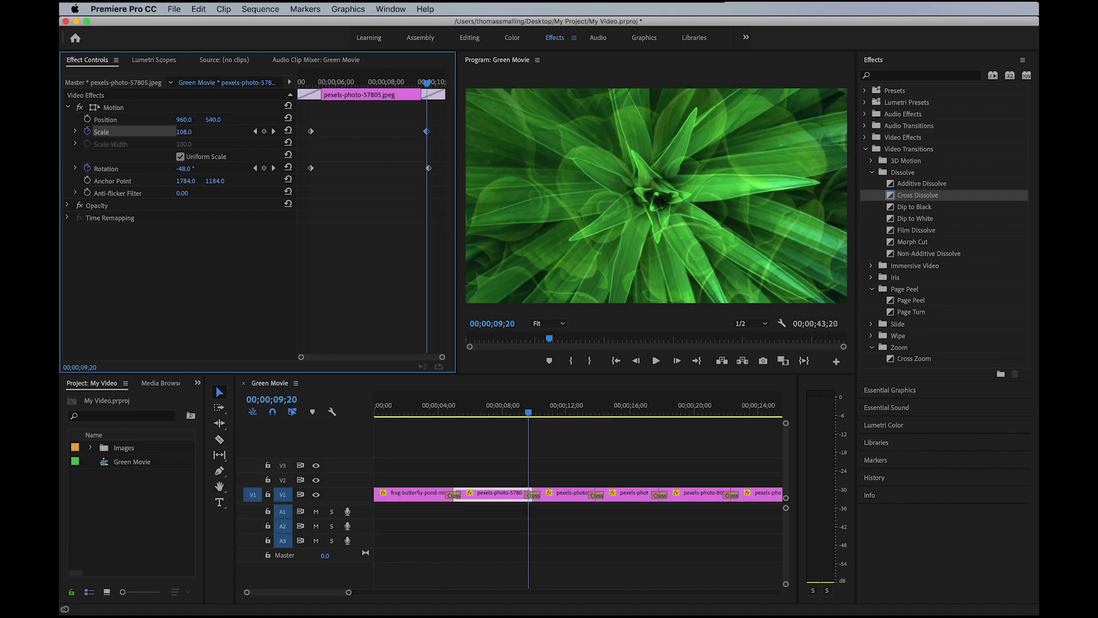
Scrub back through the pexels-photo-57805 clip and play the sequence from 00;00;00;00 to preview both animated clips.
drag(429, 85, 337, 89)
drag(465, 407, 366, 417)
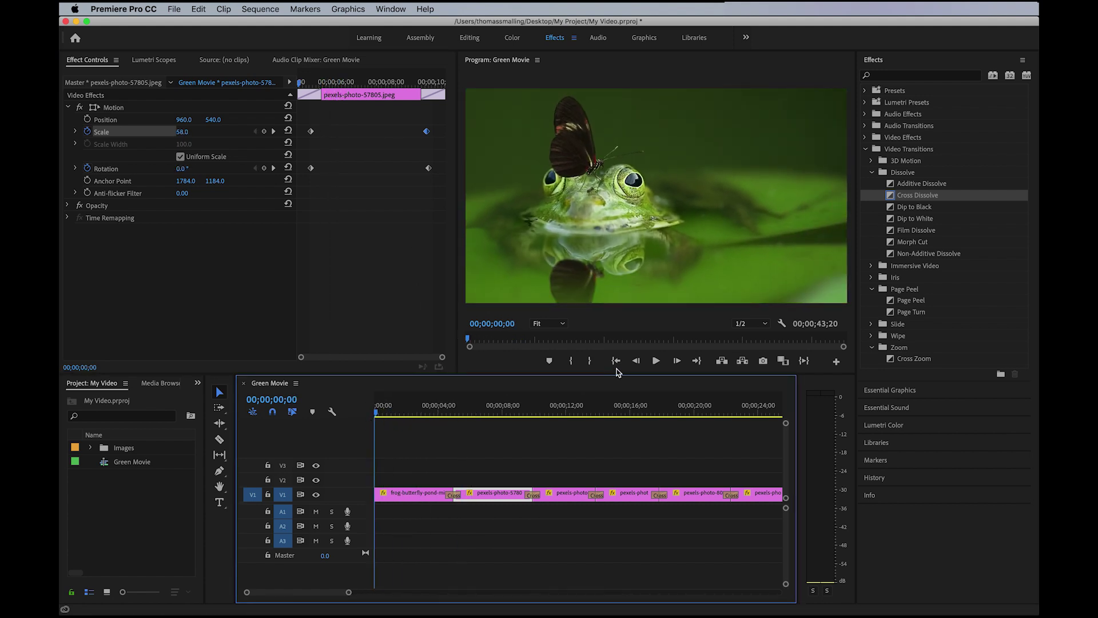
click(656, 361)
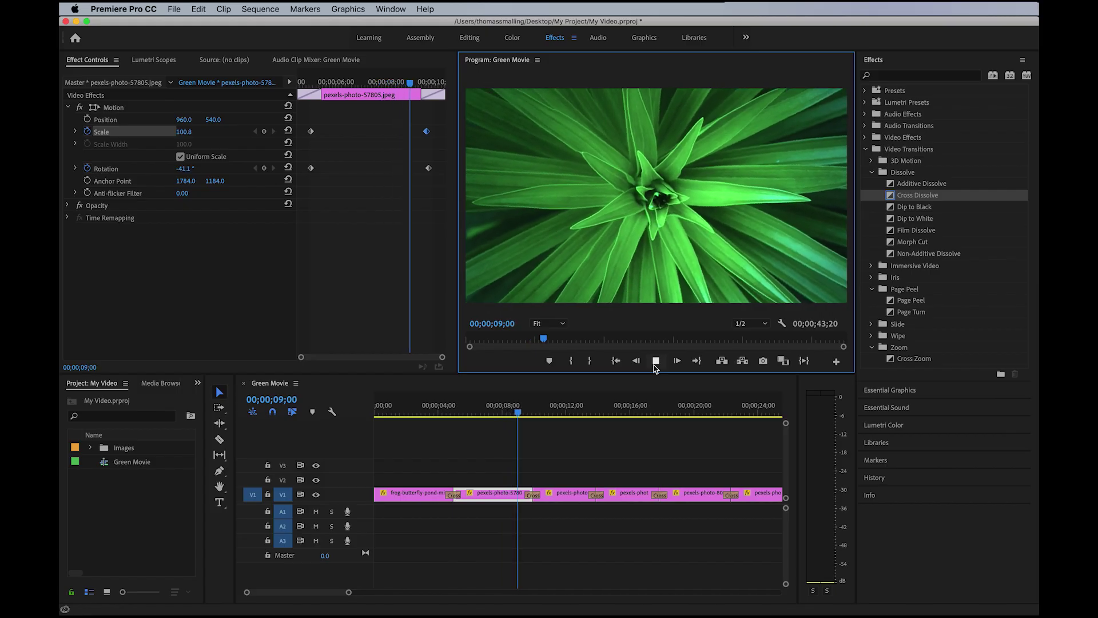
click(656, 364)
Add Position keyframes to the pexels-photo-119591 clip at 00;00;09;28 and 00;00;13;22.
click(535, 411)
drag(535, 412, 551, 413)
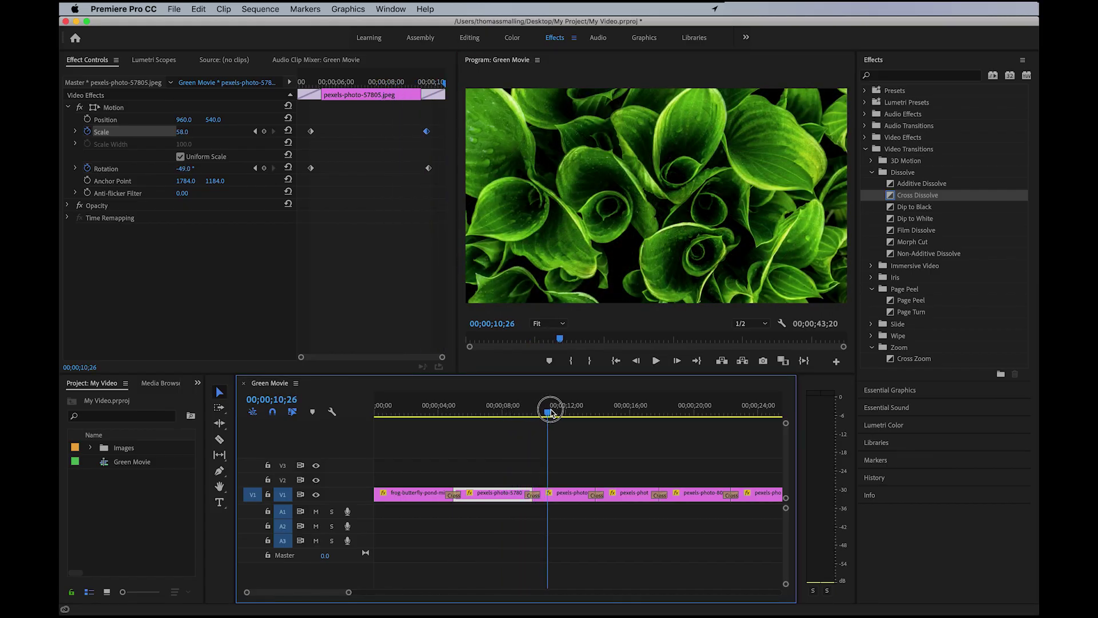
click(559, 500)
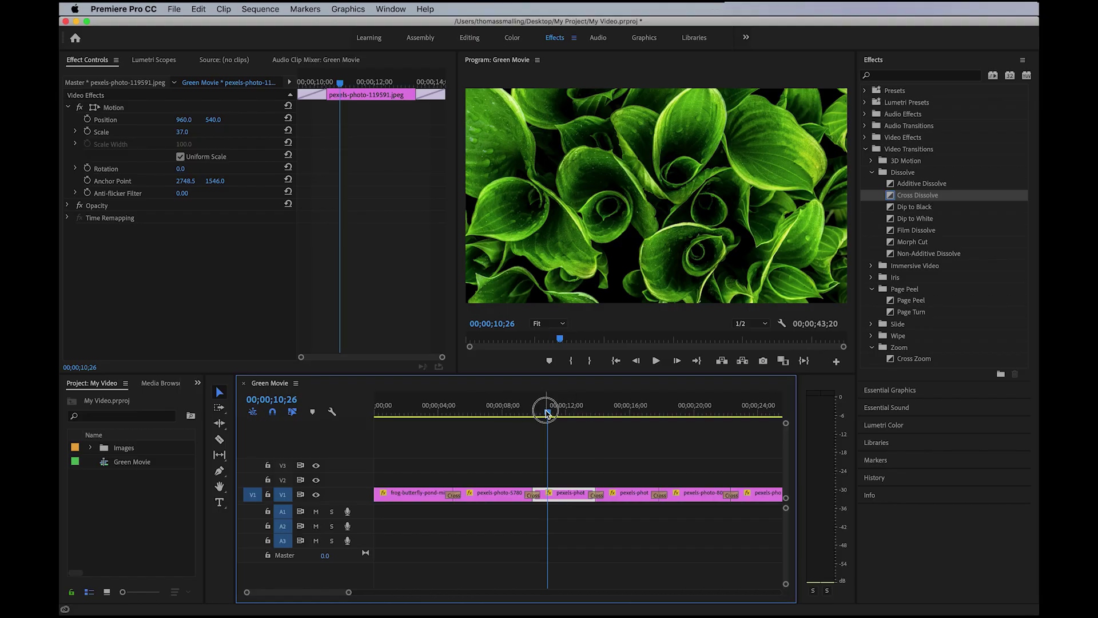
drag(548, 413, 533, 413)
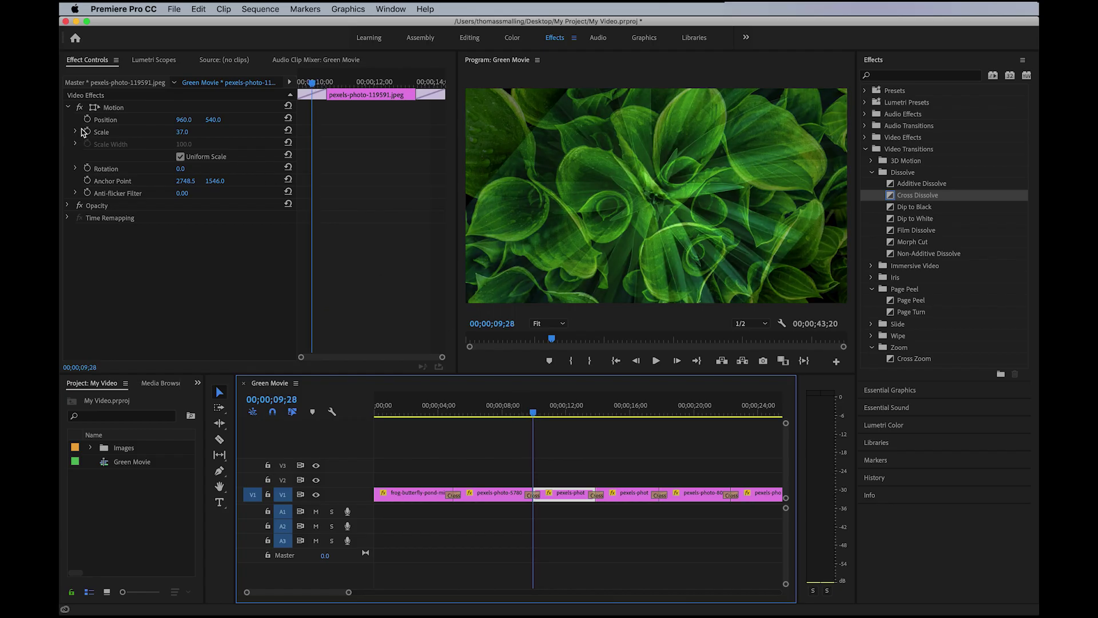
click(87, 119)
drag(543, 411, 595, 413)
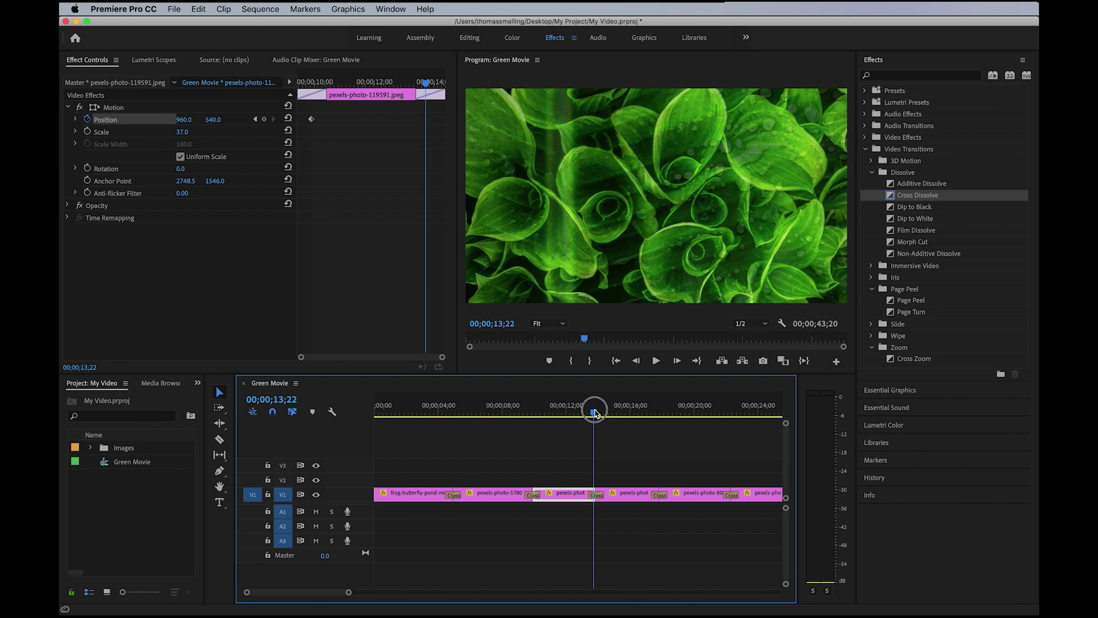
click(264, 119)
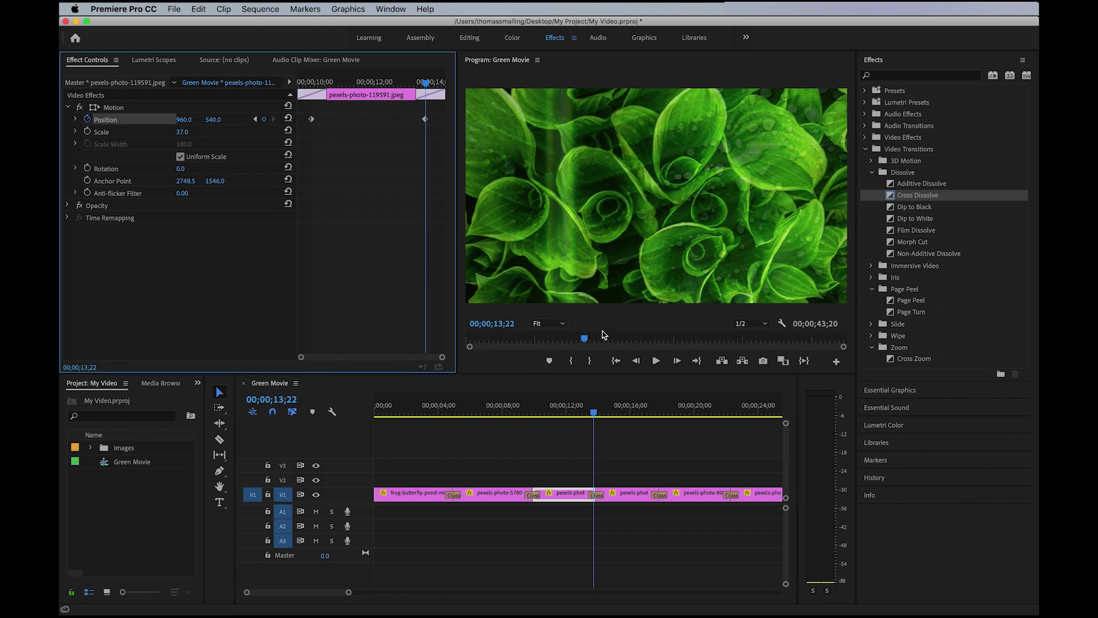
Set the pexels-photo-119591 clip's Scale to 54 and its horizontal Position to 442 at the first keyframe and 1022 at the second.
drag(593, 413, 534, 413)
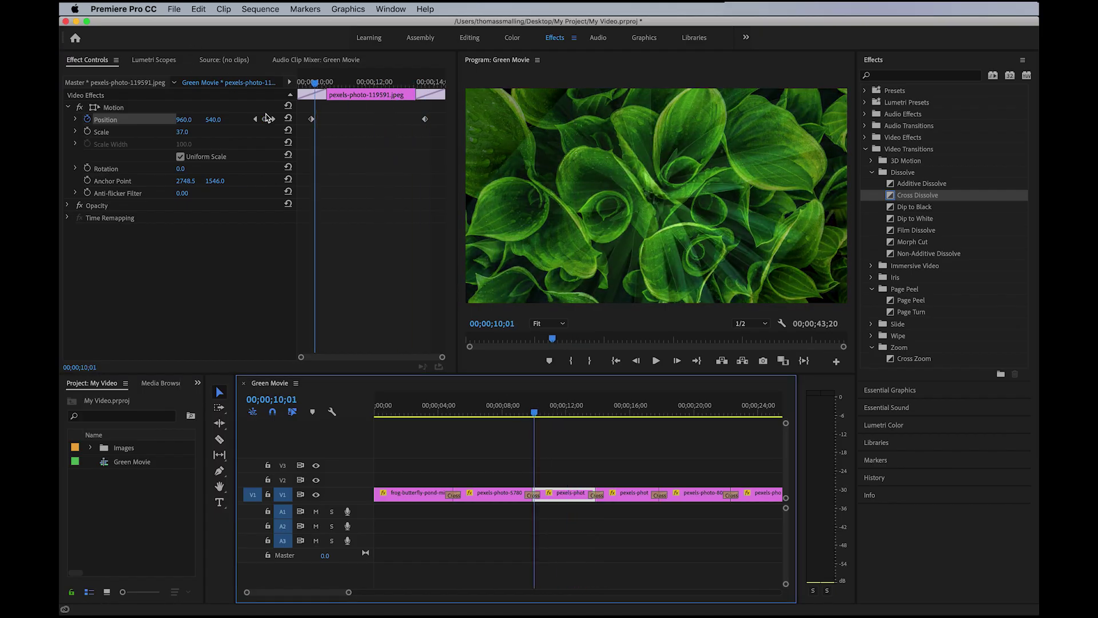
click(255, 119)
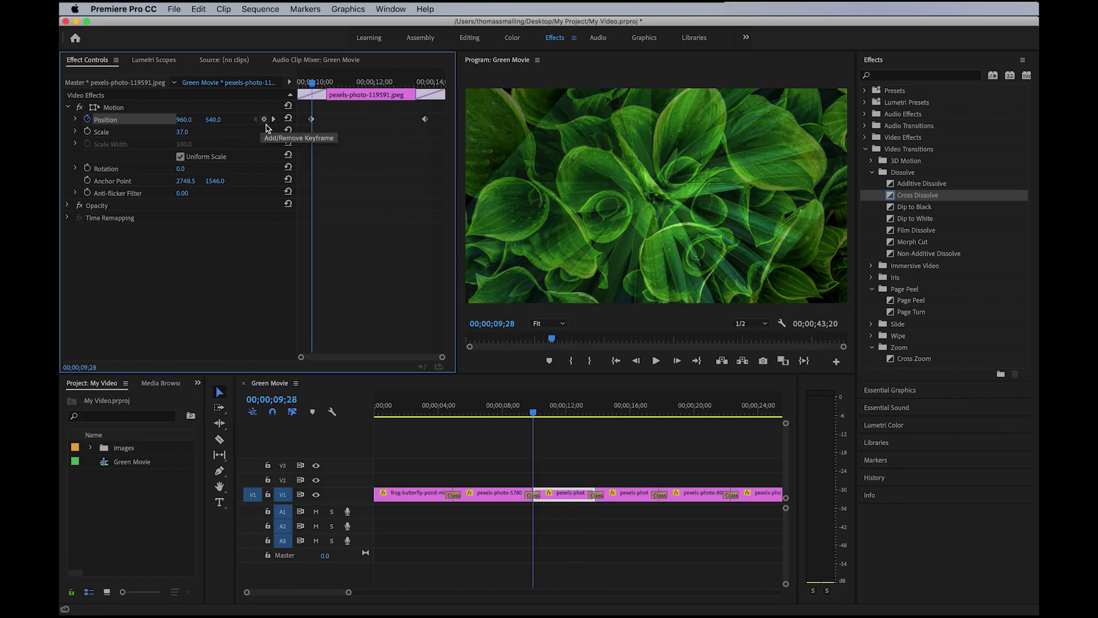
drag(183, 120, 152, 120)
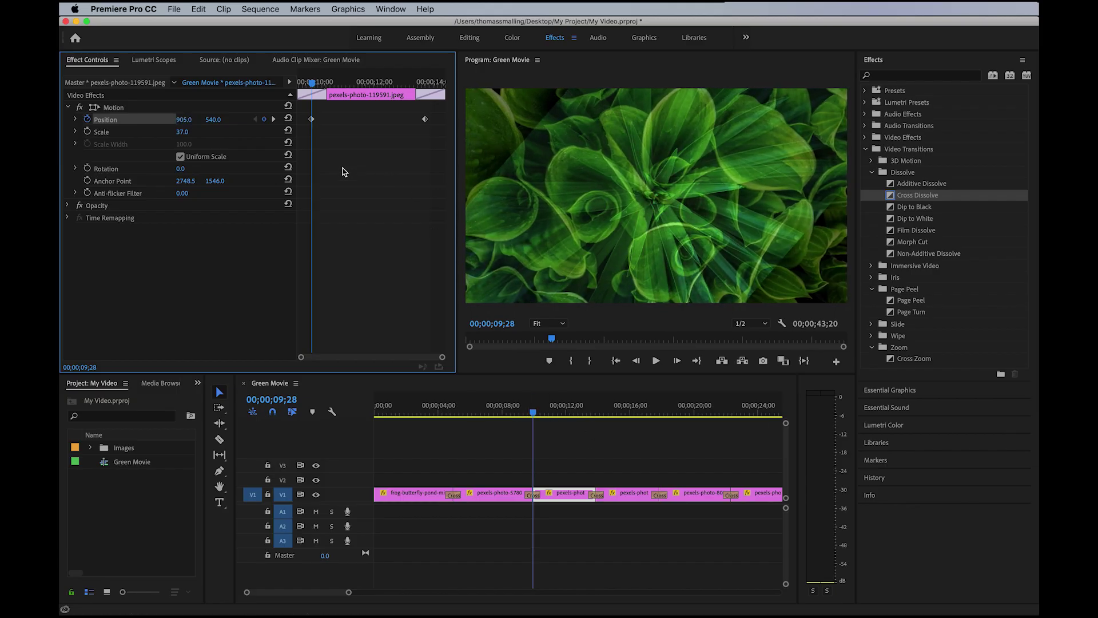
click(273, 120)
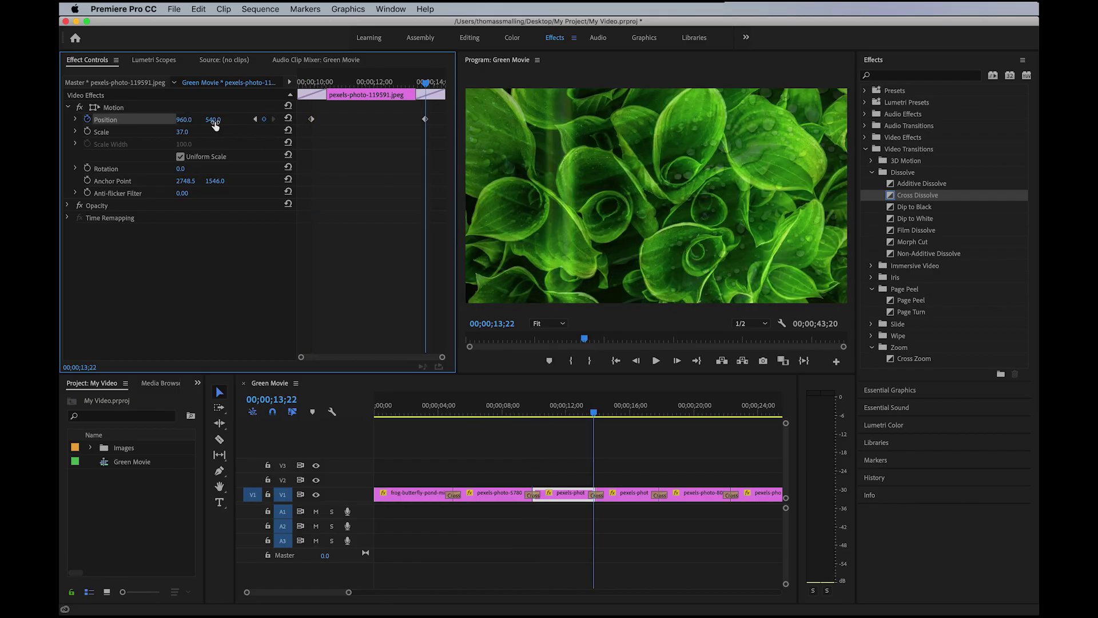
drag(184, 120, 217, 120)
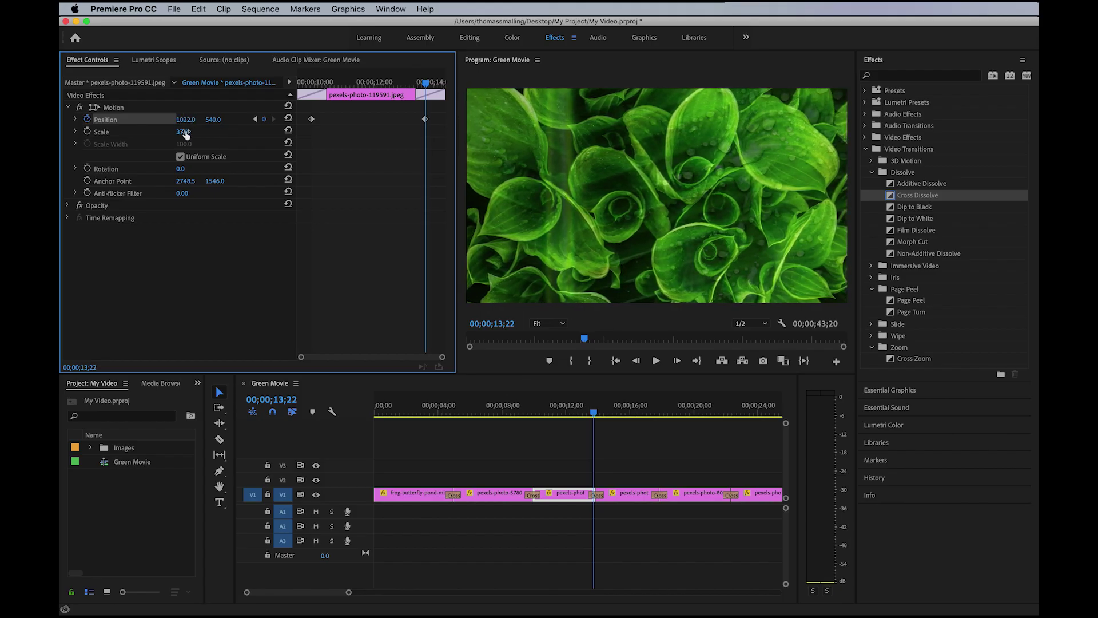
drag(182, 131, 192, 132)
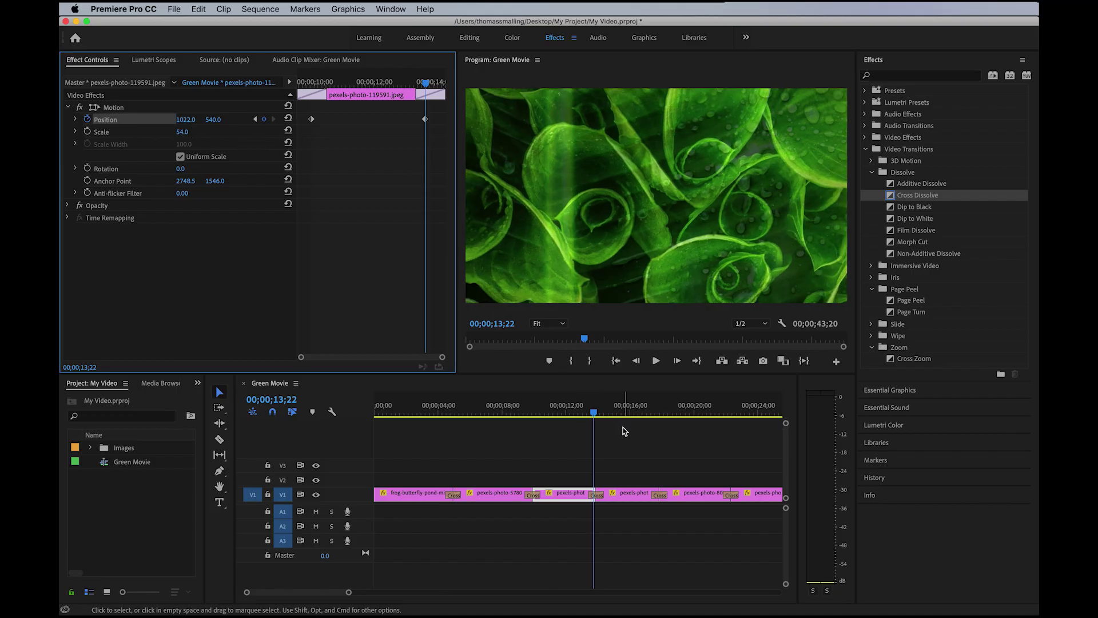
click(255, 119)
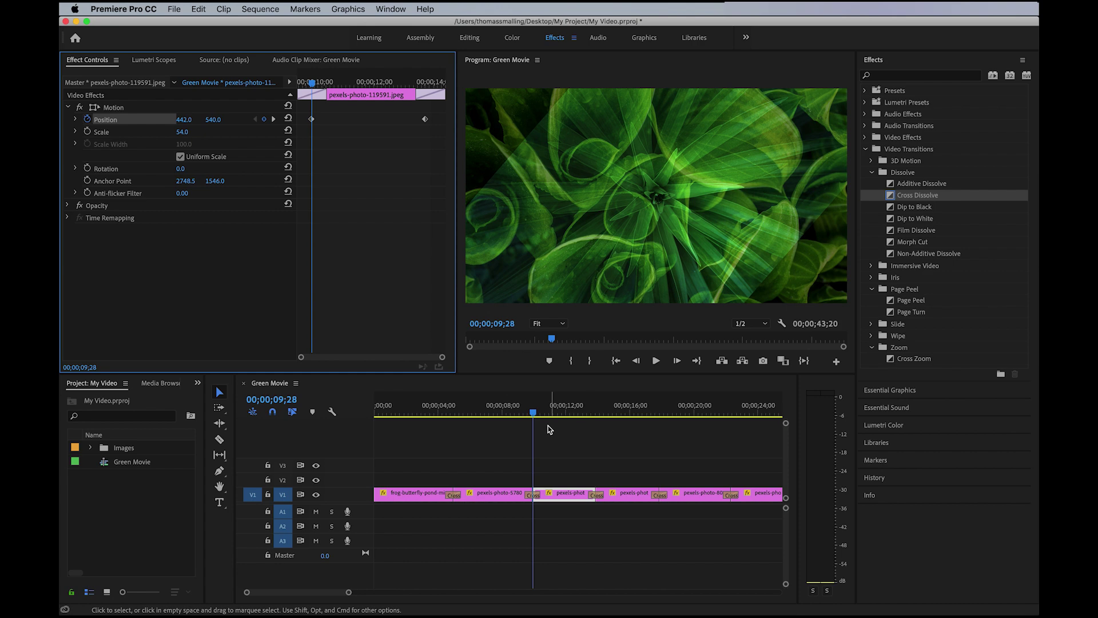
Add a middle Position keyframe at 00;00;12;02 and set its vertical Position to 634.
drag(533, 412, 558, 421)
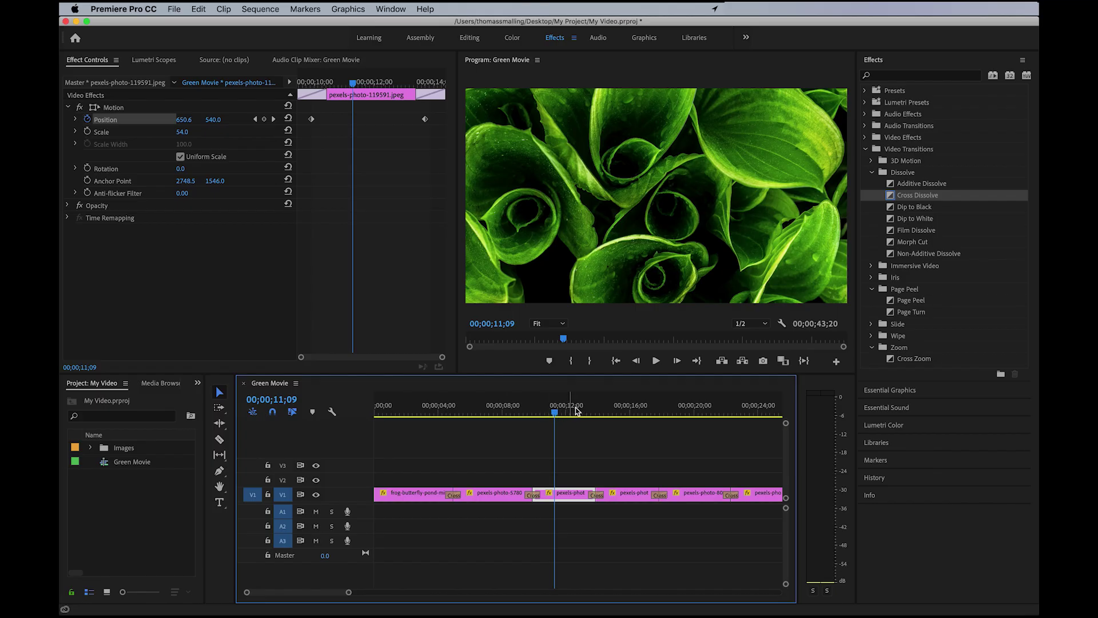
drag(569, 415, 569, 413)
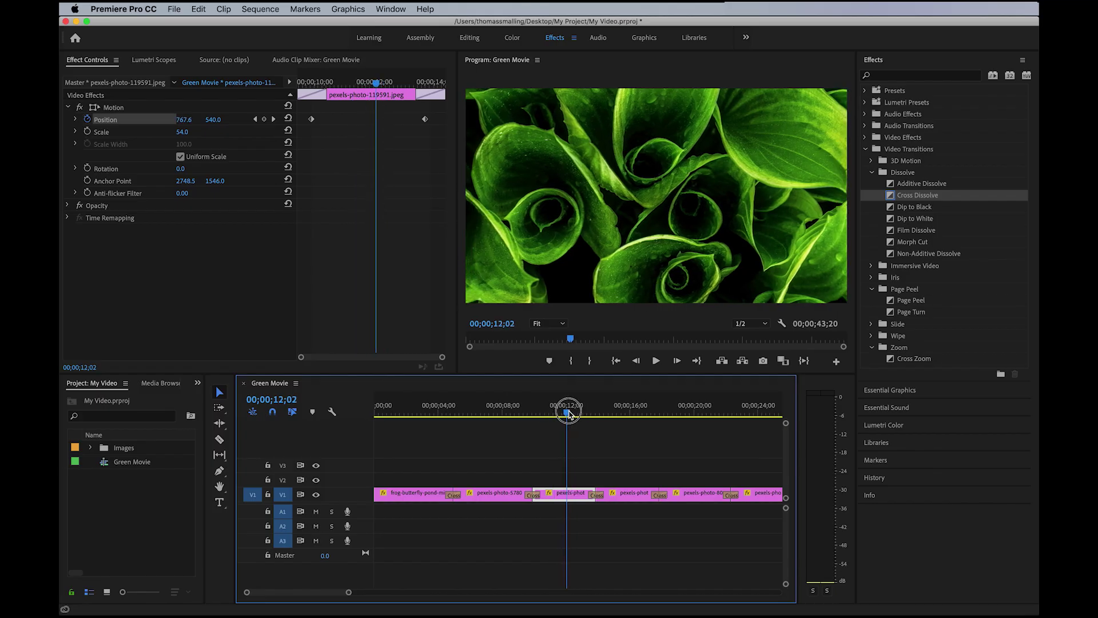
click(264, 119)
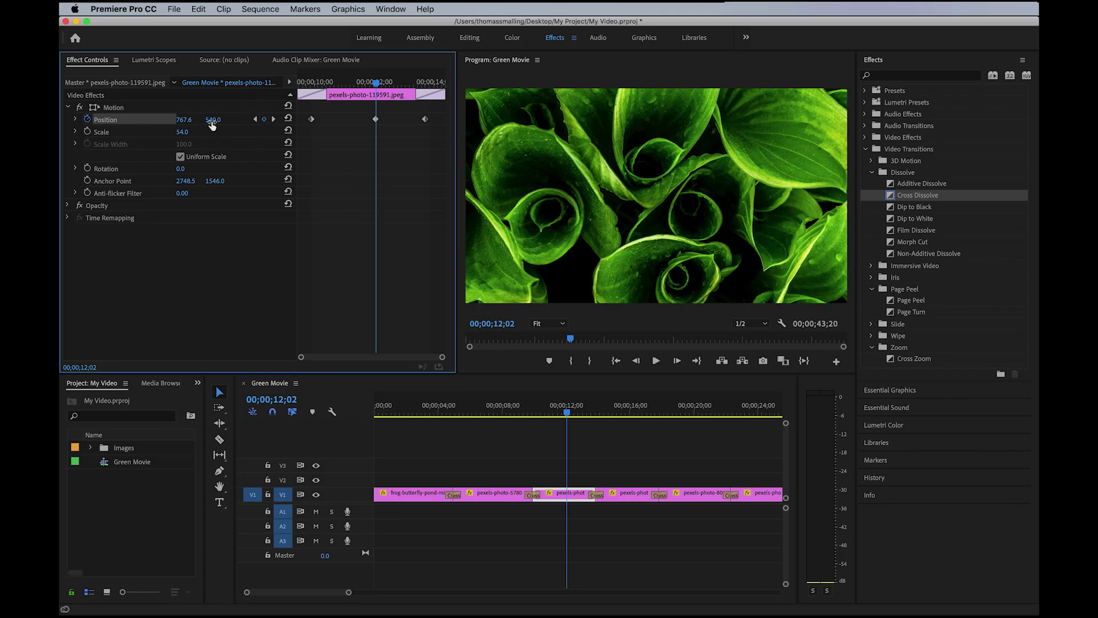
drag(212, 125, 266, 126)
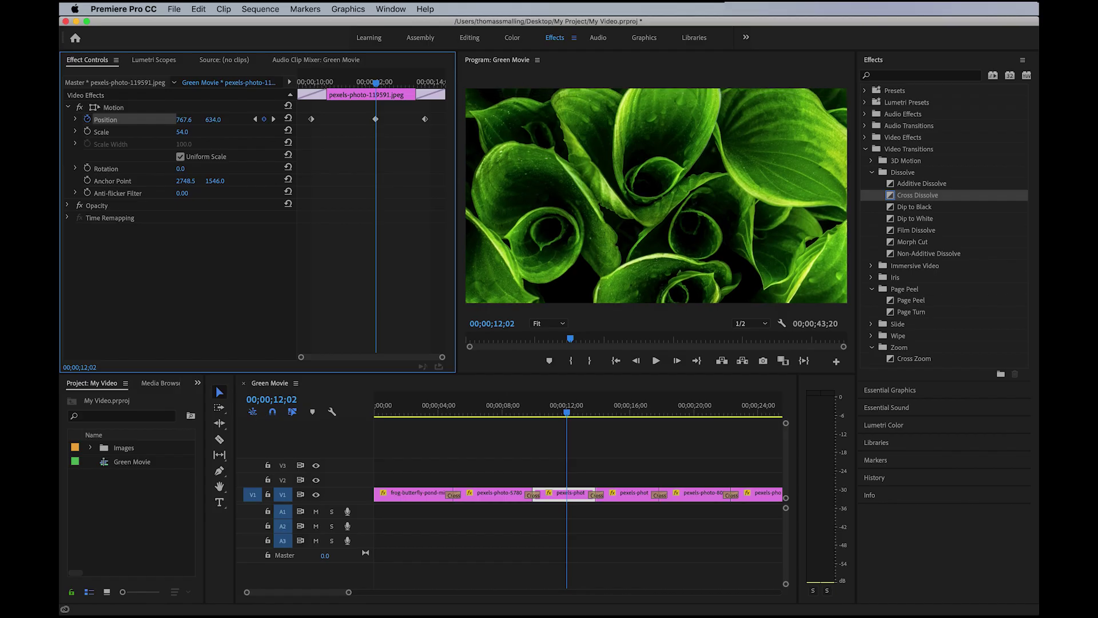
Scrub back to check the vertical movement and remove the middle Position keyframe from the pexels-photo-119591 clip.
mouse_move(567, 411)
mouse_down()
mouse_move(538, 414)
mouse_move(593, 412)
mouse_move(549, 414)
mouse_move(585, 412)
mouse_move(549, 417)
mouse_move(586, 412)
mouse_move(560, 416)
mouse_up()
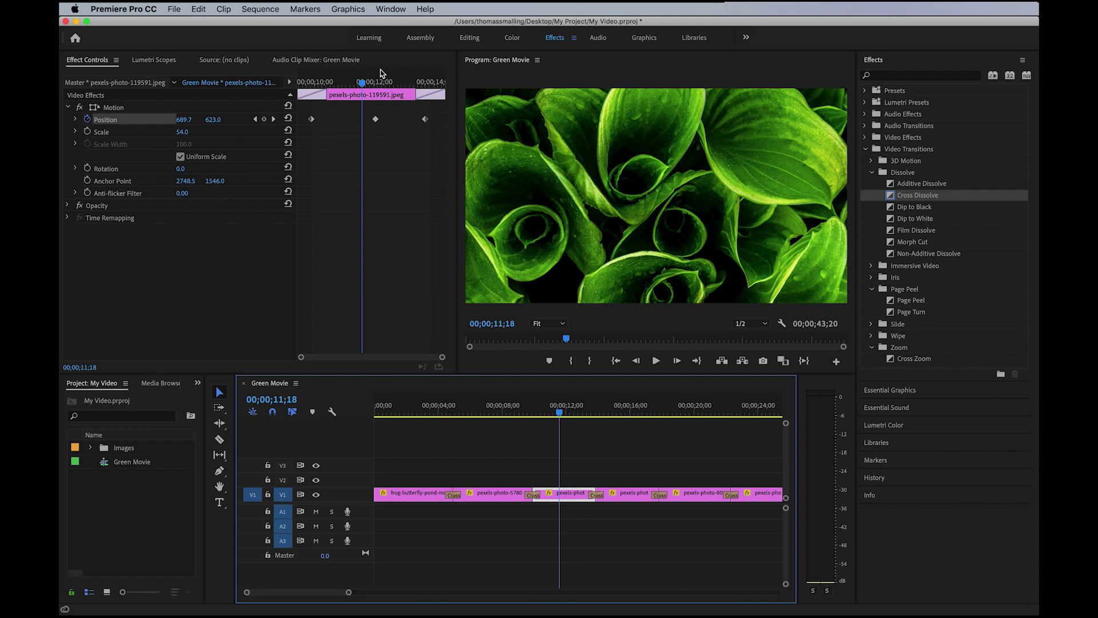
drag(376, 123, 377, 148)
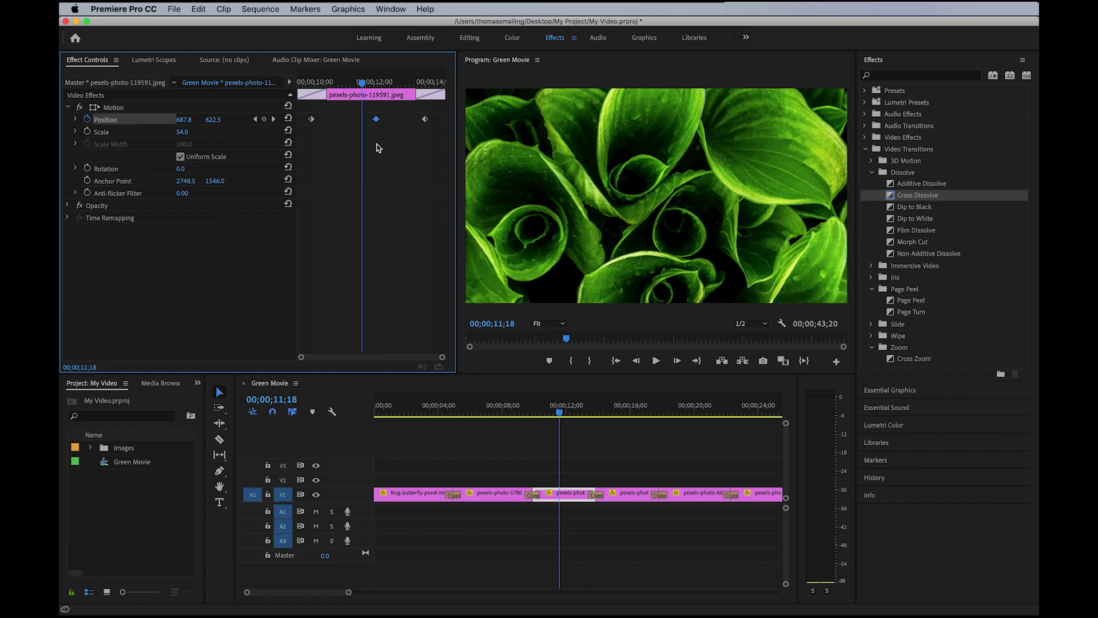
click(262, 121)
click(377, 120)
click(273, 121)
click(264, 120)
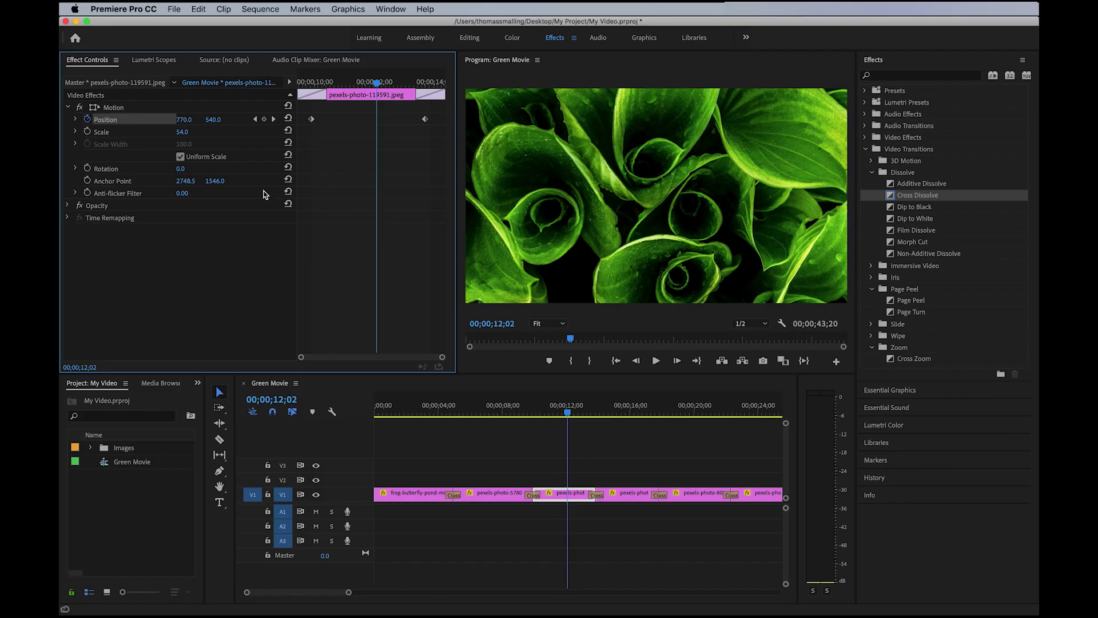
Add Opacity keyframes to the pexels-photo-119591 clip at 00;00;12;02 and 00;00;10;20, and scrub through the sequence.
click(68, 207)
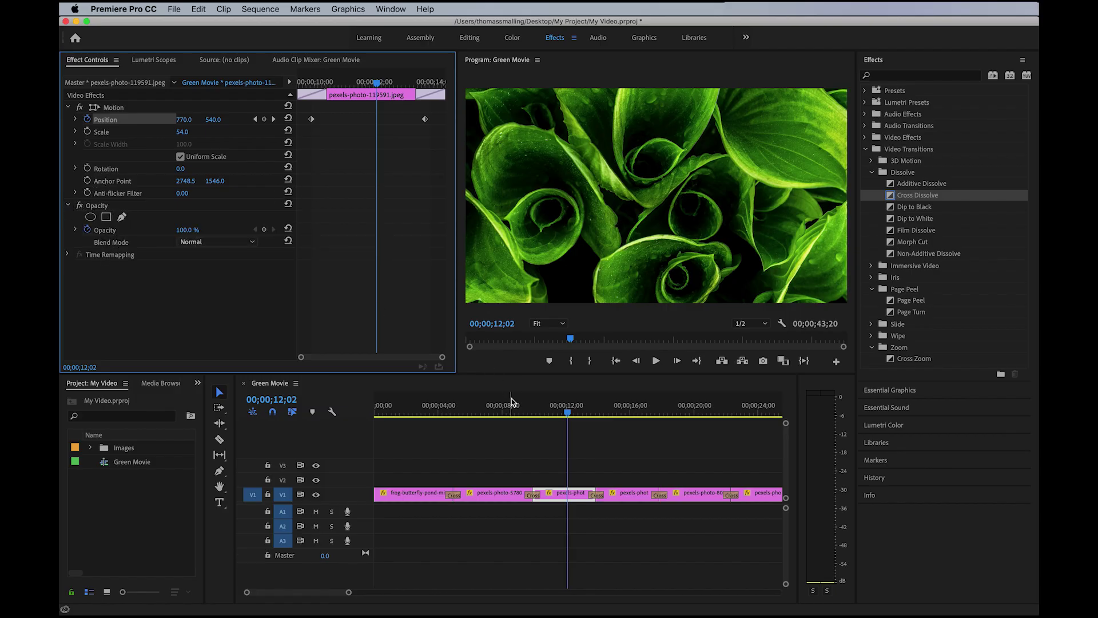
click(264, 229)
drag(362, 83, 337, 84)
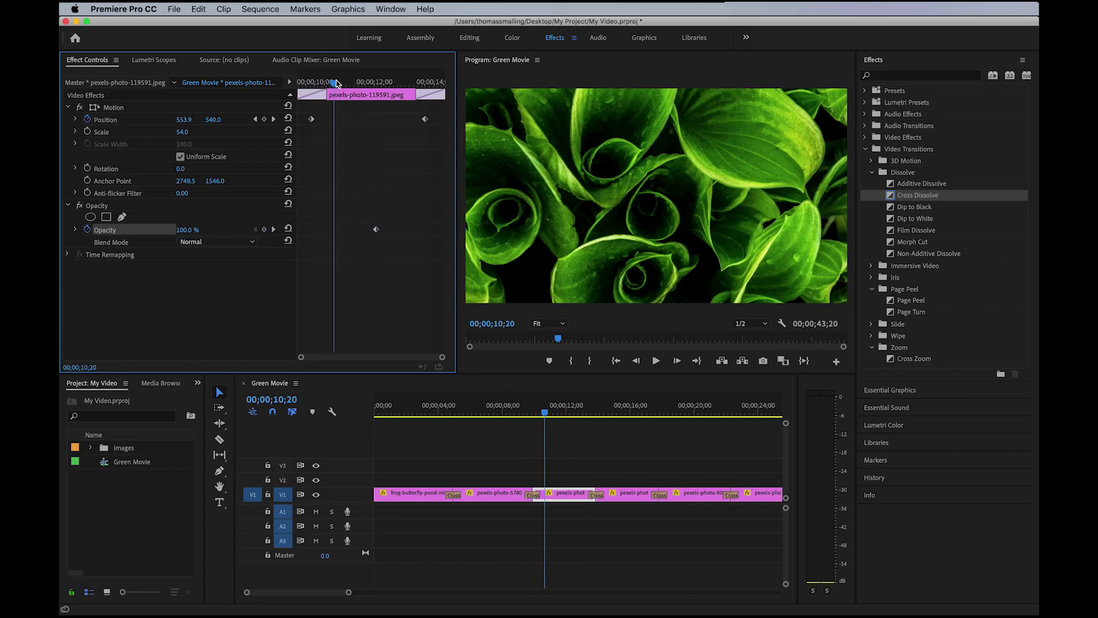
click(265, 229)
drag(338, 85, 379, 84)
drag(188, 234, 164, 234)
mouse_move(370, 83)
mouse_down()
mouse_move(357, 84)
mouse_move(386, 84)
mouse_move(331, 84)
mouse_move(378, 83)
mouse_up()
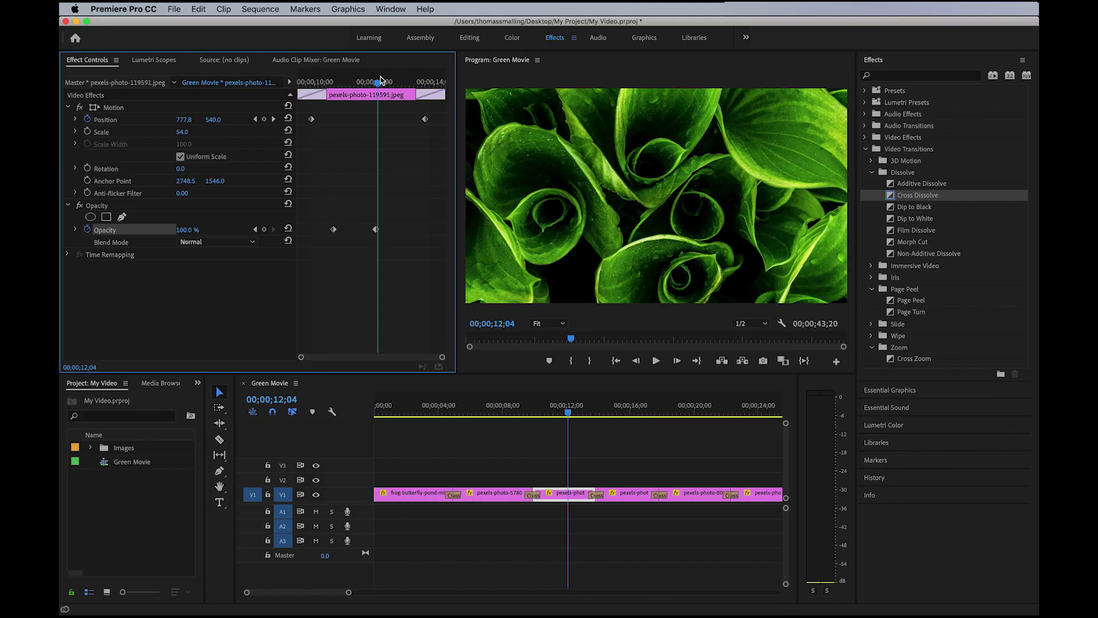
drag(401, 407, 560, 413)
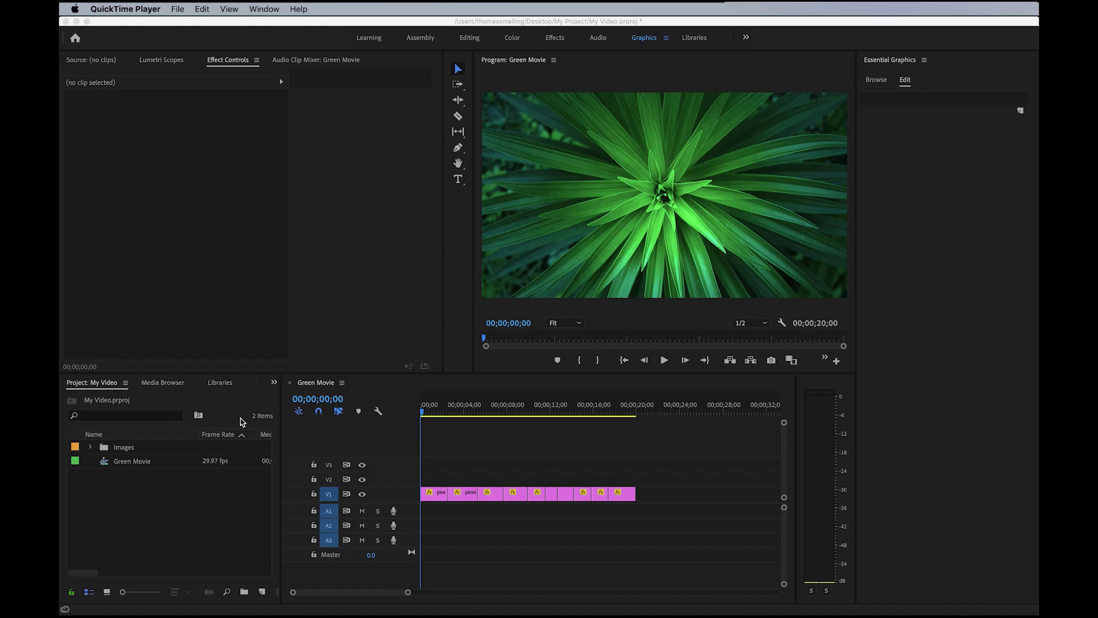
Scrub through the shortened Green Movie sequence, play it from 00;00;13;18 and stop on the clover clip at 00;00;17;24.
click(444, 408)
mouse_move(429, 407)
mouse_down()
mouse_move(626, 416)
mouse_move(442, 413)
mouse_up()
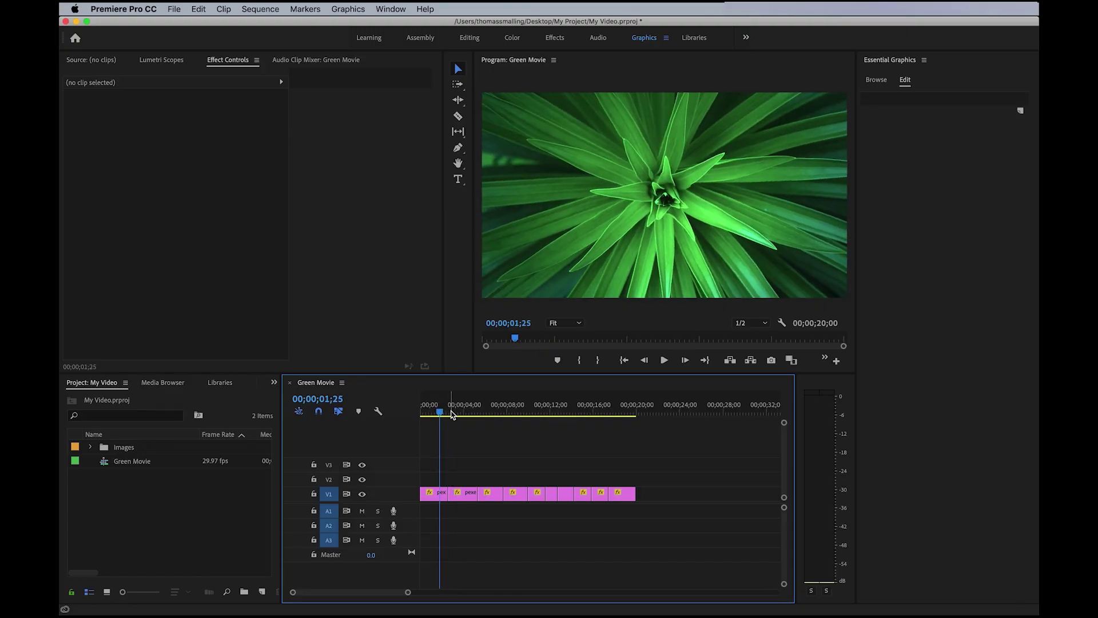
drag(624, 412, 570, 407)
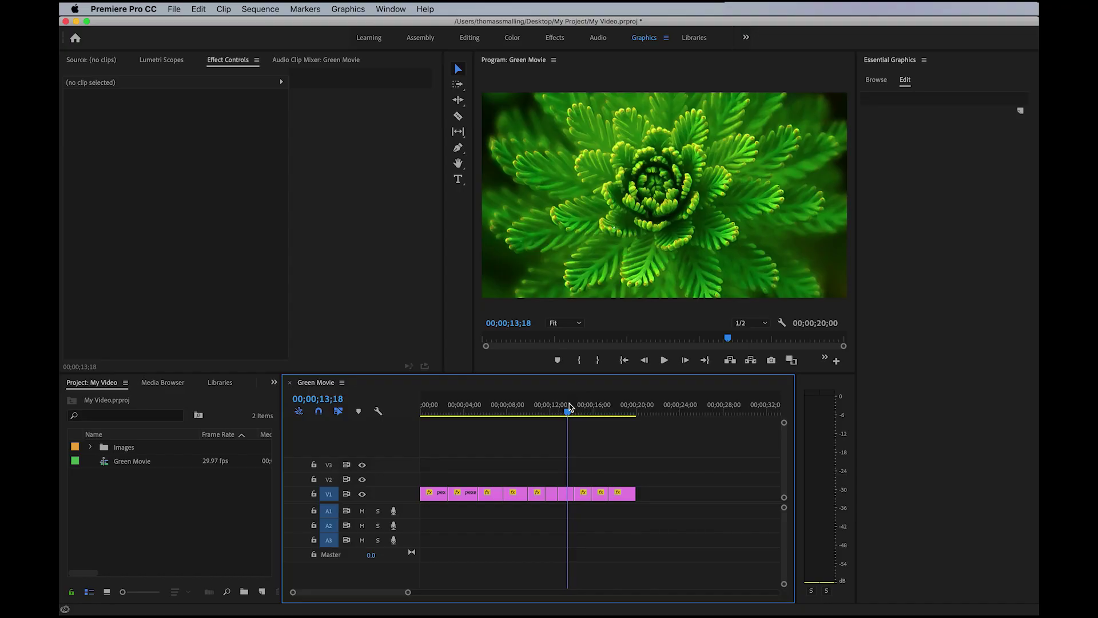
key(space)
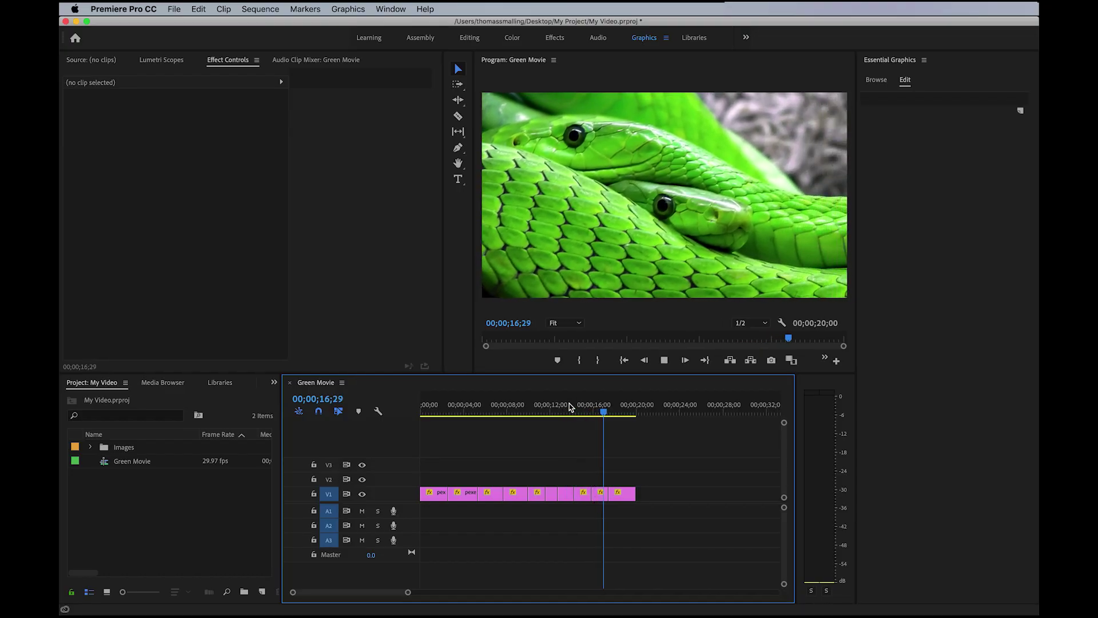
key(space)
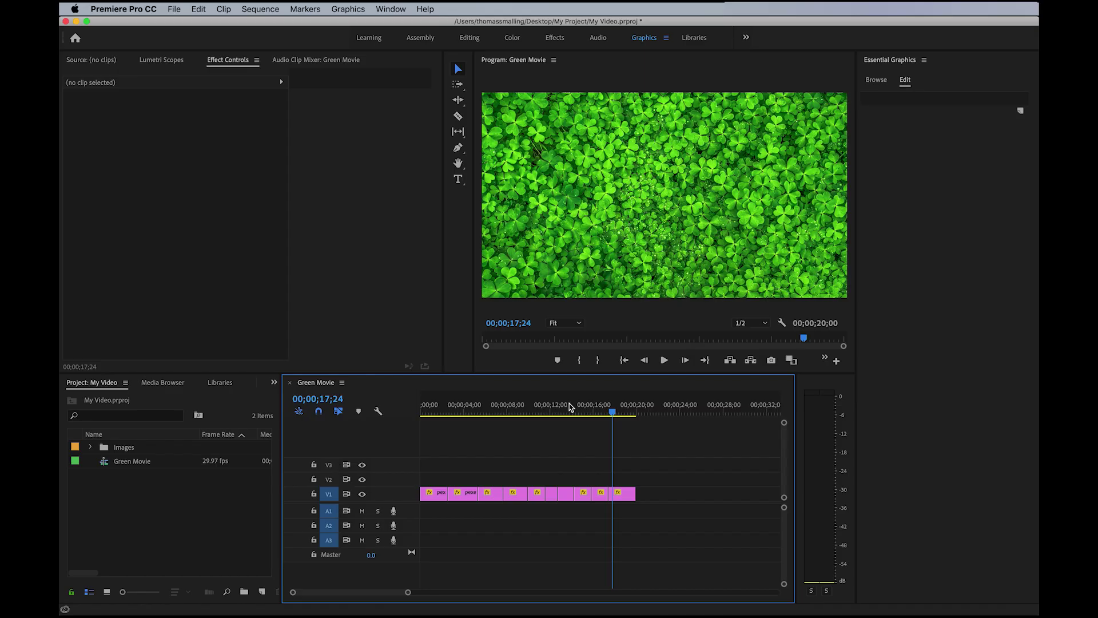
Switch to Adobe Illustrator and save the Title.ai document with the clover-filled Green lettering.
mouse_move(550, 614)
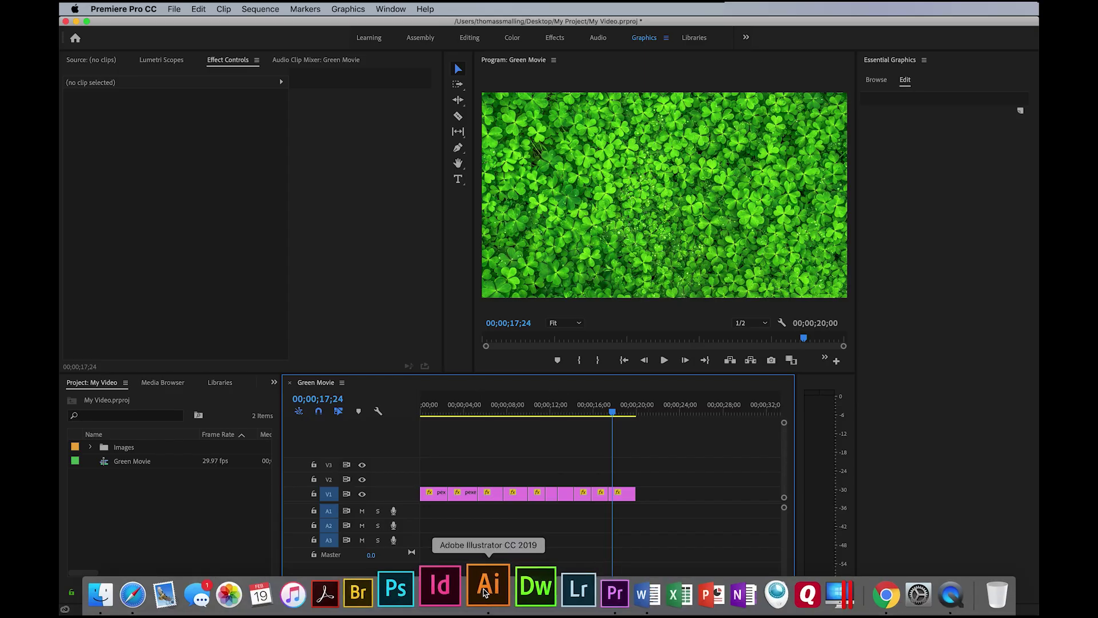
click(486, 589)
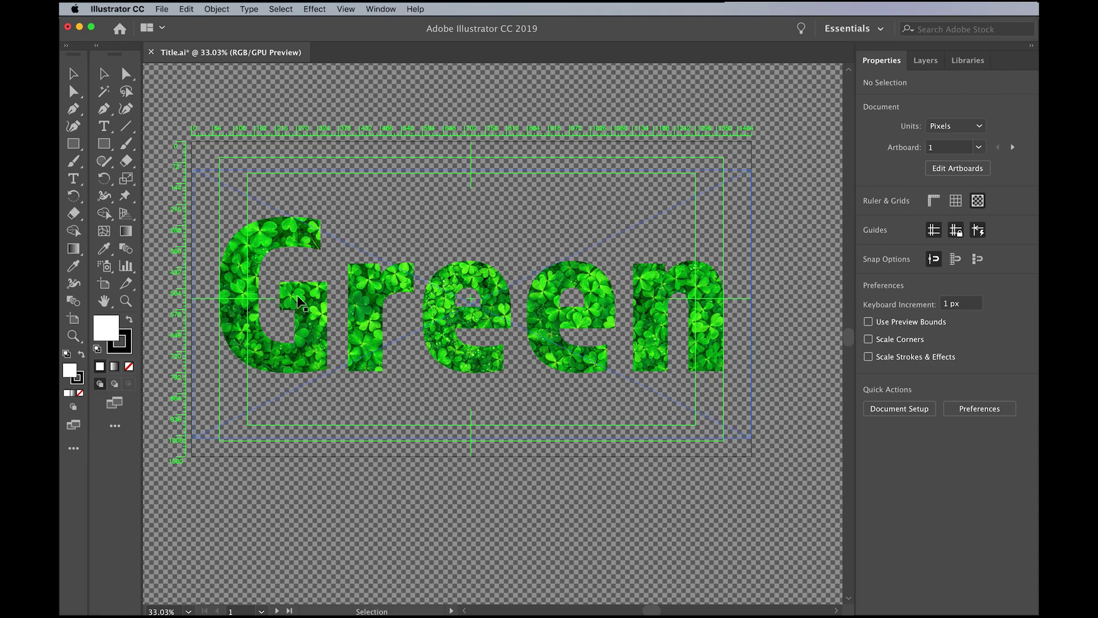
click(162, 8)
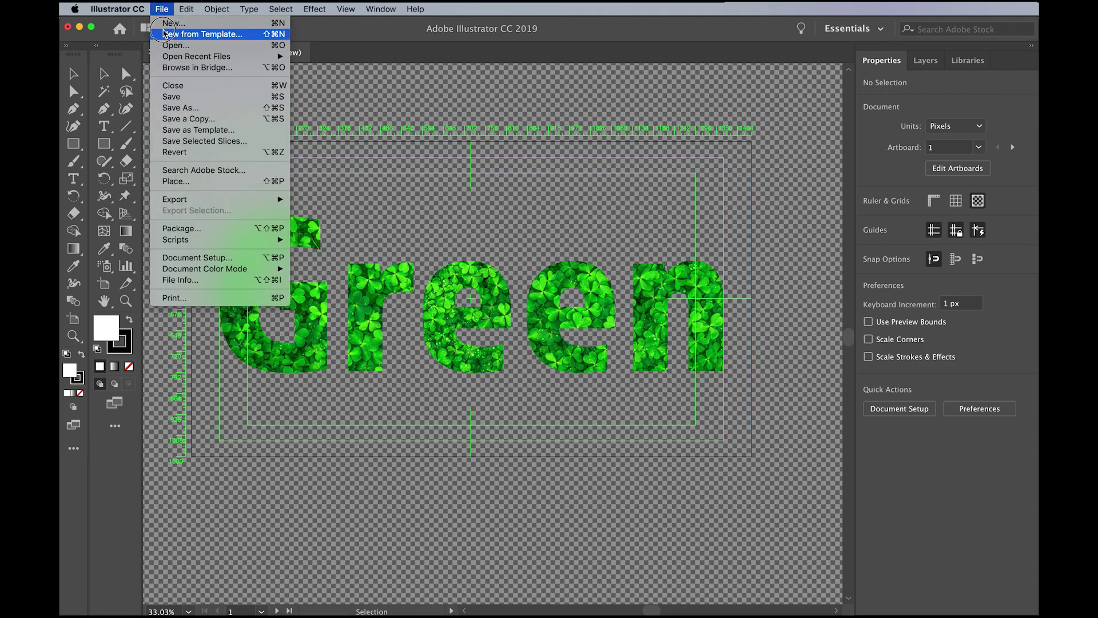
click(173, 97)
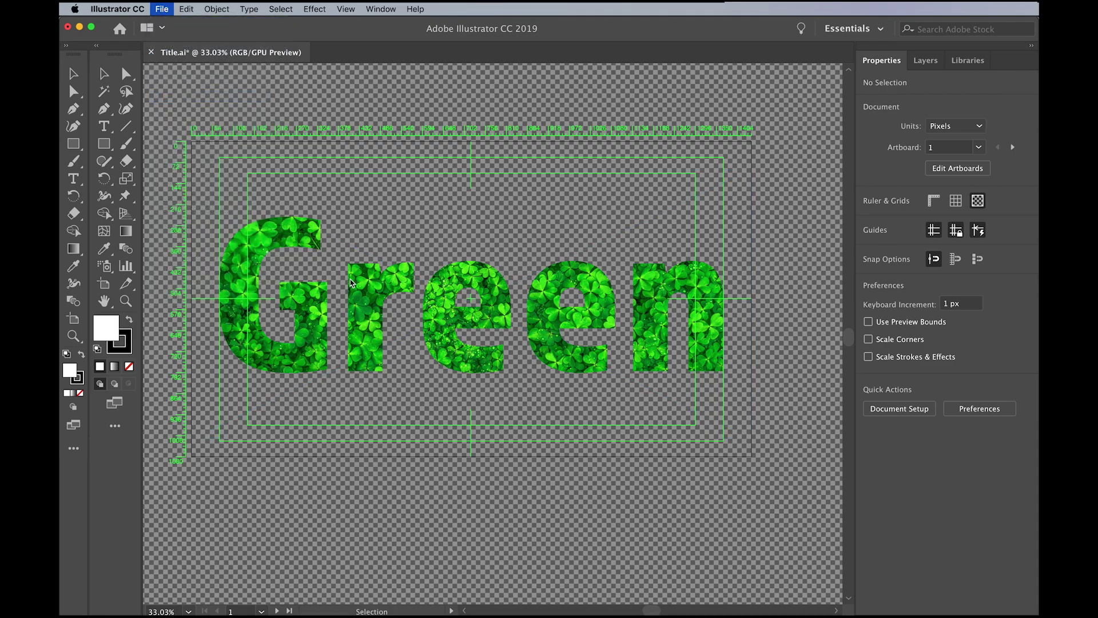
Switch to Premiere Pro, create a bin named Graphics in the My Video project and open it.
mouse_move(372, 598)
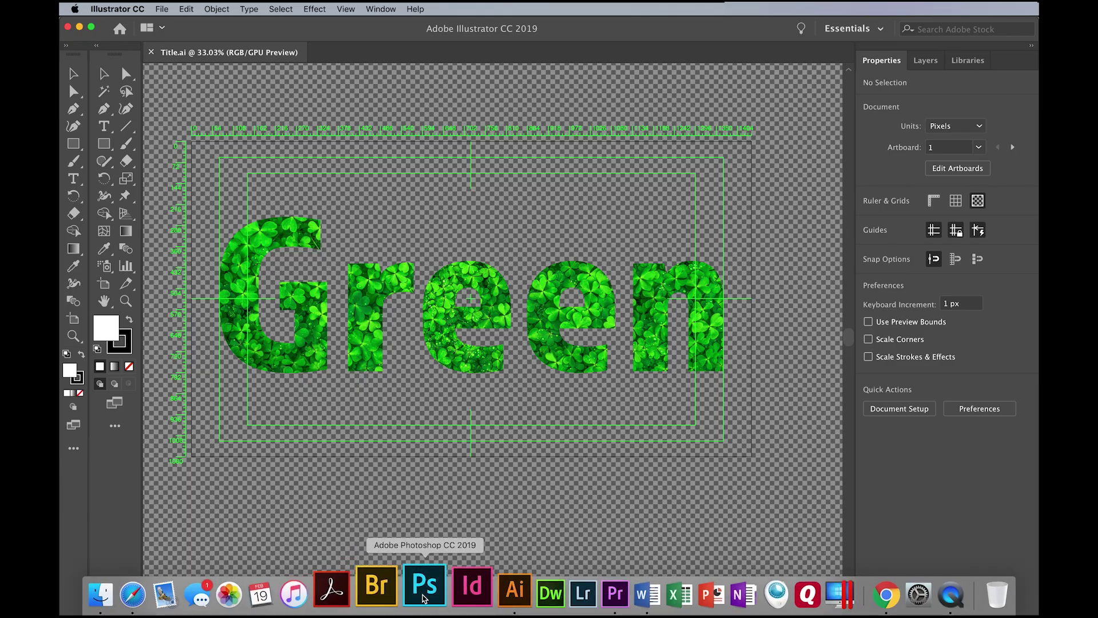
click(612, 591)
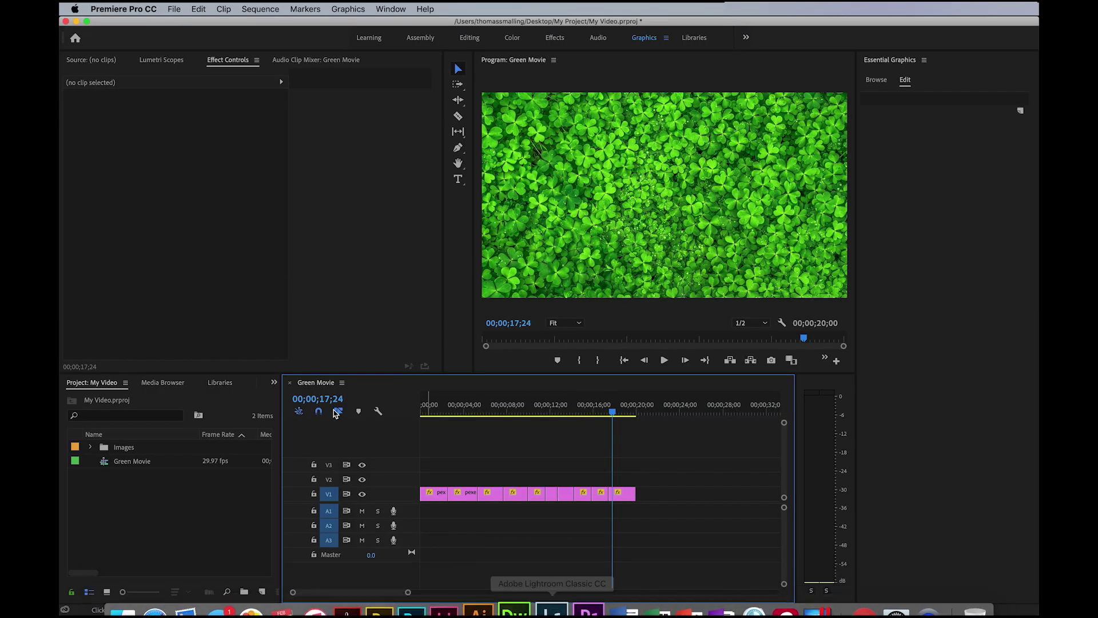
right_click(131, 487)
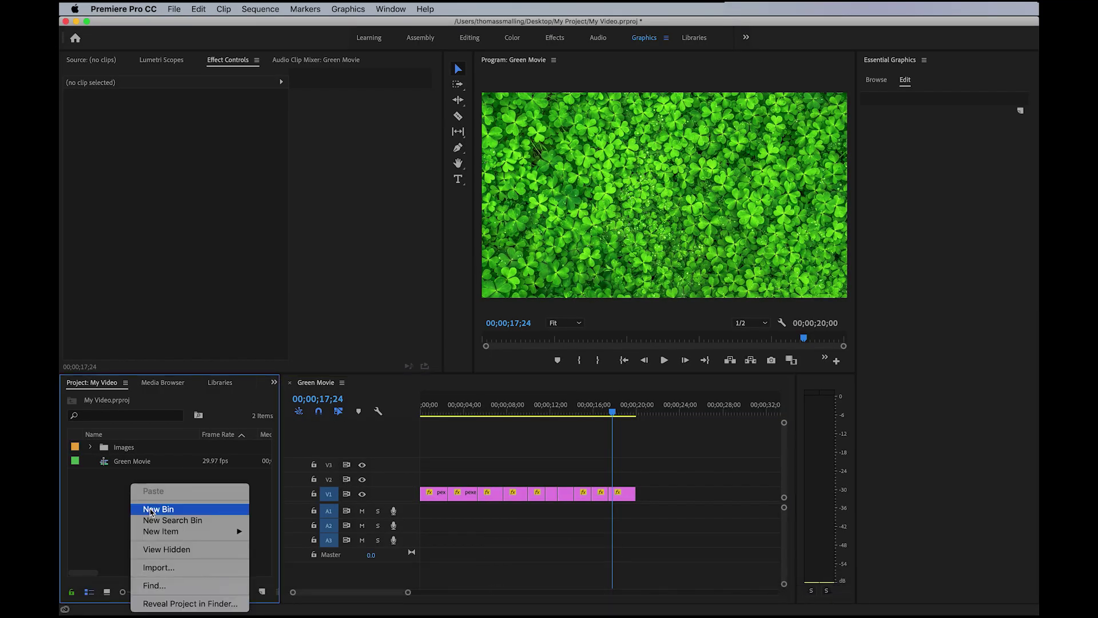
click(151, 509)
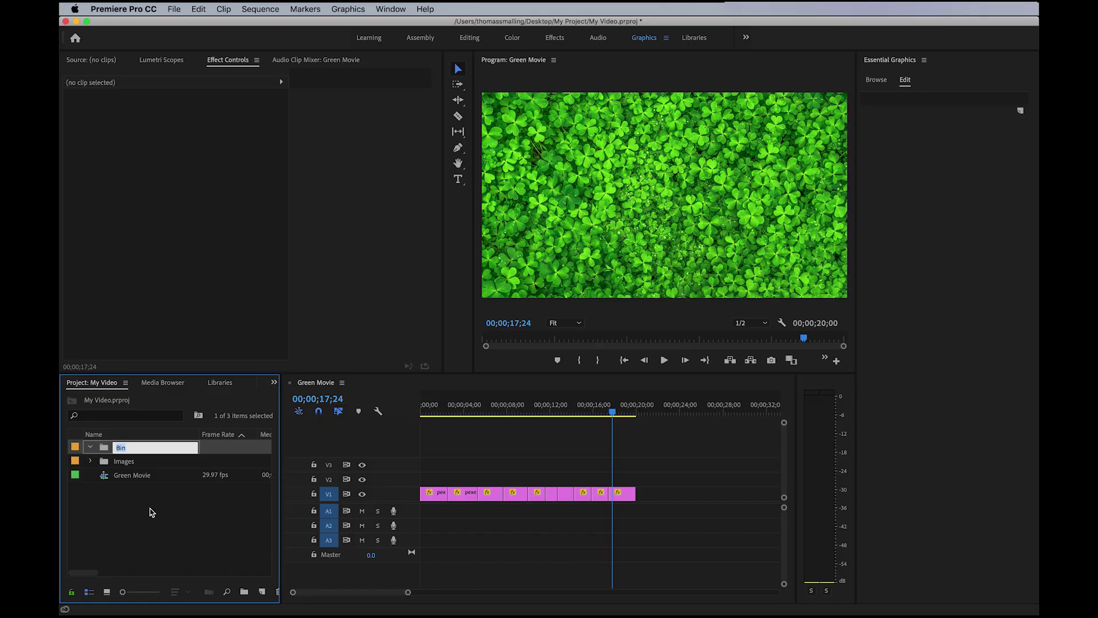
text(Graphics)
key(Tab)
double_click(104, 448)
Import Title.ai from the My Project Graphics folder into the Graphics bin.
right_click(121, 466)
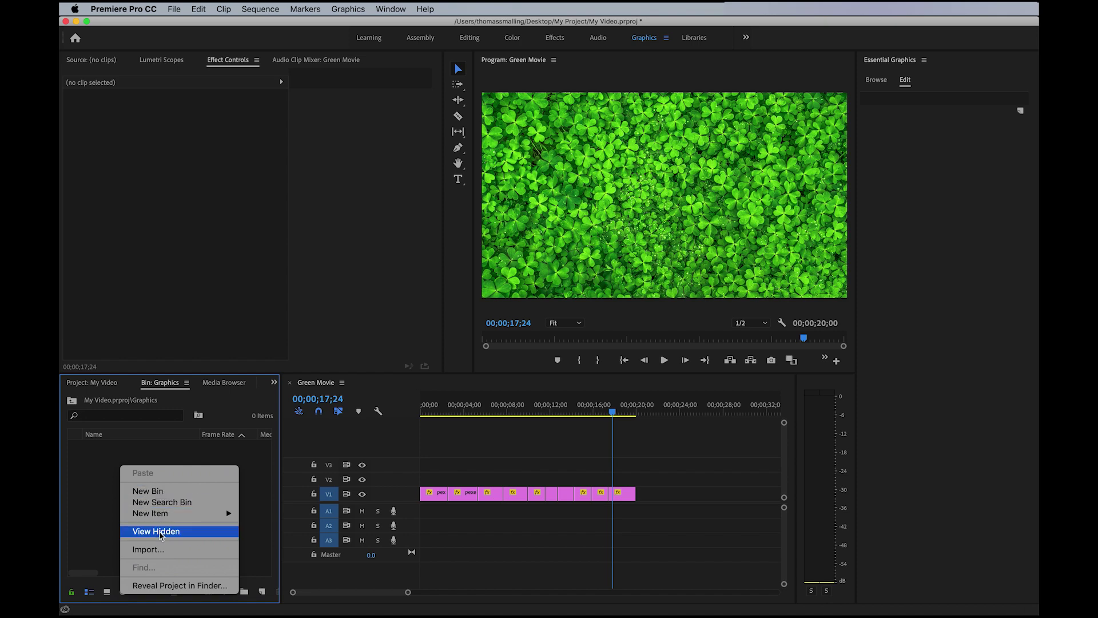
click(158, 552)
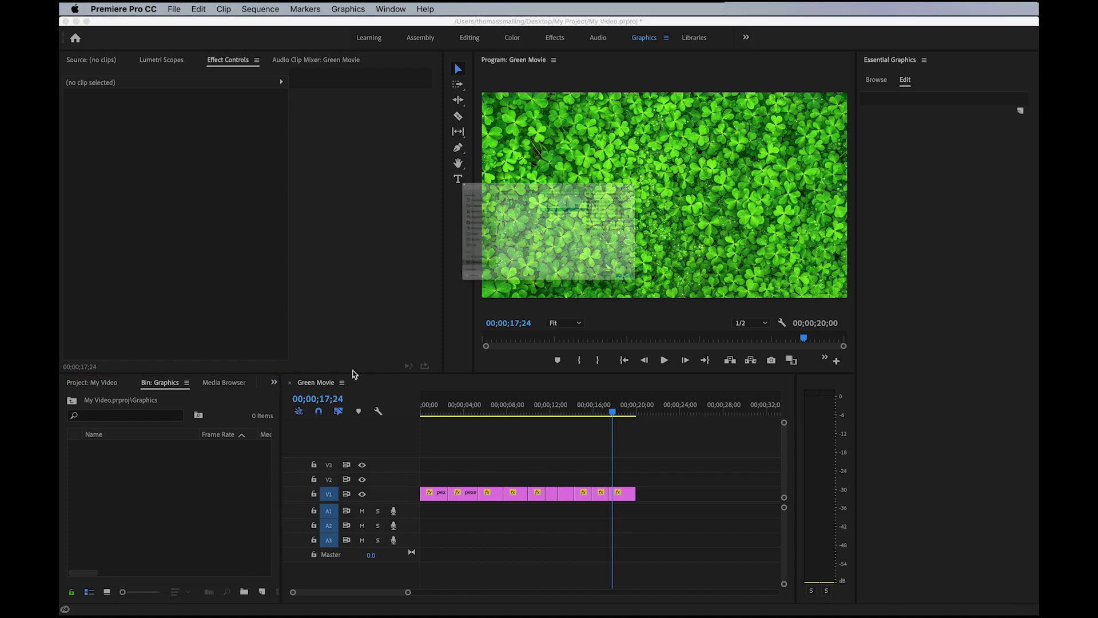
click(557, 162)
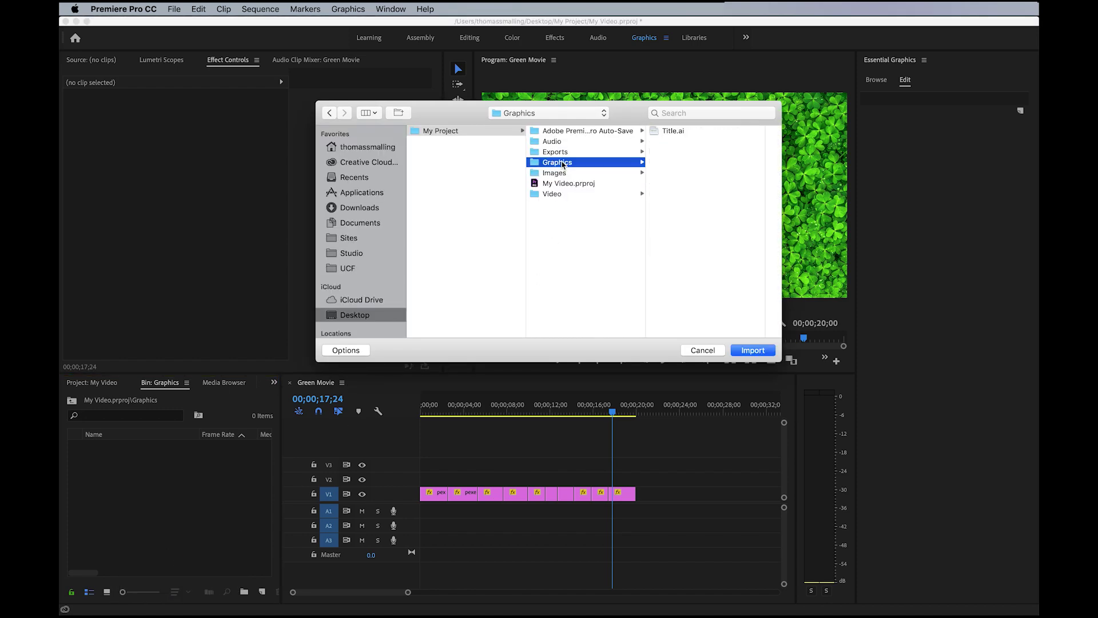
click(663, 131)
key(Return)
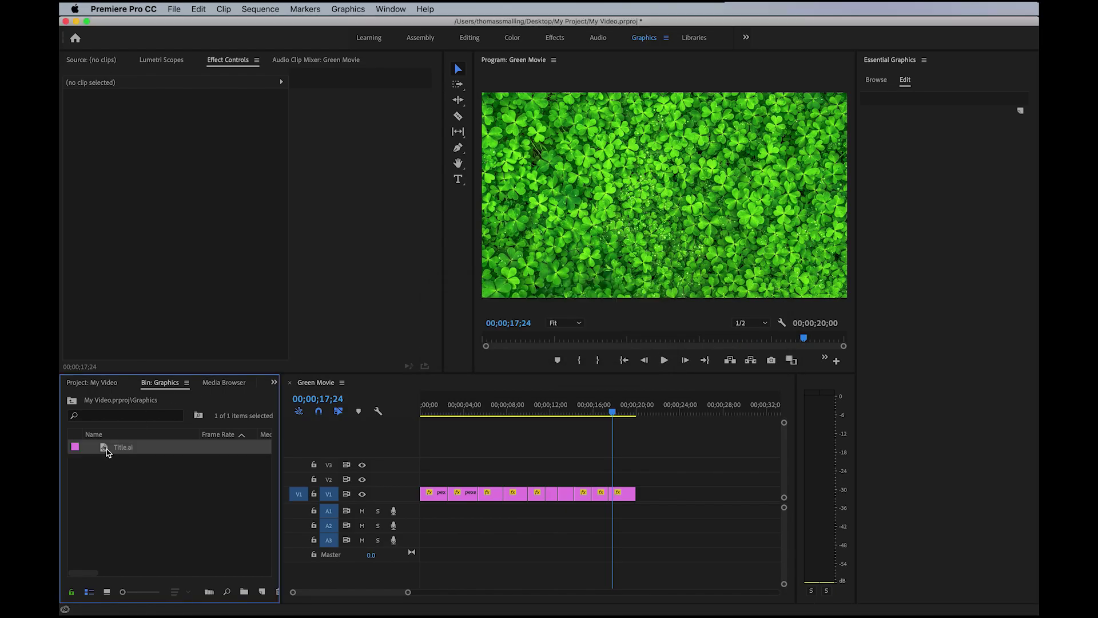
Place Title.ai on V2 above the clover clip, starting at about 00;00;17;13, and scrub to 00;00;18;13.
drag(103, 449, 610, 482)
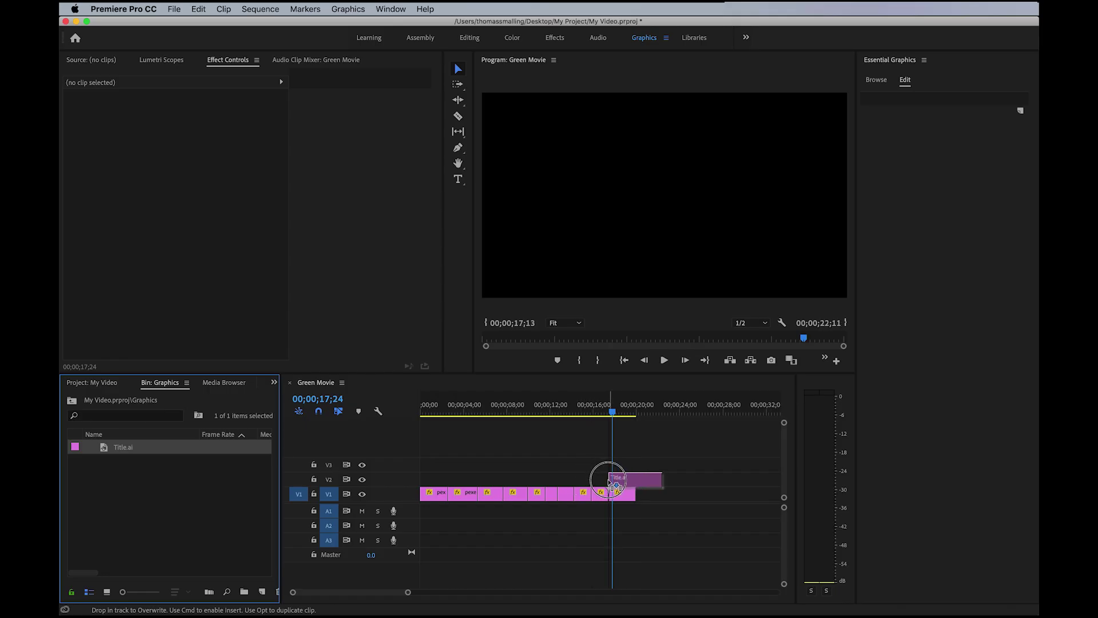
mouse_move(610, 482)
mouse_down()
mouse_move(392, 480)
mouse_move(610, 479)
mouse_up()
mouse_move(613, 411)
mouse_down()
mouse_move(650, 412)
mouse_move(622, 420)
mouse_up()
Show Basic Correction for the clover clip in the Color workspace, try an Exposure of -0.4 and reset it.
click(622, 497)
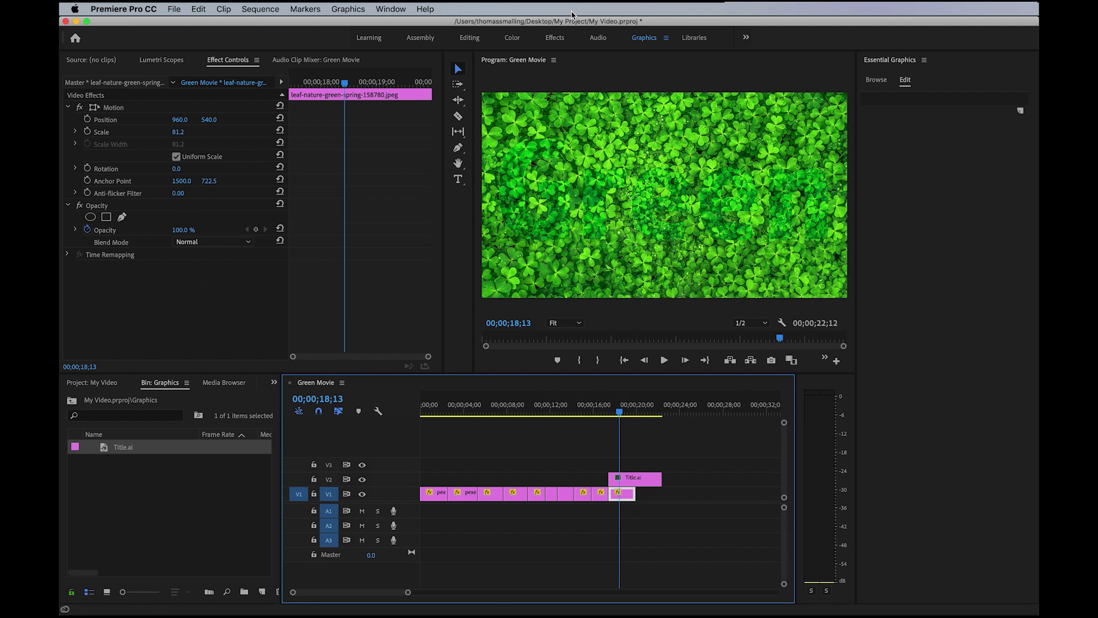
click(512, 38)
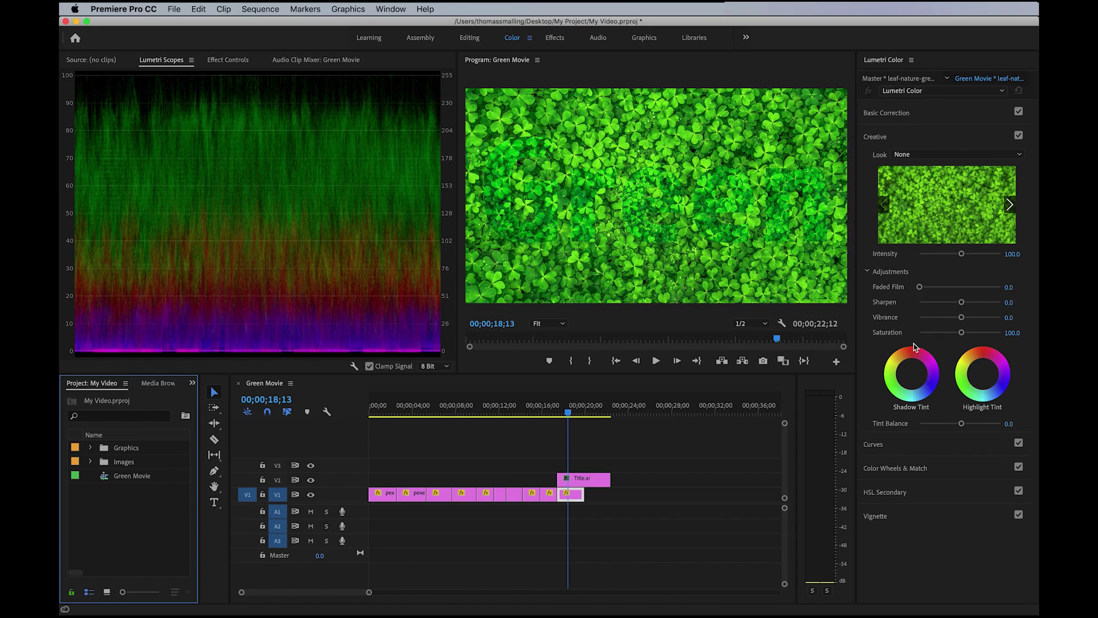
click(890, 114)
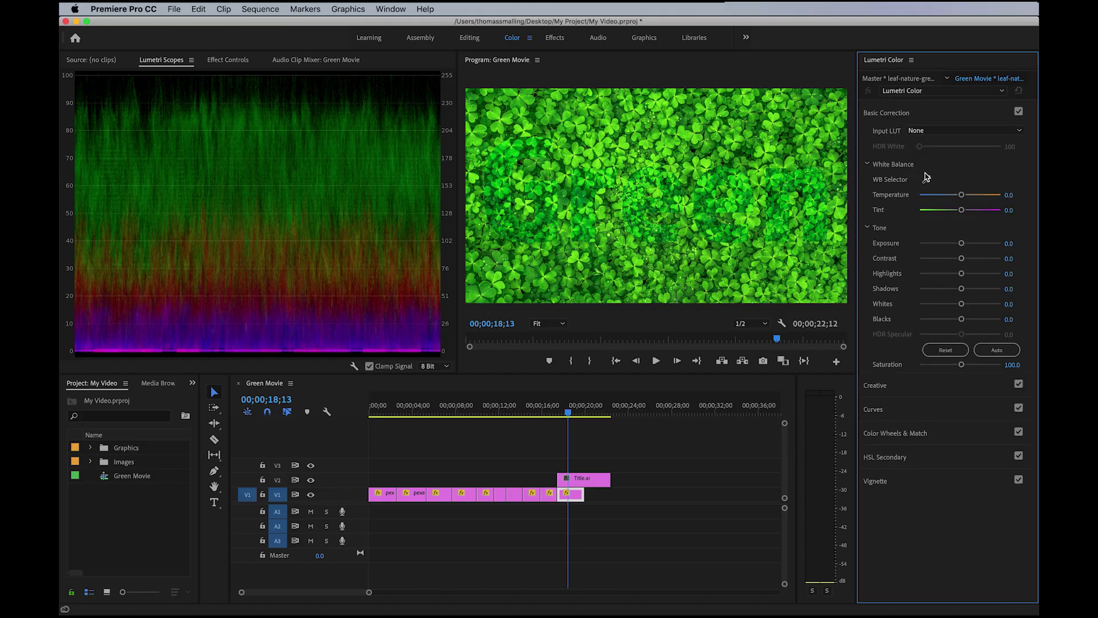
mouse_move(961, 245)
mouse_down()
mouse_move(944, 250)
mouse_move(958, 249)
mouse_up()
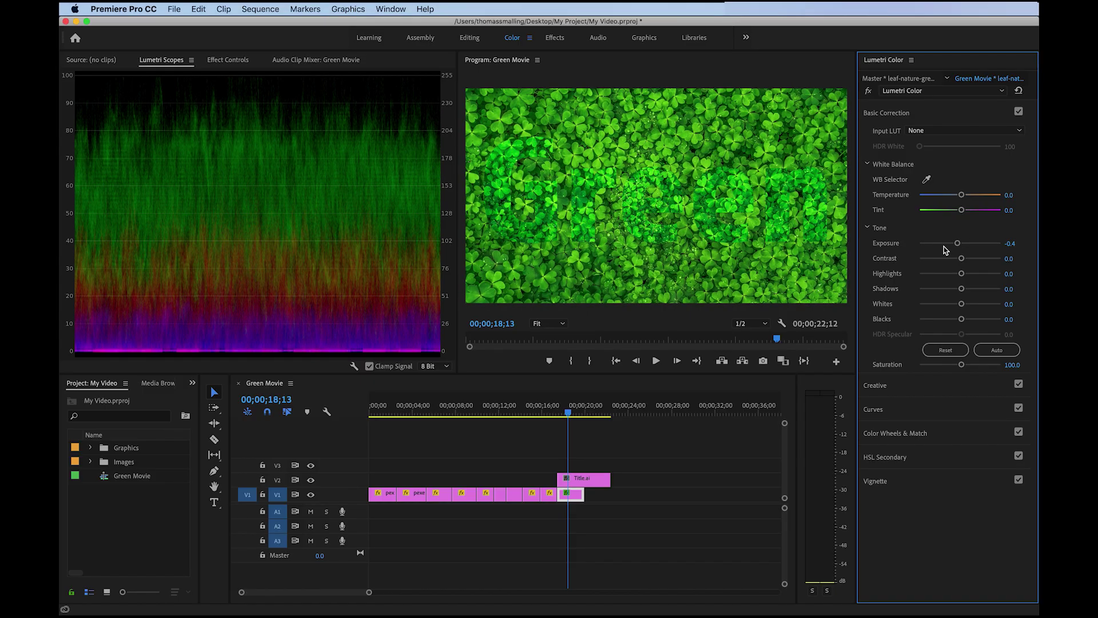
double_click(957, 243)
Set the Title.ai clip's Exposure to about -2.1 and scrub to 00;00;19;01 to check the darkened lettering.
click(579, 479)
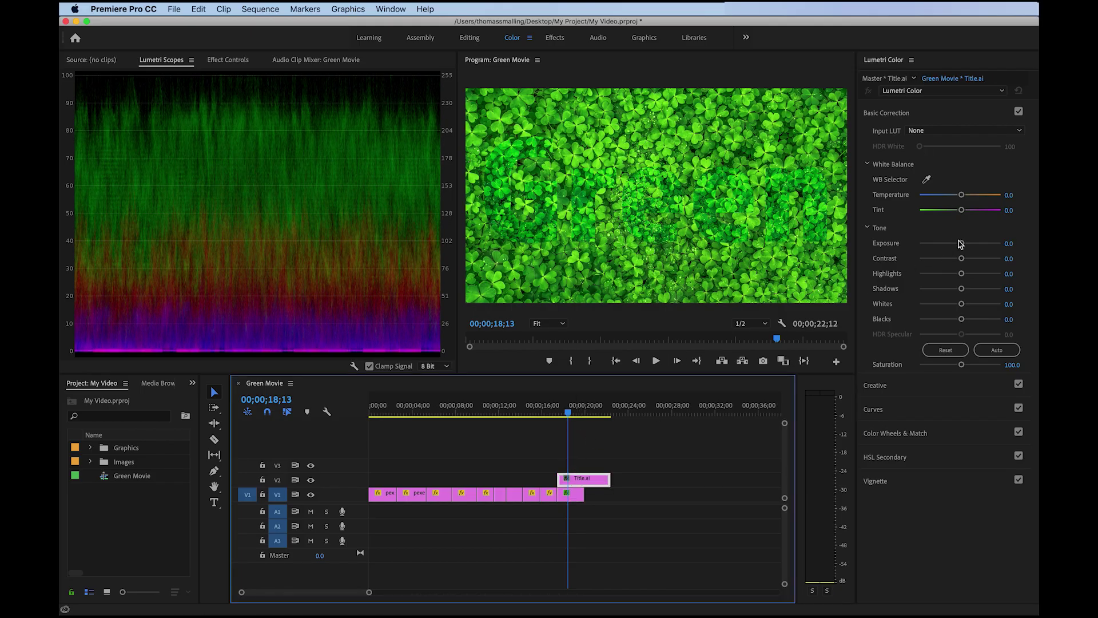
drag(961, 245, 944, 246)
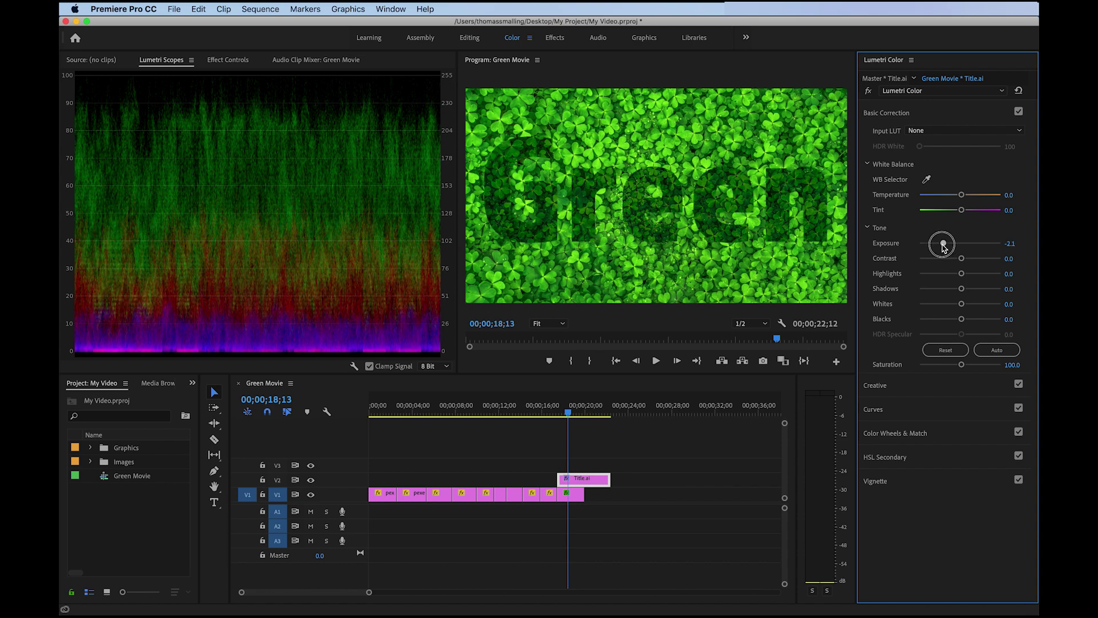
mouse_move(571, 413)
mouse_down()
mouse_move(558, 413)
mouse_move(595, 411)
mouse_move(551, 411)
mouse_move(575, 409)
mouse_up()
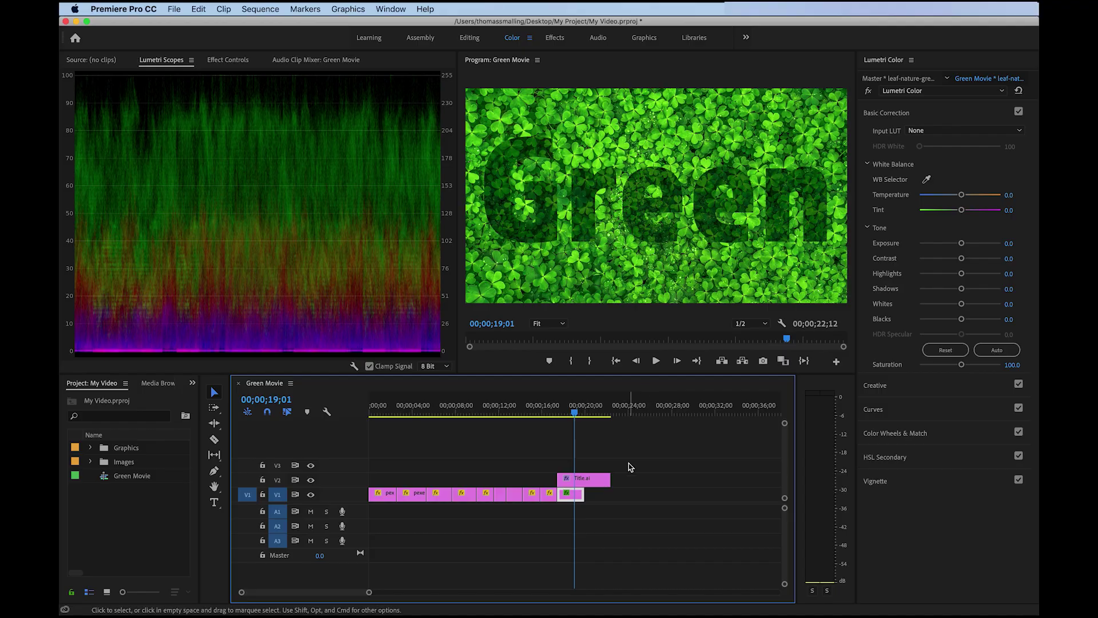
Trim the end of the Title.ai clip to match the clover clip's end and scrub across both clips.
click(605, 480)
drag(608, 480, 585, 481)
mouse_move(577, 413)
mouse_down()
mouse_move(526, 416)
mouse_move(584, 410)
mouse_up()
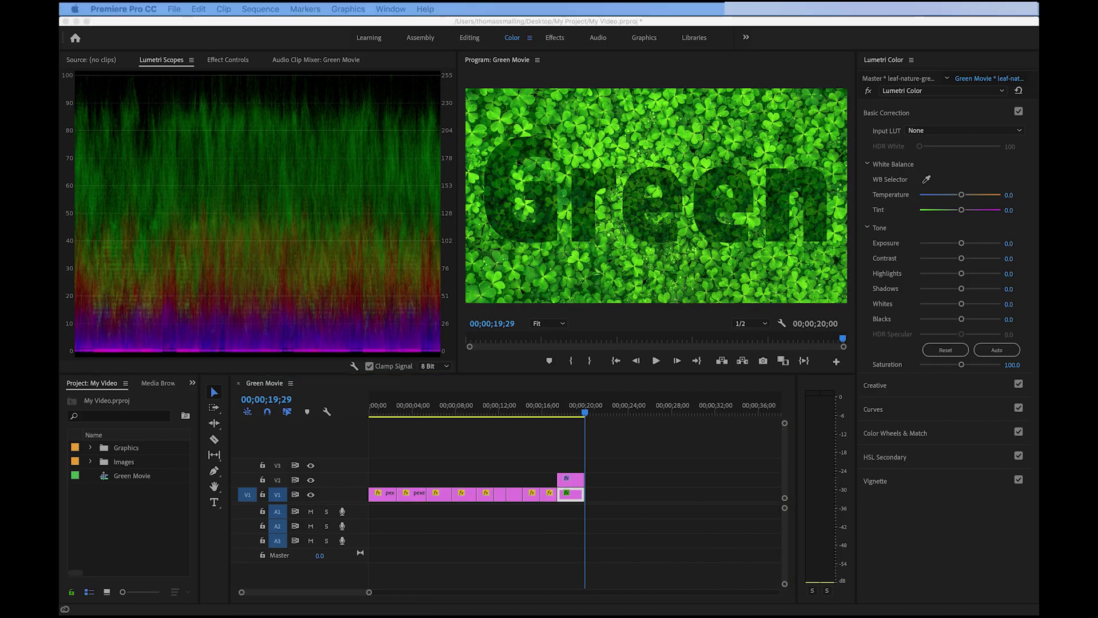
click(576, 420)
mouse_move(579, 410)
mouse_down()
mouse_move(539, 413)
mouse_move(560, 412)
mouse_up()
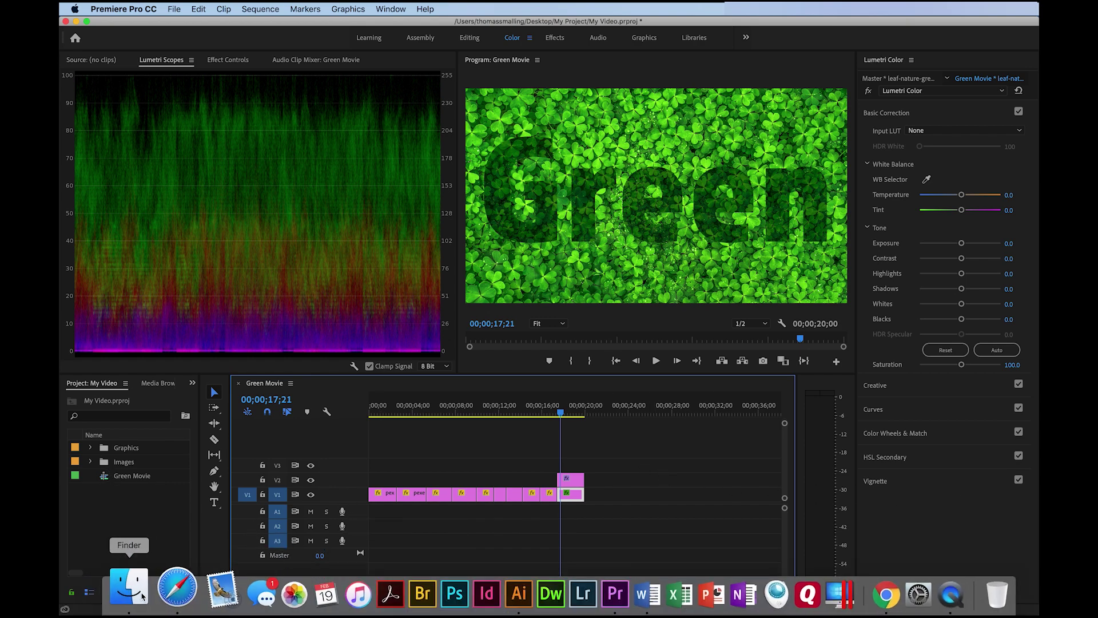
Switch to Finder and locate Drama.wav in the Audio folder of My Project.
click(135, 593)
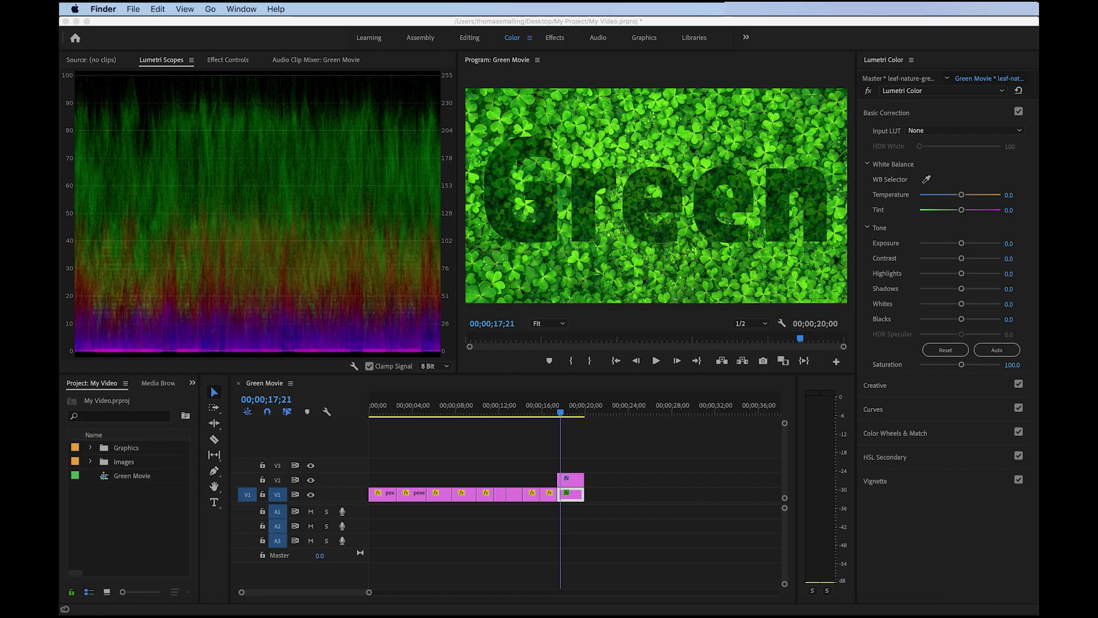
drag(789, 318, 790, 227)
click(809, 254)
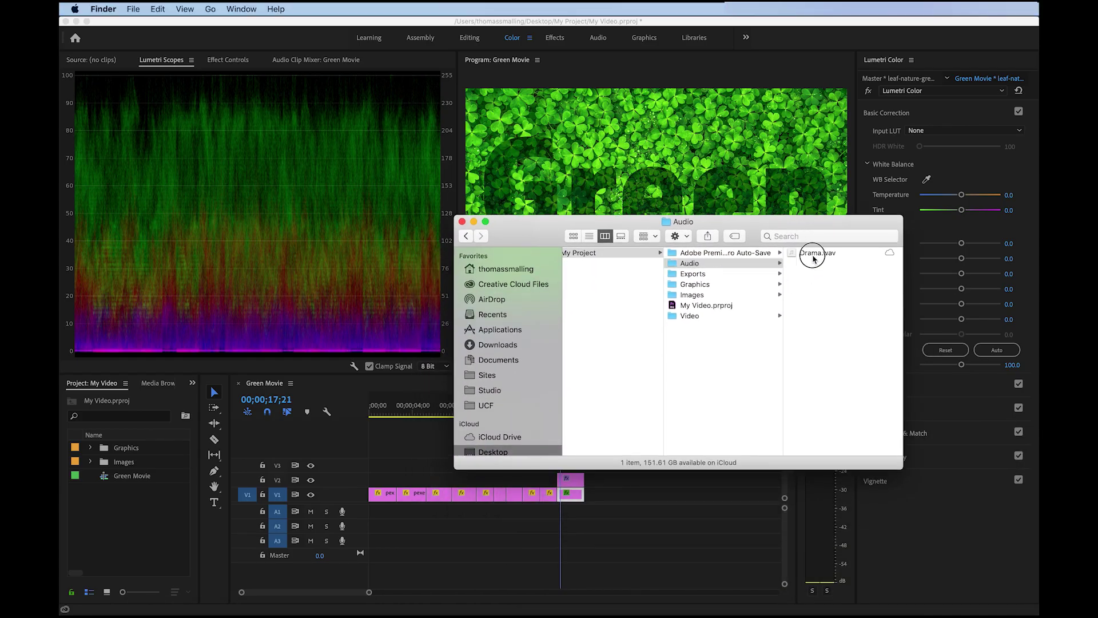
drag(750, 228, 787, 216)
Return the Green Movie playhead to 00;00;00;00 in Premiere Pro, and create and open a bin named Audio.
click(389, 409)
drag(389, 410, 355, 410)
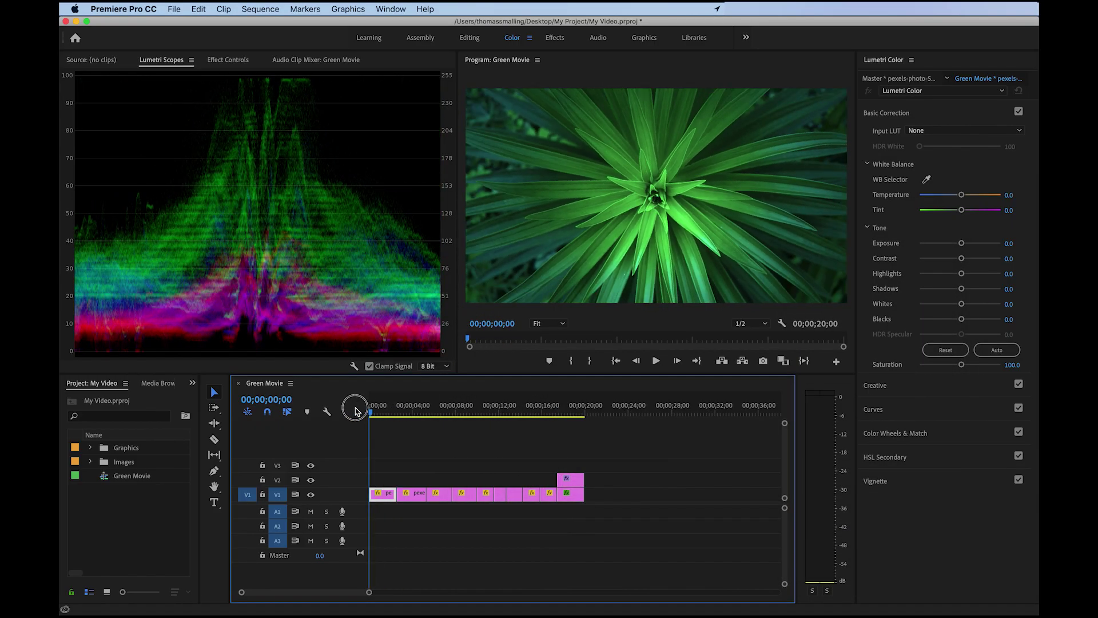
right_click(115, 502)
click(121, 509)
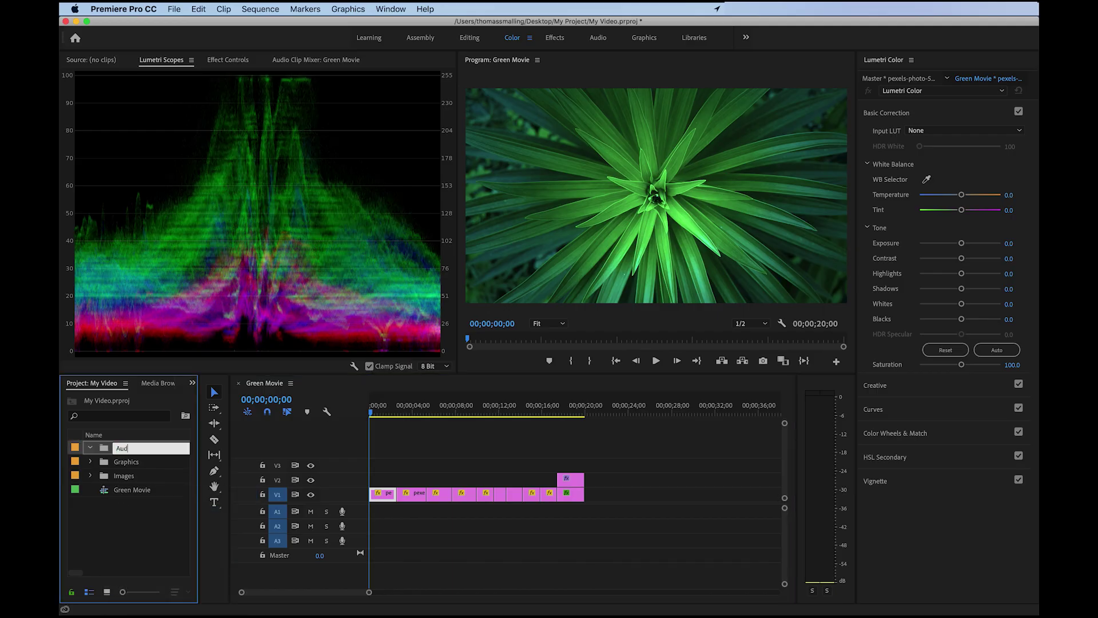
key(Tab)
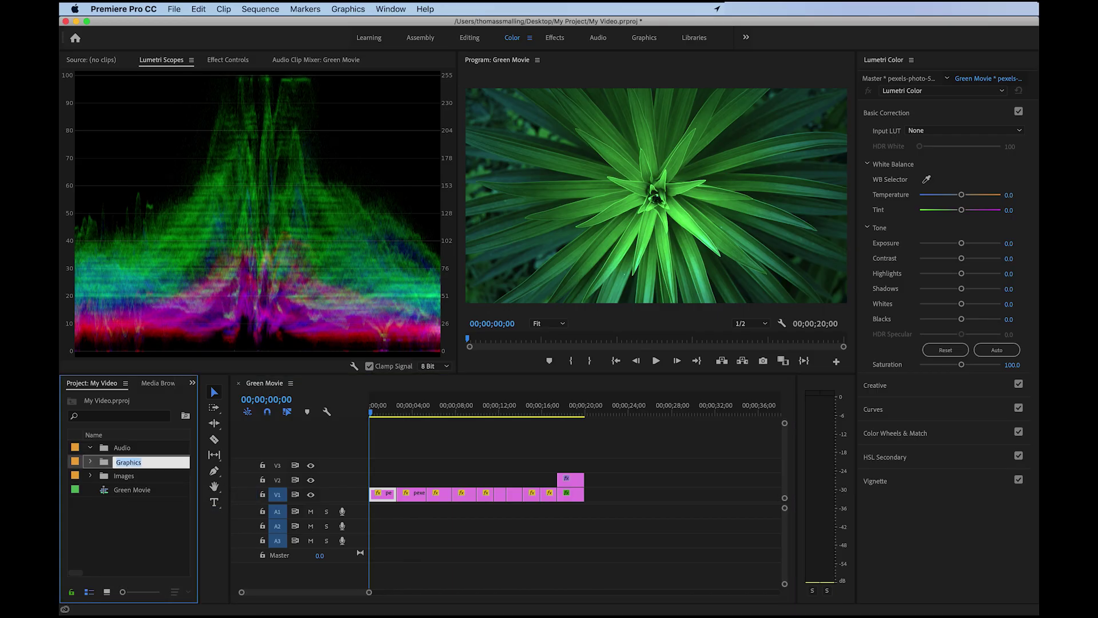
double_click(105, 449)
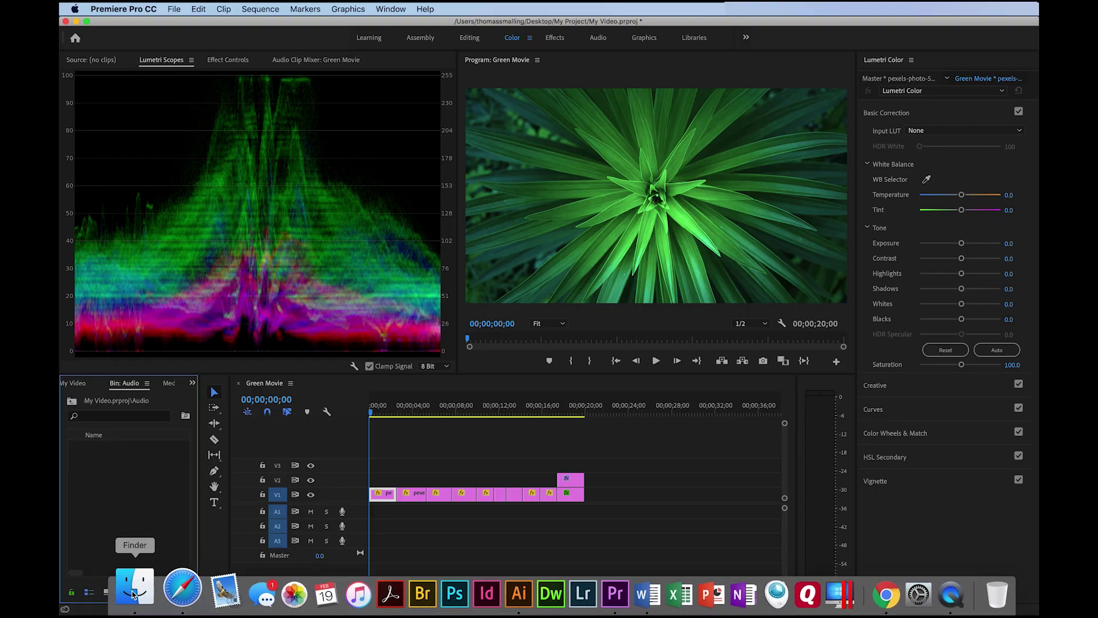
Import Drama.wav from Finder into the Audio bin and place it on A1 at the sequence start.
click(137, 592)
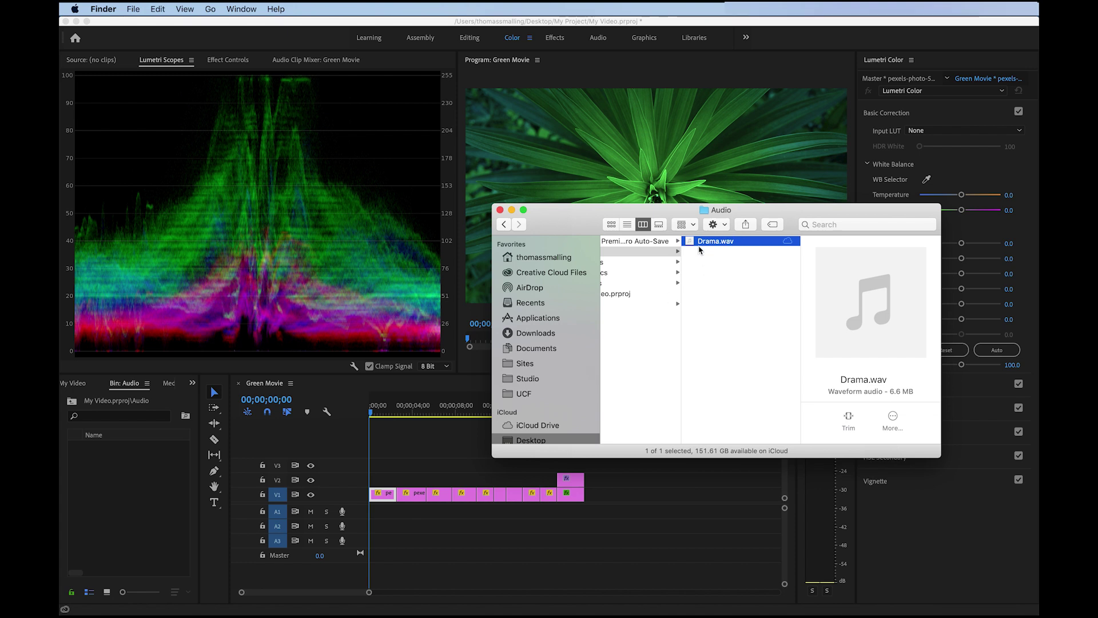
drag(691, 243, 114, 490)
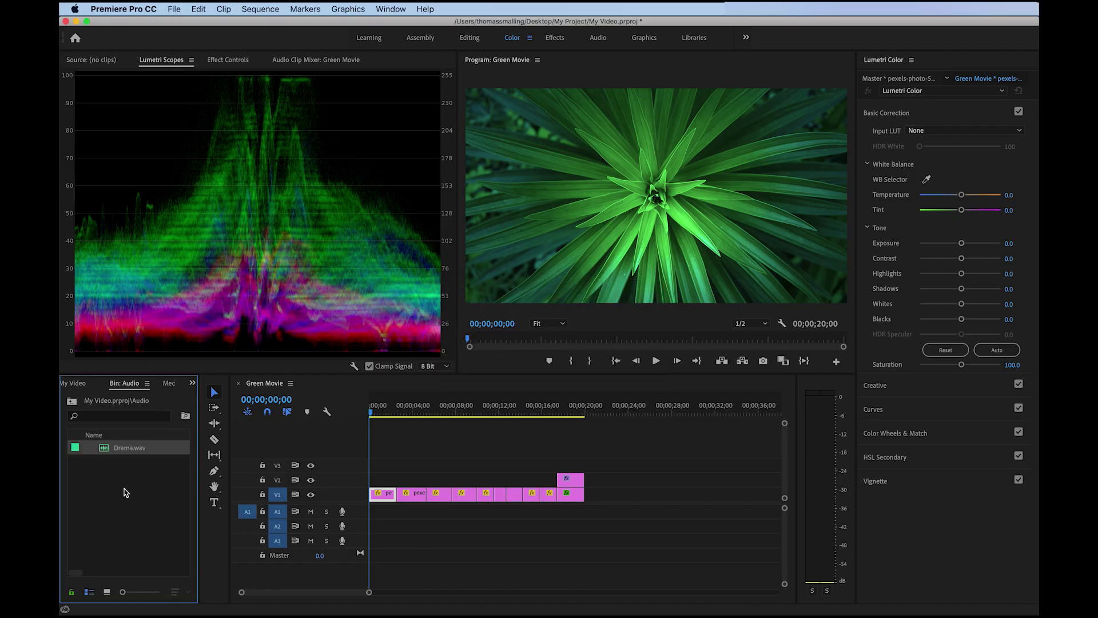
drag(110, 449, 376, 515)
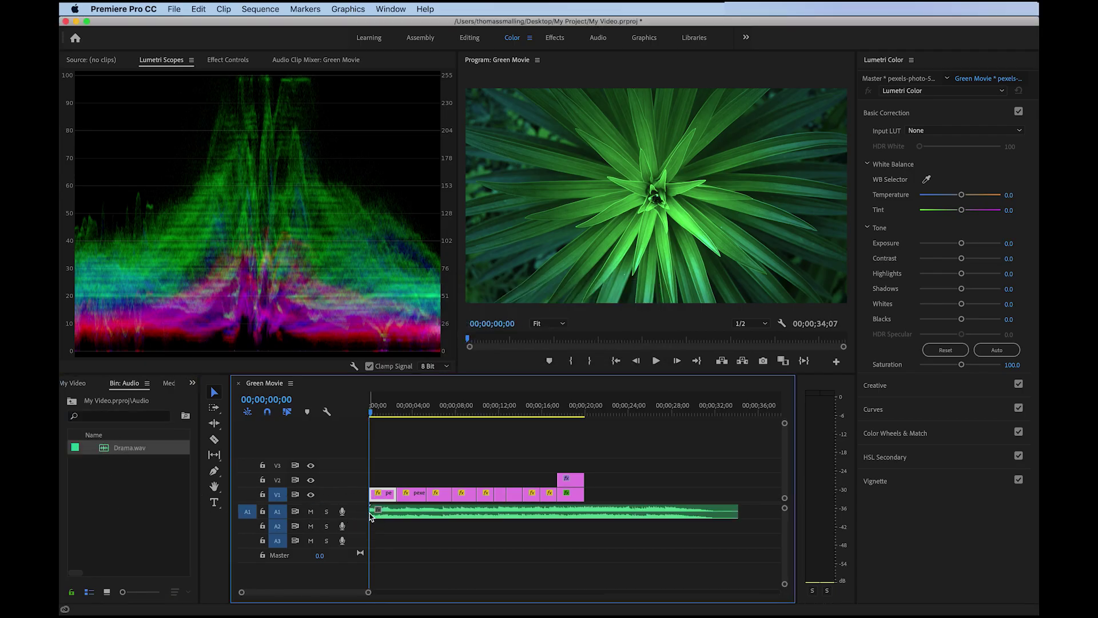
Scrub to 00;00;20;04, just past the last image clip, and switch to the Graphics workspace.
mouse_move(536, 412)
mouse_down()
mouse_move(581, 411)
mouse_move(502, 411)
mouse_move(581, 412)
mouse_move(530, 416)
mouse_up()
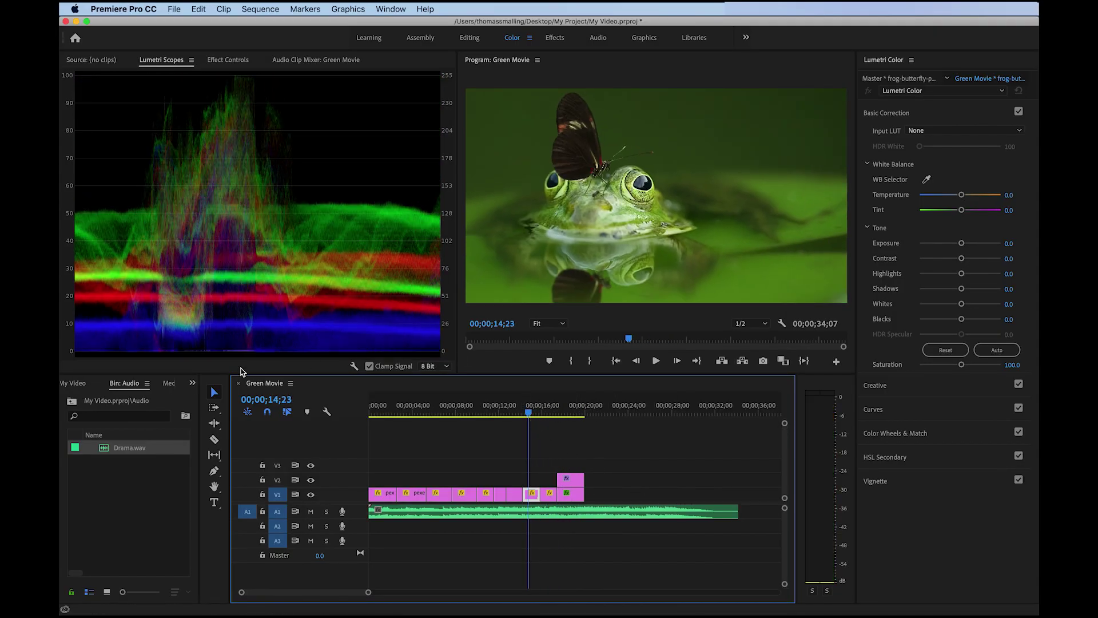
drag(567, 408, 591, 407)
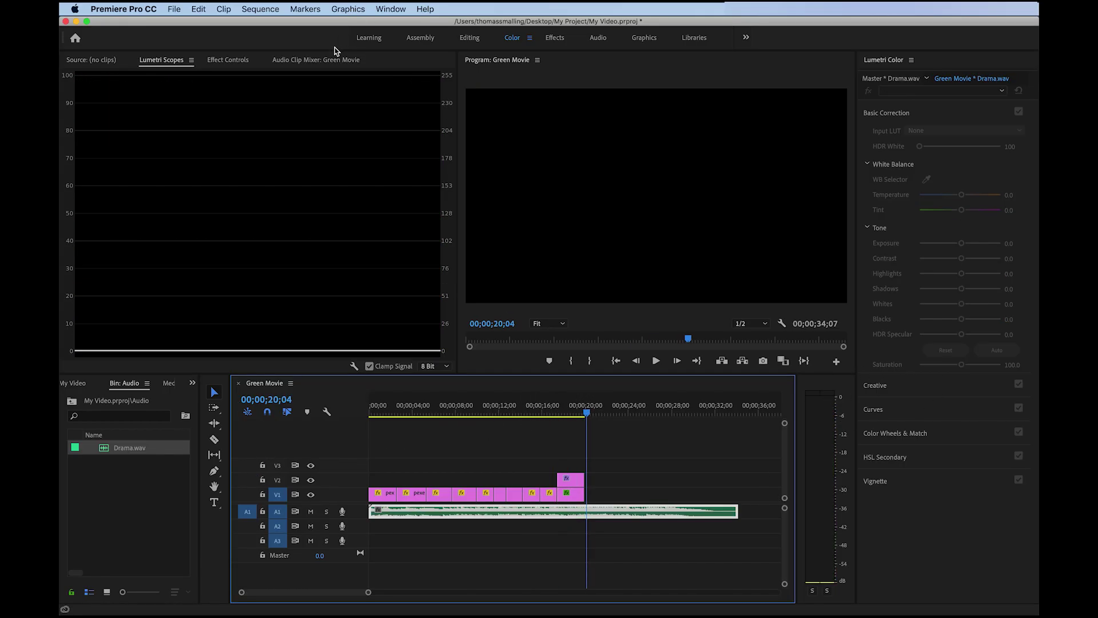
click(643, 39)
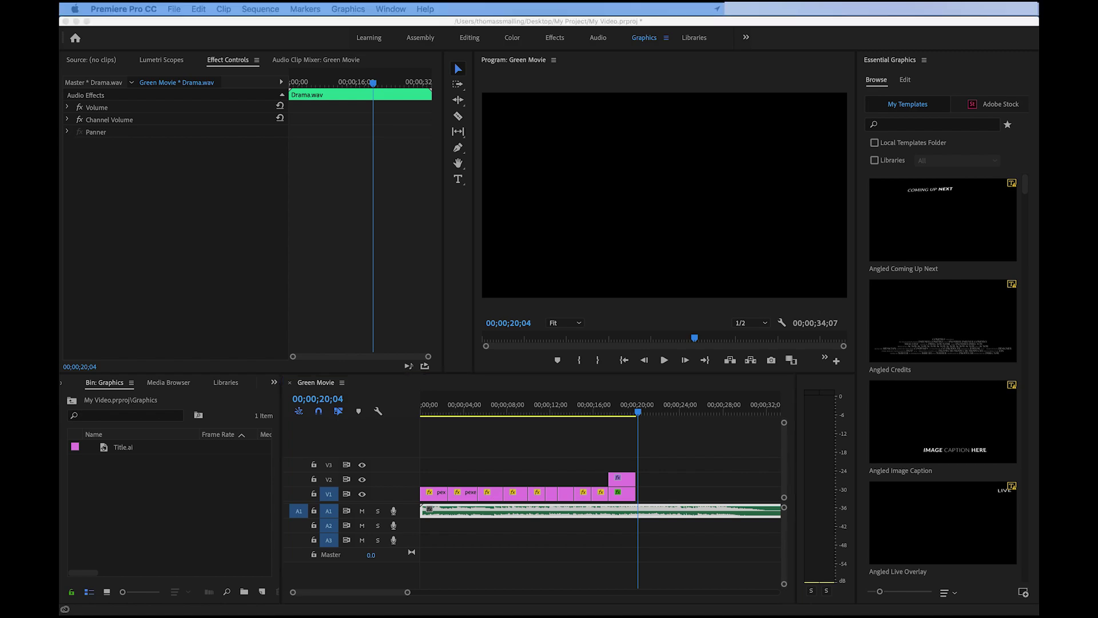
Copy the selected credits text from the Word document and return to Premiere Pro with the playhead at 00;00;20;02.
drag(1039, 189, 767, 122)
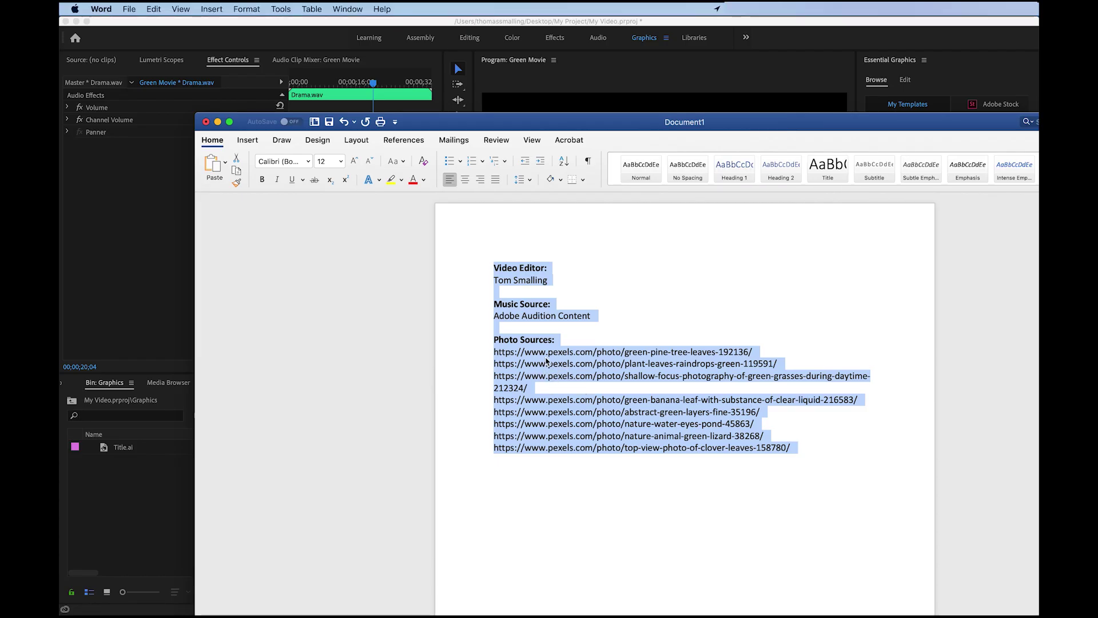
right_click(536, 307)
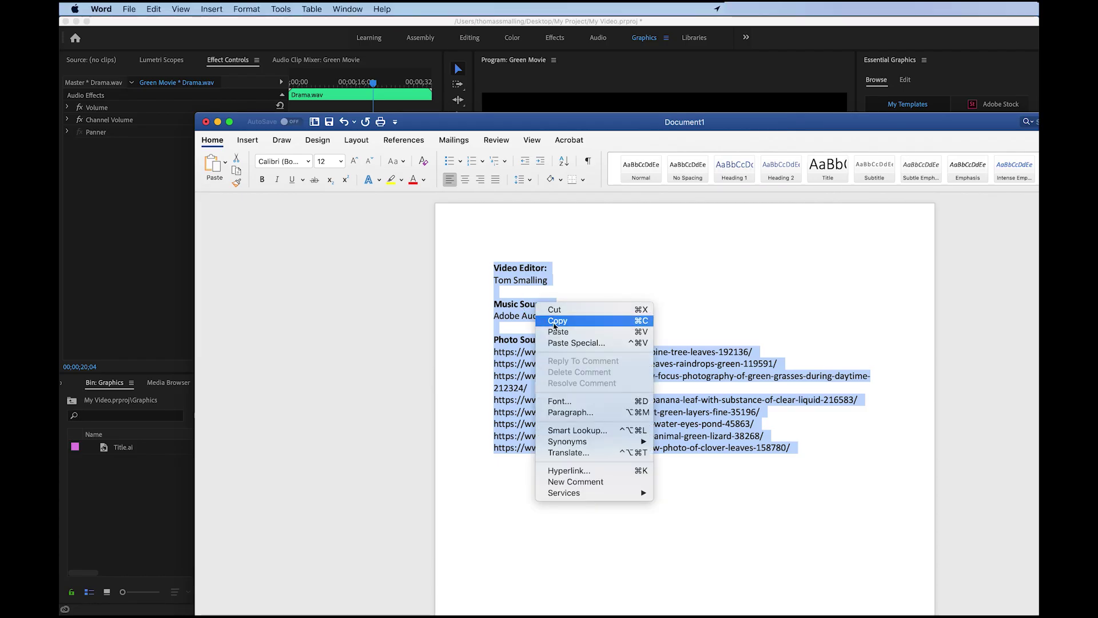
click(547, 321)
drag(555, 123, 1039, 171)
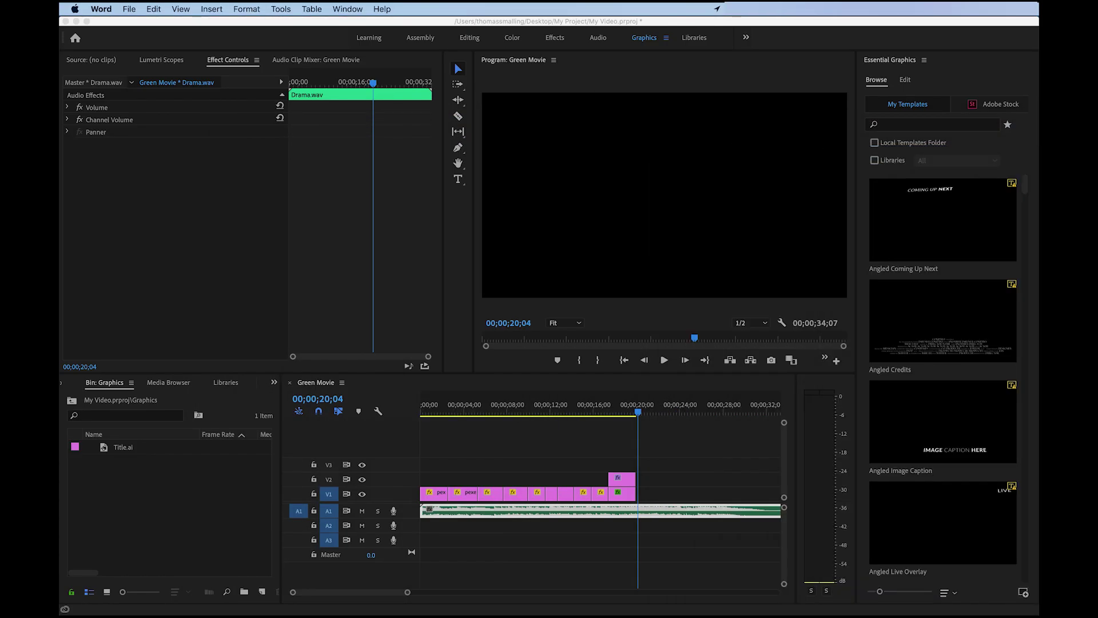
click(737, 218)
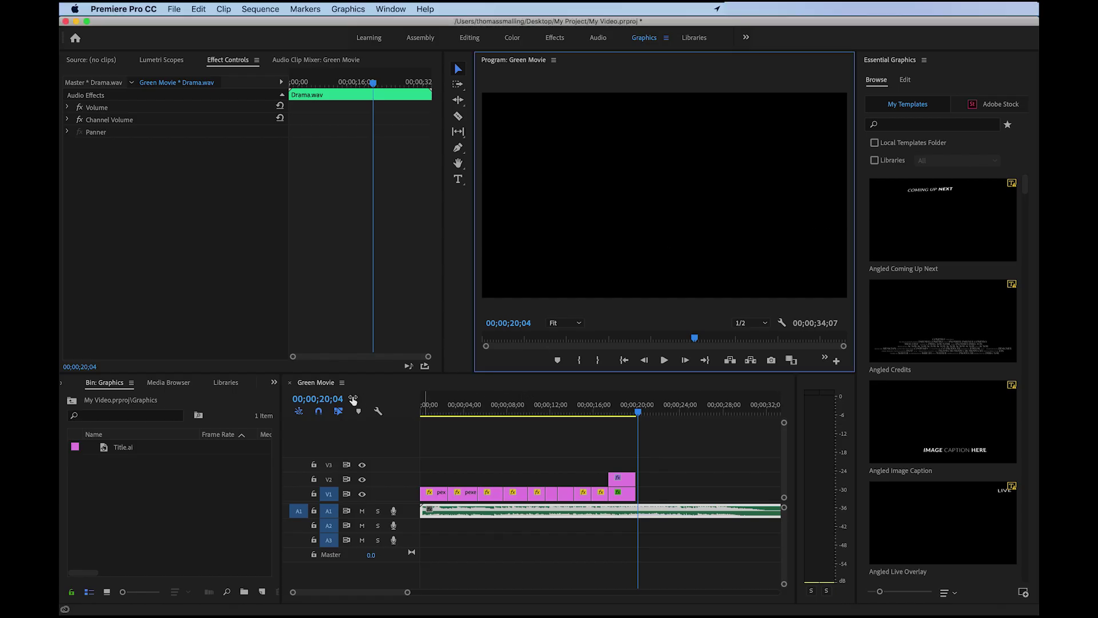
drag(641, 418, 636, 417)
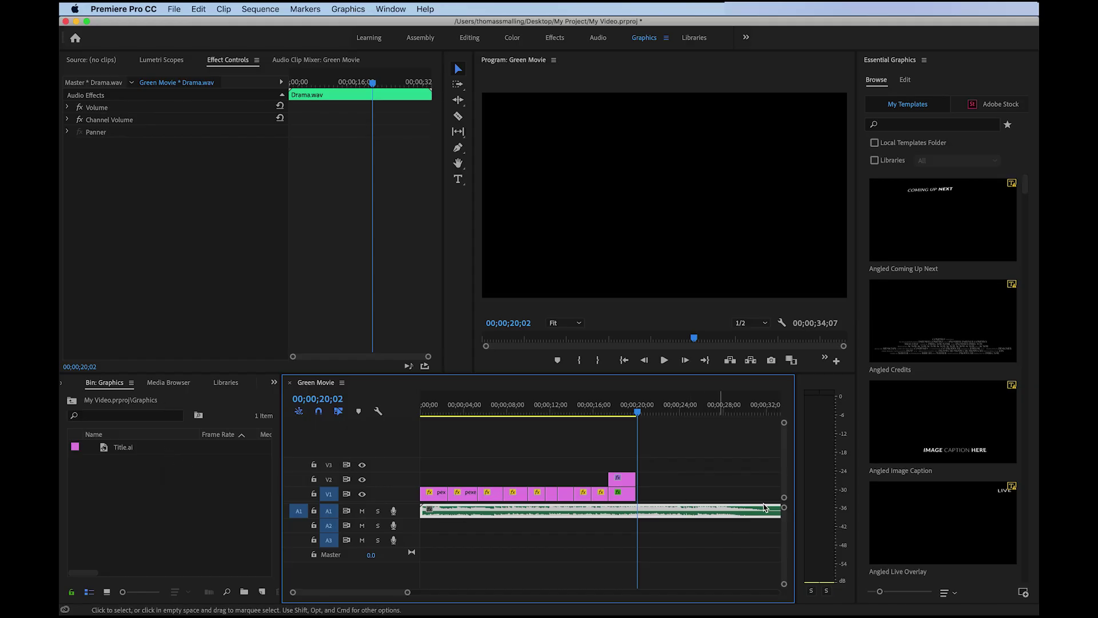
Draw a text box spanning nearly the whole frame at 00;00;20;02 and paste the copied credits text into it.
click(457, 181)
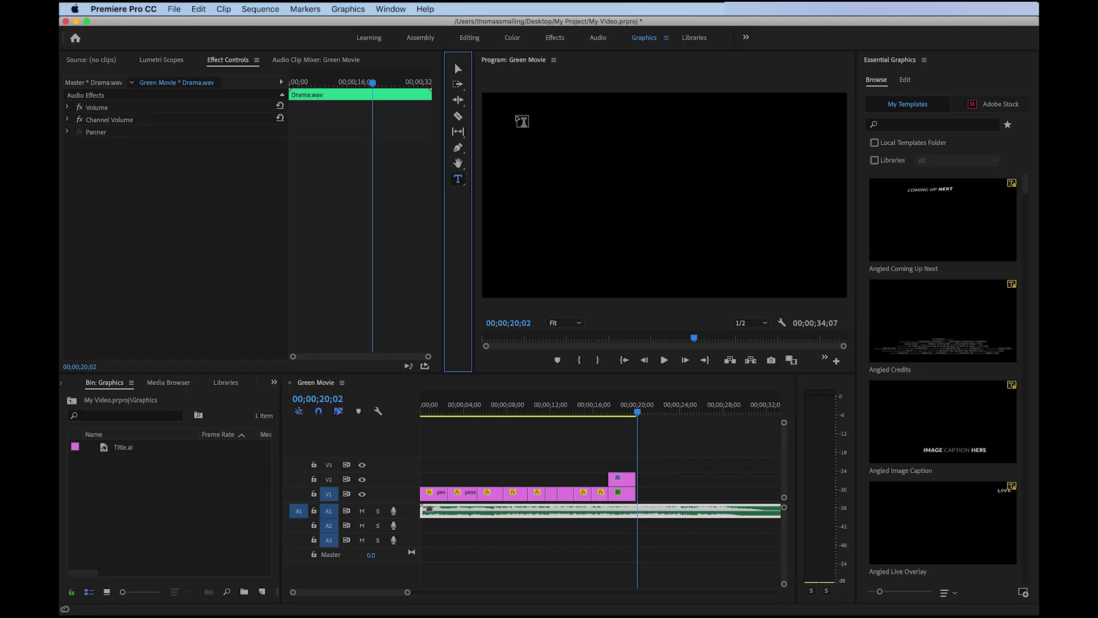
drag(490, 101, 845, 314)
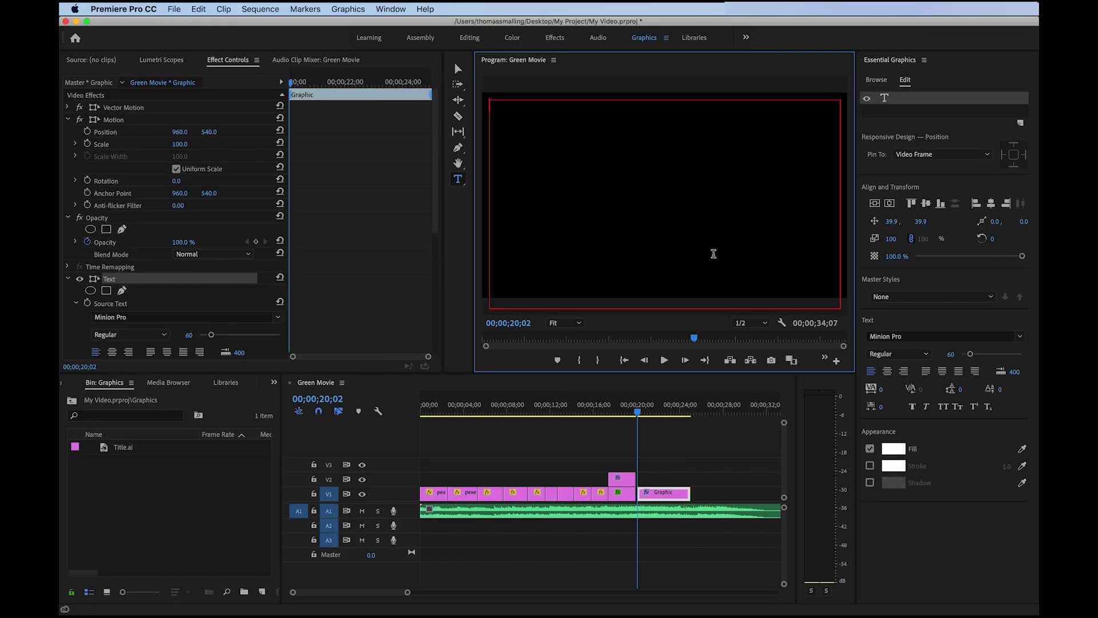
key(super+v)
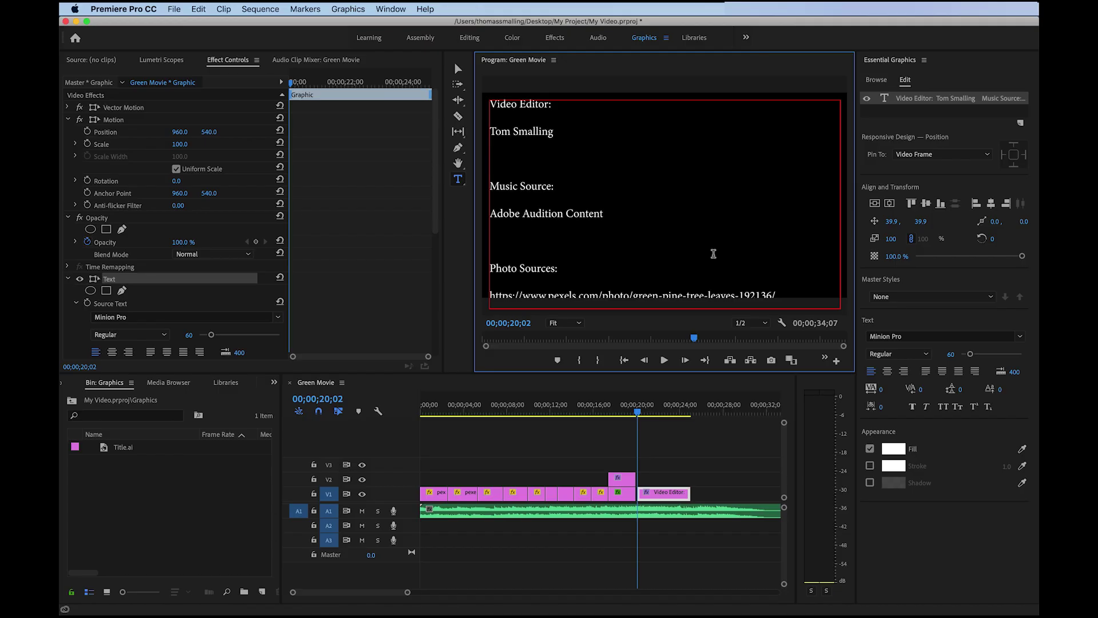
key(super+a)
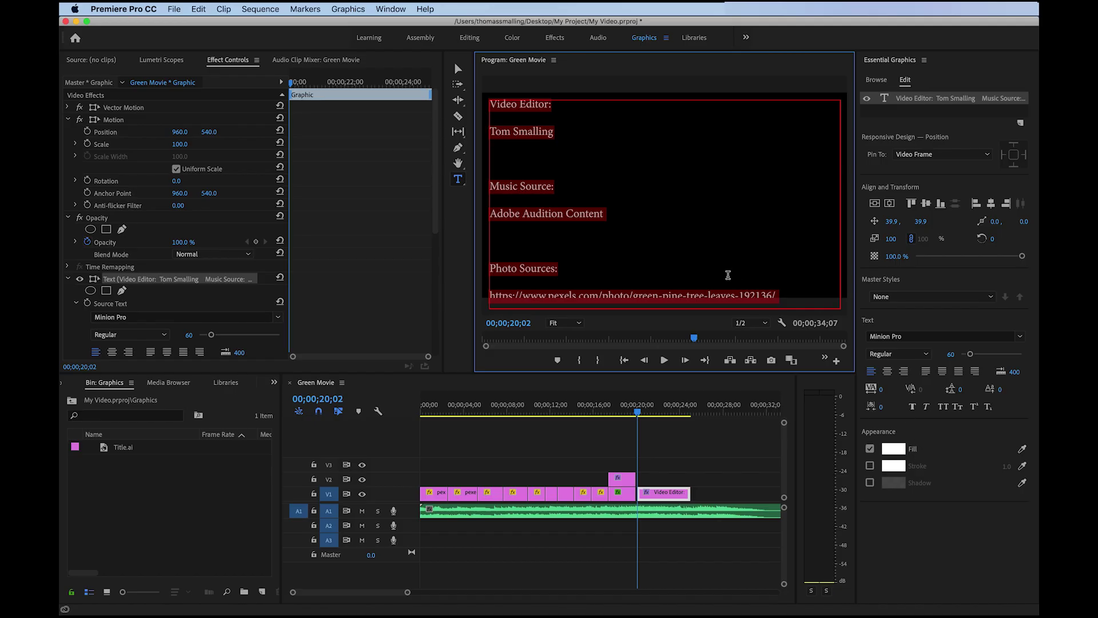
click(458, 69)
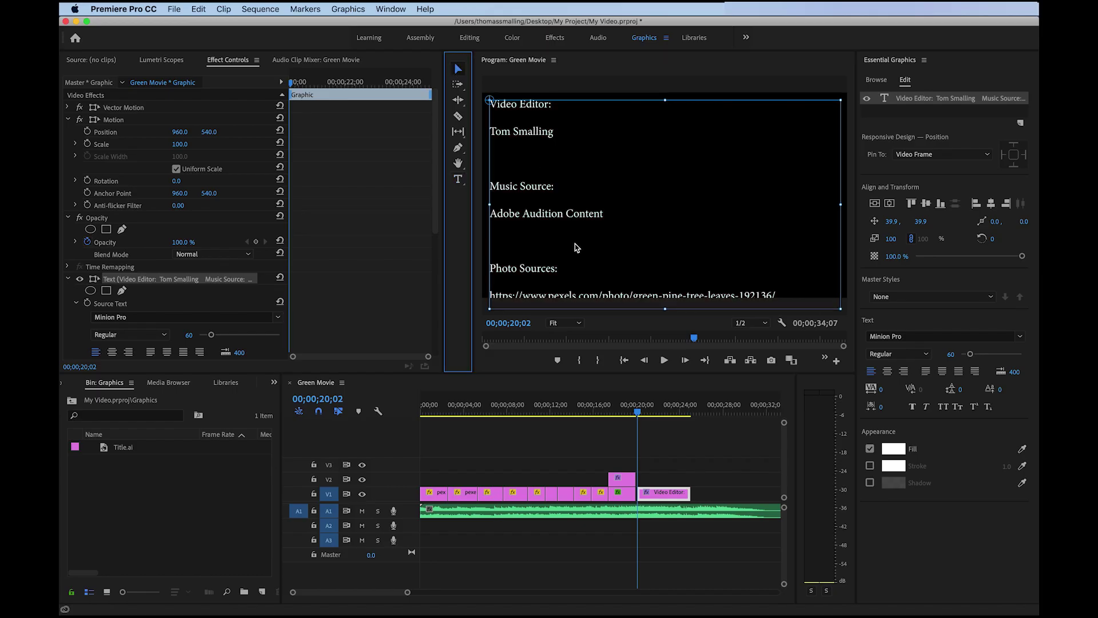
Mute track A1 and close the gap on V1 by moving the credits graphic against the last image clip.
drag(639, 420, 644, 413)
click(361, 513)
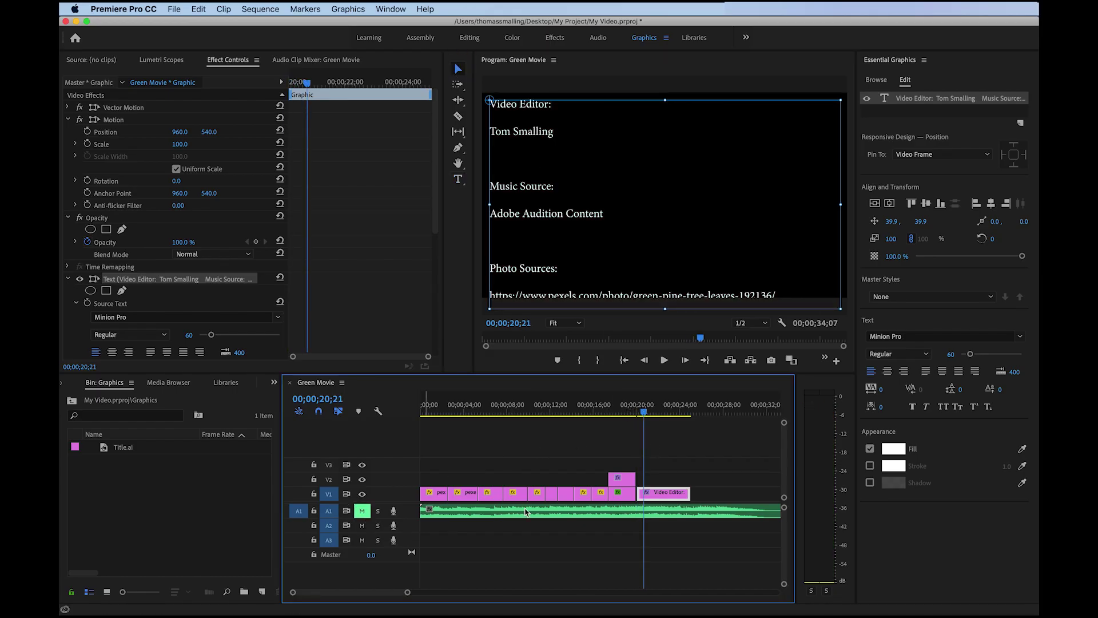
mouse_move(646, 415)
mouse_down()
mouse_move(687, 415)
mouse_move(630, 415)
mouse_move(658, 413)
mouse_up()
drag(649, 491, 645, 494)
click(632, 413)
drag(635, 413, 641, 413)
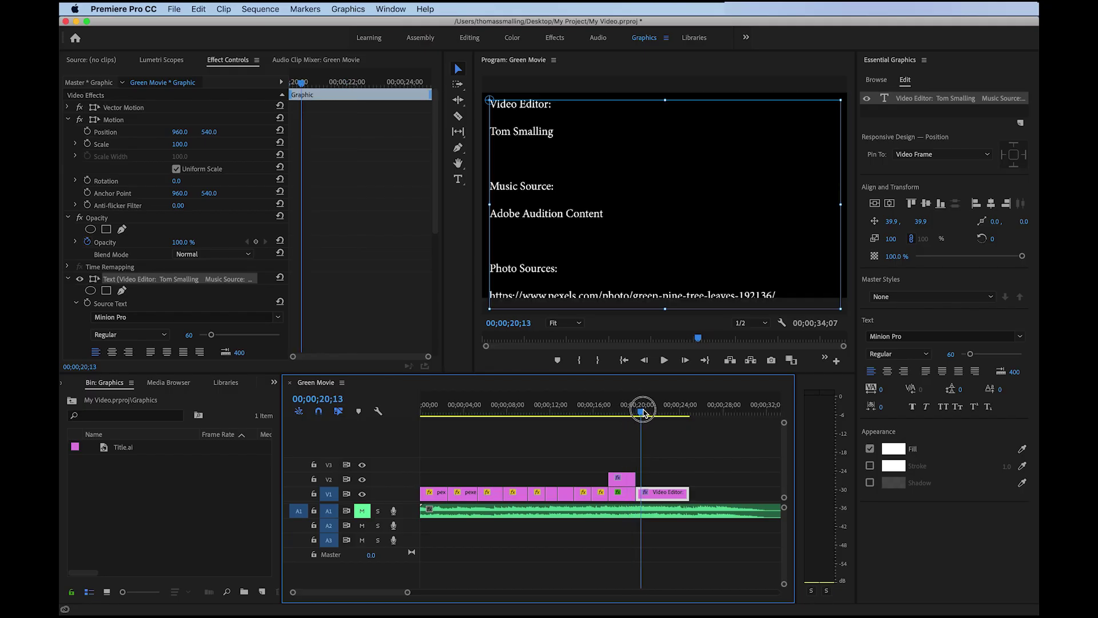
Enable Roll on the credits graphic with Start Offscreen and End Offscreen, and scrub to 00;00;23;22 to check the scrolling text.
click(896, 115)
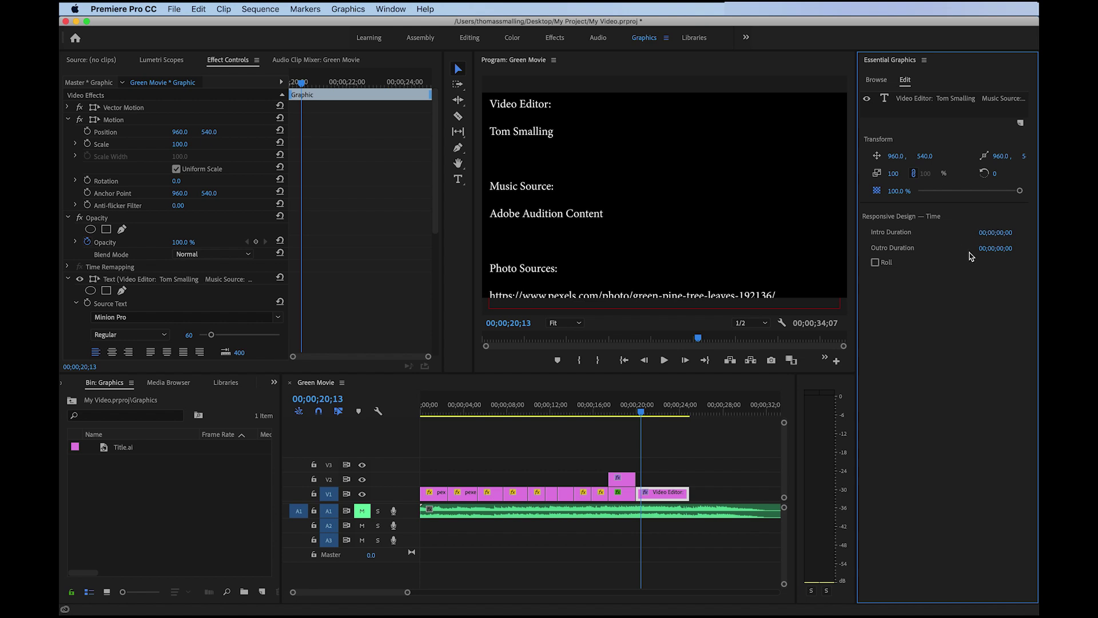
click(875, 262)
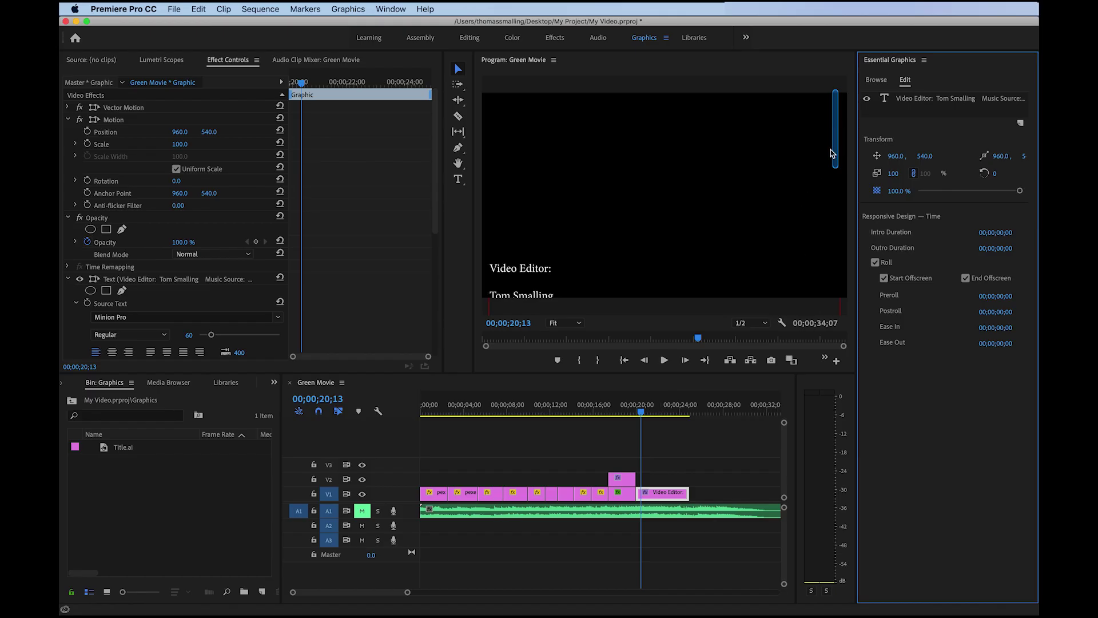
drag(643, 413, 676, 412)
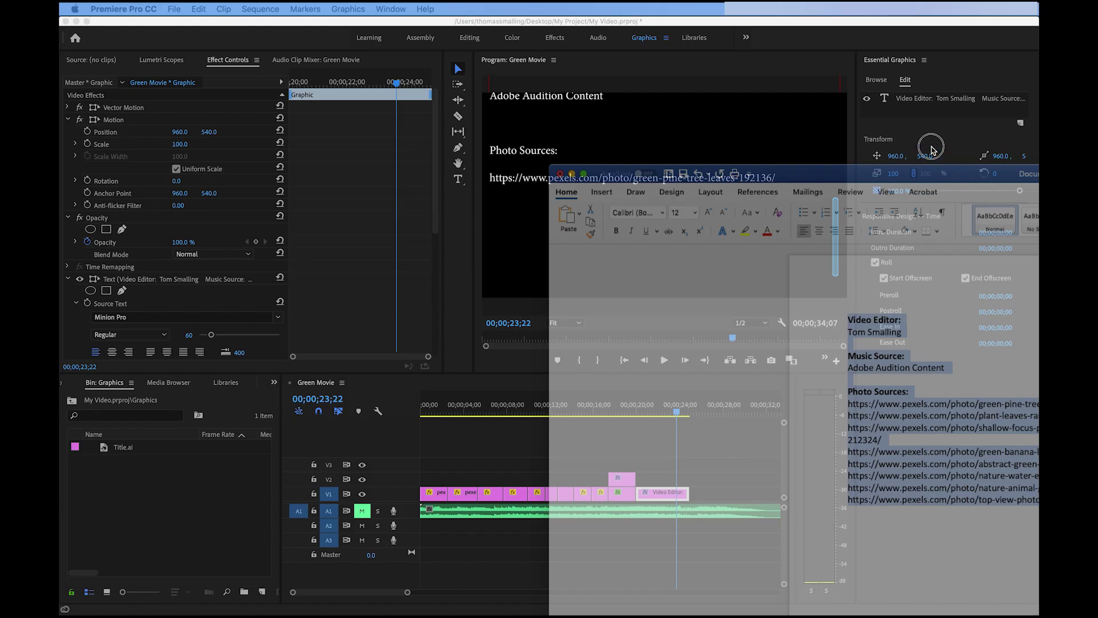
click(860, 108)
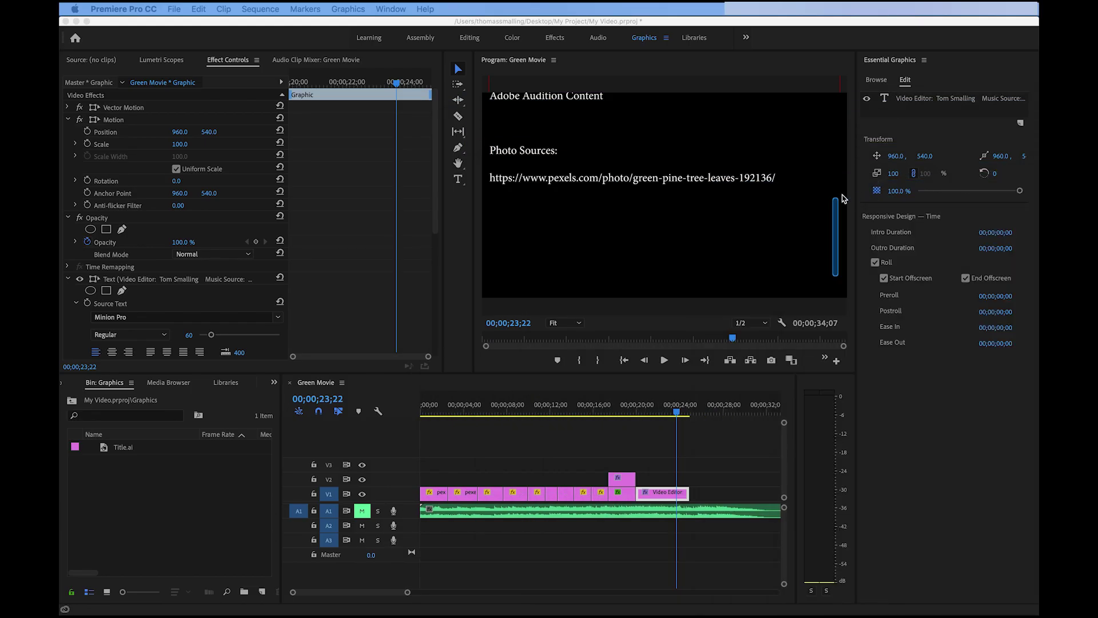
click(844, 198)
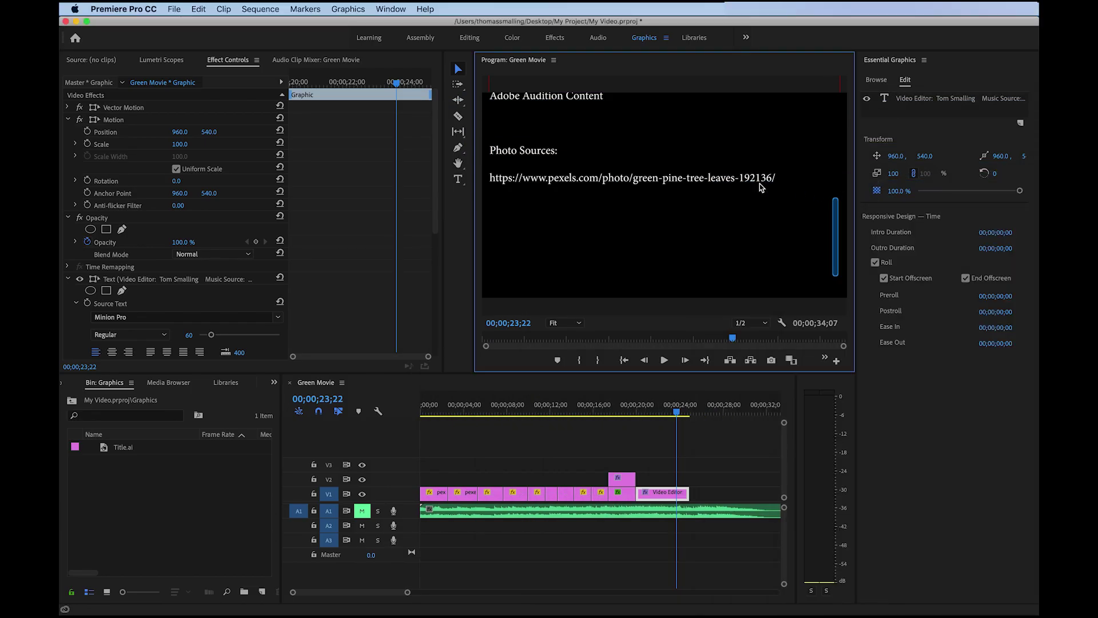
Extend the credits text box downward to fit the complete photo source list, and return the playhead to 00;00;20;10.
double_click(664, 179)
click(685, 181)
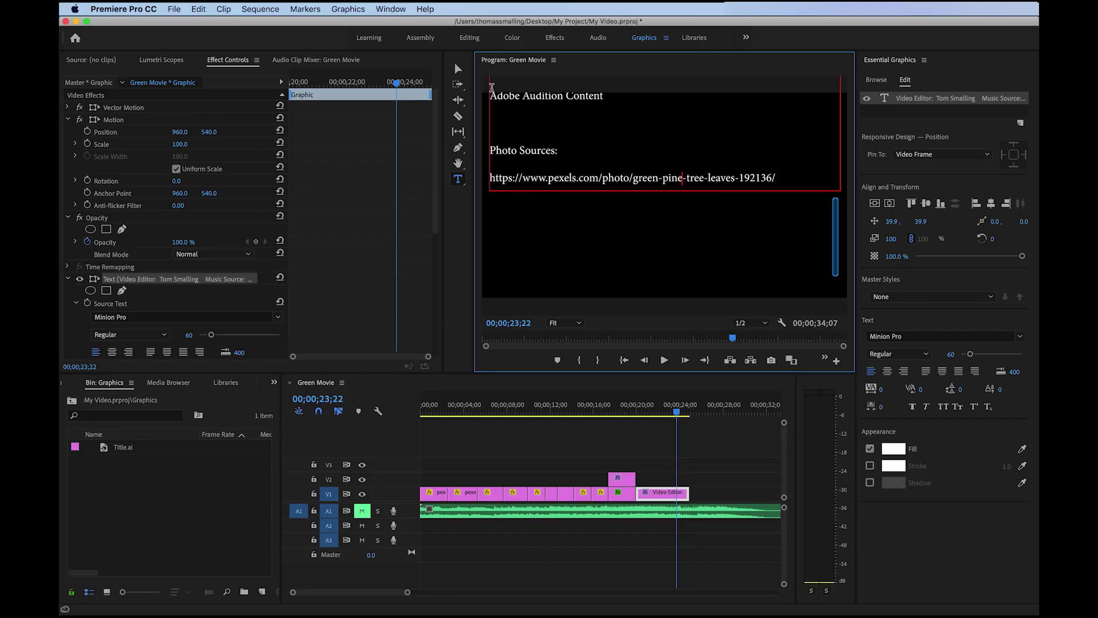
key(Escape)
drag(666, 193, 657, 289)
drag(676, 413, 640, 416)
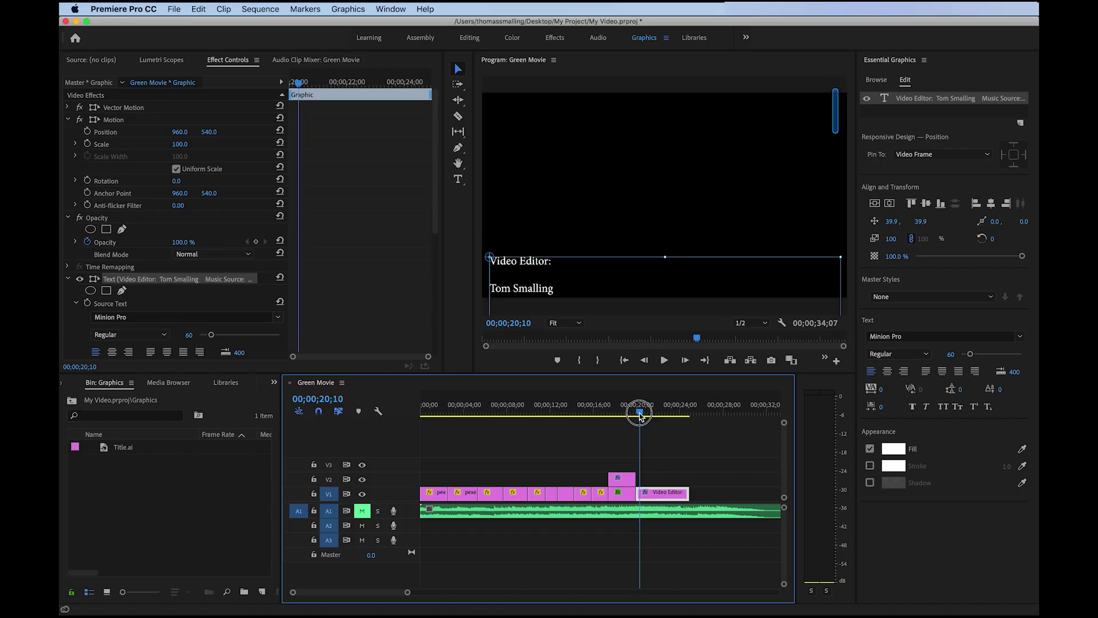
Play back the rolling credits from the end of the title image to judge their scrolling speed.
key(space)
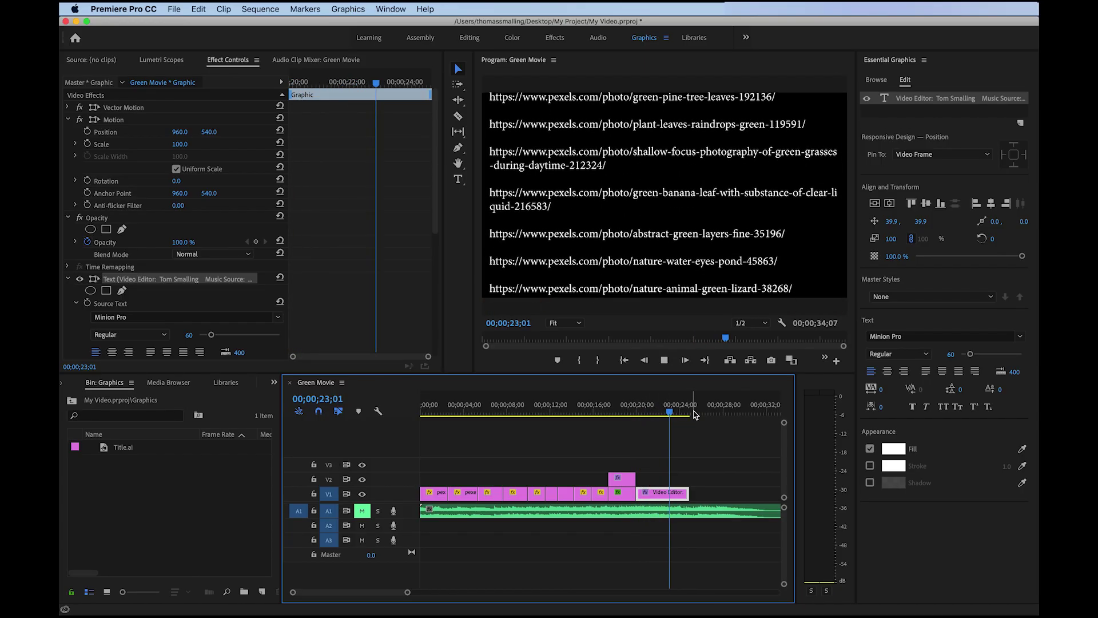
key(space)
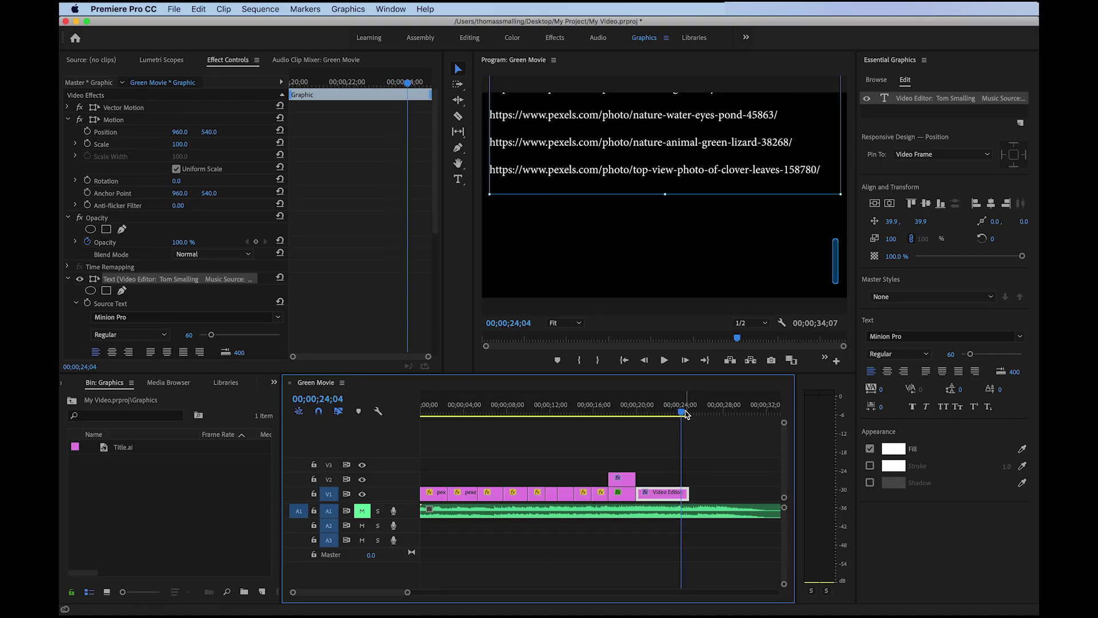
key(j)
key(j)
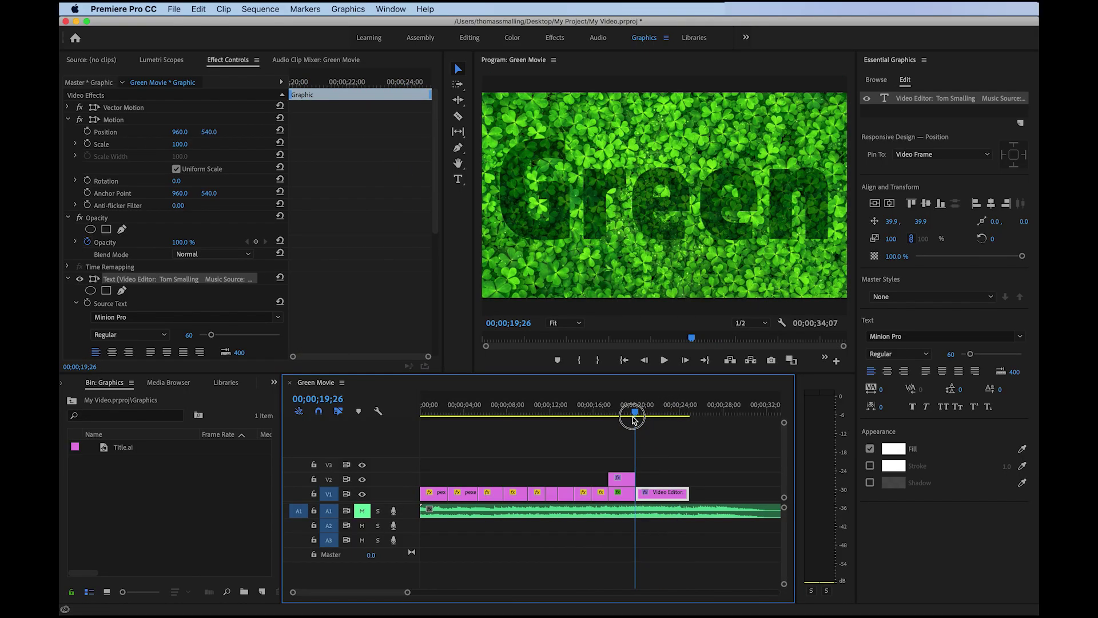
key(l)
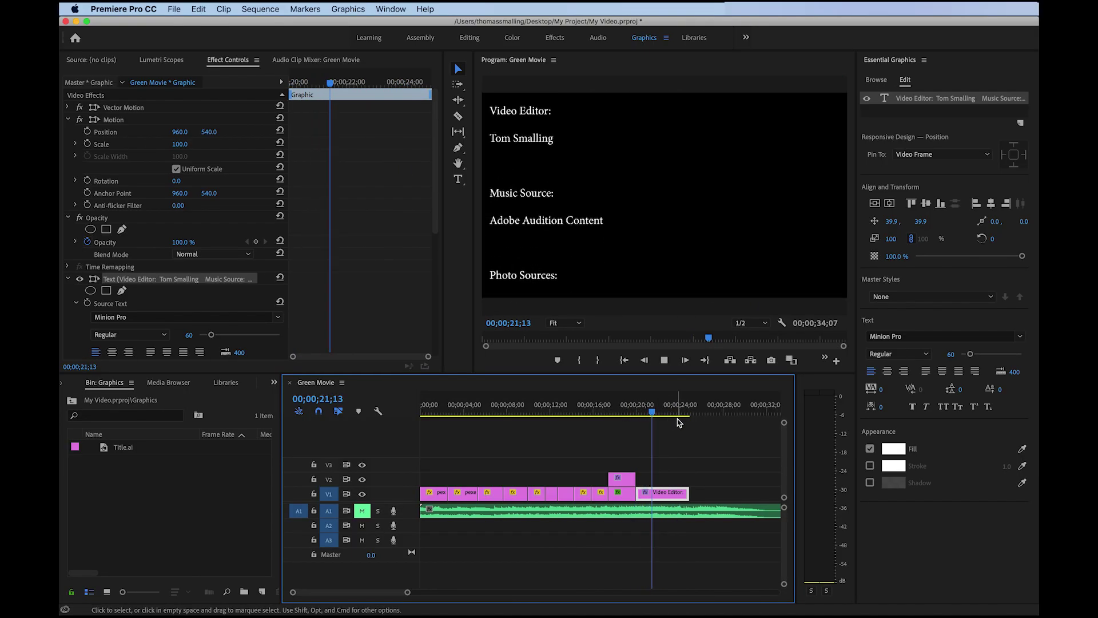
key(k)
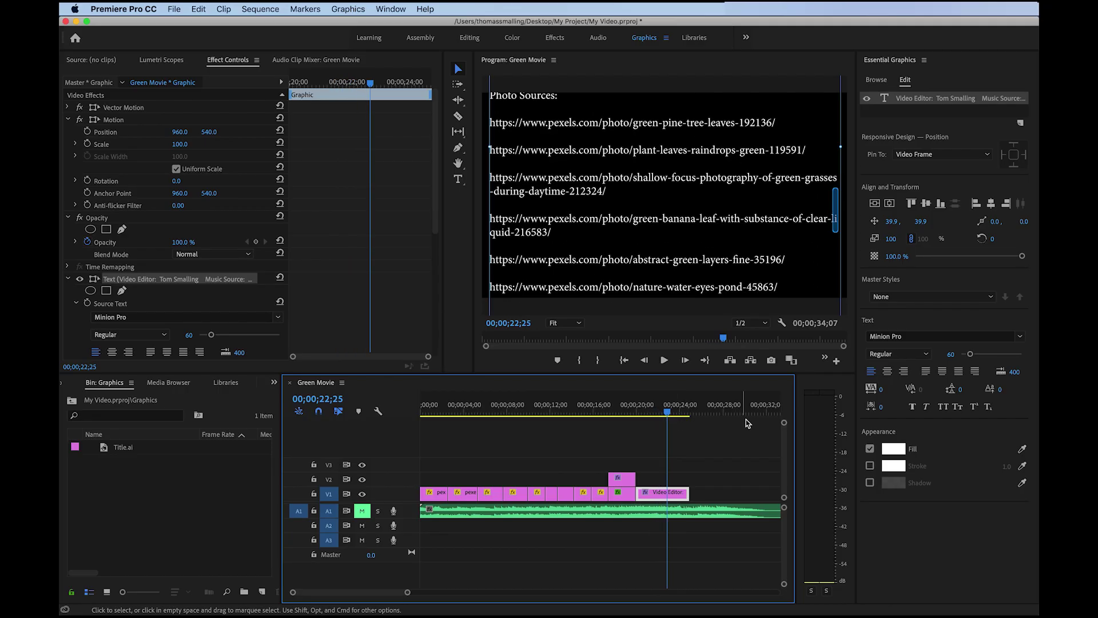
Lengthen the credits graphic on V1 to end at about 00;00;27;28, playing back the roll to check its speed.
drag(686, 493, 697, 493)
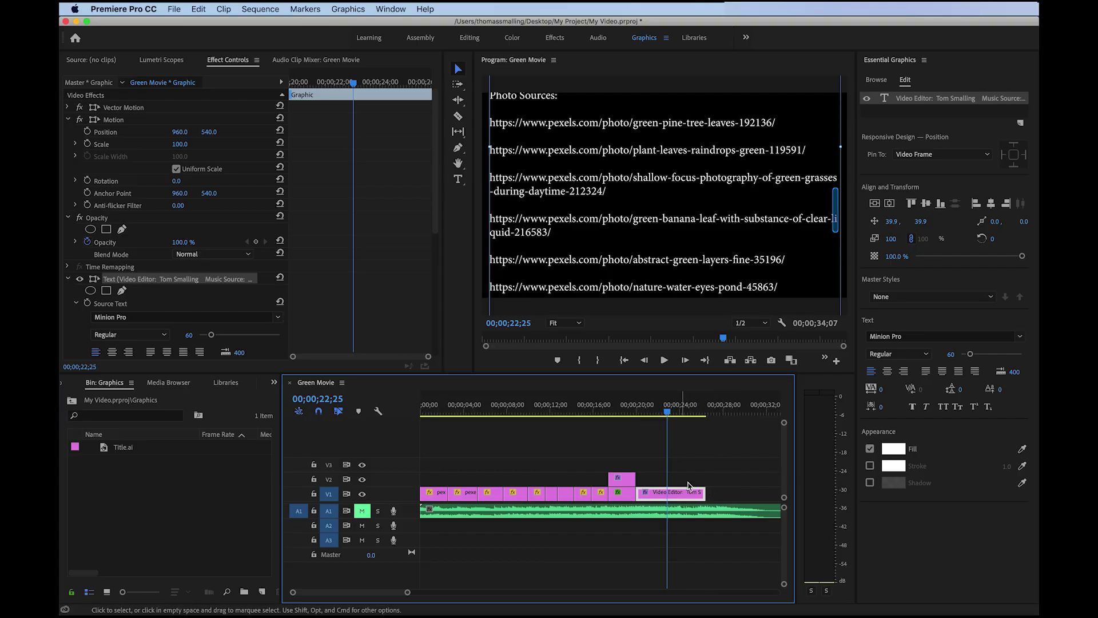
click(656, 413)
drag(657, 413, 628, 413)
key(space)
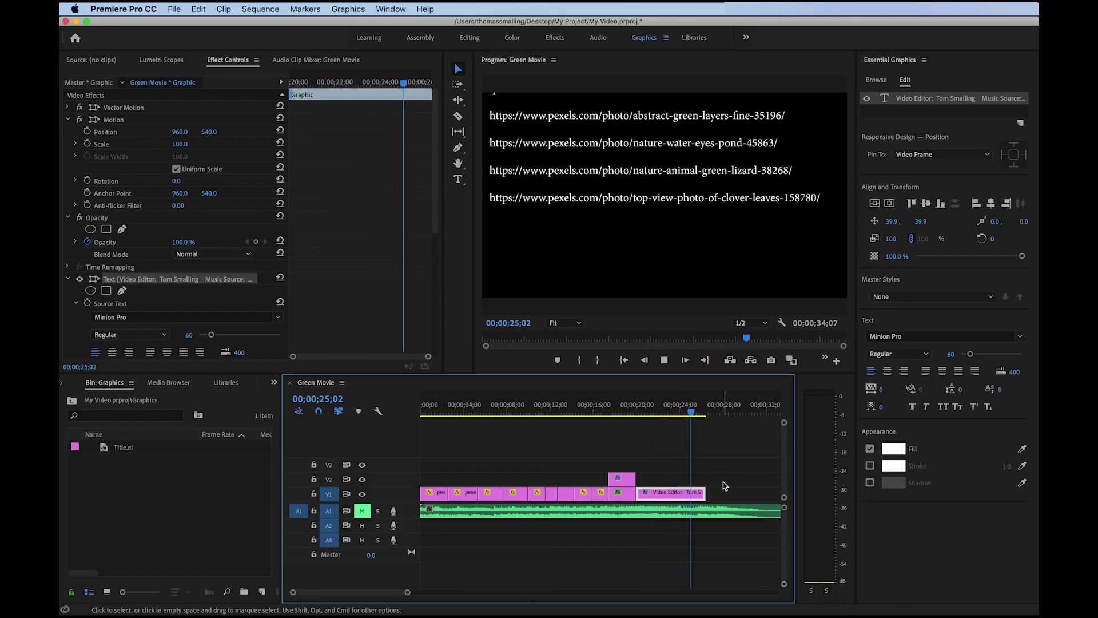
drag(705, 493, 721, 494)
drag(679, 407, 635, 410)
key(space)
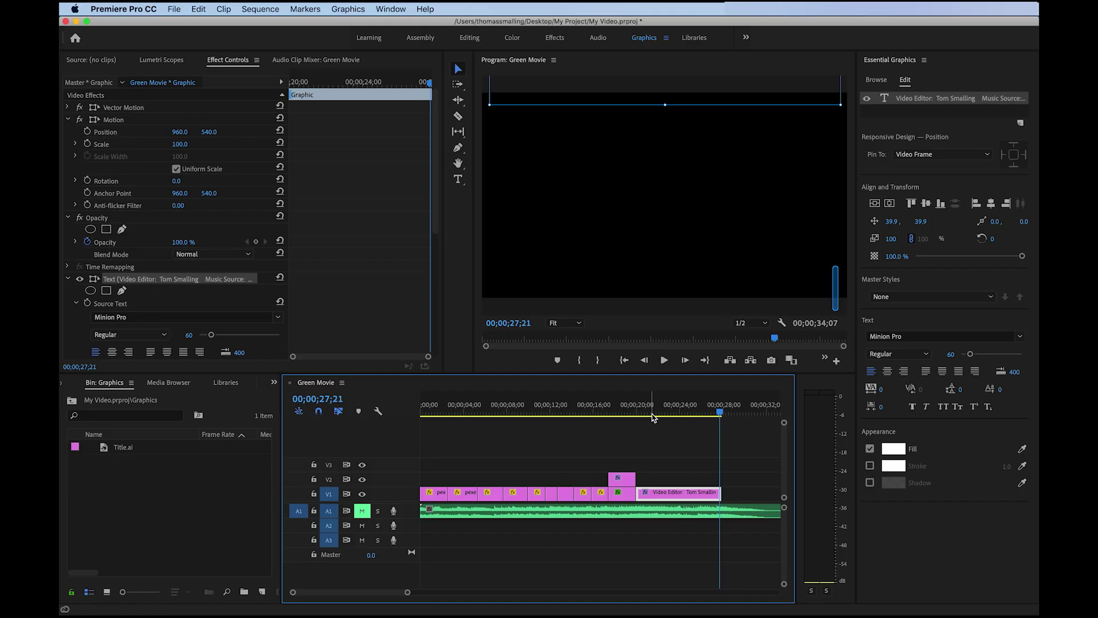
Trim the end of Drama.wav on A1 to 00;00;27;28, flush with the end of the credits graphic.
click(699, 519)
drag(380, 591, 390, 591)
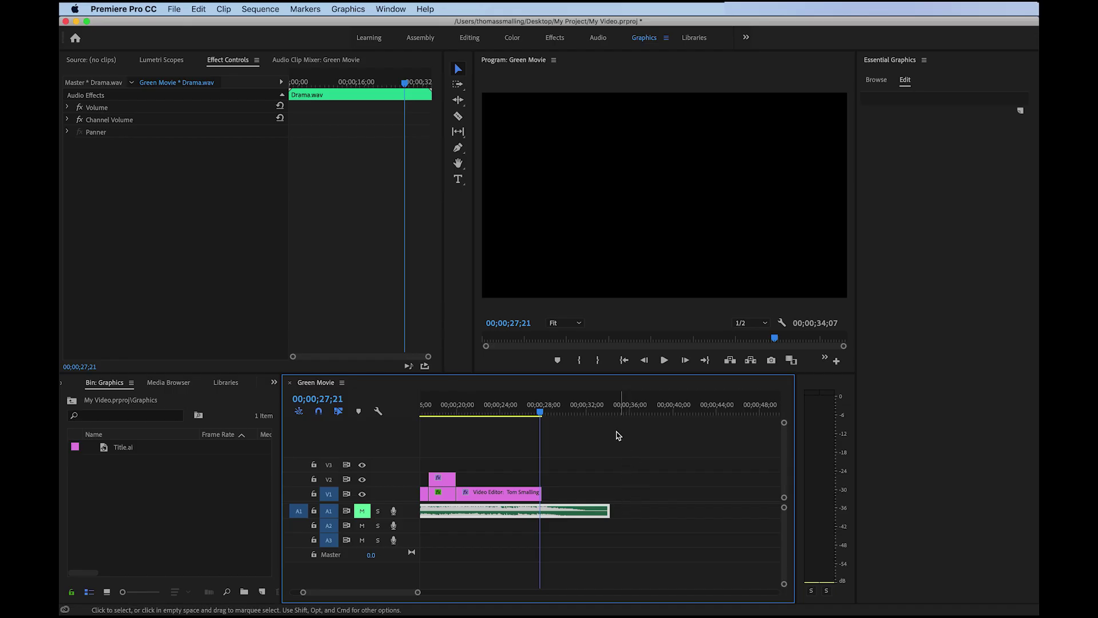
click(612, 408)
drag(614, 408, 610, 410)
drag(604, 510, 537, 515)
click(534, 522)
click(528, 514)
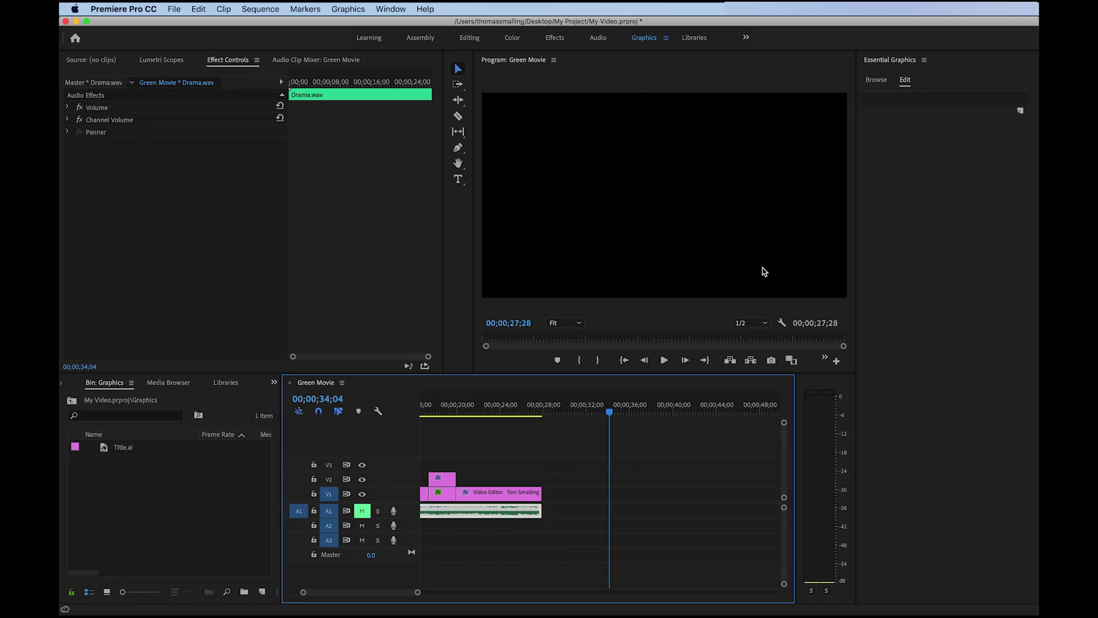
Look at the Audio workspace, switch to the Editing workspace and expand the Audio Effects folder.
click(598, 38)
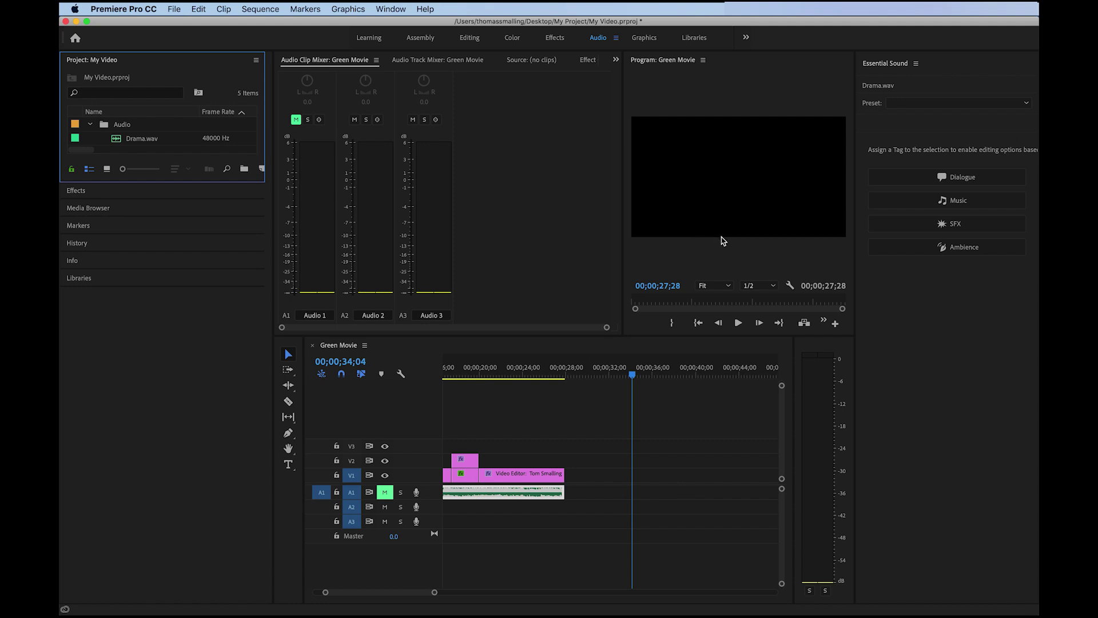
click(588, 61)
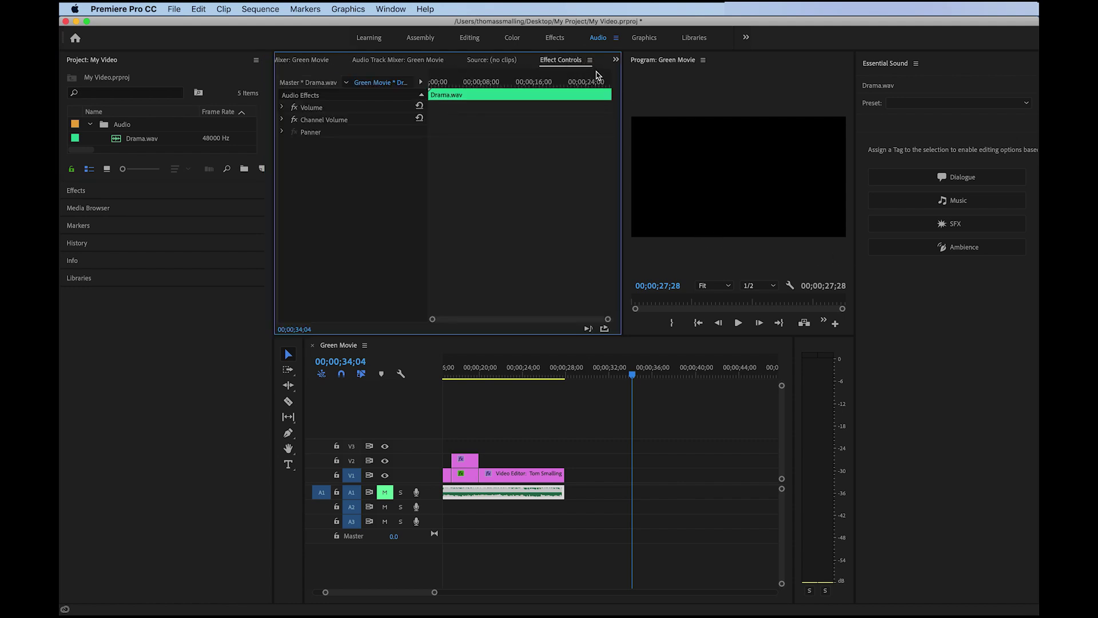
click(470, 38)
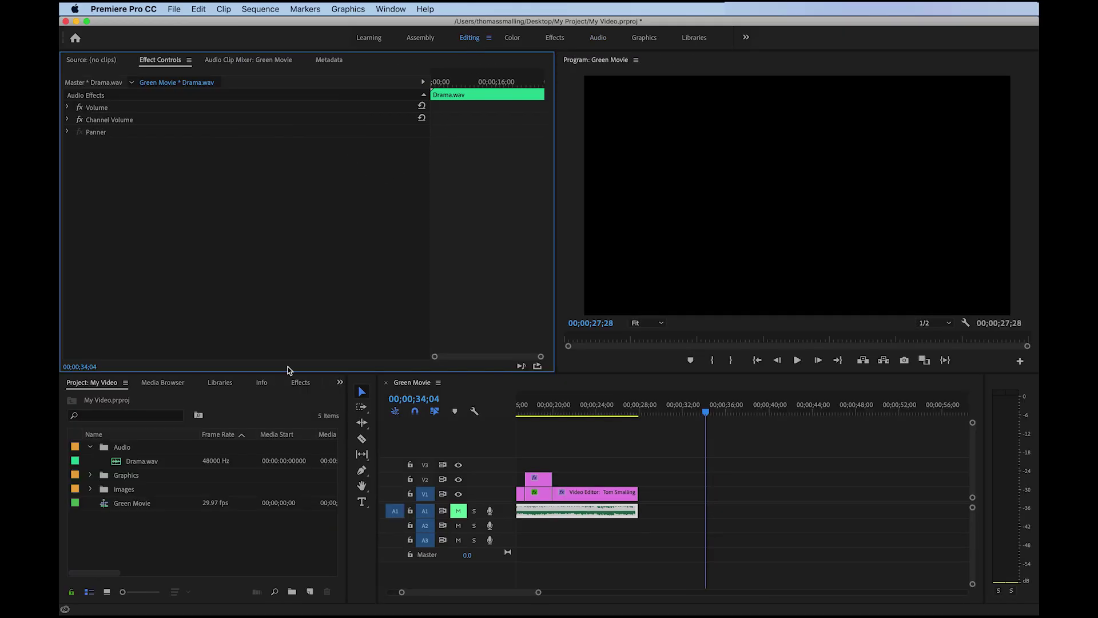
click(300, 382)
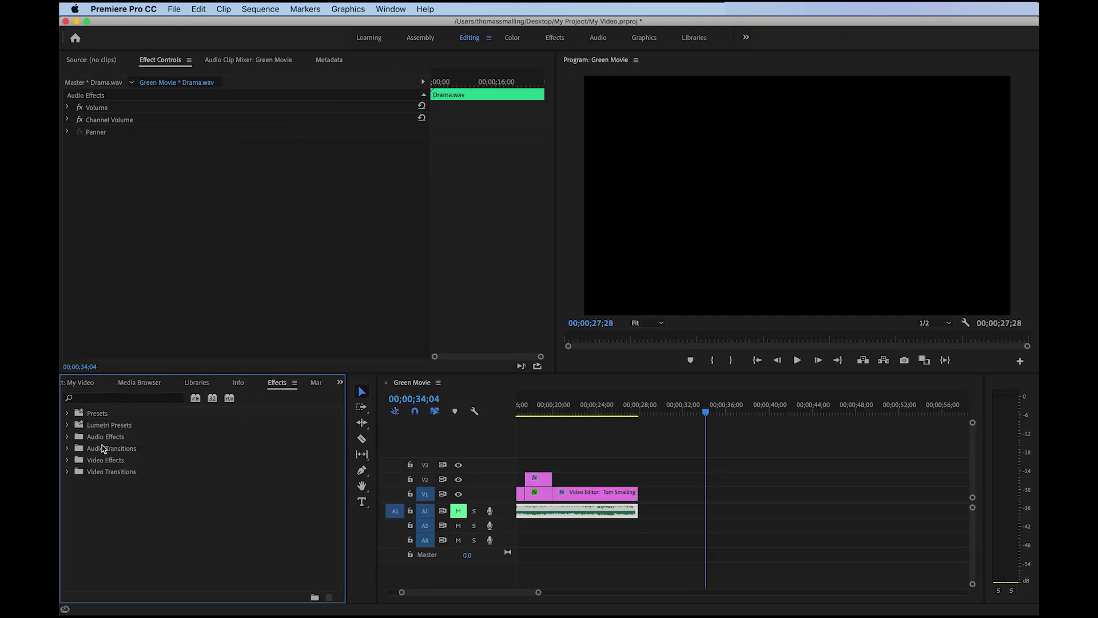
click(68, 439)
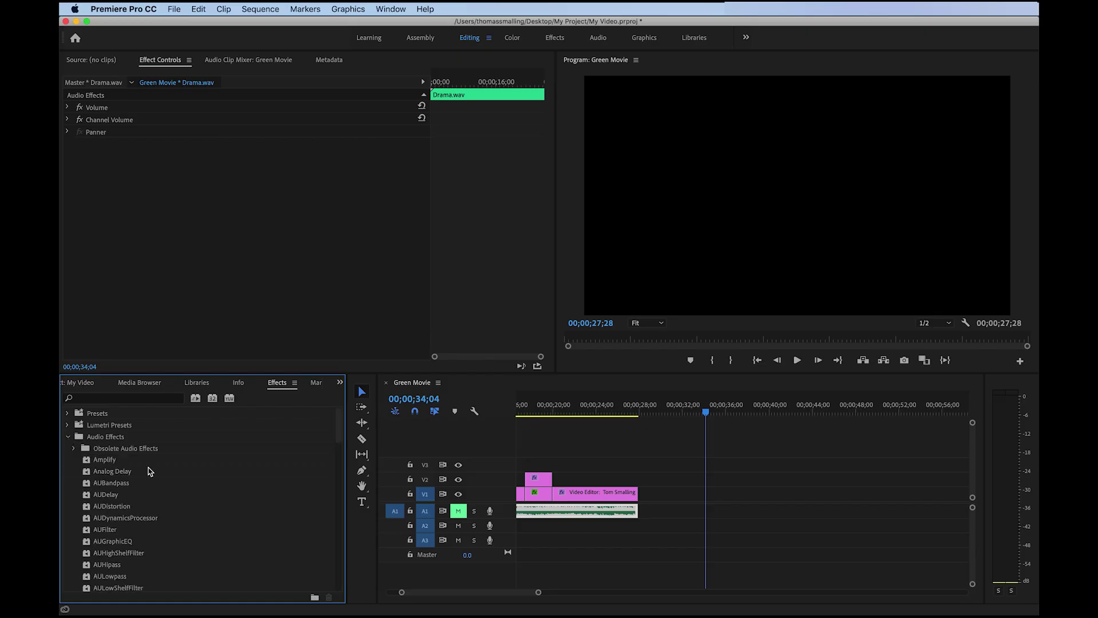
Apply the Volume audio effect to Drama.wav on A1 and place the playhead at 00;00;27;24.
scroll(217, 494, down, 10)
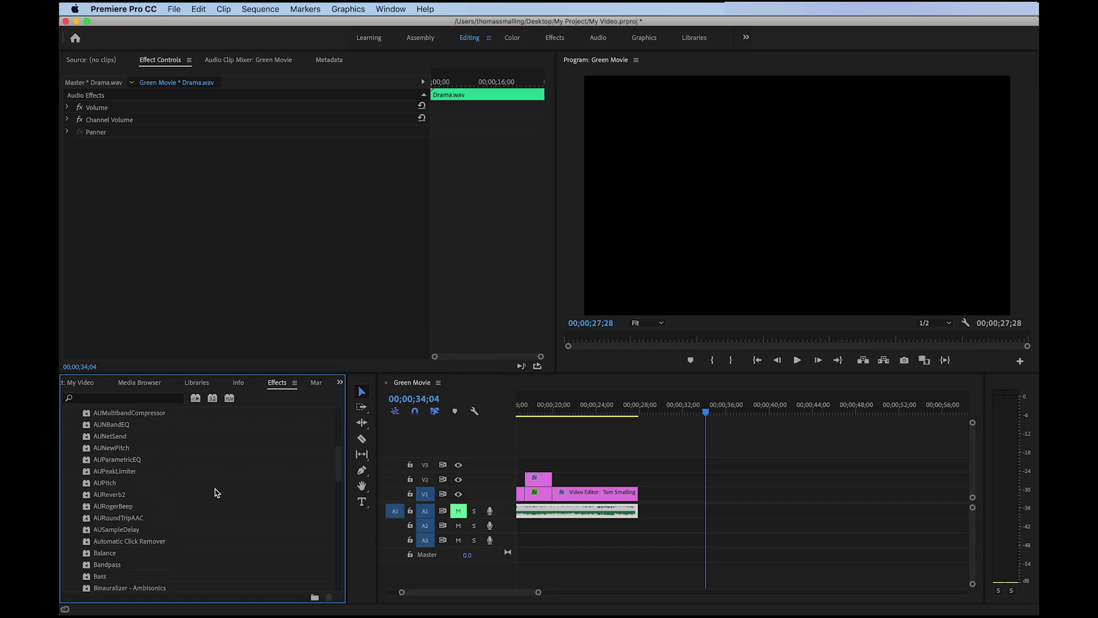
scroll(217, 493, down, 5)
scroll(217, 493, down, 3)
scroll(216, 493, down, 4)
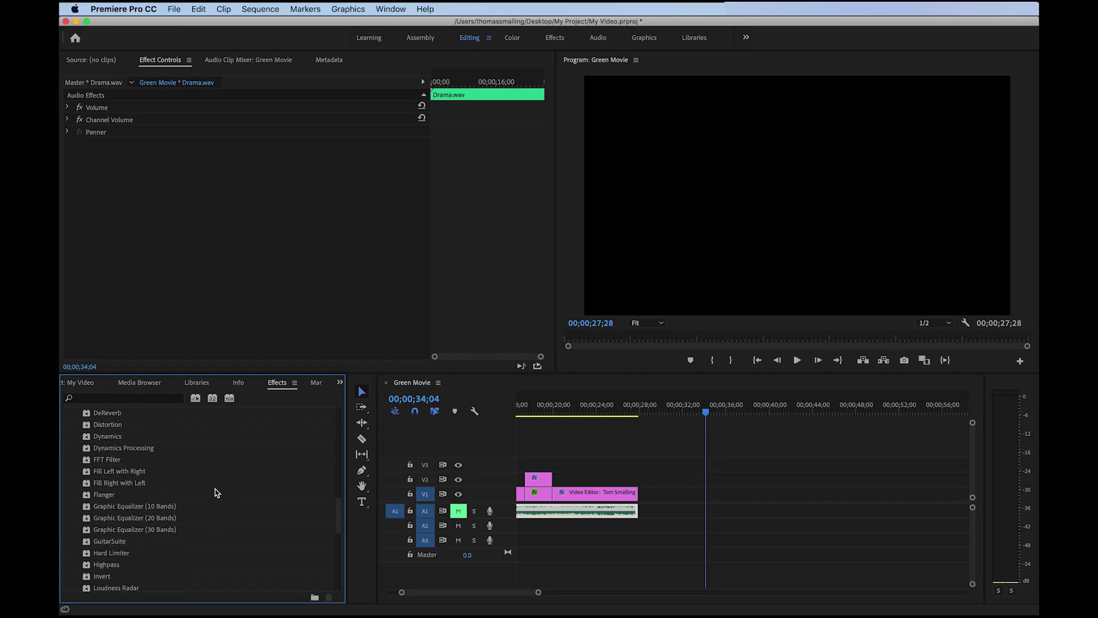
scroll(217, 493, down, 4)
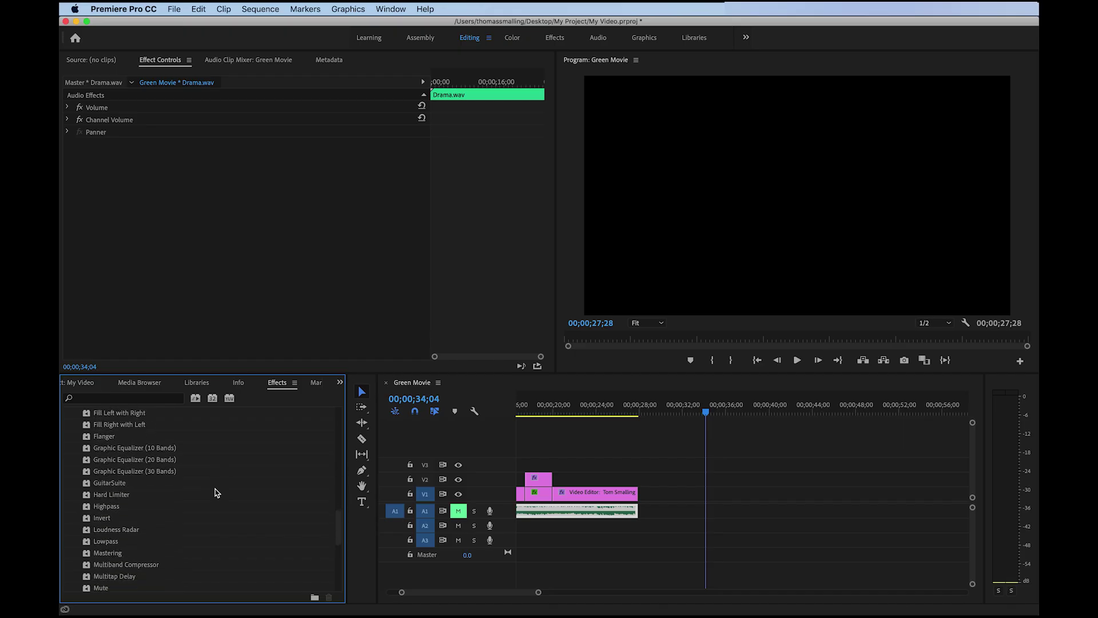
scroll(206, 508, down, 5)
scroll(206, 507, down, 4)
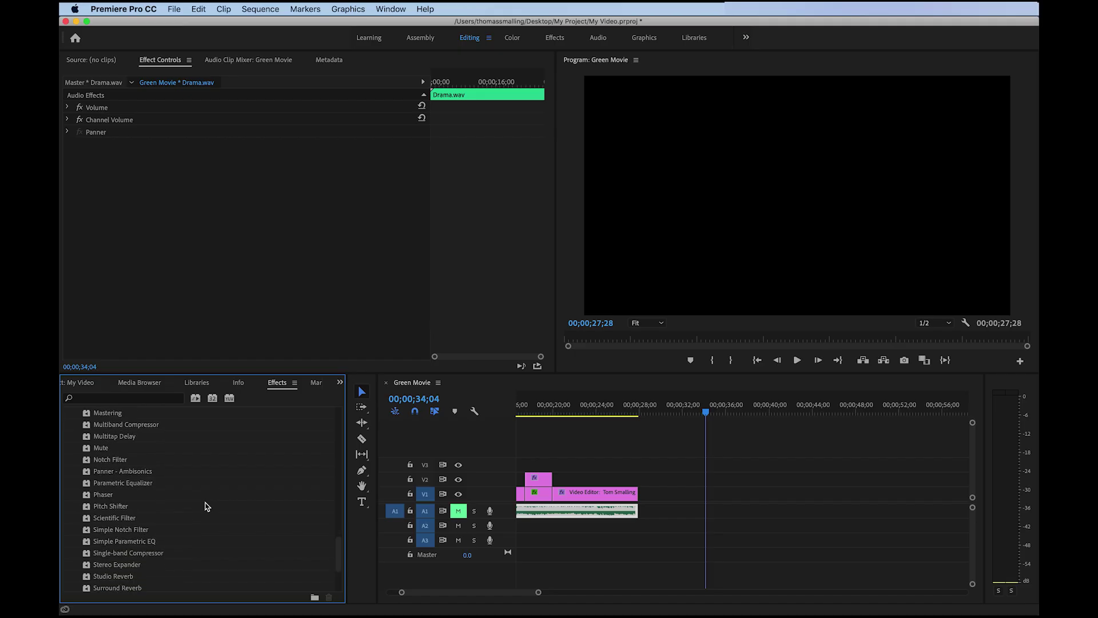
scroll(207, 506, down, 2)
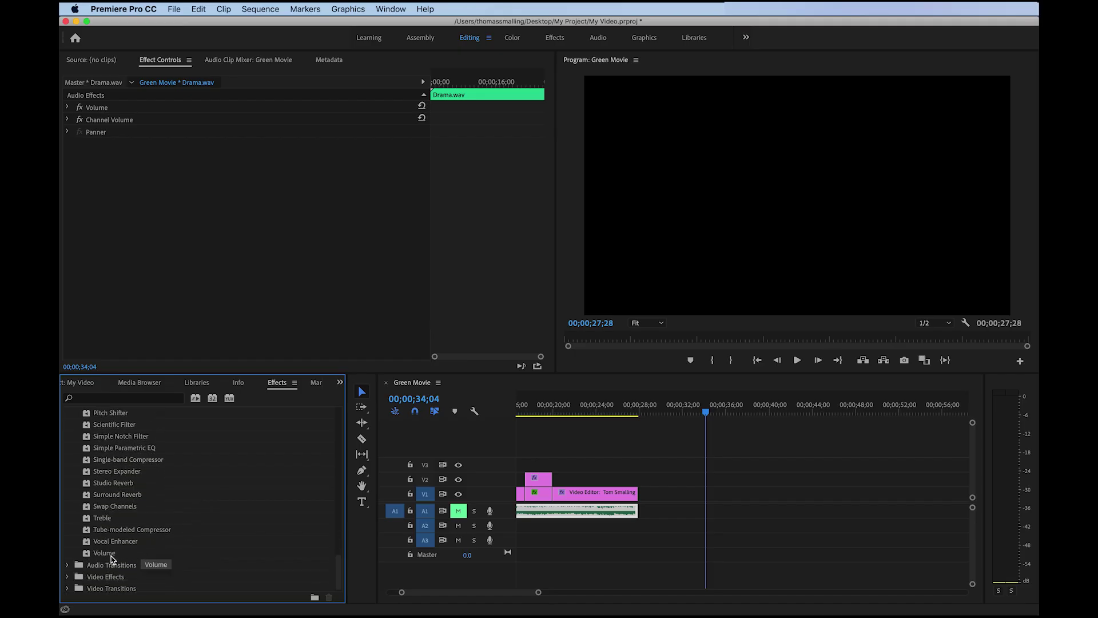
drag(91, 555, 627, 515)
click(636, 411)
drag(639, 409, 637, 410)
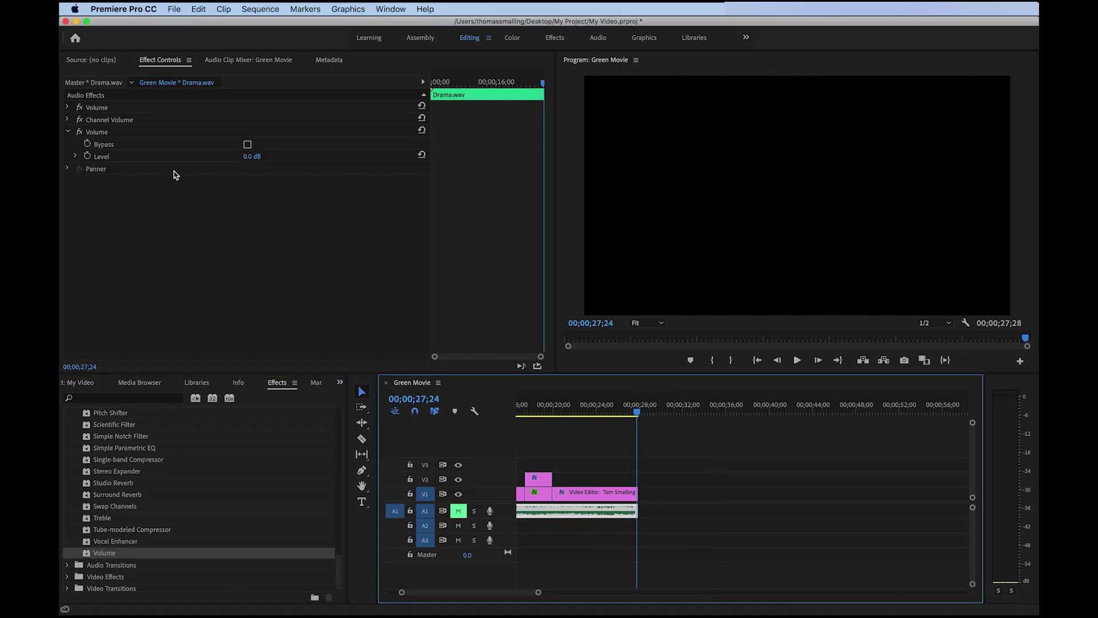
Keyframe the added Volume effect's Level on Drama.wav from 0.0 dB at 00;00;27;24 down to -287.5 dB at the clip's end.
click(88, 157)
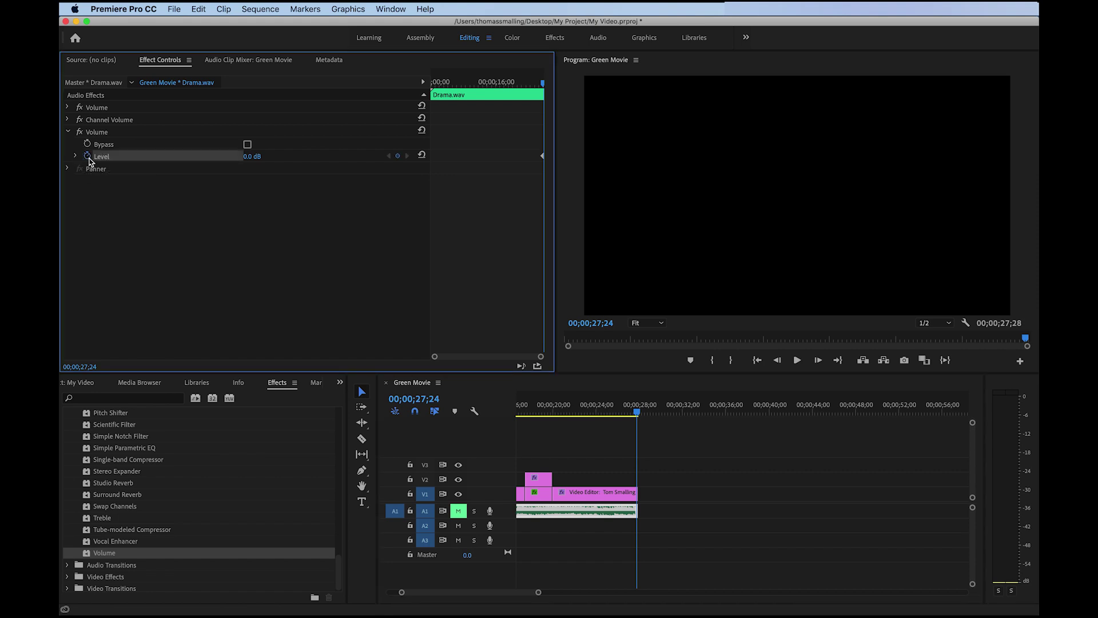
drag(637, 413, 626, 415)
click(397, 156)
click(407, 157)
Unmute track A1 and play back the end of the sequence from about 00;00;25;16 to check the music fade-out.
drag(638, 413, 616, 416)
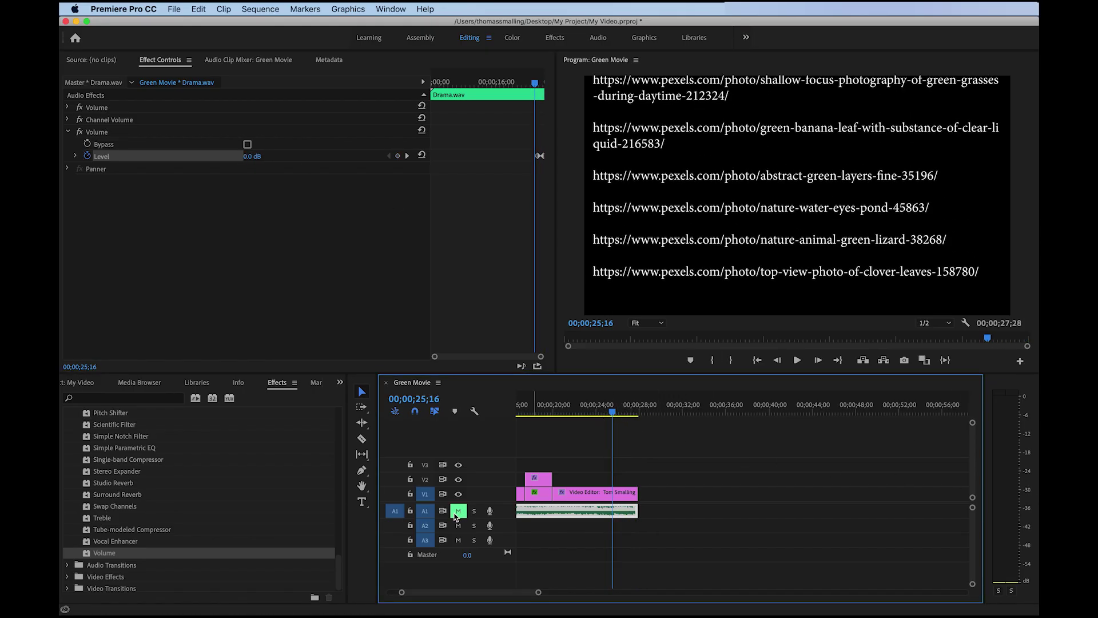
key(space)
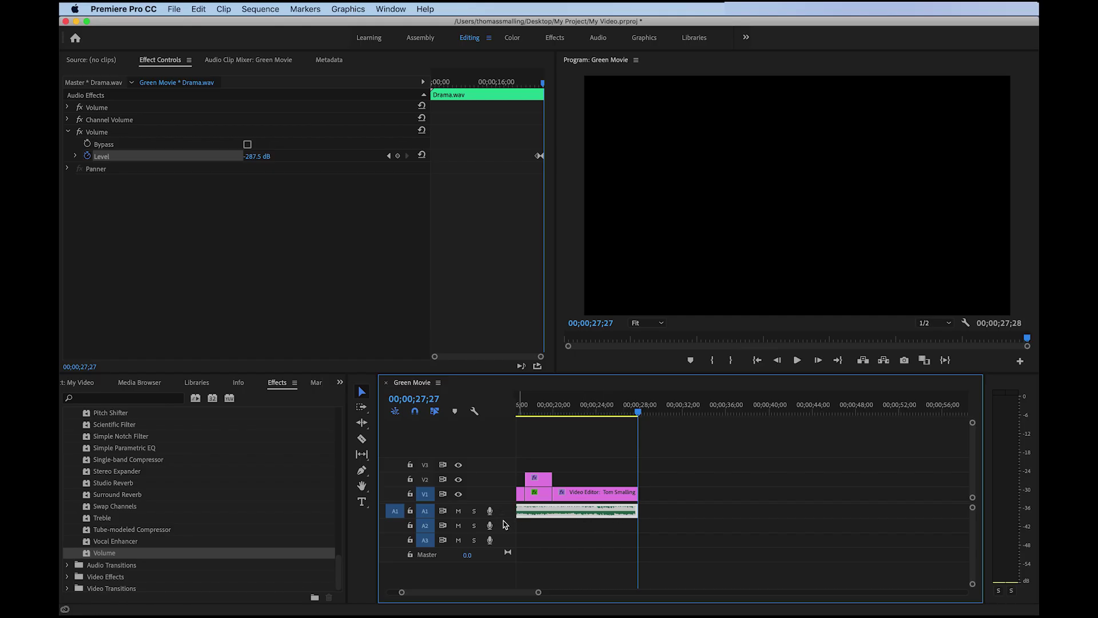
drag(598, 406, 481, 407)
key(space)
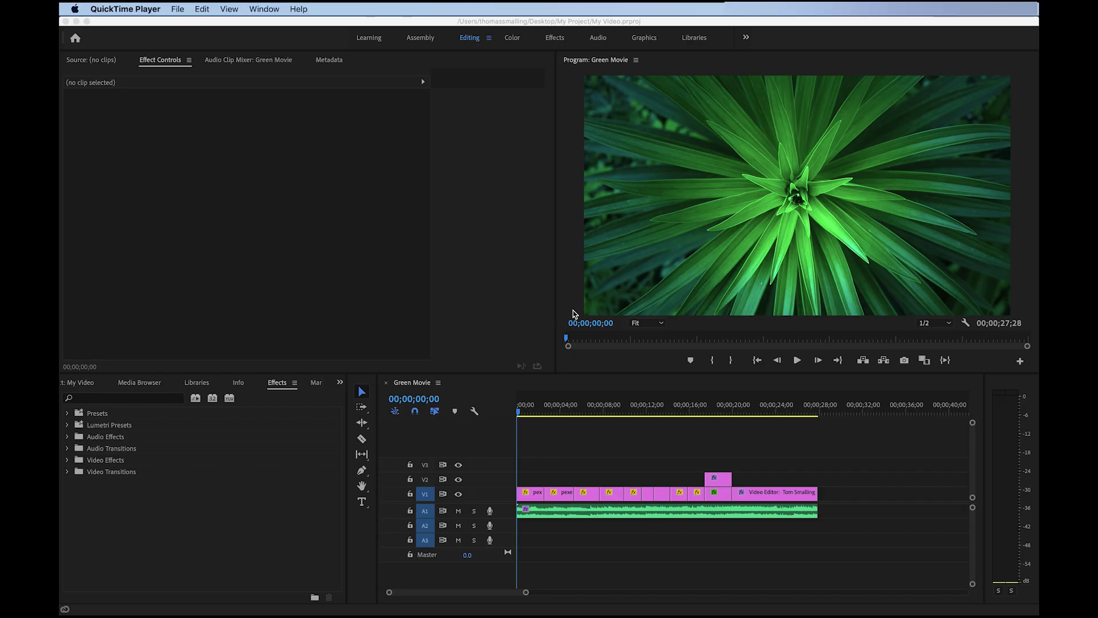
Make the Green Movie sequence active and open its media export settings.
click(422, 388)
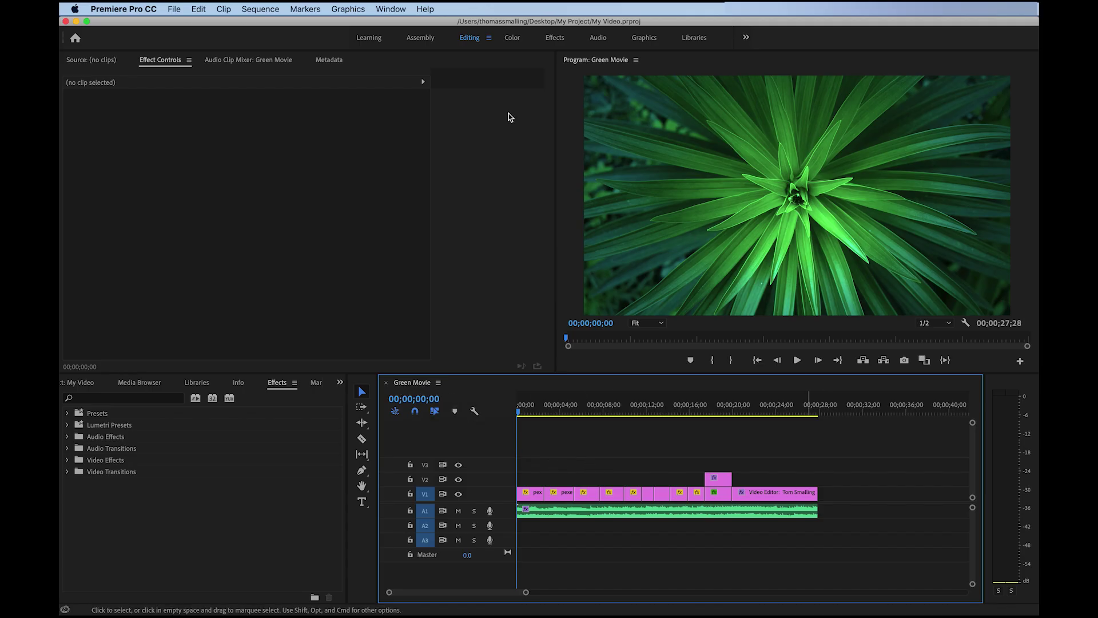
click(174, 9)
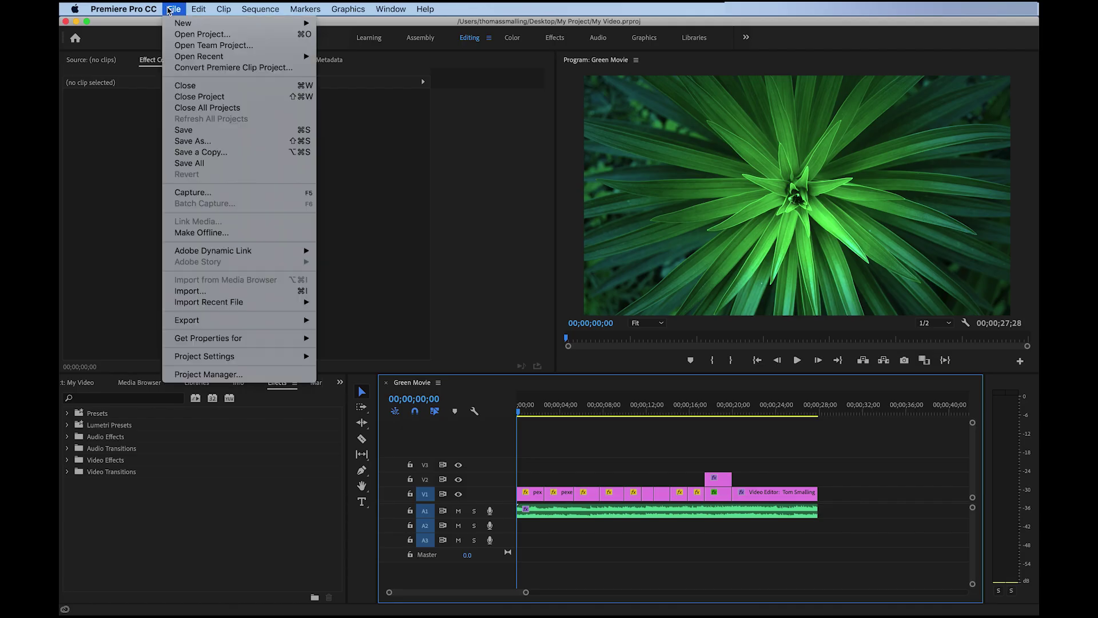
mouse_move(212, 322)
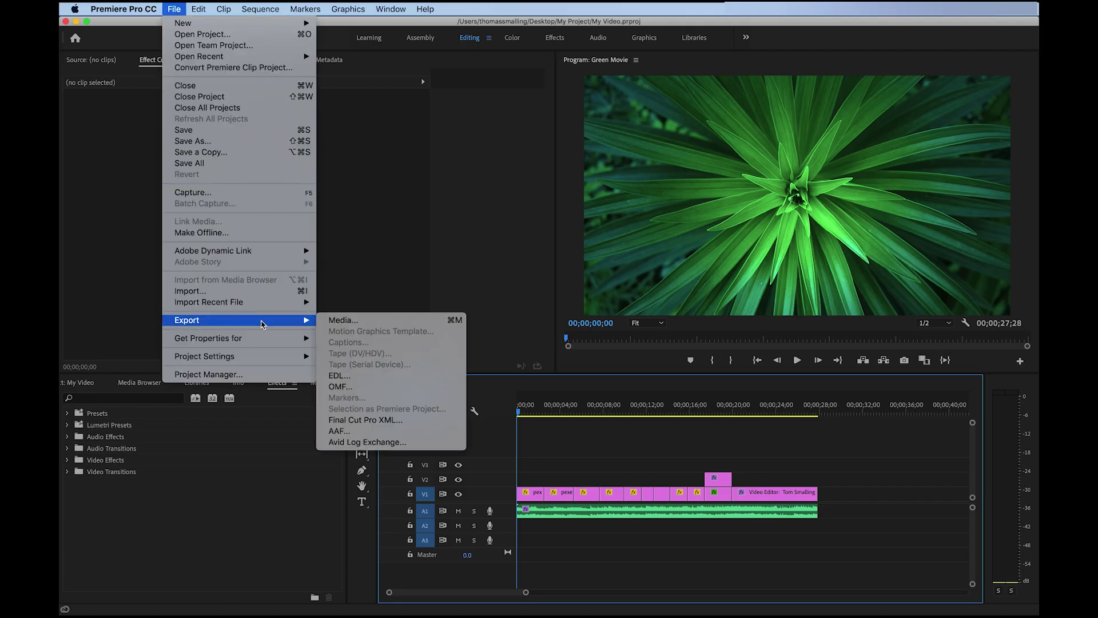
click(330, 323)
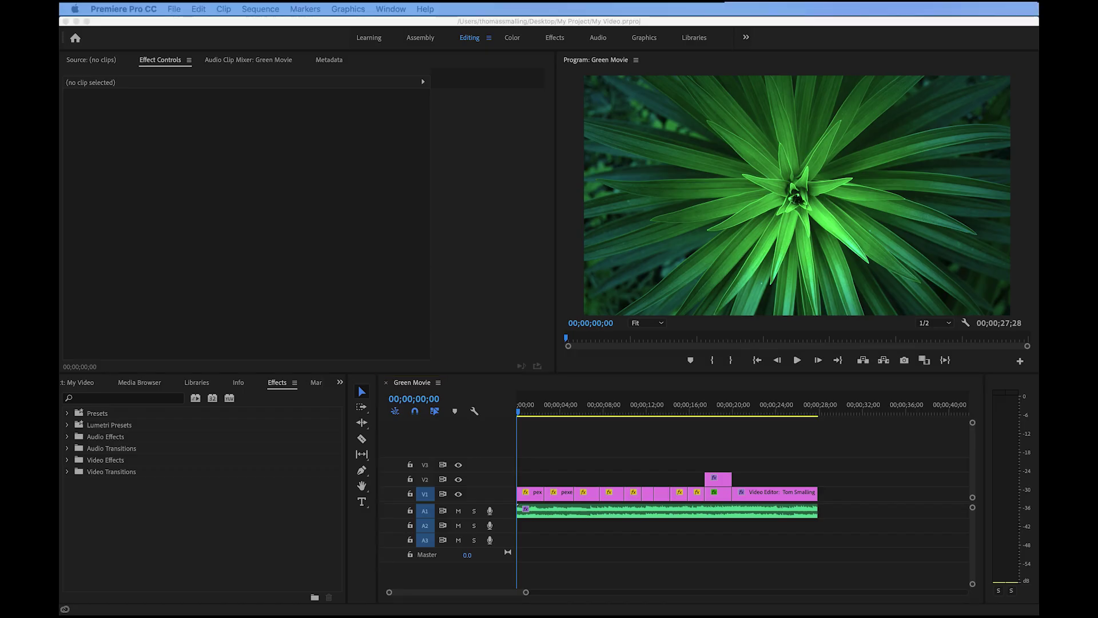
drag(344, 85, 445, 70)
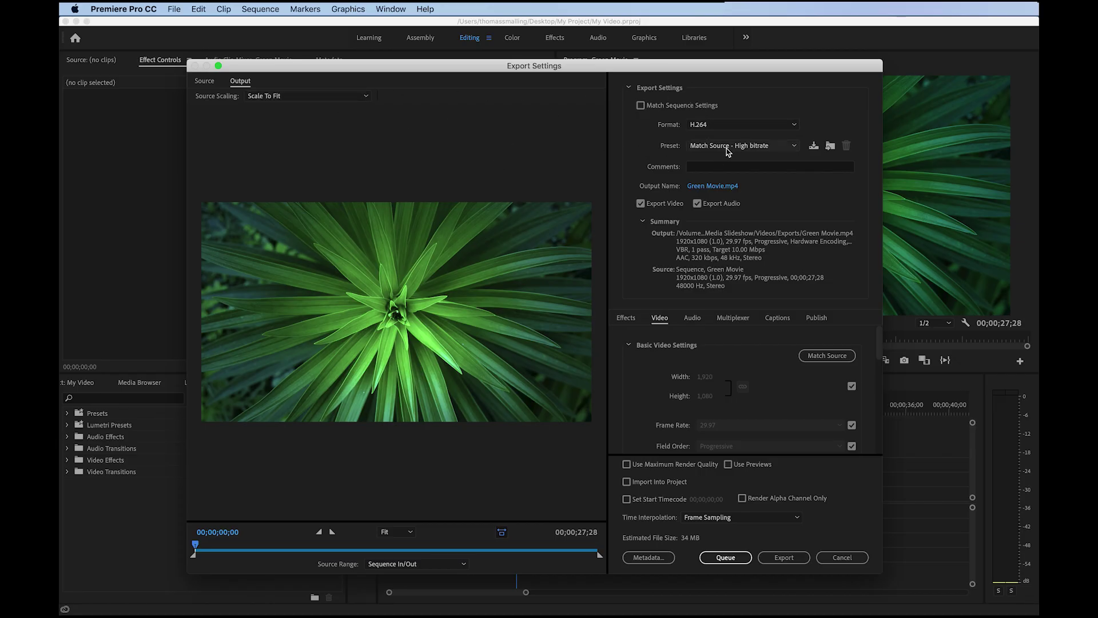
Set the export format to H.264 with the Match Source - High bitrate preset and review the basic video settings.
click(709, 126)
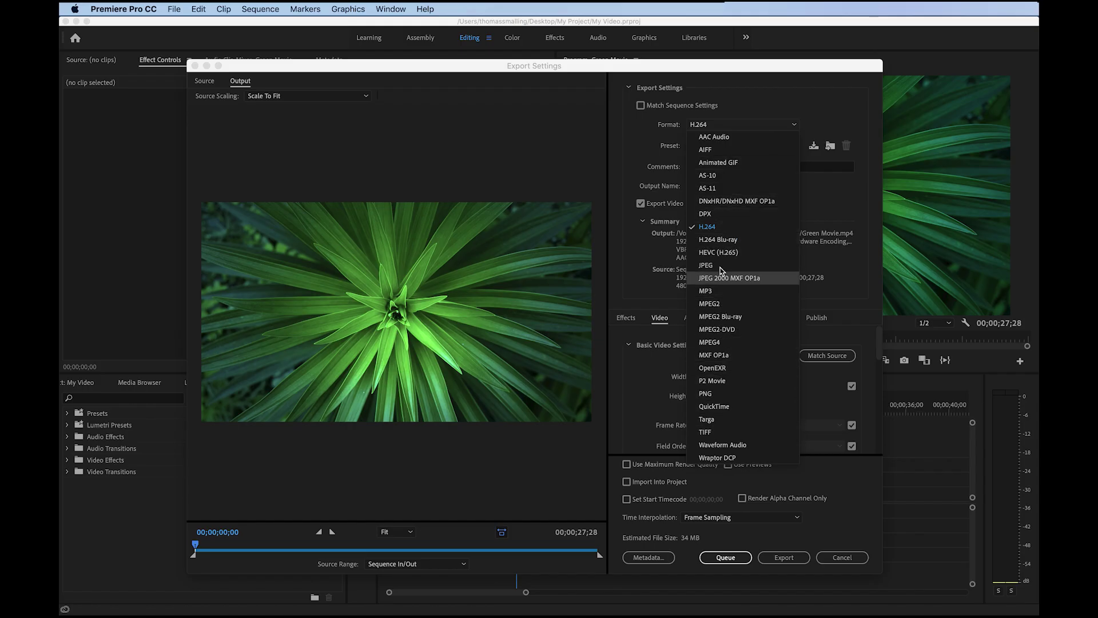
click(717, 231)
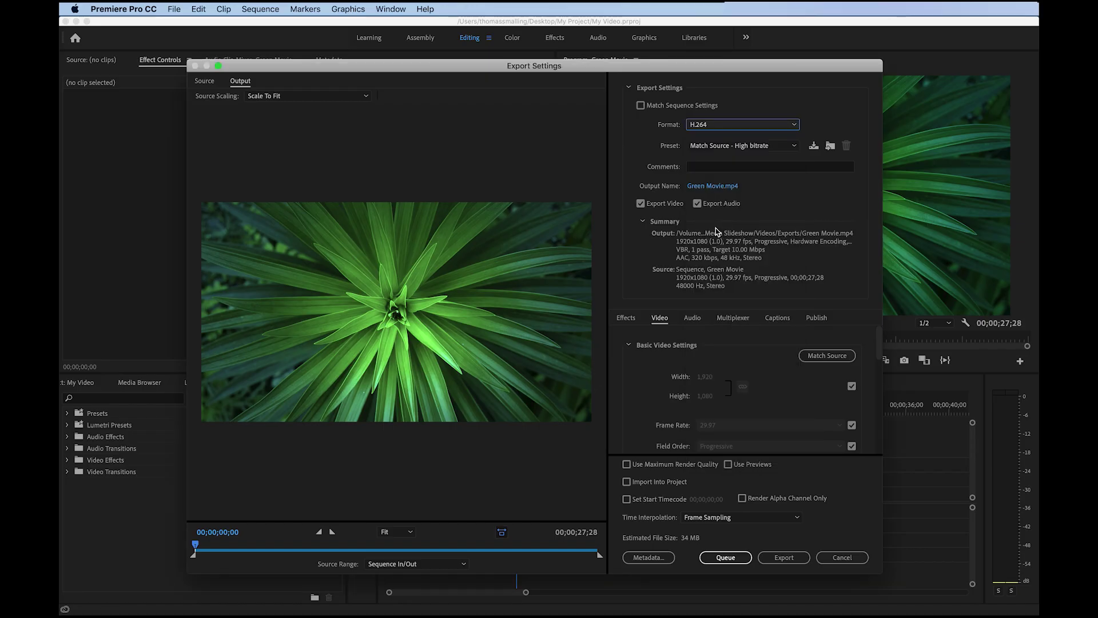
click(764, 147)
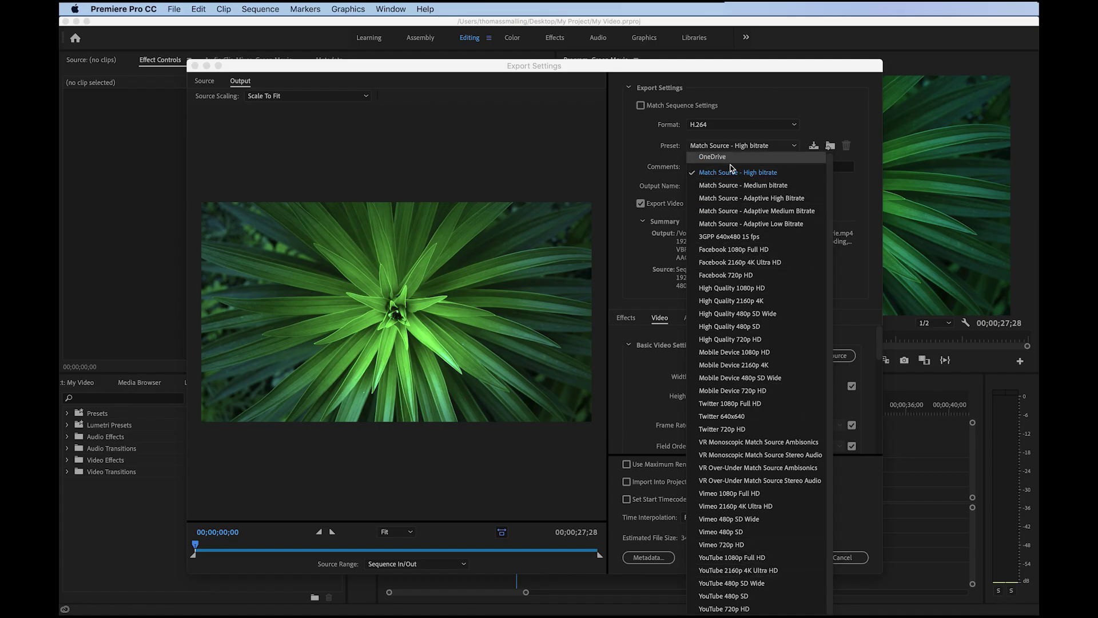
click(733, 175)
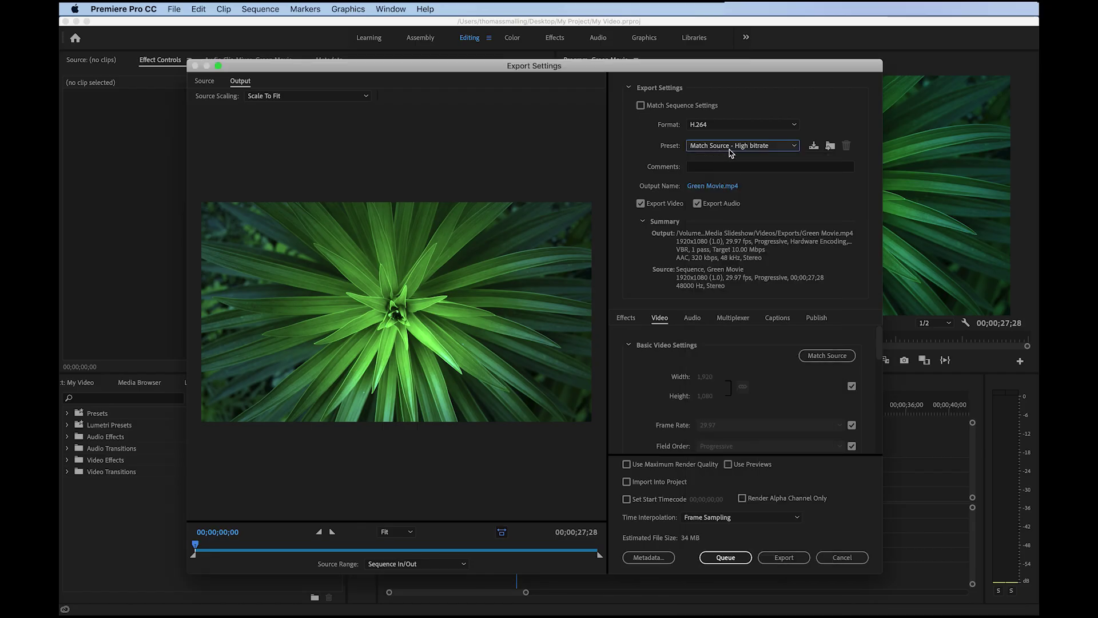
scroll(724, 347, down, 4)
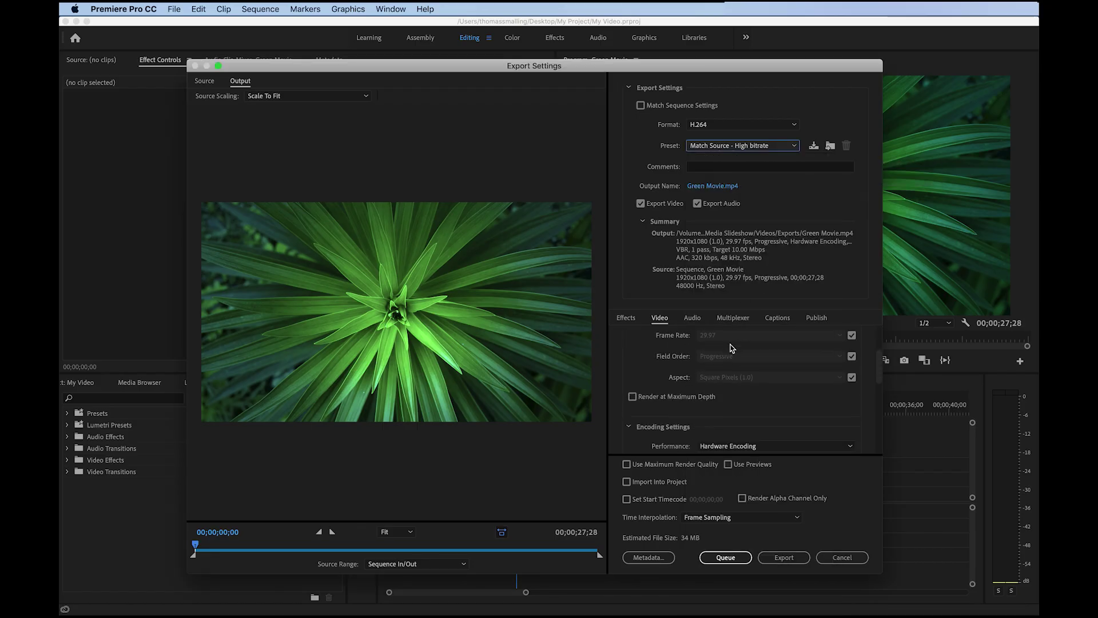
scroll(730, 347, up, 4)
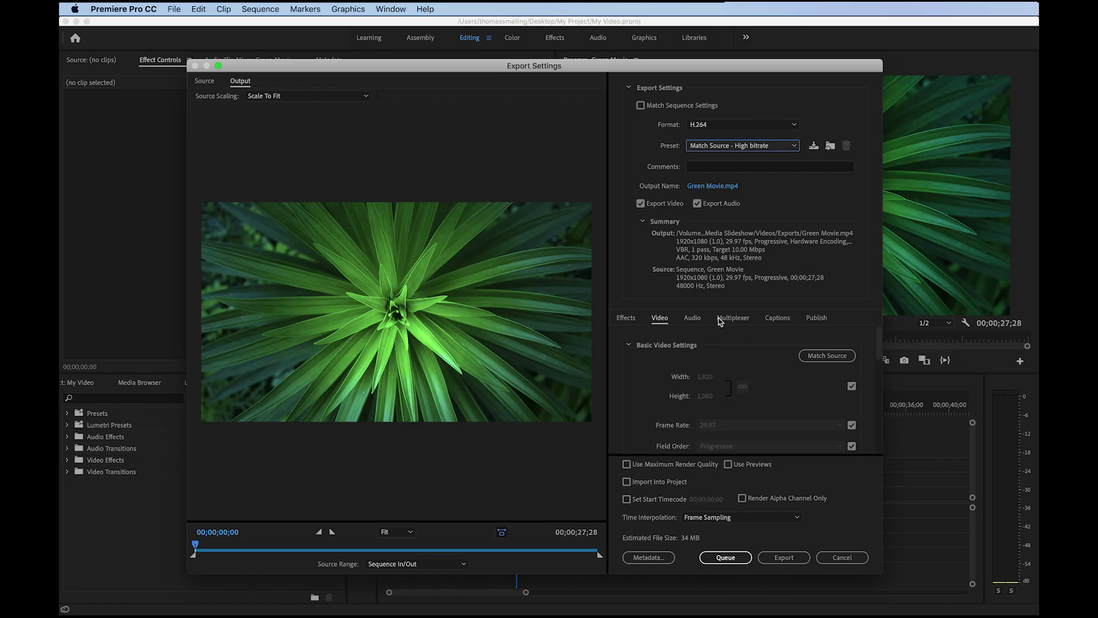
Set the export output to Green Movie.mp4 in the Exports folder of My Project on the Desktop.
click(718, 189)
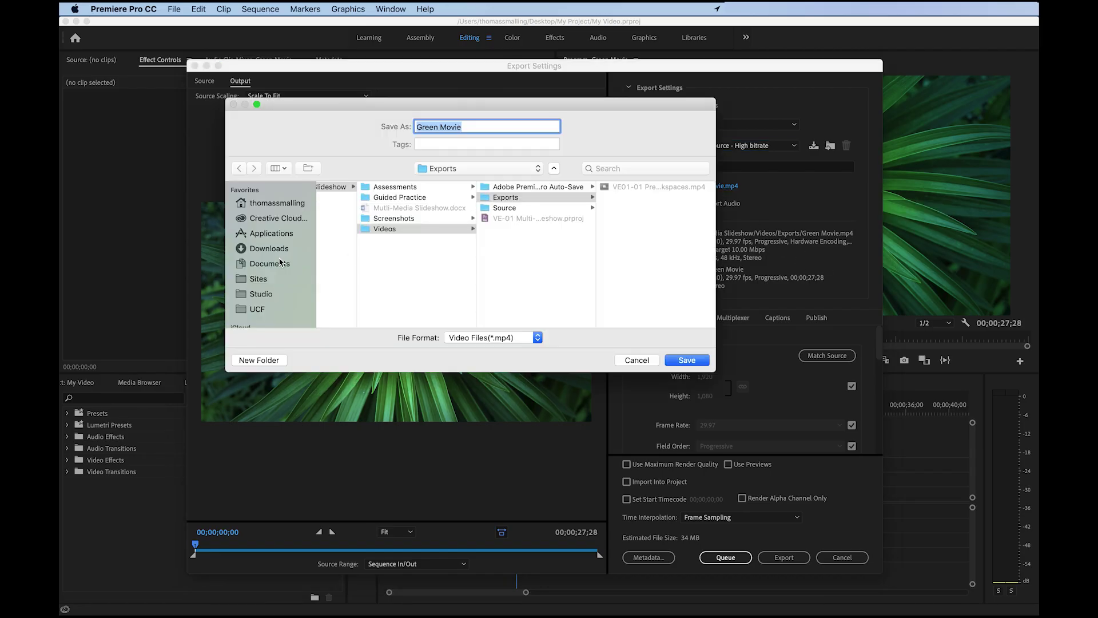
scroll(273, 264, down, 4)
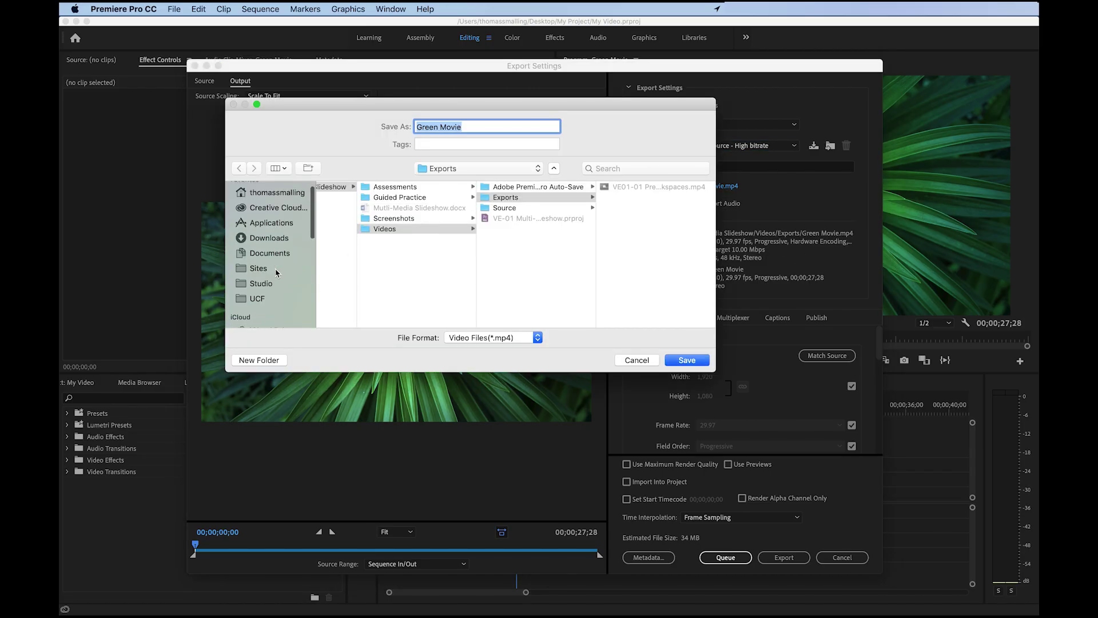
click(272, 303)
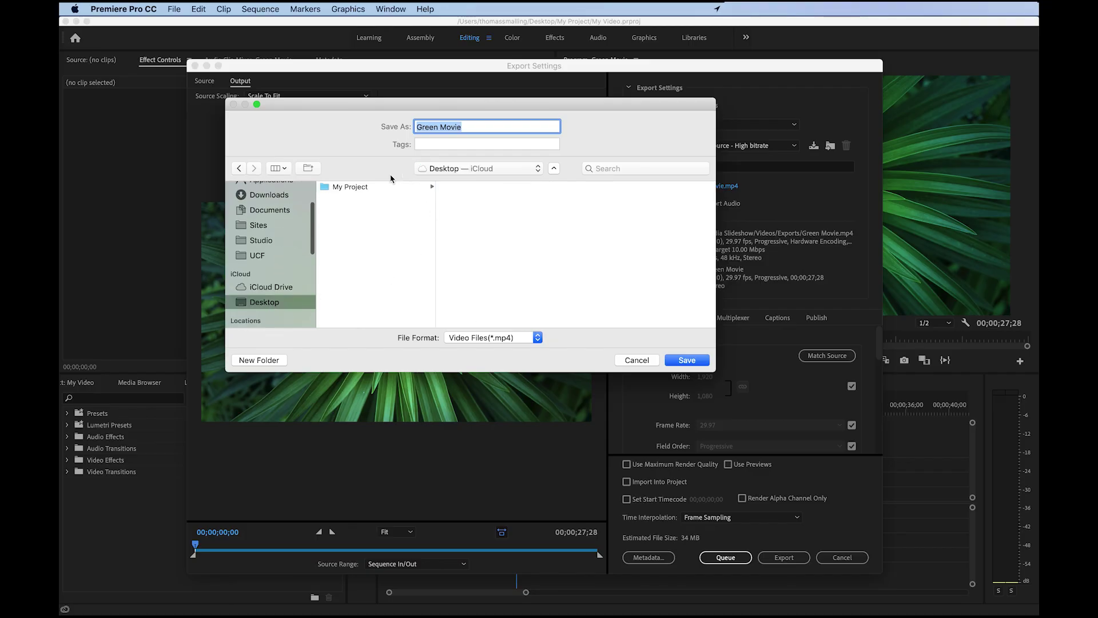
click(369, 187)
click(460, 209)
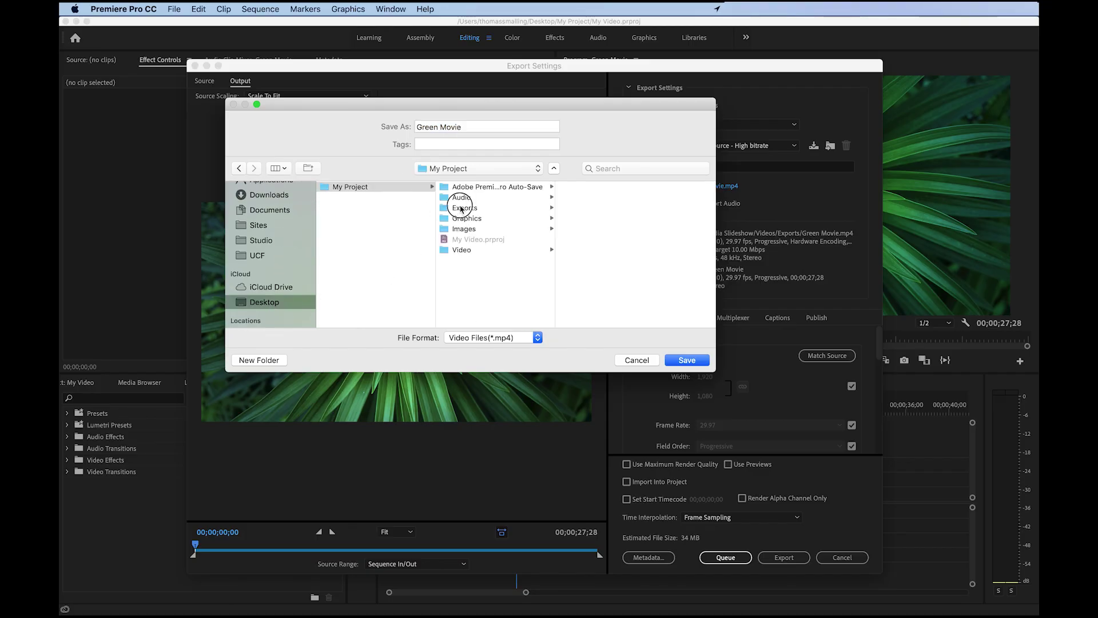
click(690, 361)
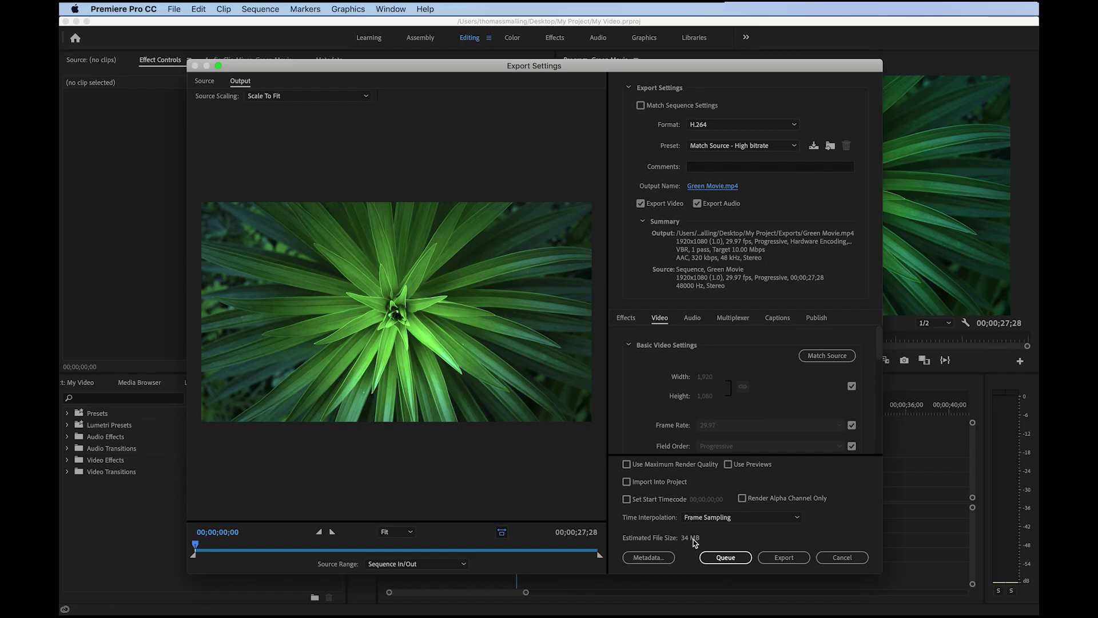
Send the Green Movie export to the Media Encoder queue and start encoding it.
click(723, 558)
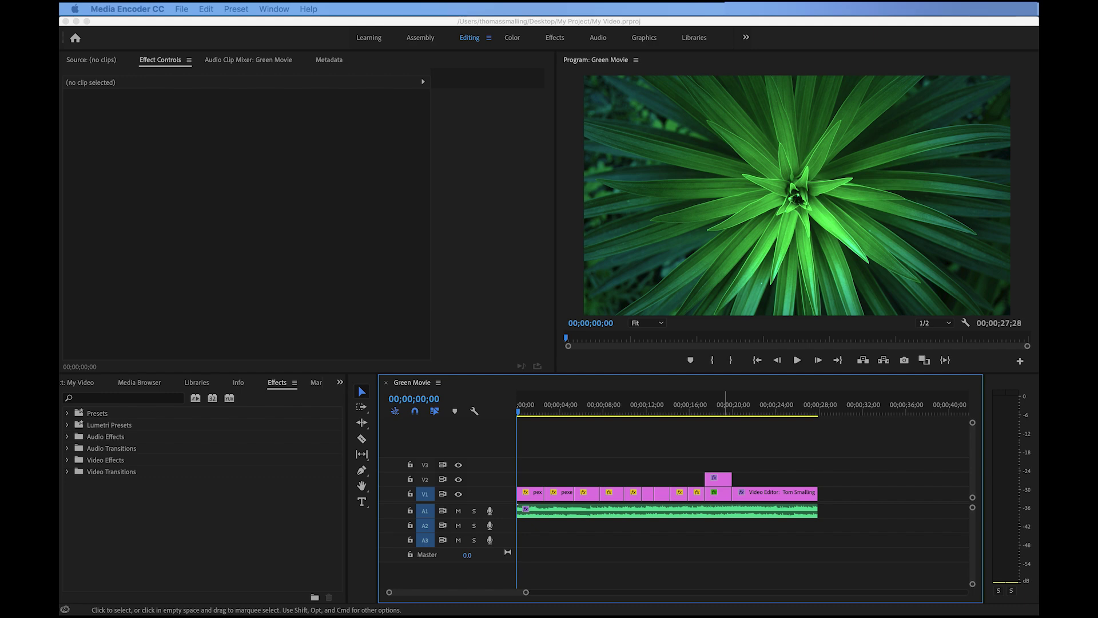
drag(522, 49, 572, 38)
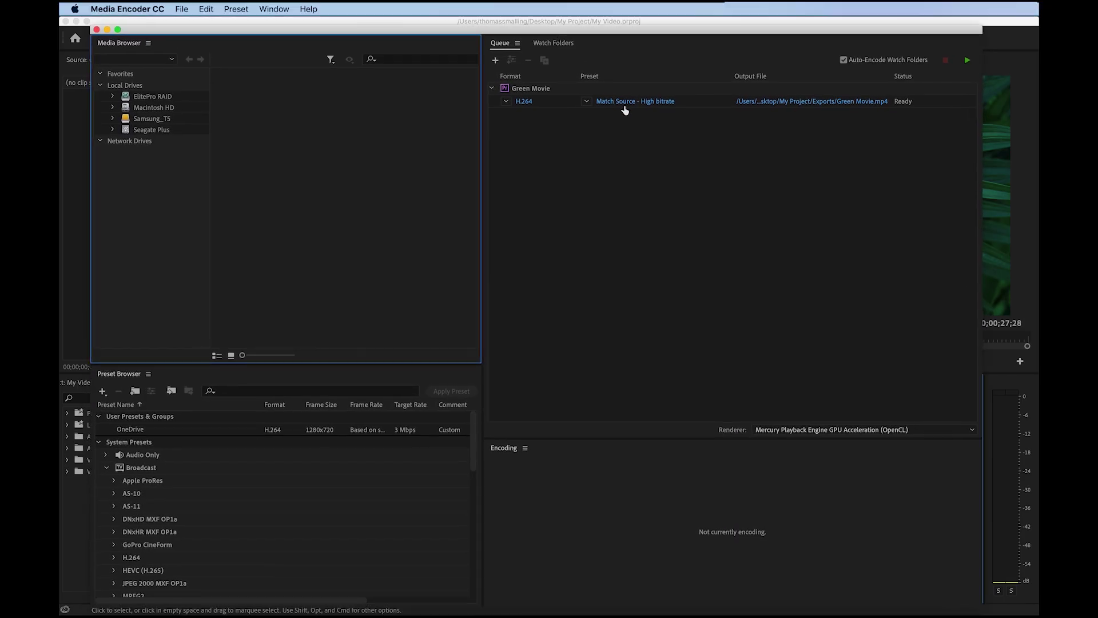
mouse_move(625, 110)
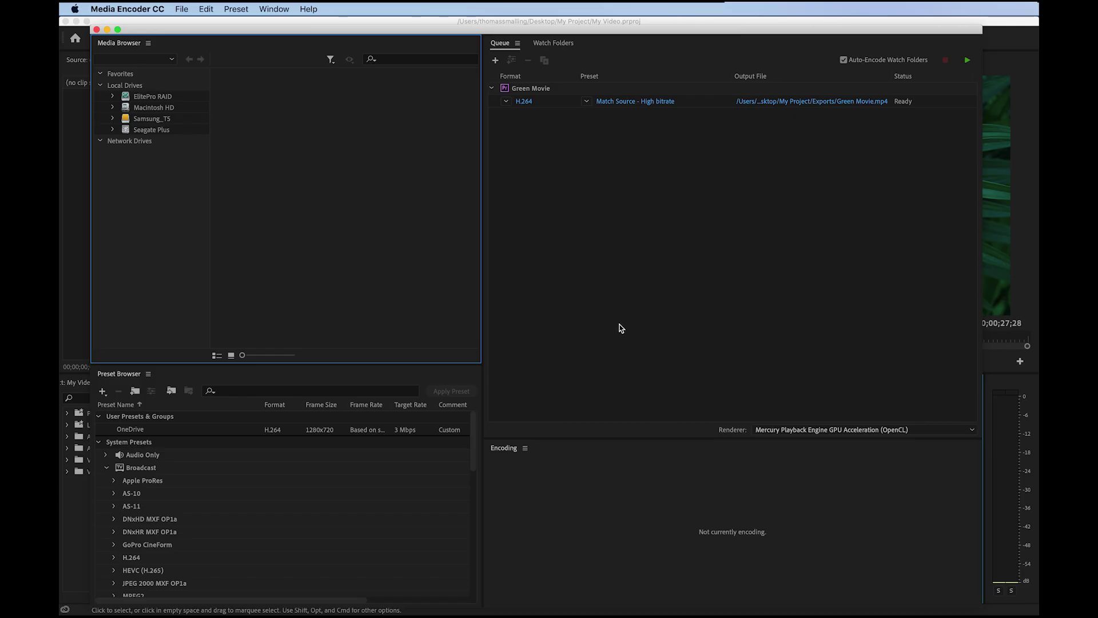
click(966, 62)
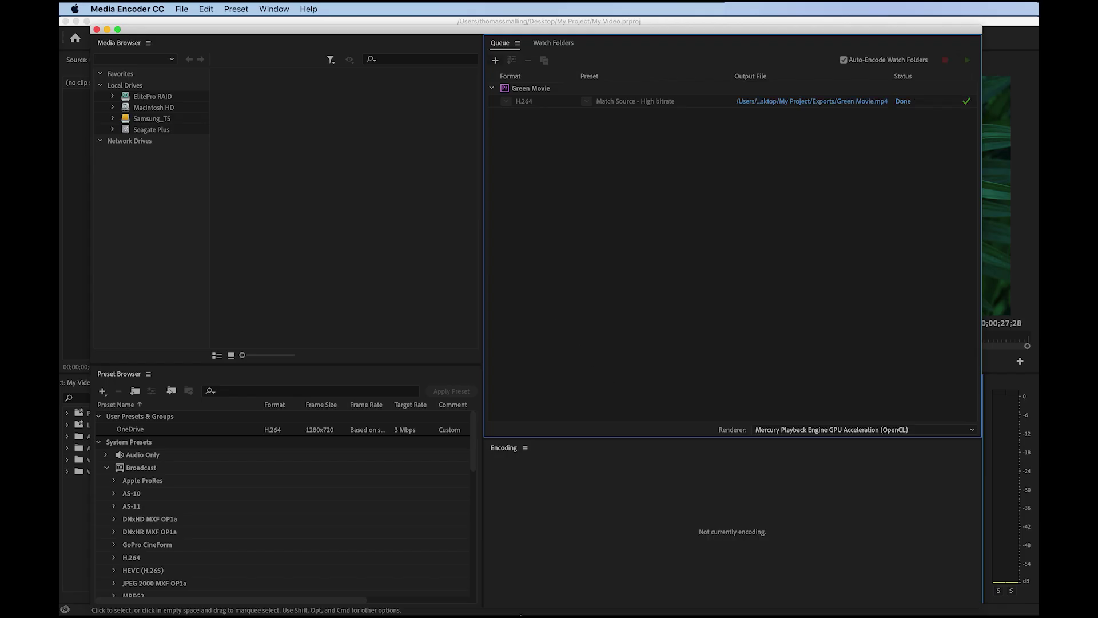
Switch to Finder, open the Exports folder in My Project and preview Green Movie.mp4.
mouse_move(511, 614)
click(123, 595)
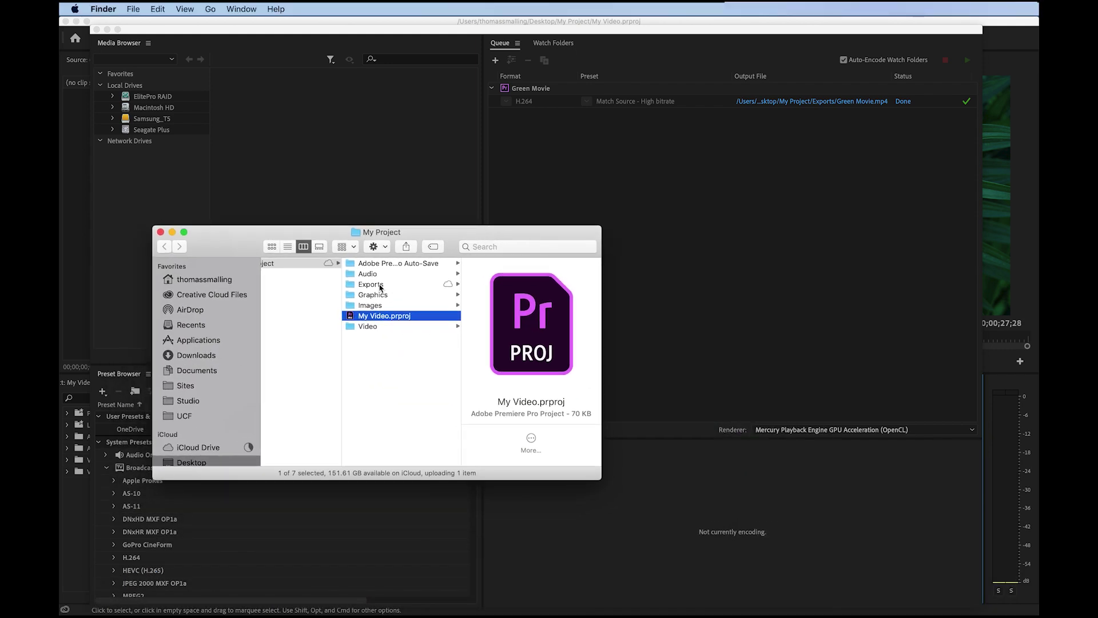
click(378, 284)
click(509, 265)
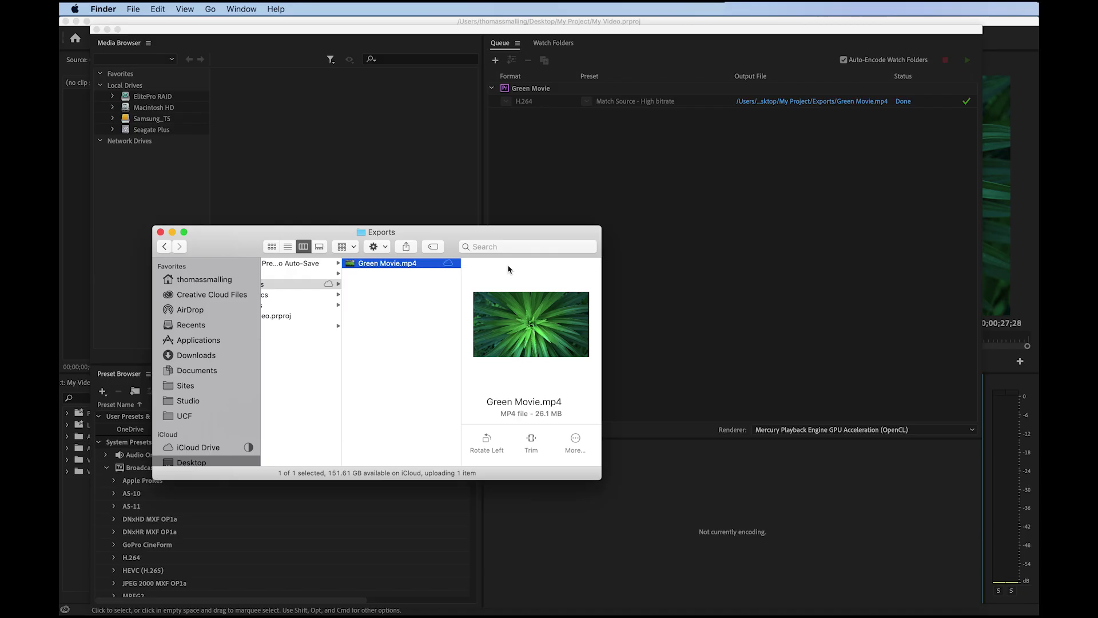
click(531, 324)
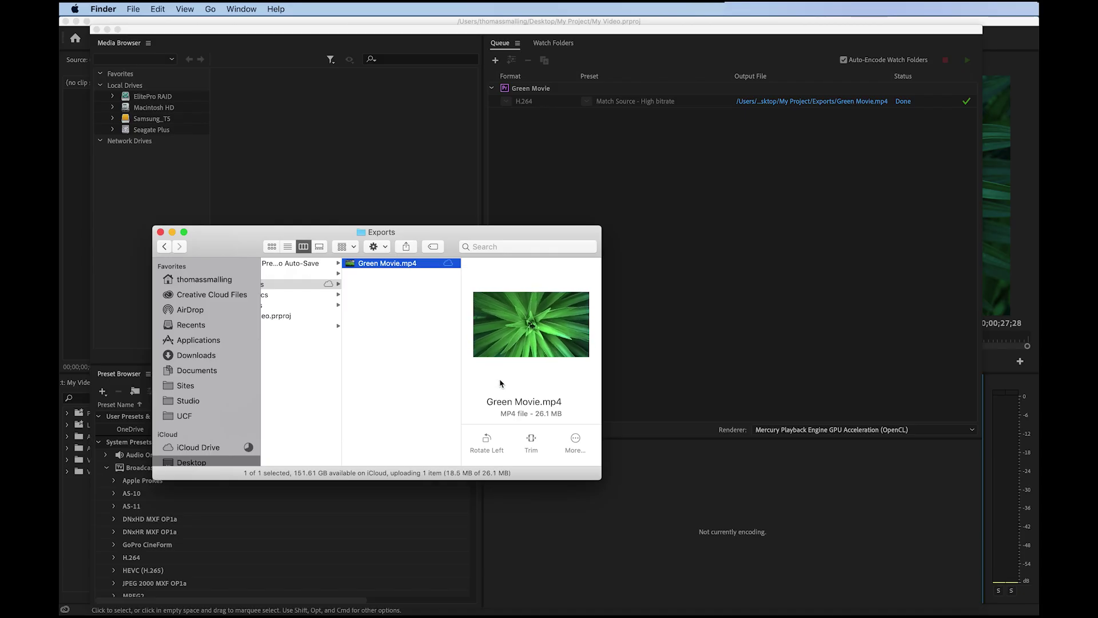
click(576, 352)
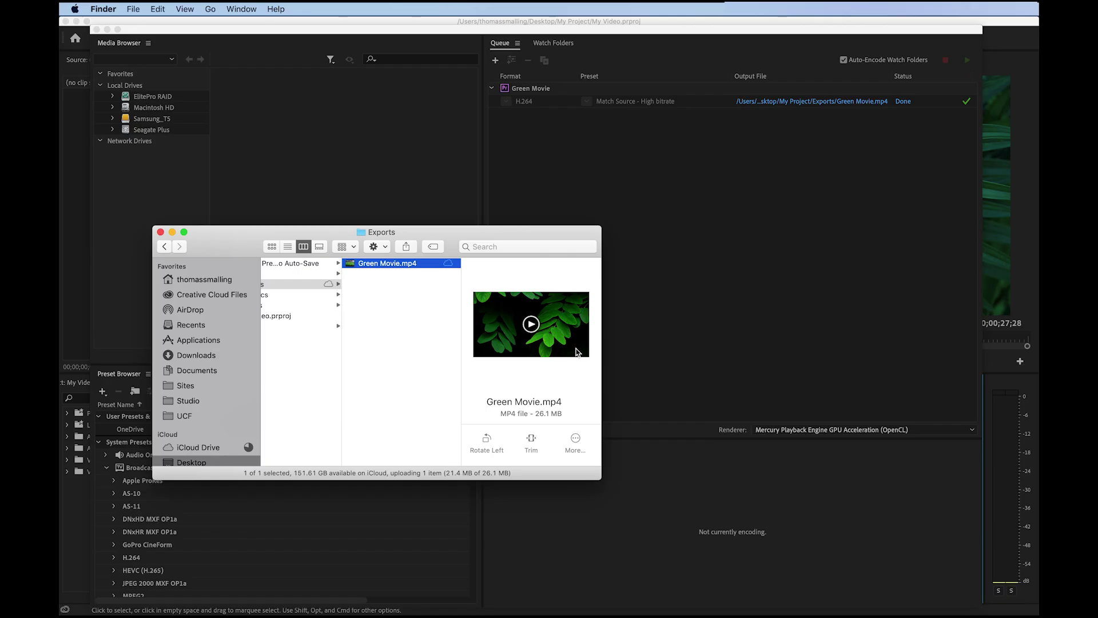